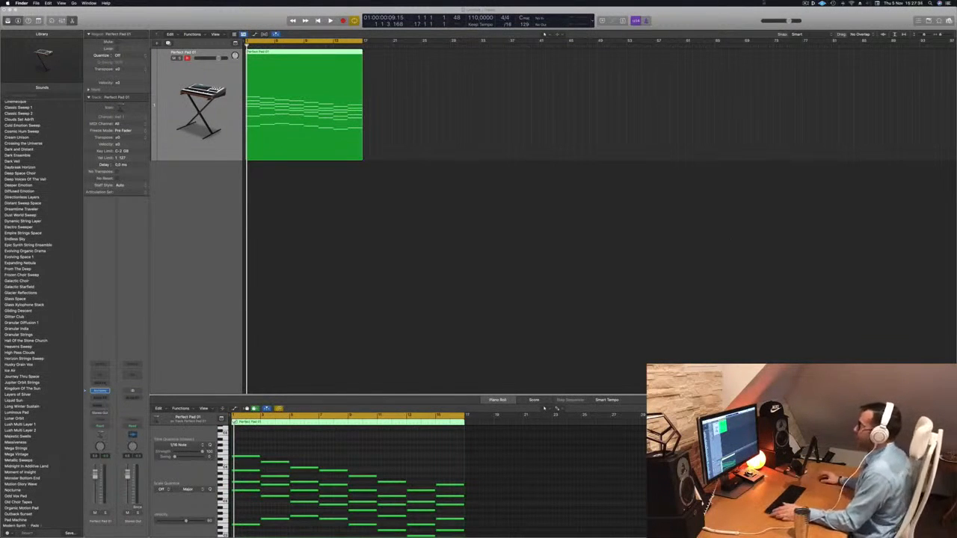
# Open the Musical Typing keyboard for the Perfect Pad track and place it over the empty arrange area.
pyautogui.click(547, 188)
pyautogui.press('super+k')
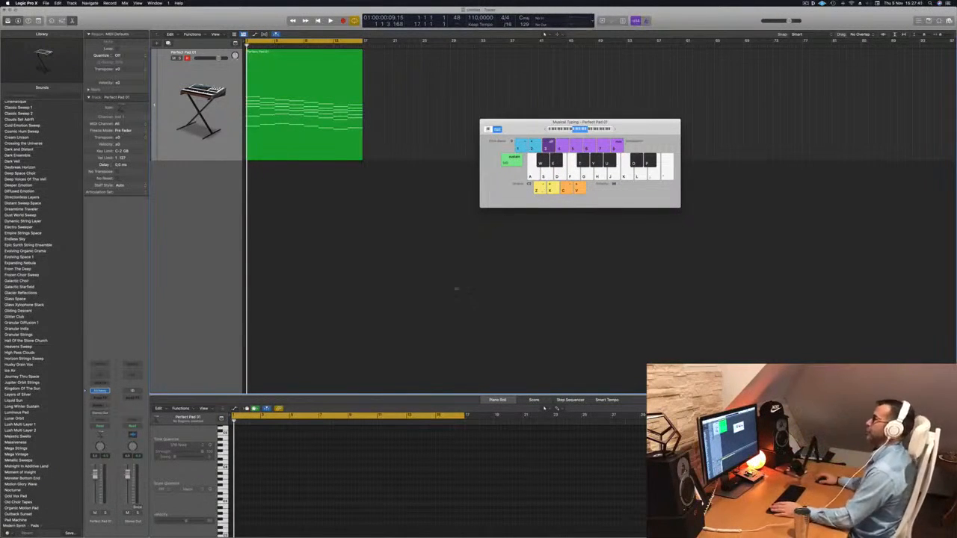
pyautogui.moveTo(631, 126); pyautogui.dragTo(654, 130)
# Play back the Perfect Pad region and copy it to an empty area further along the same track.
pyautogui.press('space')
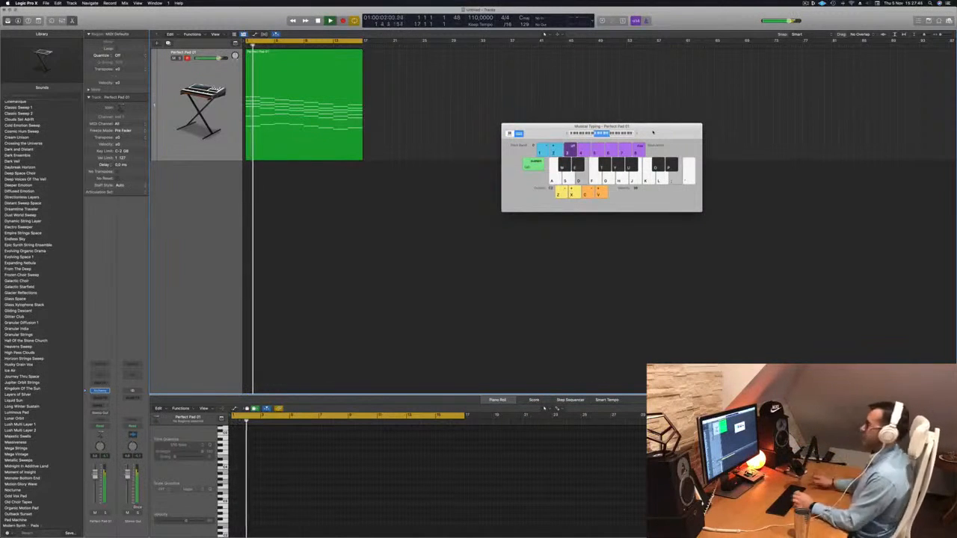
pyautogui.click(352, 75)
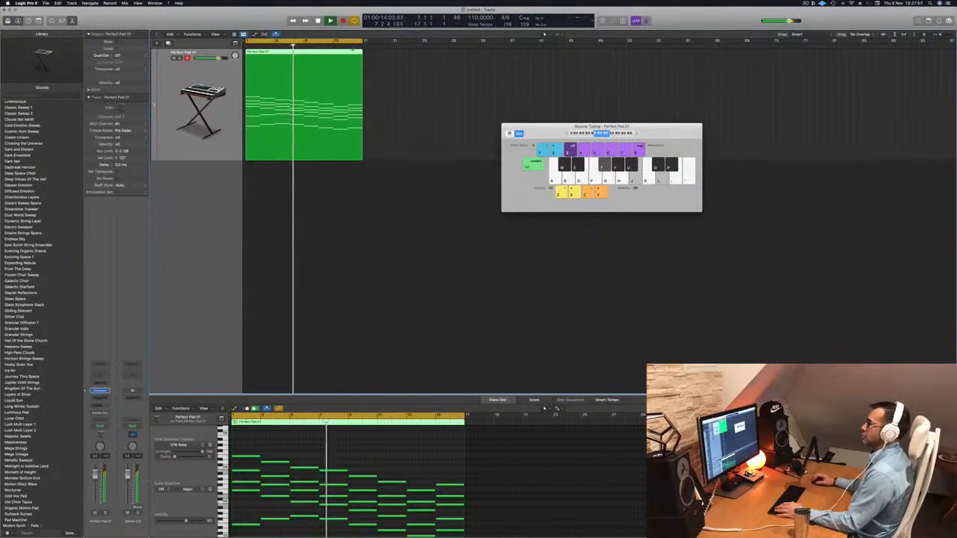
pyautogui.press('space')
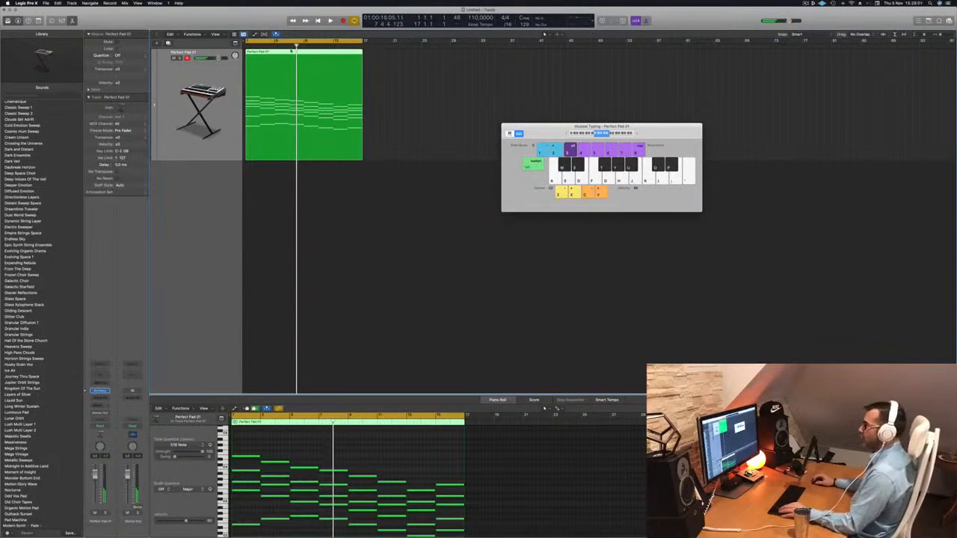
pyautogui.moveTo(302, 53); pyautogui.dragTo(559, 66)
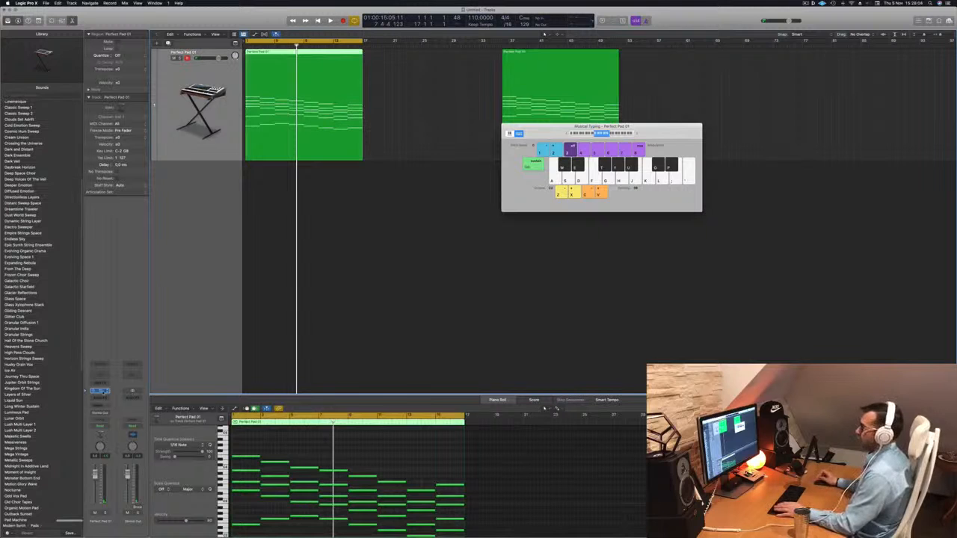
# View the pad track's Alchemy instrument during playback, close it and return the playhead to the start.
pyautogui.click(103, 391)
pyautogui.press('space')
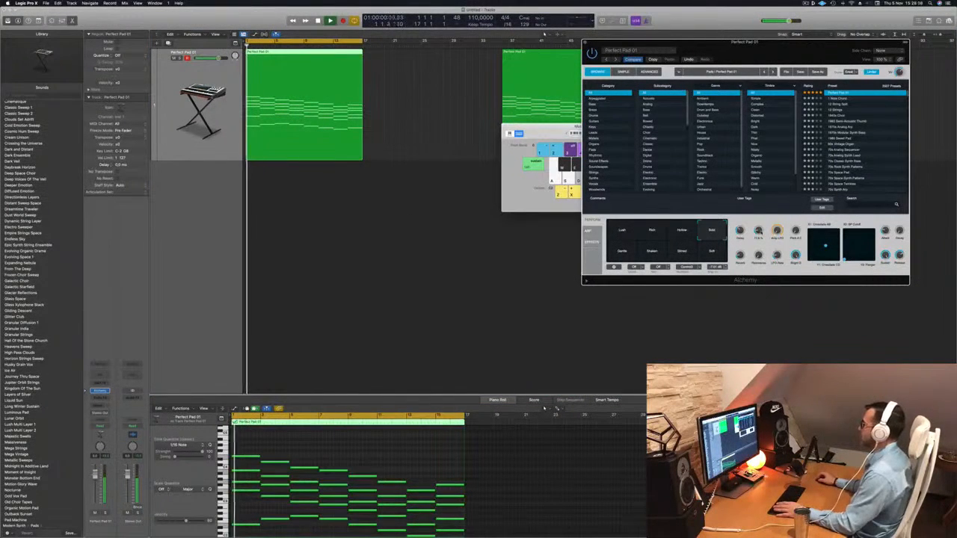
pyautogui.moveTo(759, 49); pyautogui.dragTo(734, 54)
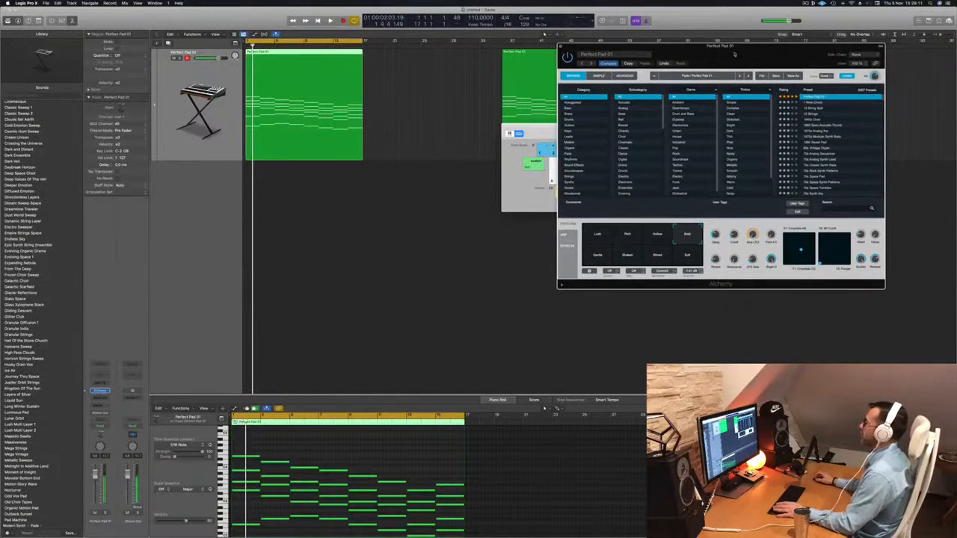
pyautogui.press('super+w')
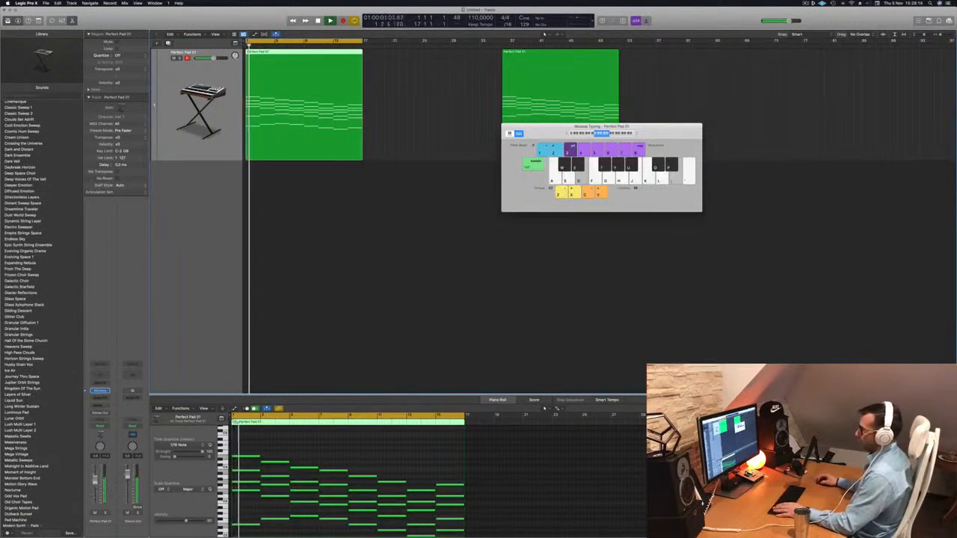
pyautogui.press('Return')
# Duplicate the Perfect Pad track and copy the first chord region onto the new track at the same position.
pyautogui.click(304, 334)
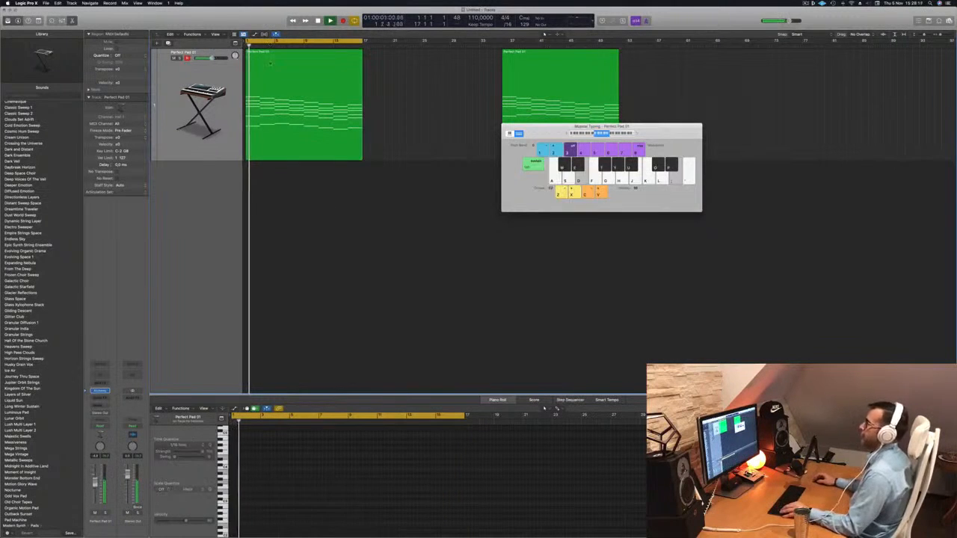
pyautogui.press('super+d')
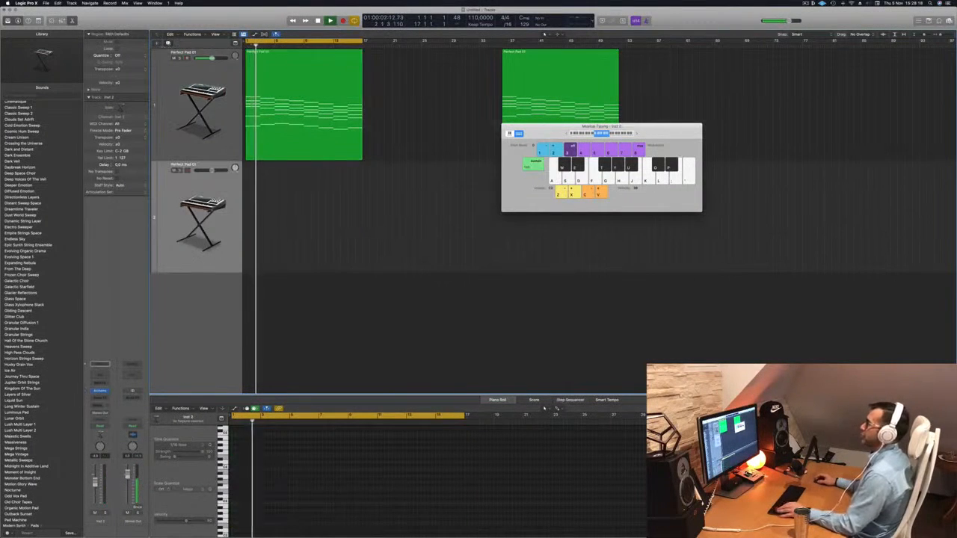
pyautogui.press('space')
pyautogui.moveTo(295, 126); pyautogui.dragTo(295, 192)
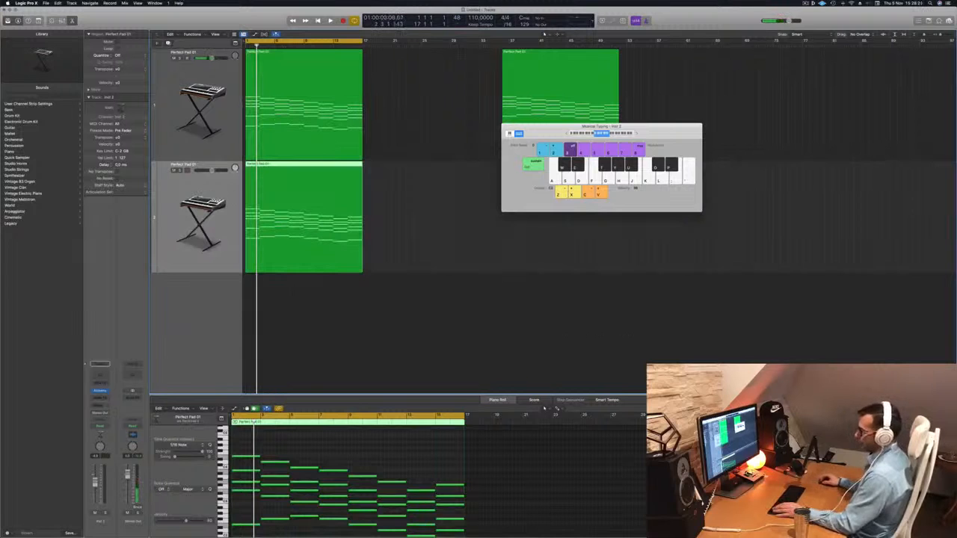
# Replace Alchemy on the second track with the Studio Strings instrument in stereo.
pyautogui.click(100, 390)
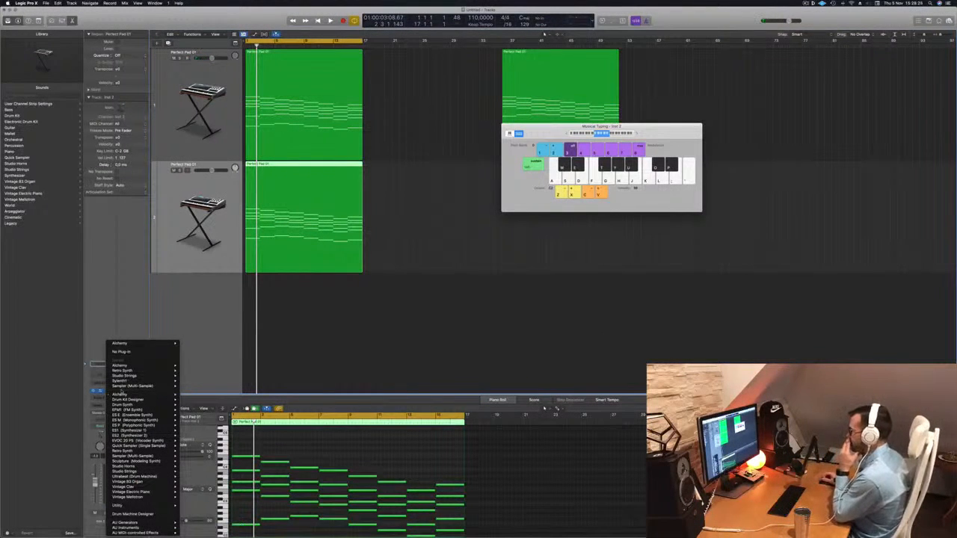
pyautogui.moveTo(127, 395)
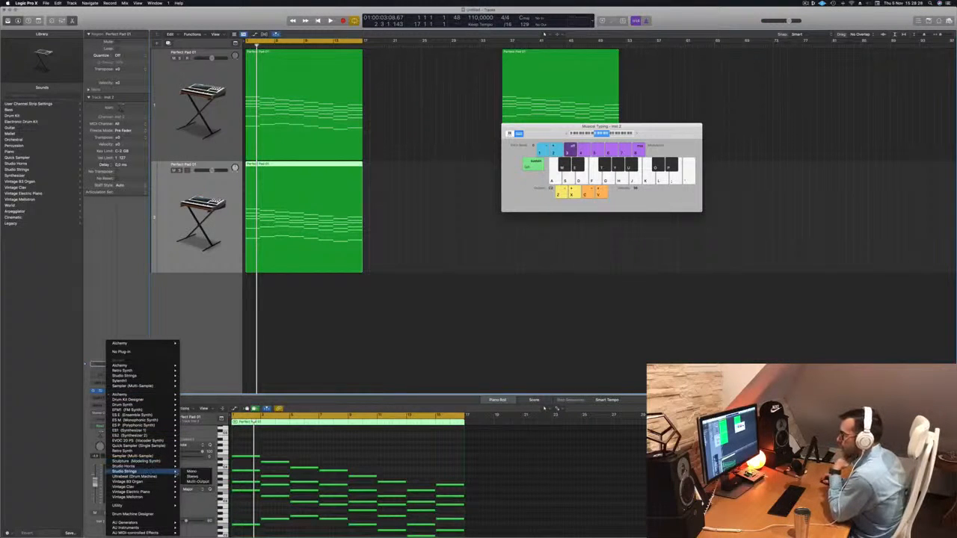
pyautogui.moveTo(146, 473)
pyautogui.click(193, 477)
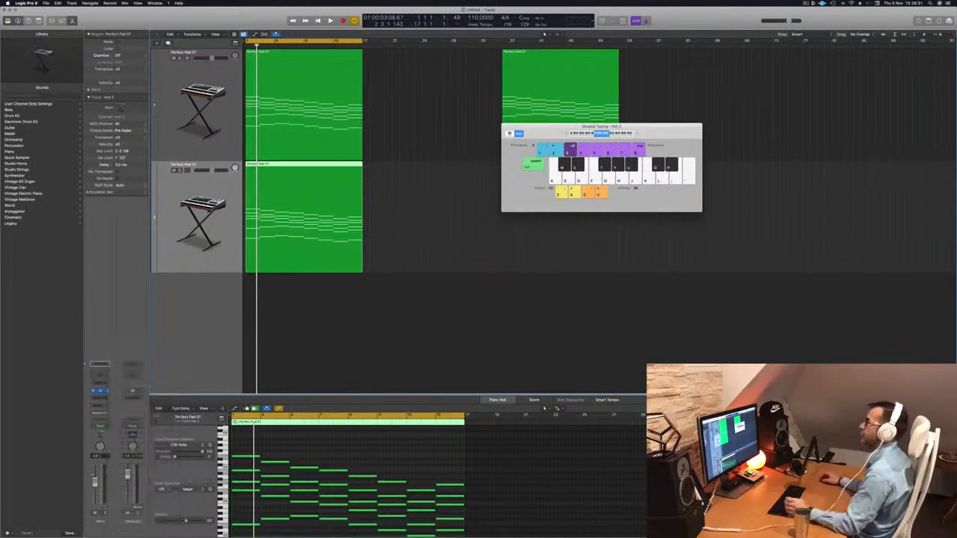
pyautogui.moveTo(478, 87); pyautogui.dragTo(516, 96)
# Audition the strings, load the Studio Cellos single-instrument preset and play the chords with it.
pyautogui.press('space')
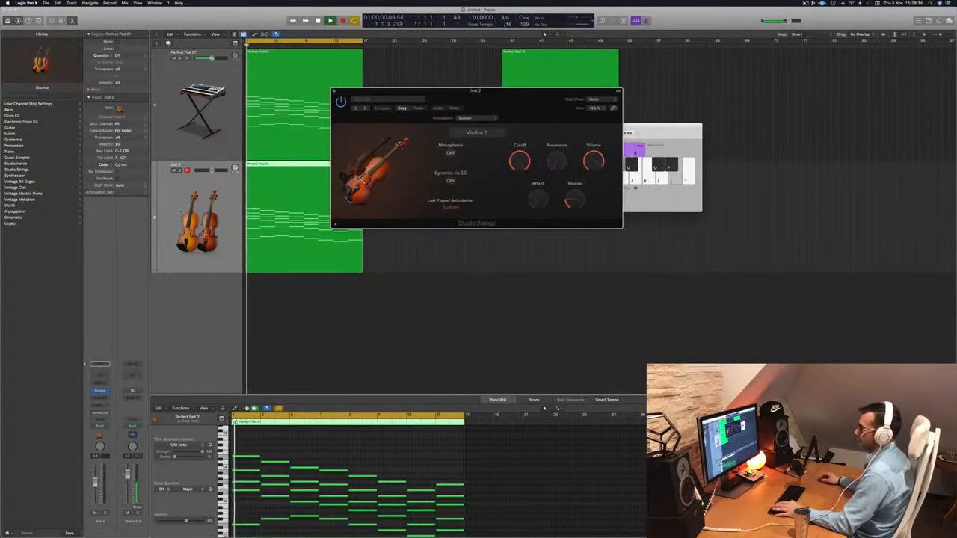
pyautogui.press('space')
pyautogui.click(180, 211)
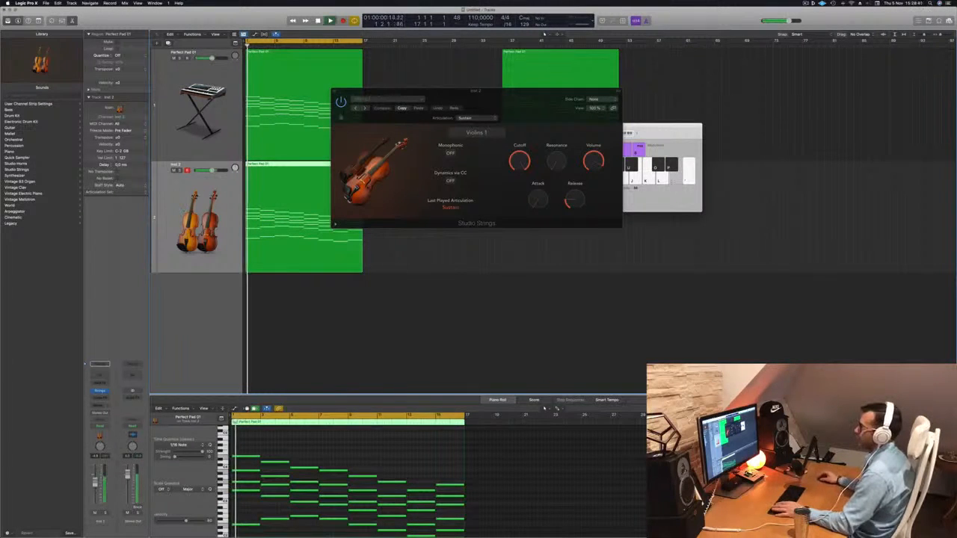
pyautogui.click(399, 99)
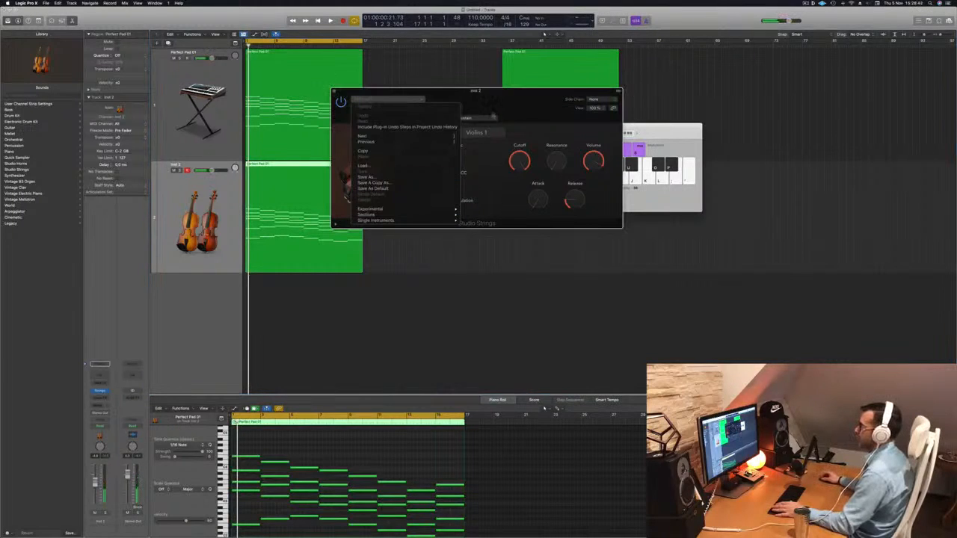
pyautogui.moveTo(428, 211)
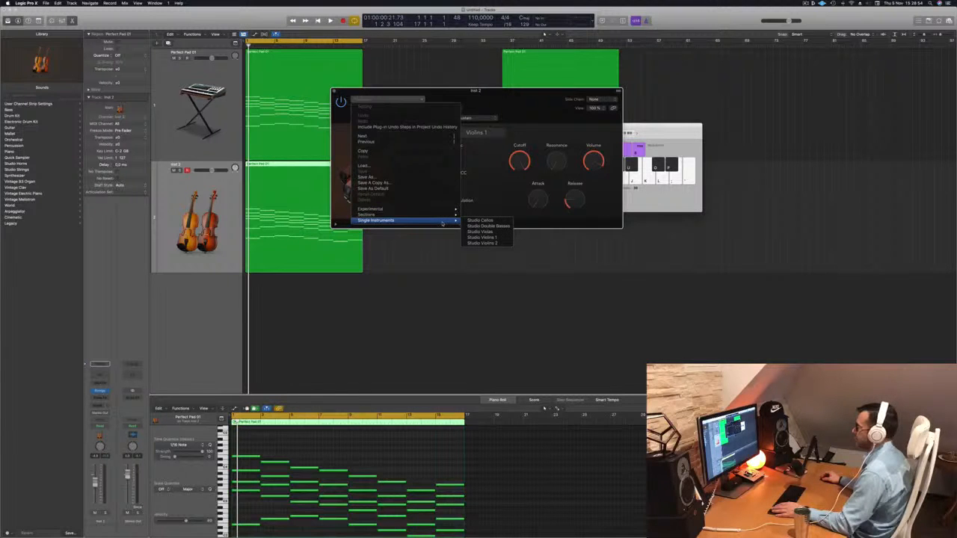
pyautogui.click(480, 220)
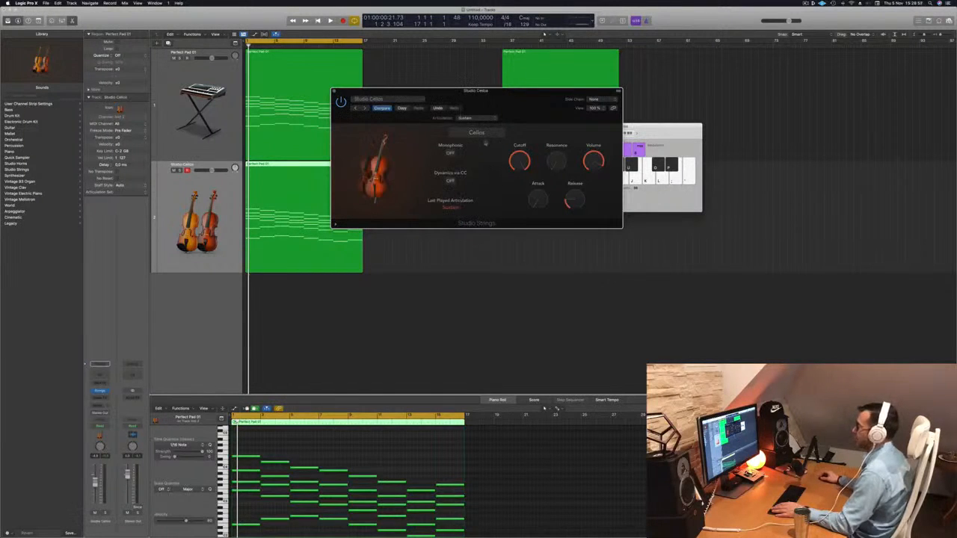
pyautogui.press('space')
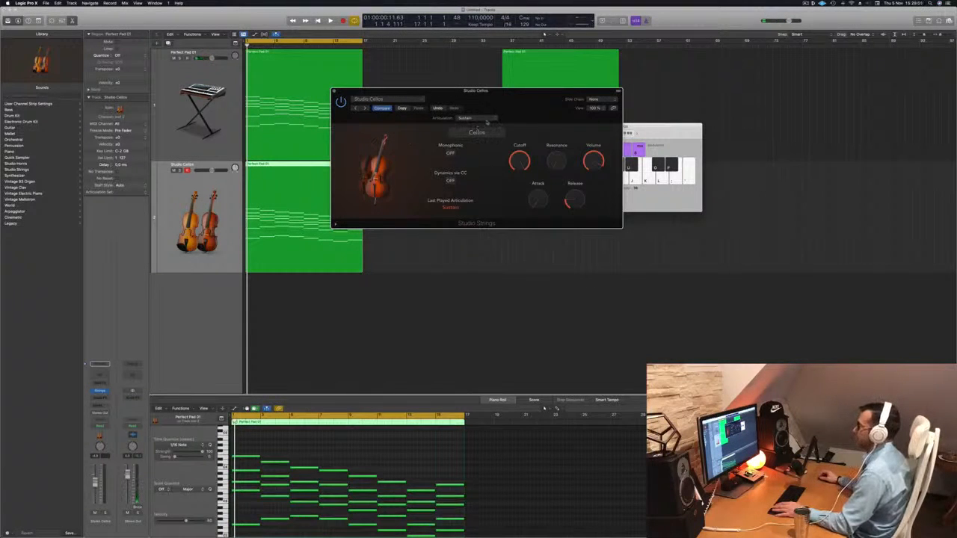
# Try the Pizzicato and Trill Semi articulations on the cellos, playing the chords back with each.
pyautogui.click(487, 120)
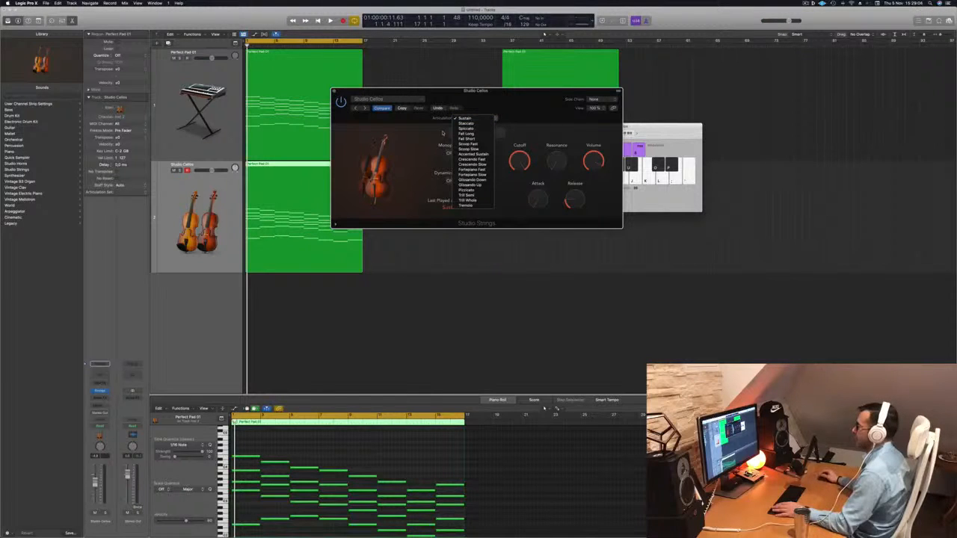
pyautogui.click(467, 190)
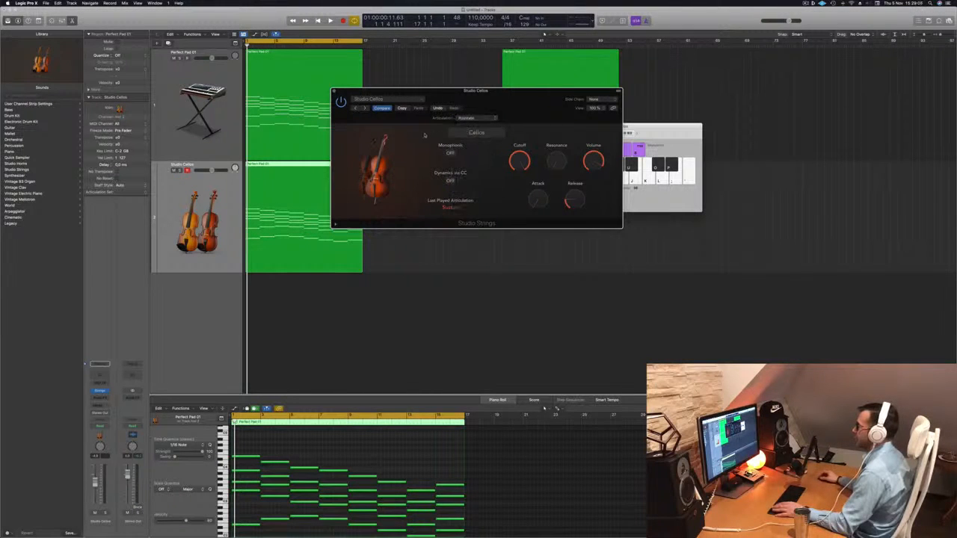
pyautogui.press('space')
pyautogui.click(465, 118)
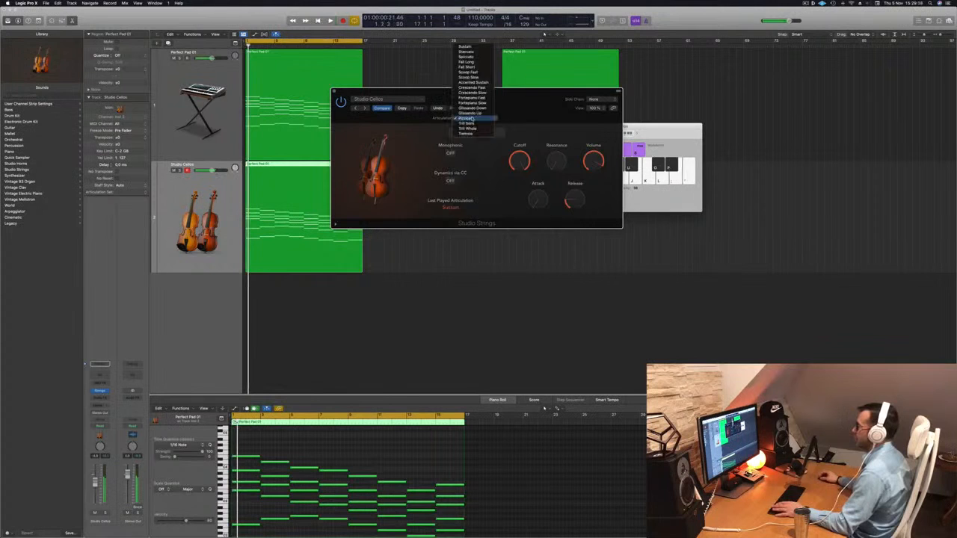
pyautogui.click(468, 123)
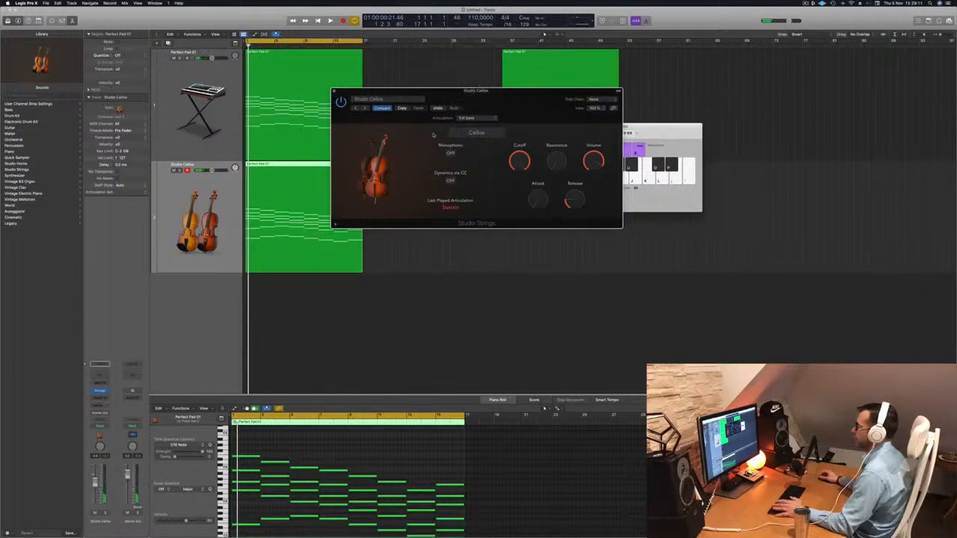
pyautogui.press('space')
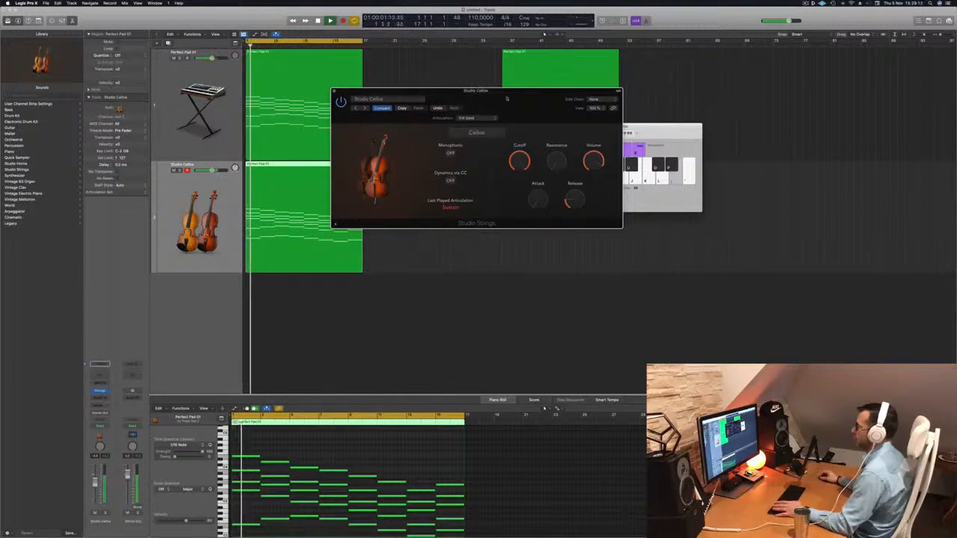
pyautogui.moveTo(507, 98); pyautogui.dragTo(530, 99)
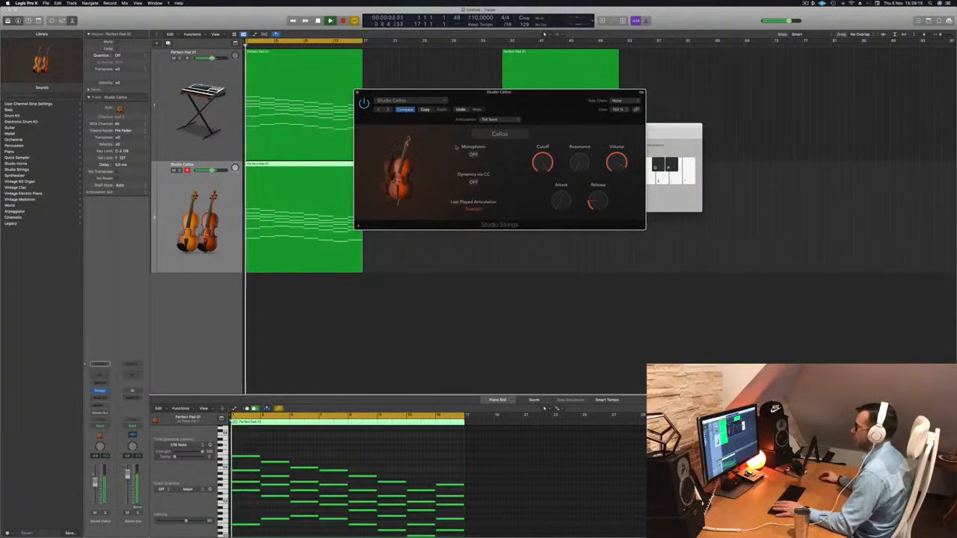
# Try the Trill Whole and Tremolo articulations on the cellos, playing the chords back with each.
pyautogui.click(513, 120)
pyautogui.click(509, 125)
pyautogui.press('space')
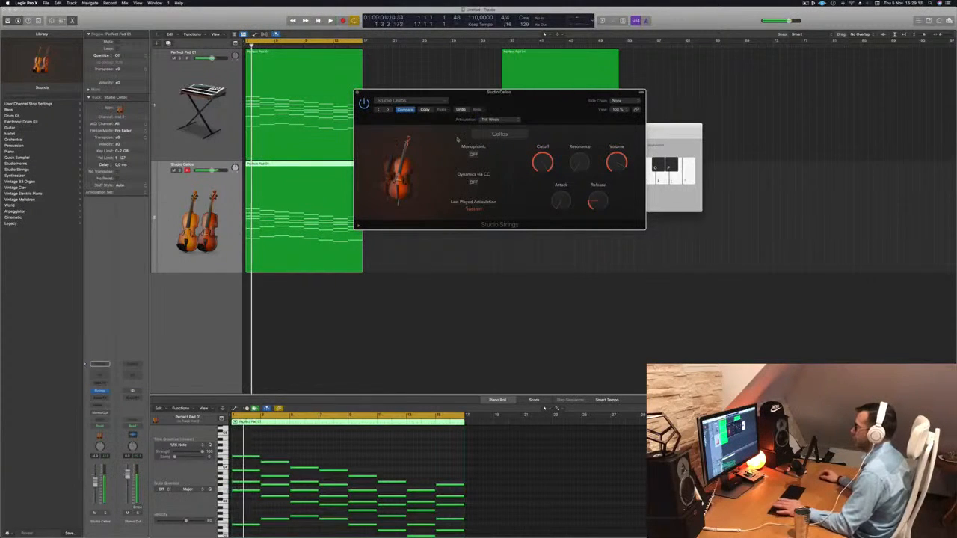
pyautogui.press('space')
pyautogui.click(505, 119)
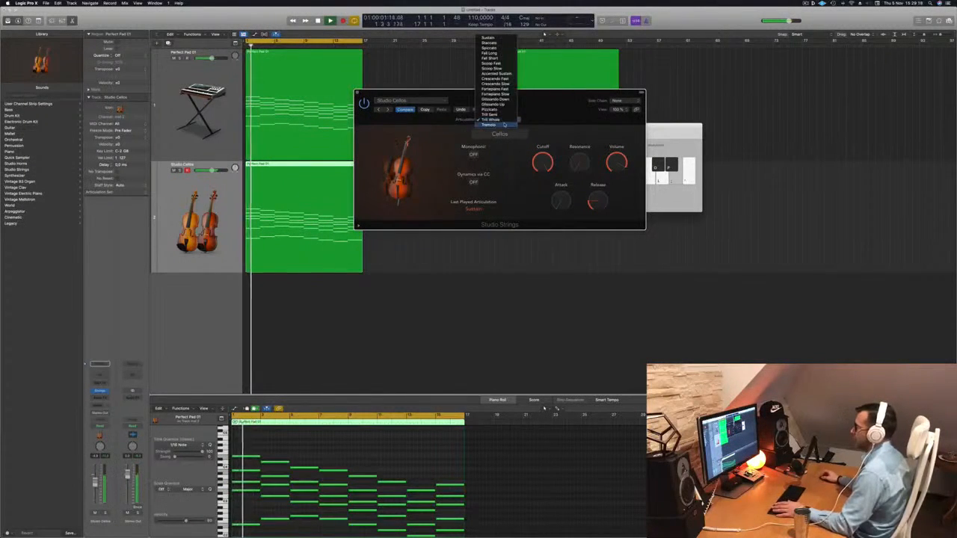
pyautogui.click(504, 125)
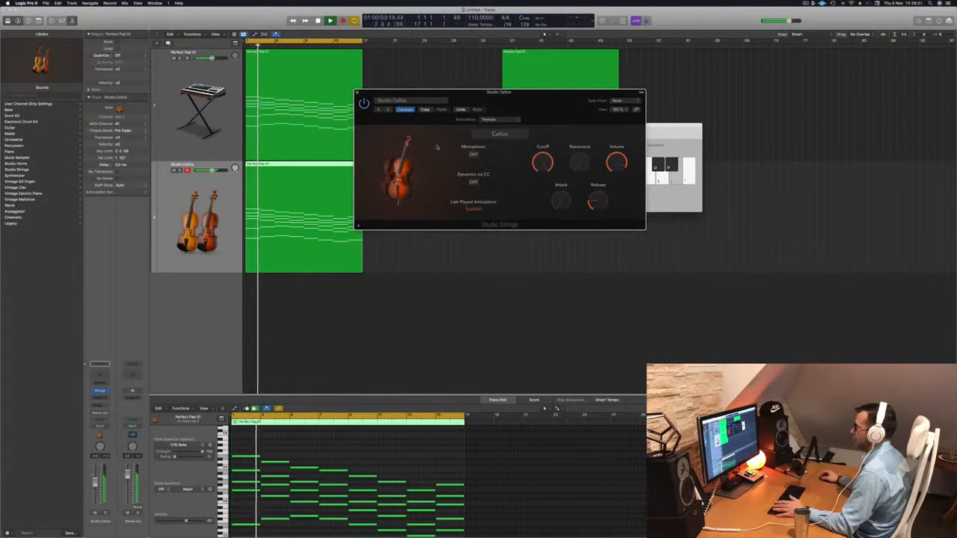
pyautogui.press('space')
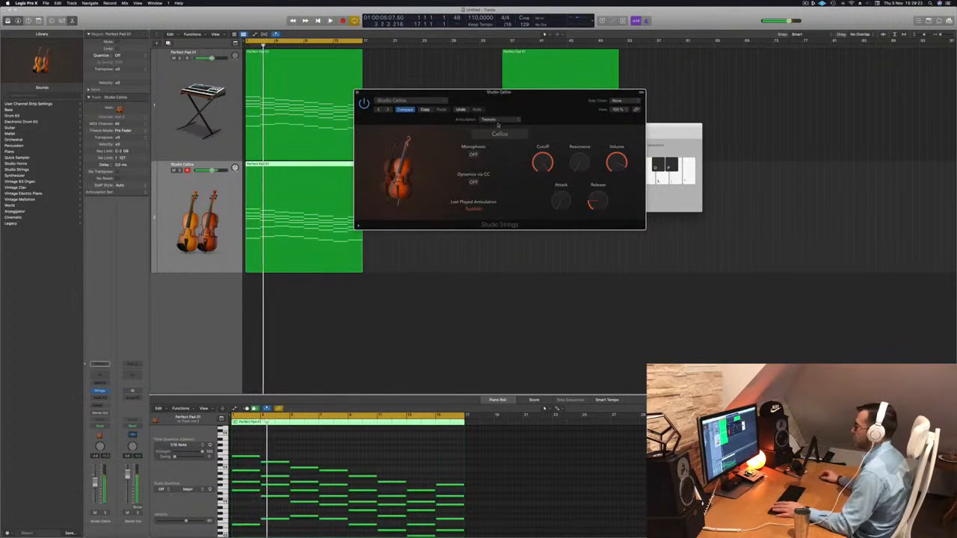
# Try the Glissando Up articulation on the cellos and play the chords back.
pyautogui.click(498, 125)
pyautogui.click(504, 101)
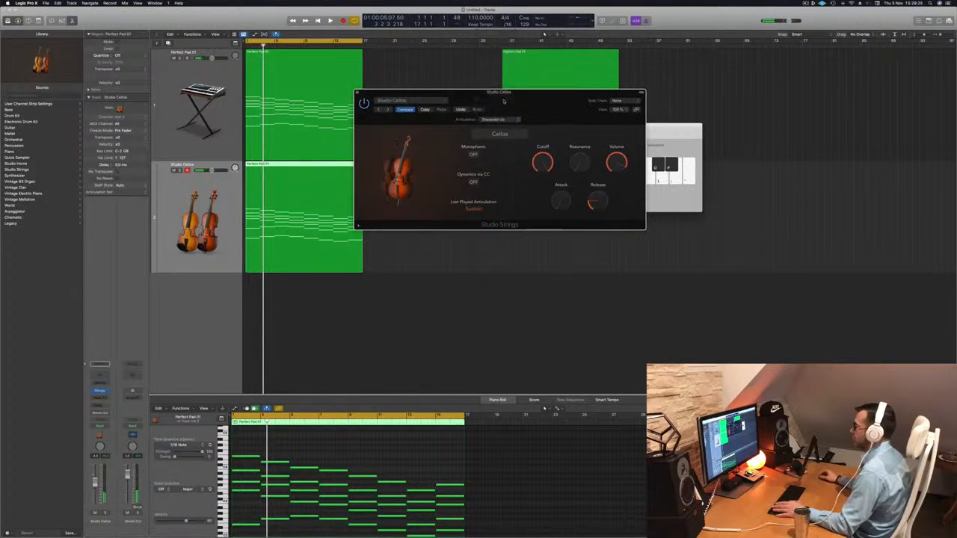
pyautogui.press('space')
# Set the cello articulation to Spiccato and move the Studio Strings window clear of the chord regions.
pyautogui.click(497, 120)
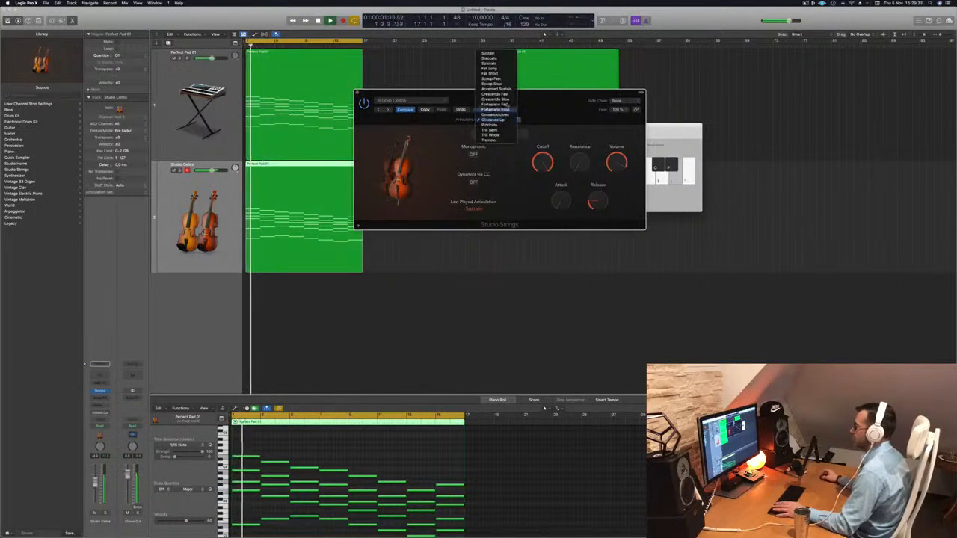
pyautogui.click(502, 64)
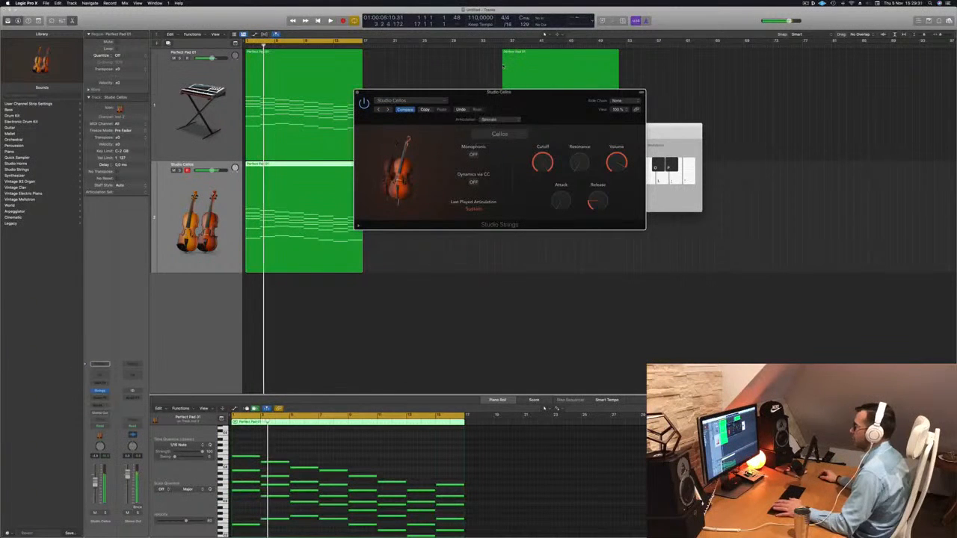
pyautogui.moveTo(536, 95); pyautogui.dragTo(577, 121)
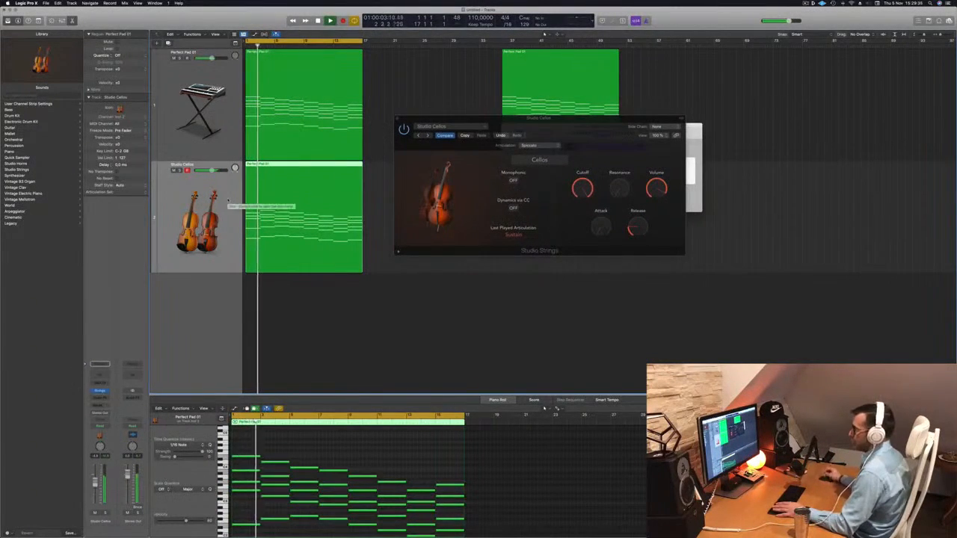
# Switch the Studio Strings instrument from cellos to Double Basses and play the chords back with the Spiccato articulation.
pyautogui.click(551, 161)
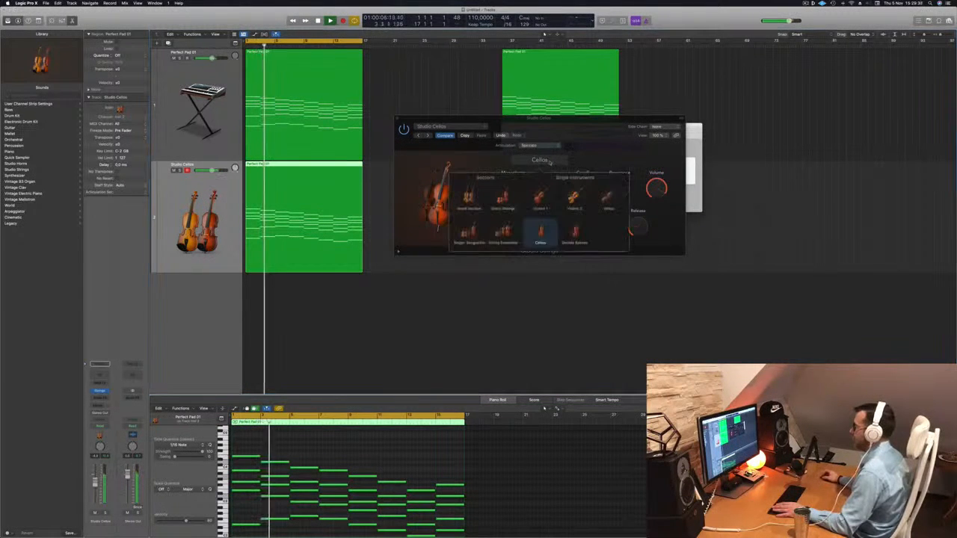
pyautogui.click(587, 234)
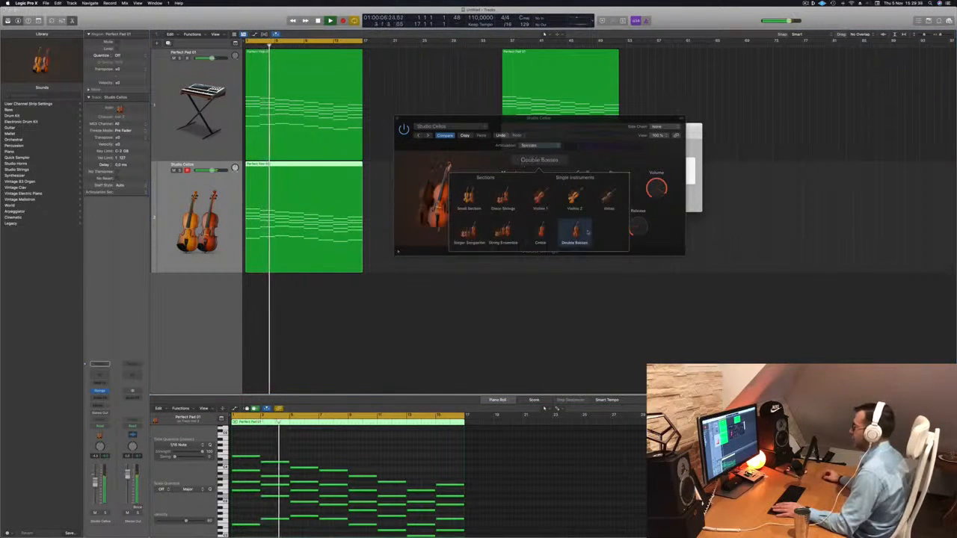
pyautogui.click(614, 156)
pyautogui.press('space')
pyautogui.press('space')
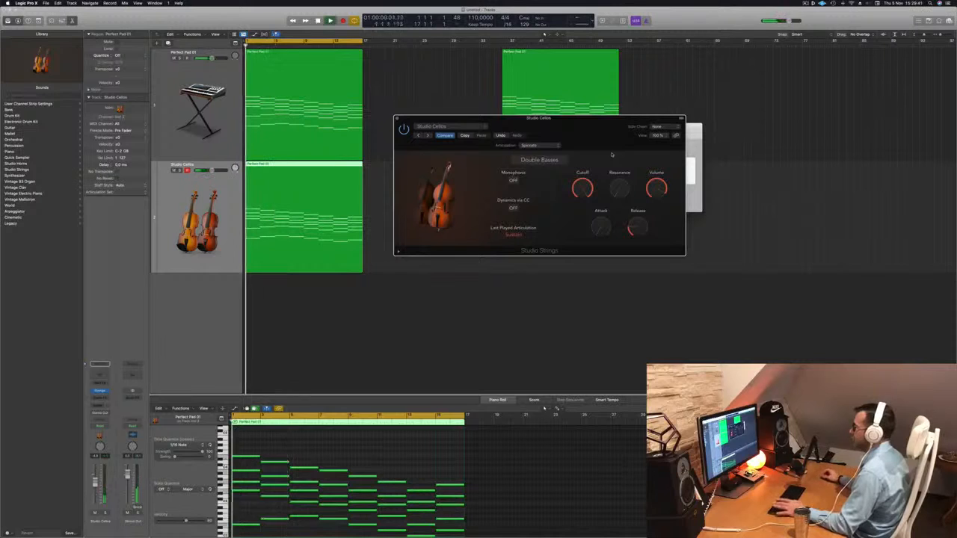
# Try the Trill Whole and Trill Semi articulations on the double basses, playing the chords back from the start with each.
pyautogui.click(541, 145)
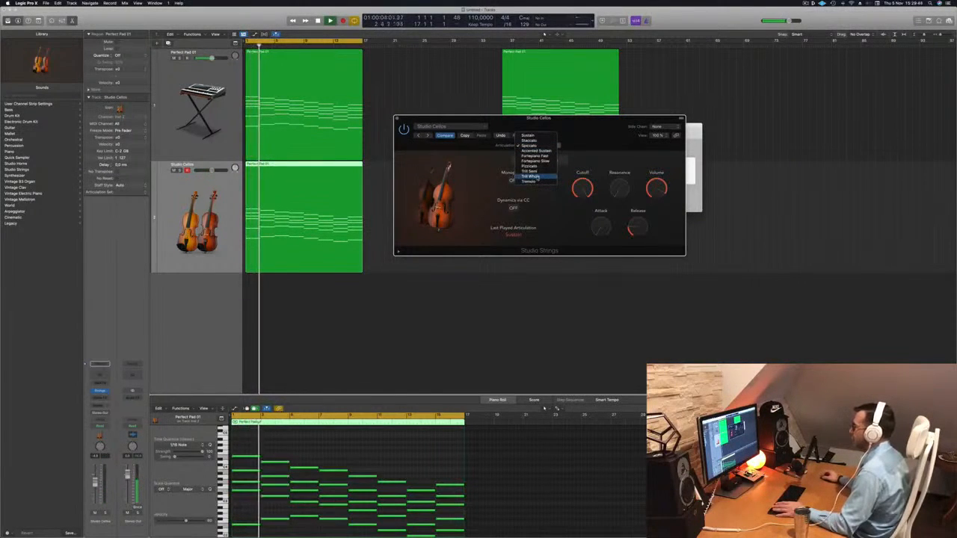
pyautogui.click(532, 176)
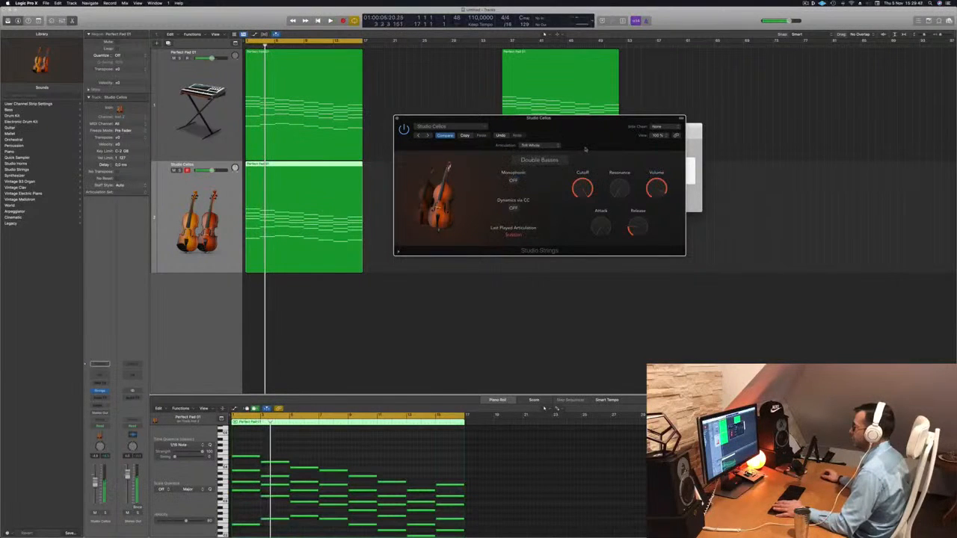
pyautogui.press('Return')
pyautogui.moveTo(590, 127); pyautogui.dragTo(560, 124)
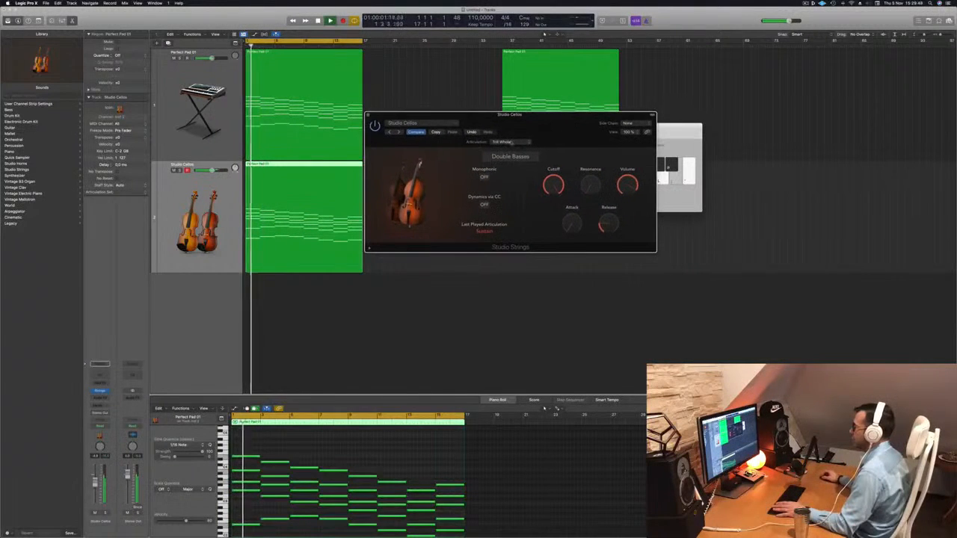
pyautogui.click(511, 142)
pyautogui.click(515, 140)
pyautogui.press('Return')
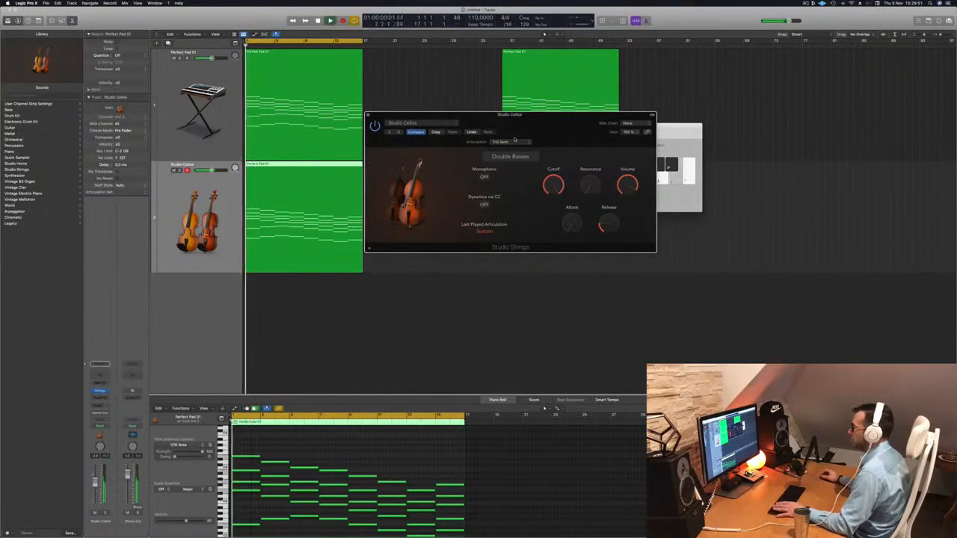
pyautogui.press('space')
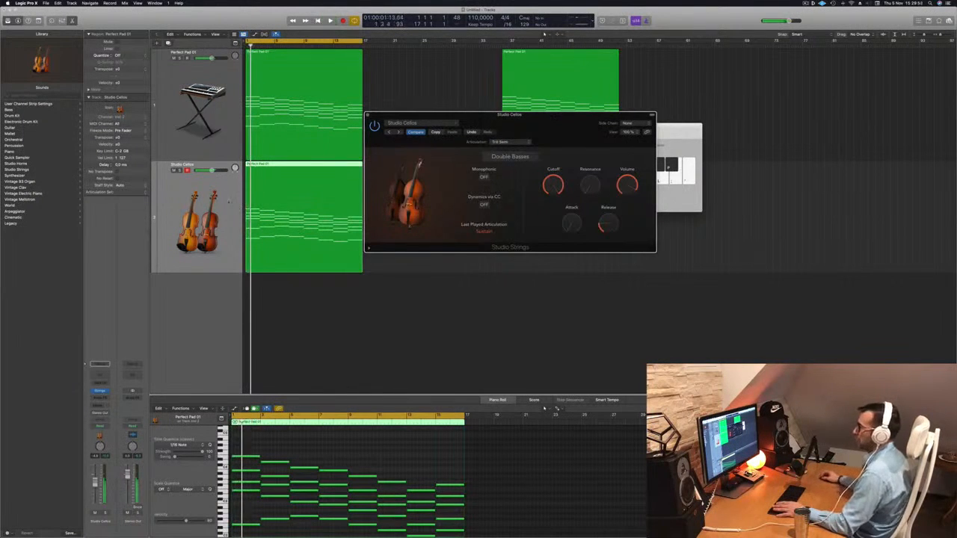
# Close the Studio Strings window and browse the Library sounds to Legacy, Logic, 10 Orchestral, 10 Strings.
pyautogui.press('super+w')
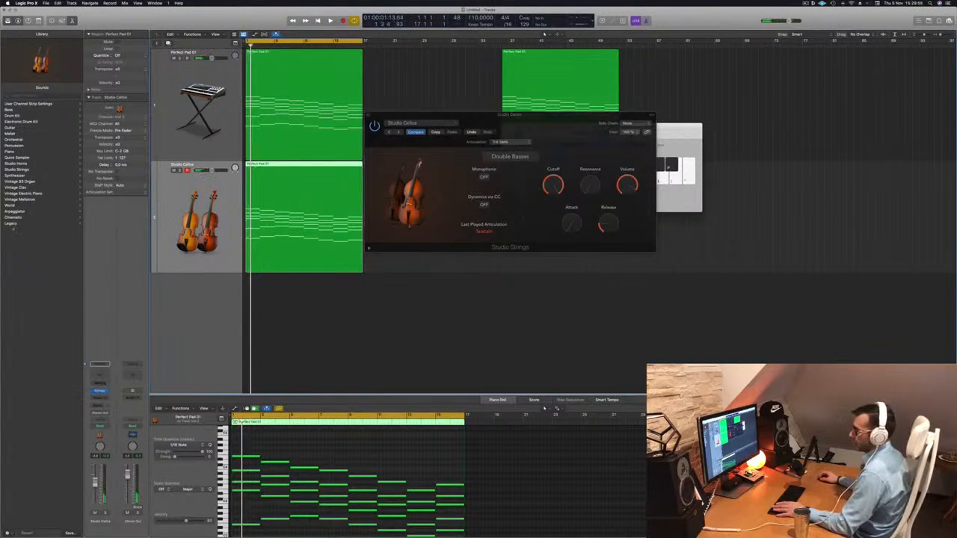
pyautogui.click(12, 223)
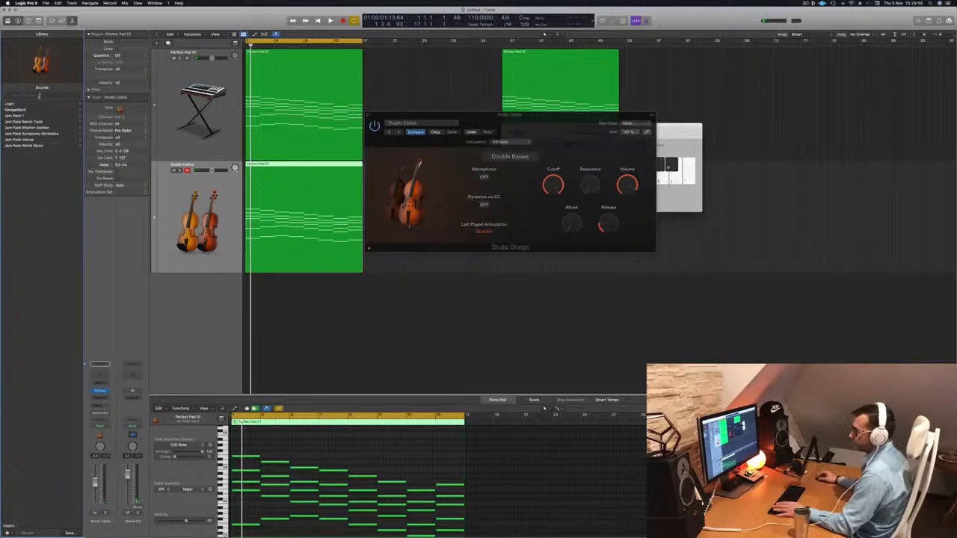
pyautogui.click(13, 104)
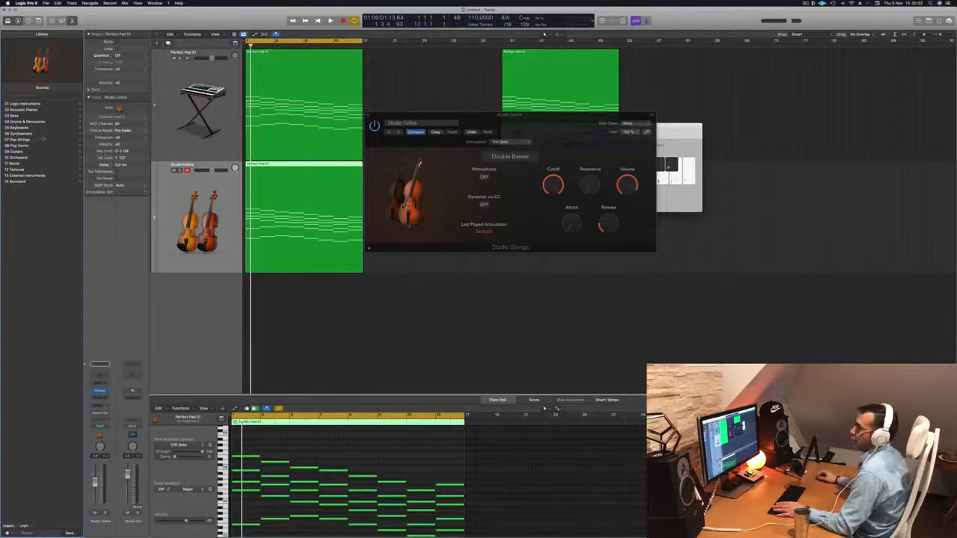
pyautogui.click(17, 157)
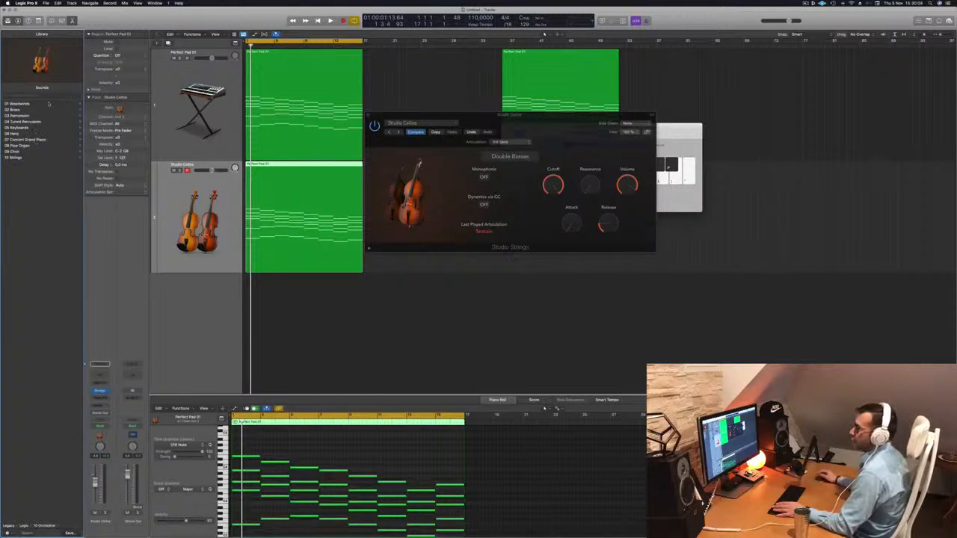
pyautogui.click(13, 157)
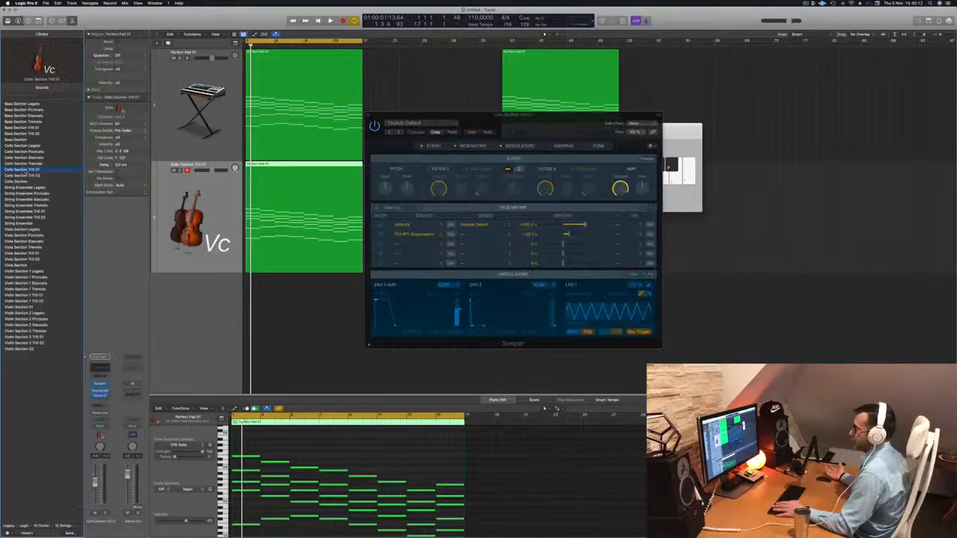
# Audition the Cello Section Trill 01 patch with the chords and lower the track's volume.
pyautogui.press('space')
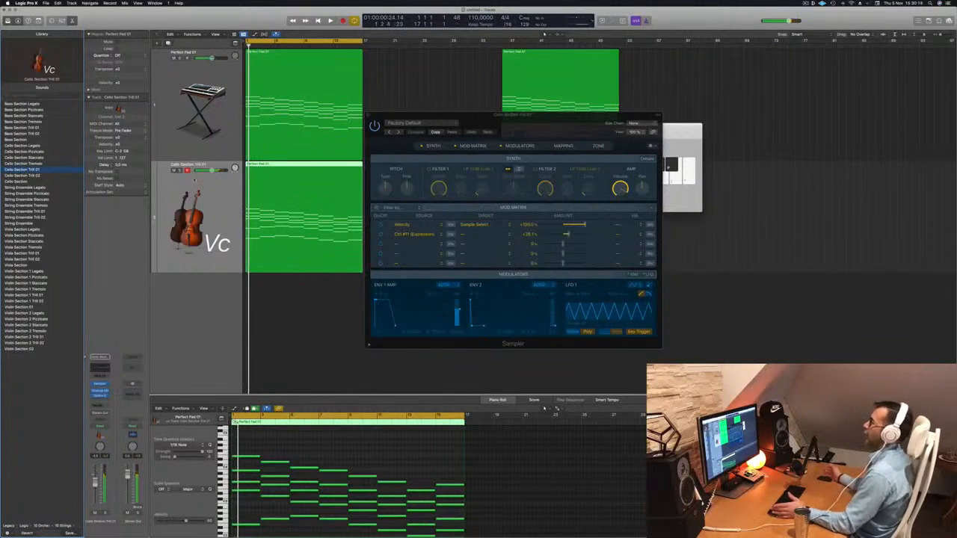
pyautogui.press('space')
pyautogui.press('space')
pyautogui.moveTo(545, 115); pyautogui.dragTo(523, 78)
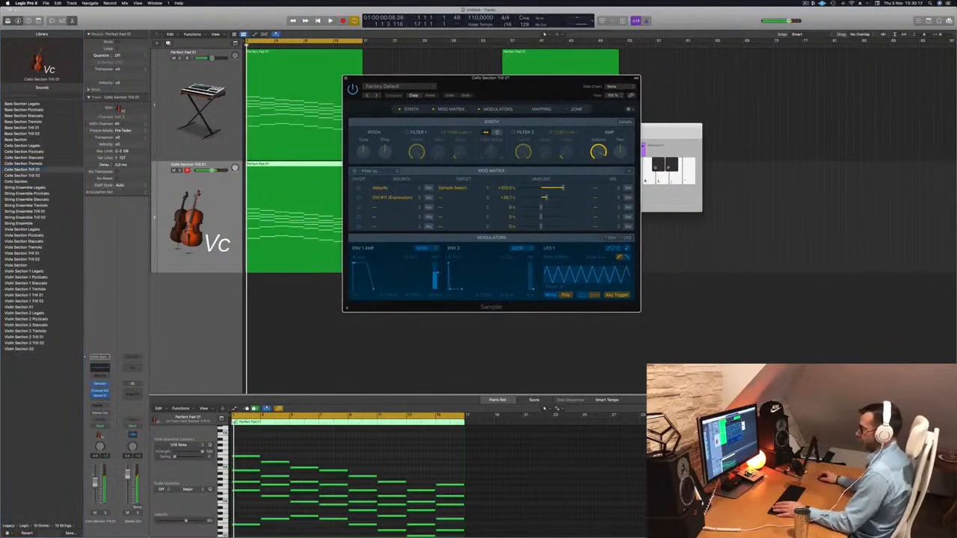
pyautogui.press('space')
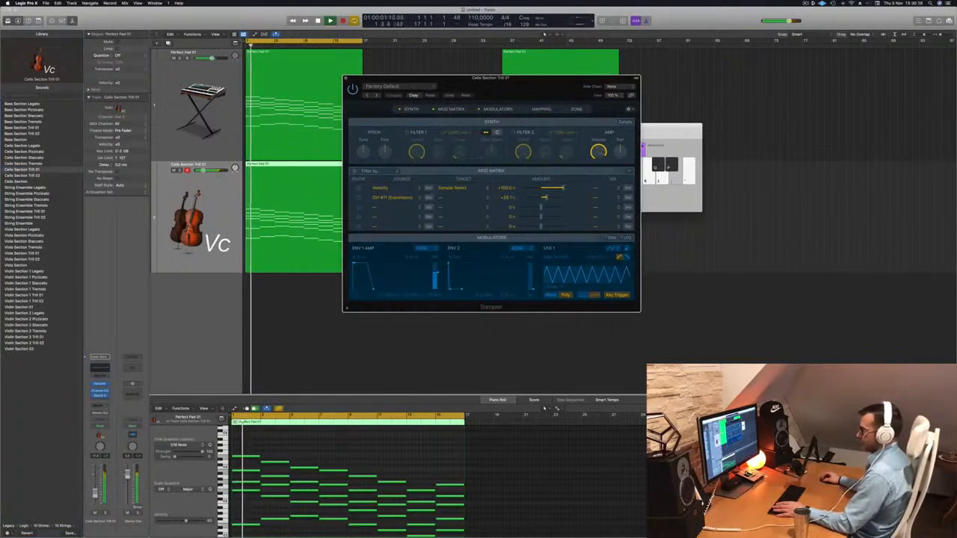
pyautogui.click(22, 169)
pyautogui.press('space')
pyautogui.press('space')
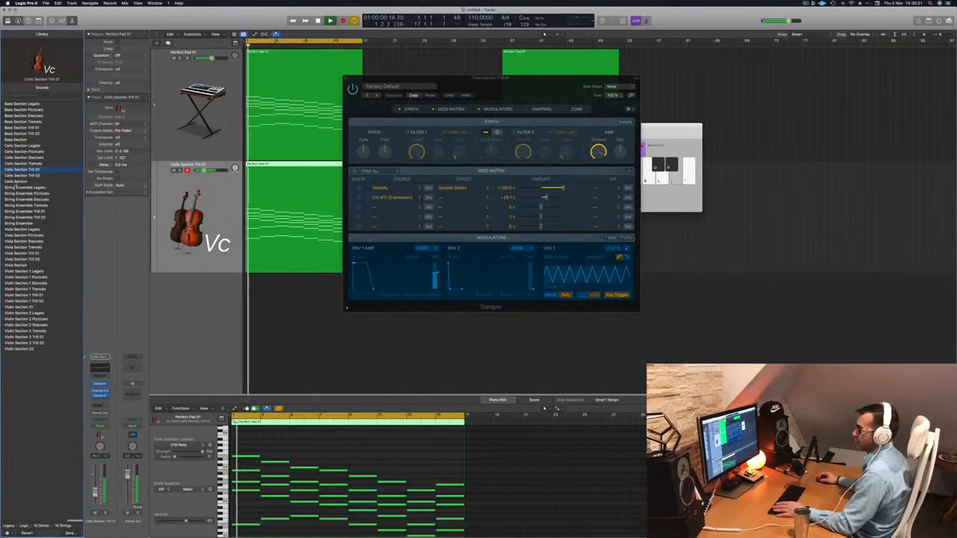
# Try the Cello Section and Bass Section Pizzicato patches on the strings track, playing the chords back with each.
pyautogui.click(16, 183)
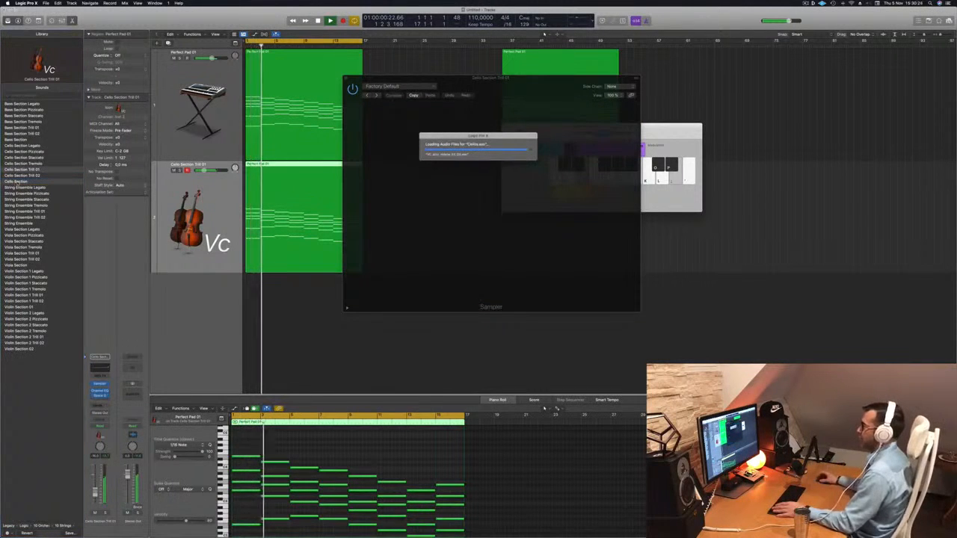
pyautogui.moveTo(526, 84); pyautogui.dragTo(545, 76)
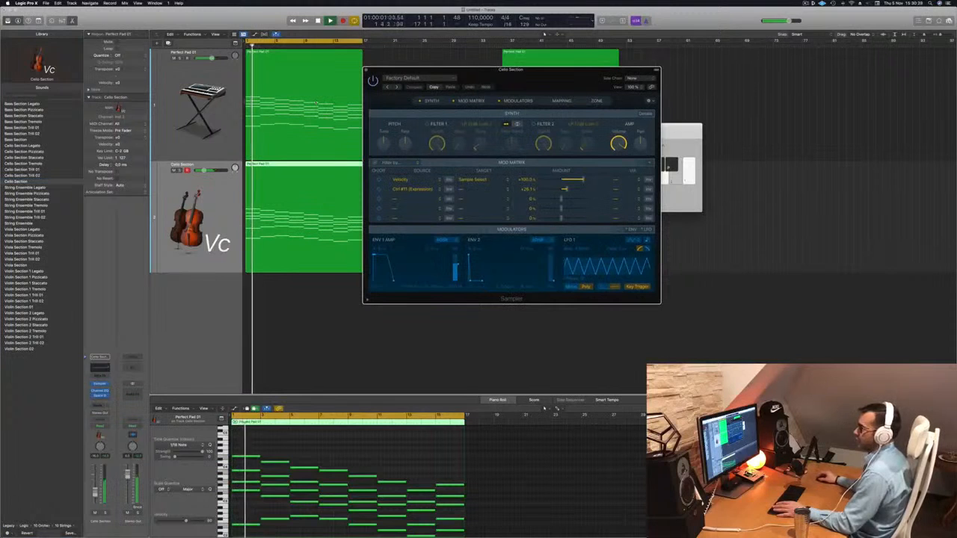
pyautogui.press('space')
pyautogui.press('space')
pyautogui.click(22, 129)
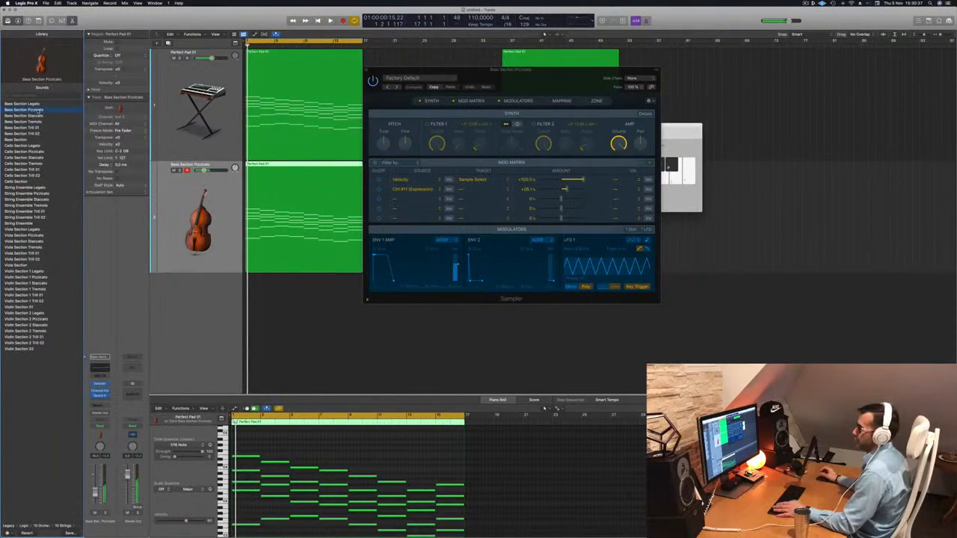
pyautogui.press('space')
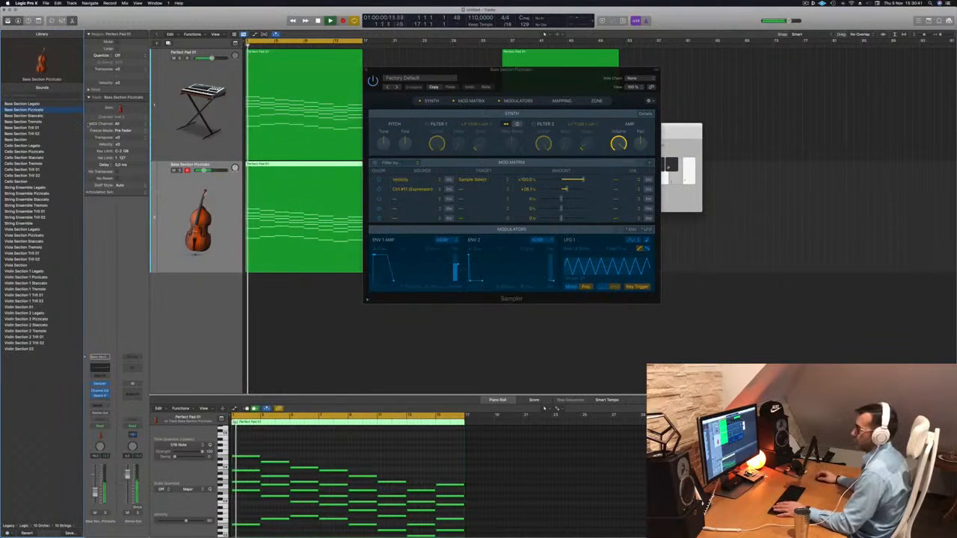
# Load the Bass Section Staccato patch, play the chords back with it and close the Sampler window.
pyautogui.click(36, 116)
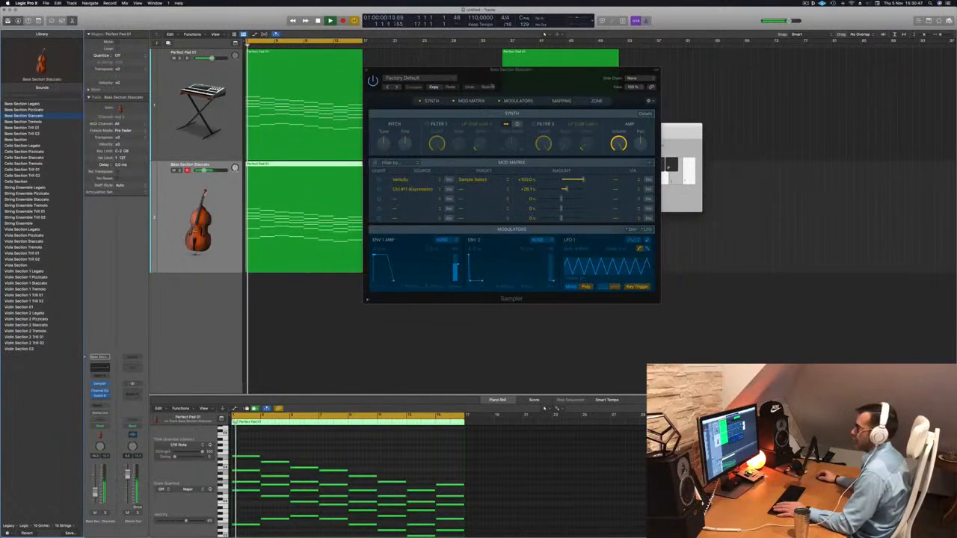
pyautogui.moveTo(448, 71); pyautogui.dragTo(482, 72)
pyautogui.click(402, 72)
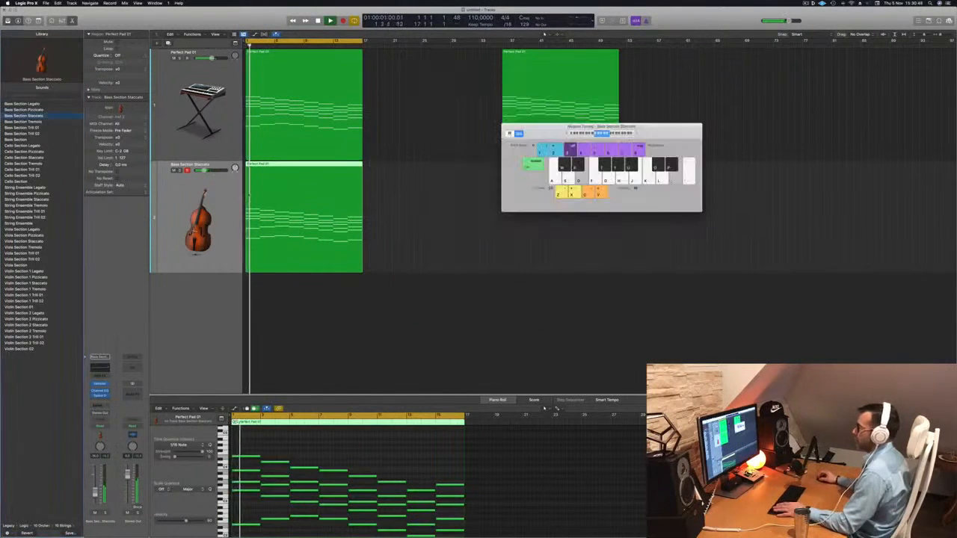
pyautogui.press('space')
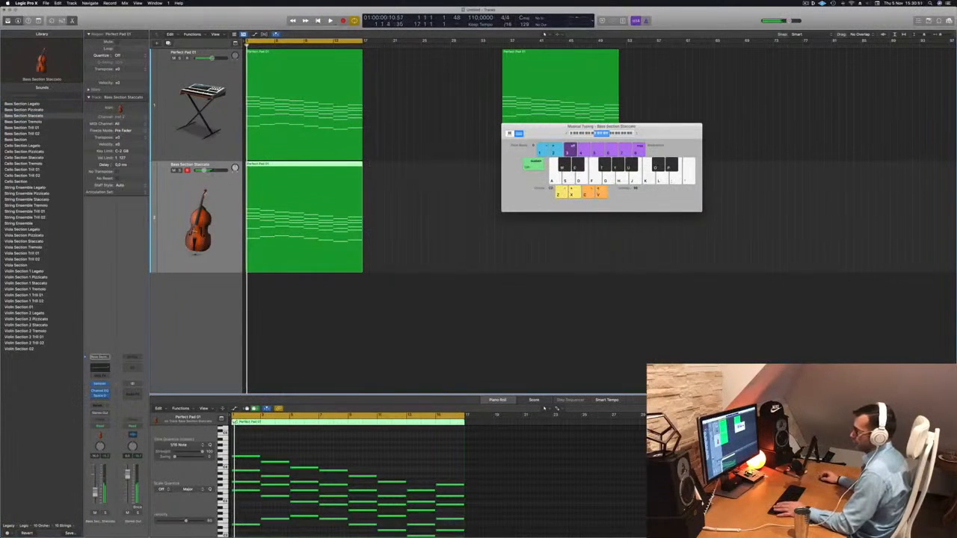
# Insert an Arpeggiator MIDI effect on the Bass Section Staccato track and move its window clear of the chord regions.
pyautogui.click(104, 377)
pyautogui.click(105, 385)
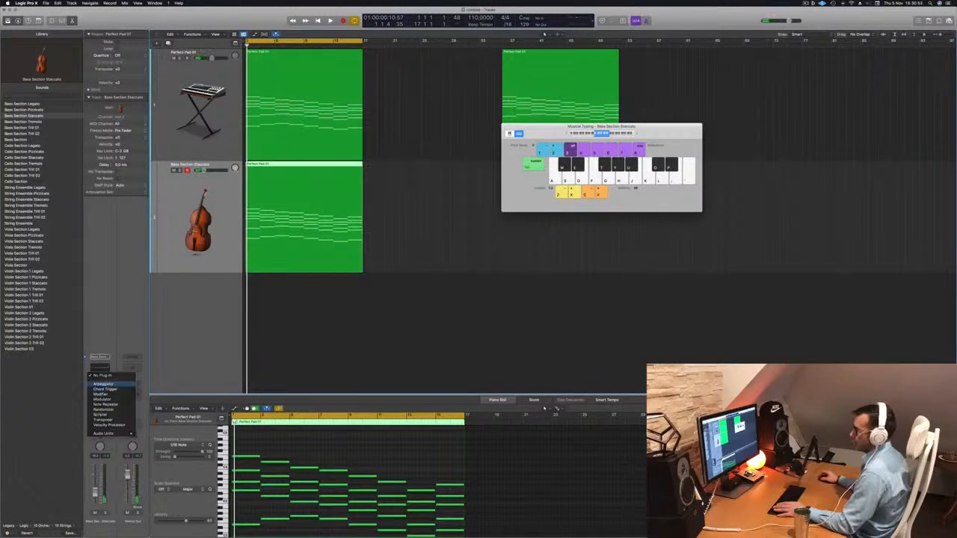
pyautogui.moveTo(410, 89); pyautogui.dragTo(500, 92)
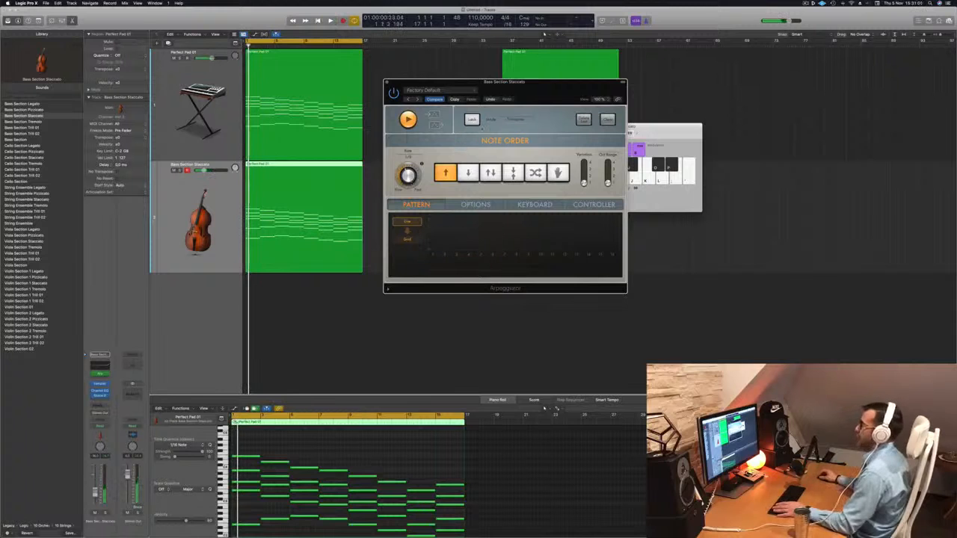
# Replace the Arpeggiator with the Note Repeater MIDI effect and play the chords back with its factory default settings.
pyautogui.click(100, 373)
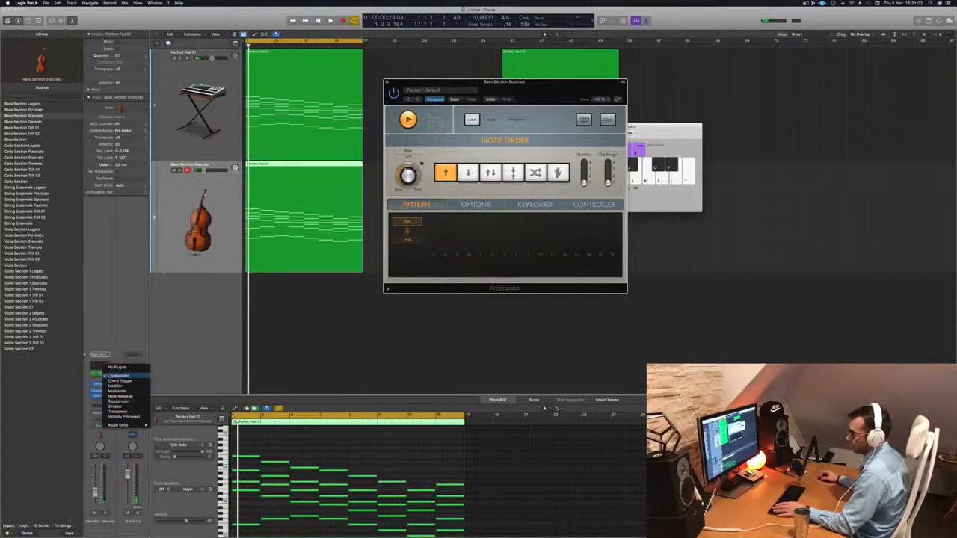
pyautogui.click(118, 395)
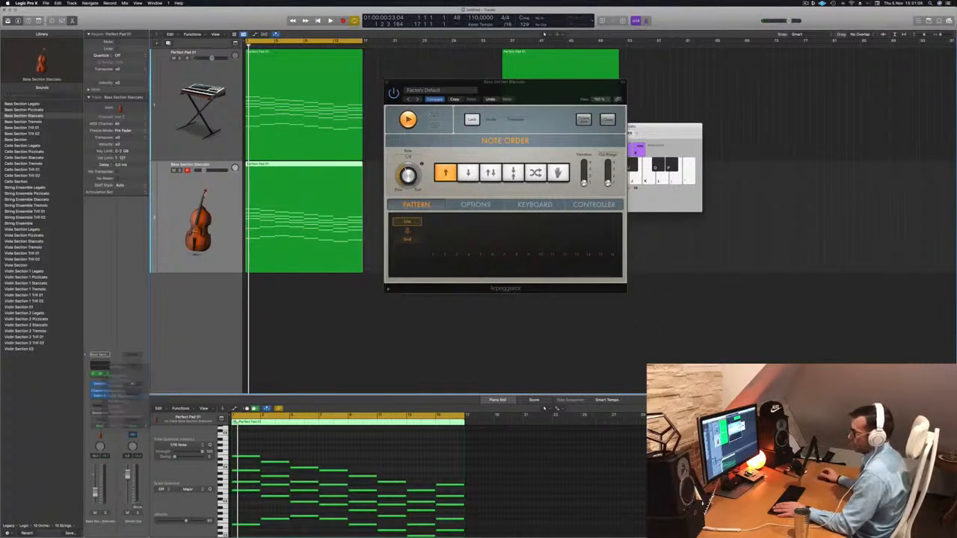
pyautogui.press('space')
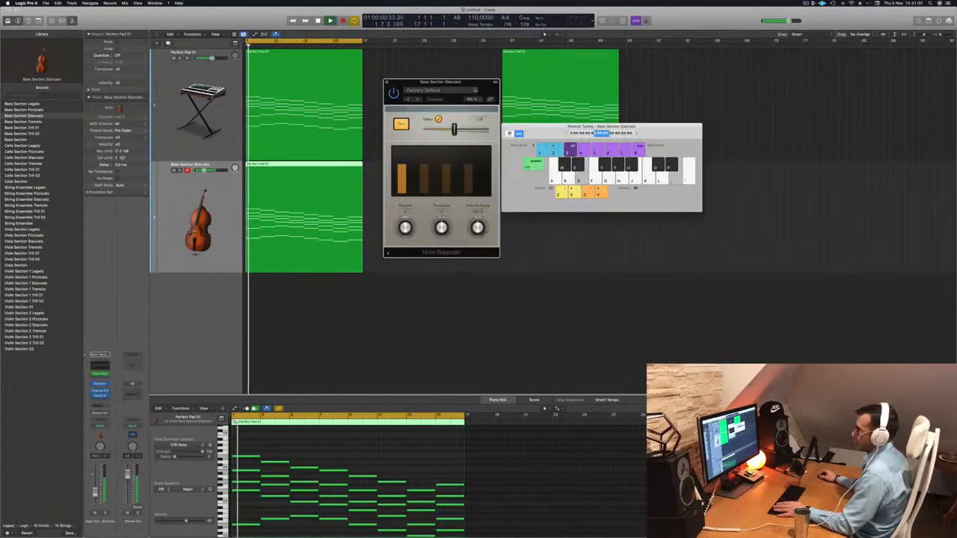
pyautogui.click(463, 91)
pyautogui.click(485, 84)
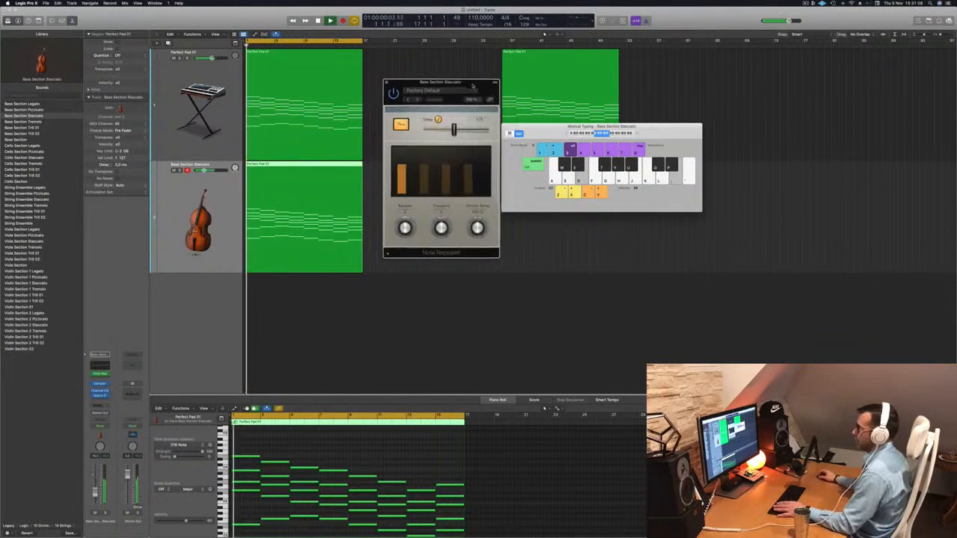
pyautogui.moveTo(469, 85); pyautogui.dragTo(525, 98)
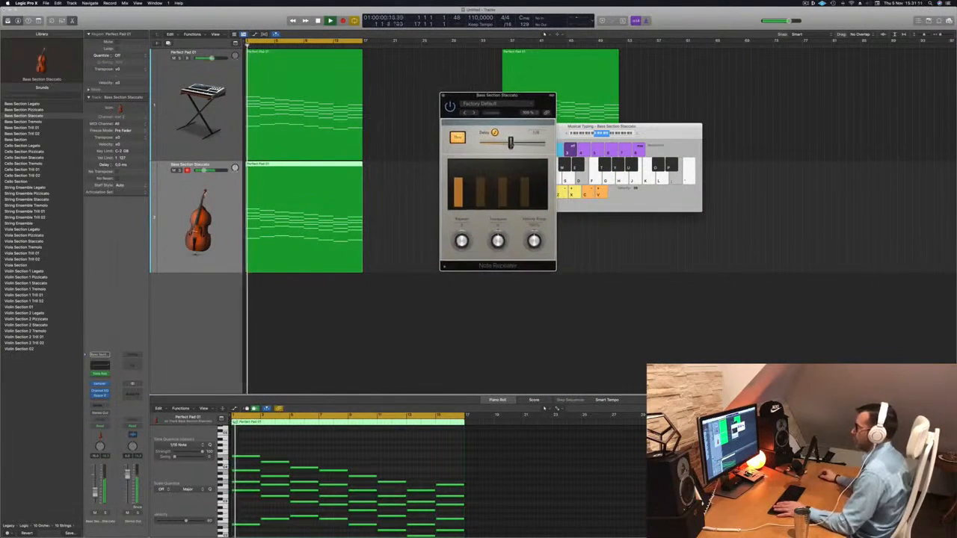
# Raise the Note Repeater's number of repeats while listening to the staccato bass chords from the start.
pyautogui.moveTo(464, 242); pyautogui.dragTo(465, 227)
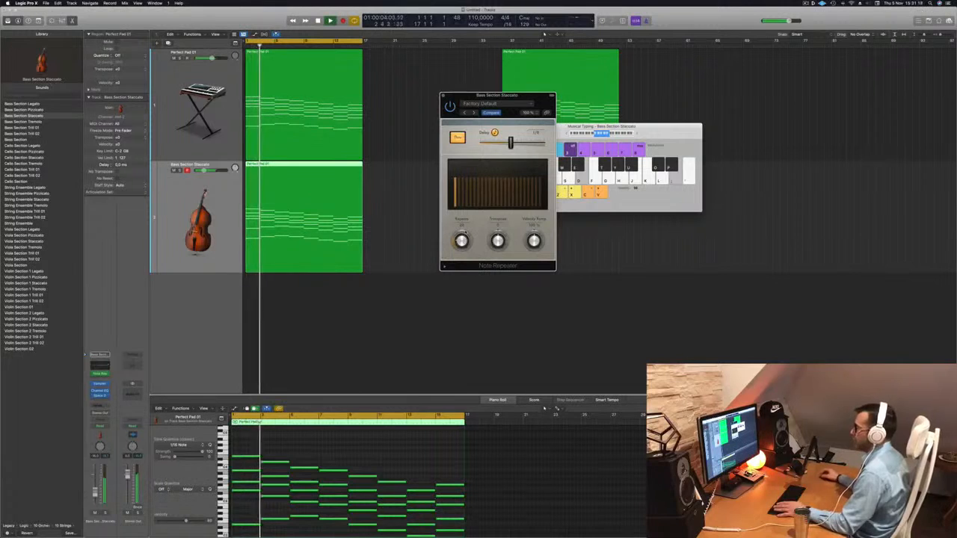
pyautogui.press('Return')
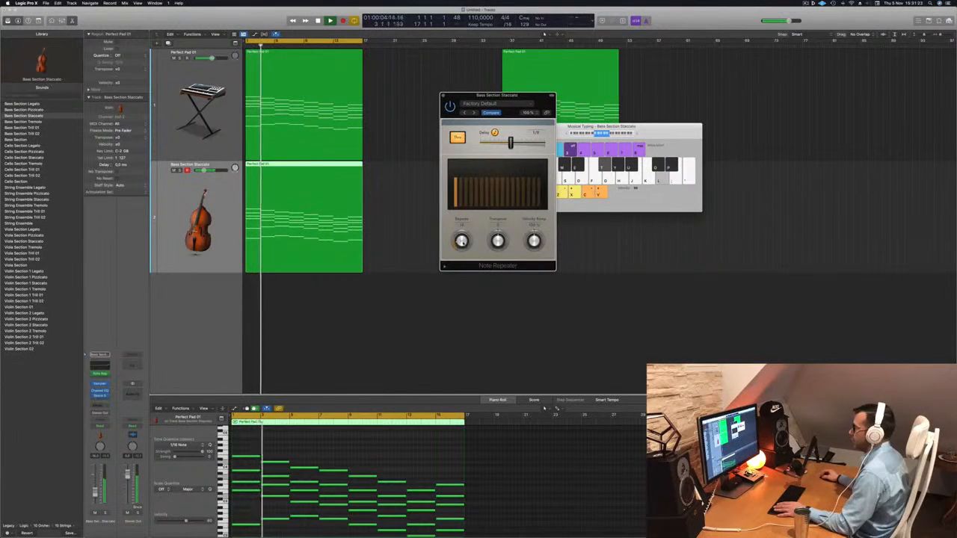
pyautogui.moveTo(516, 95); pyautogui.dragTo(664, 64)
pyautogui.moveTo(658, 111)
pyautogui.mouseDown()
pyautogui.moveTo(649, 111)
pyautogui.moveTo(659, 111)
pyautogui.mouseUp()
pyautogui.press('space')
# Close the Note Repeater window and move the Musical Typing window away from the second Perfect Pad region.
pyautogui.moveTo(677, 68); pyautogui.dragTo(668, 68)
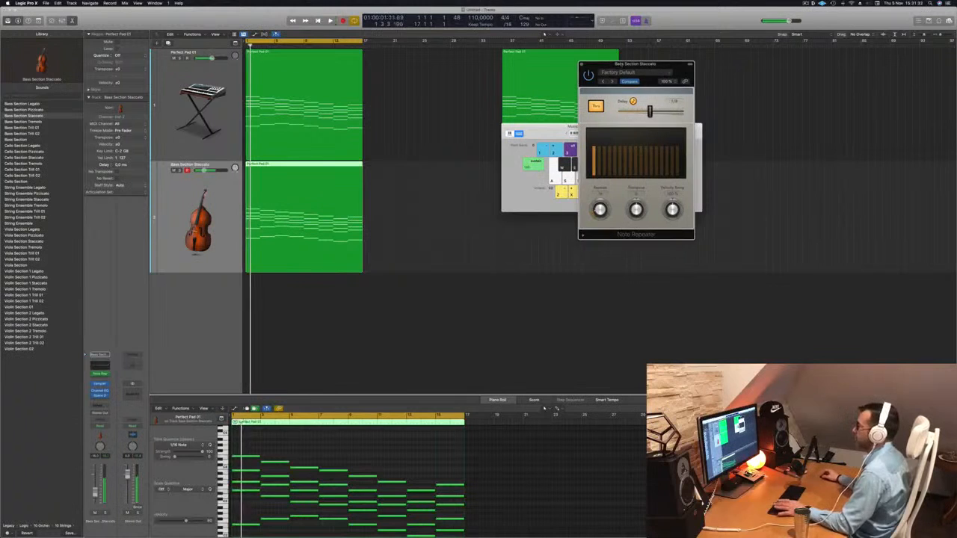
pyautogui.click(582, 65)
pyautogui.moveTo(538, 127); pyautogui.dragTo(644, 82)
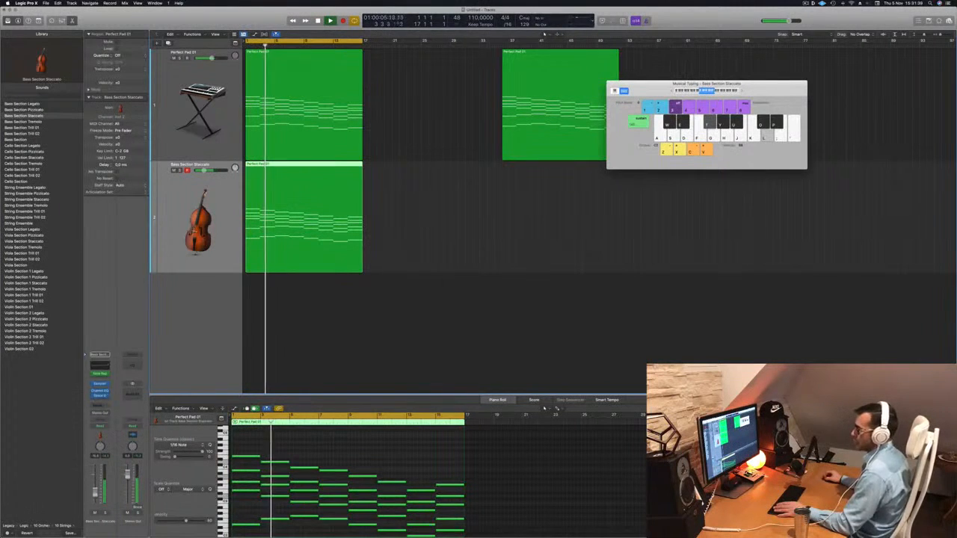
# Delete the lowest row of notes from the Bass Section Staccato track's chord region.
pyautogui.press('Return')
pyautogui.click(357, 454)
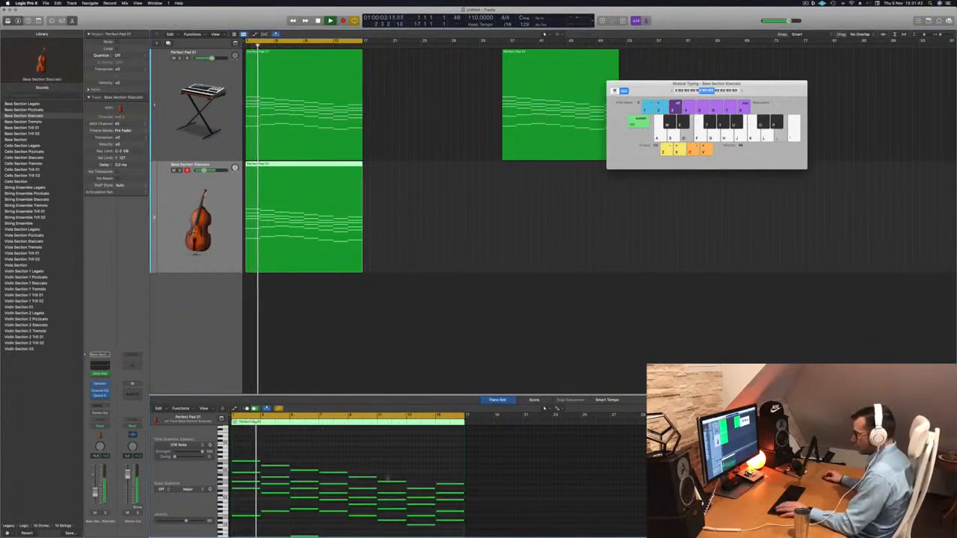
pyautogui.press('Return')
pyautogui.scroll(-5, 334, 483)
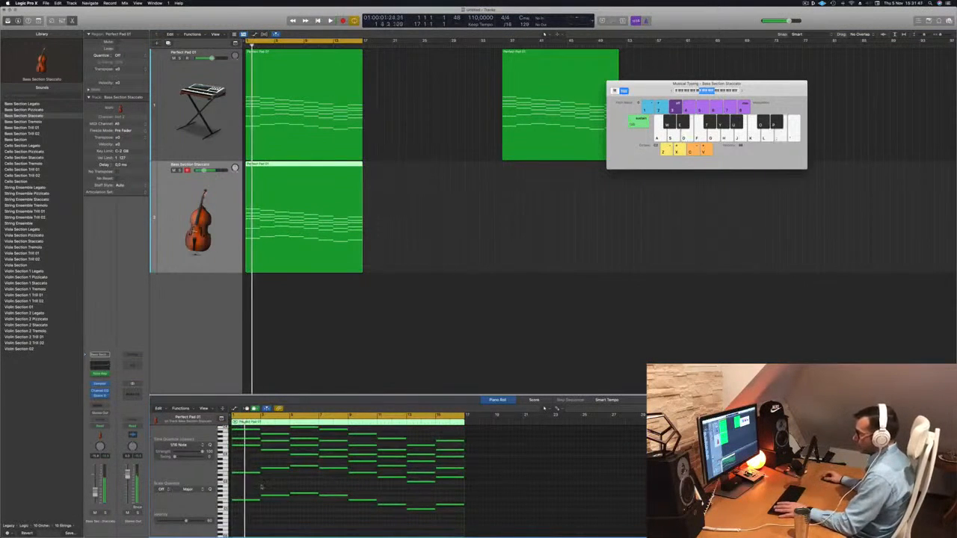
pyautogui.moveTo(262, 480); pyautogui.dragTo(437, 513)
pyautogui.scroll(1, 386, 510)
# Select all remaining notes of the bass region, transpose them down one octave and play them from the start.
pyautogui.press('super+a')
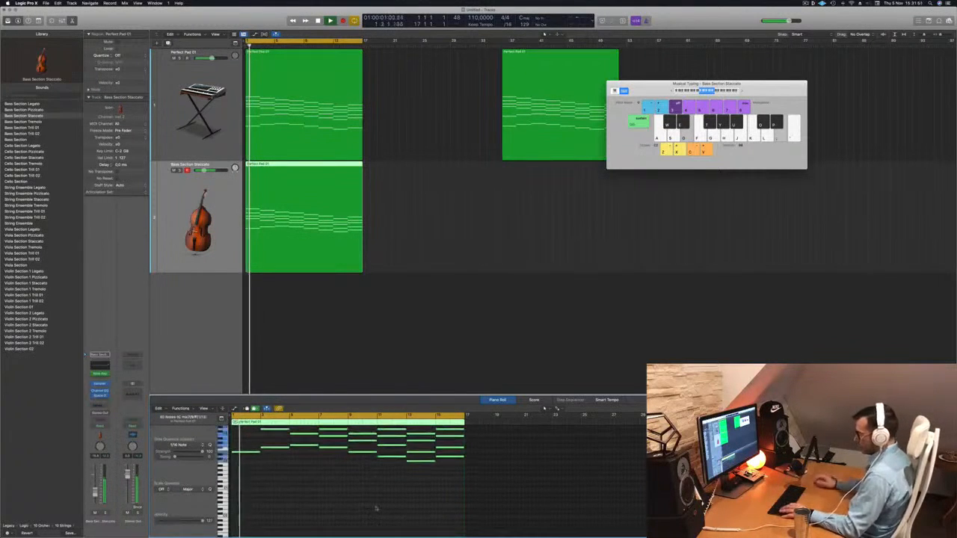
pyautogui.hotkey('alt', 'shift', 'Down')
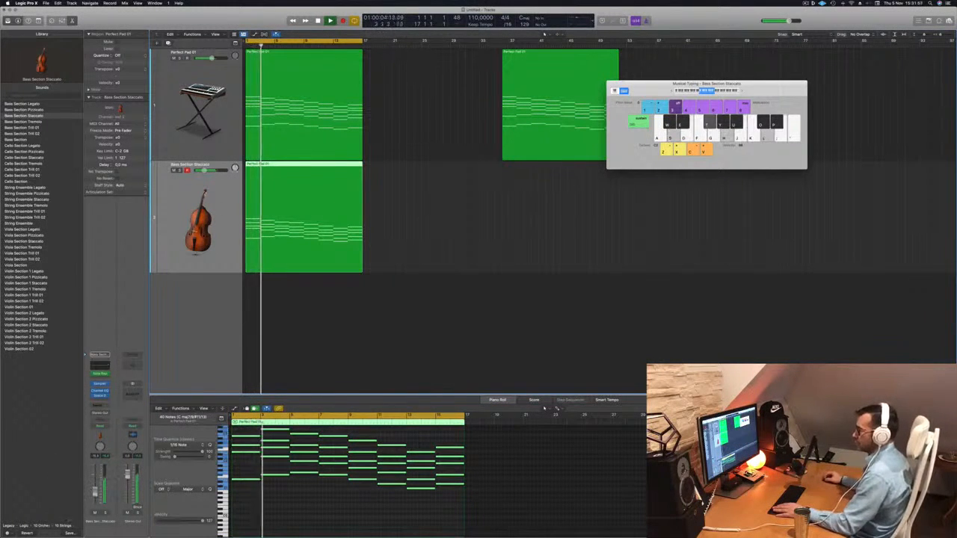
pyautogui.press('Return')
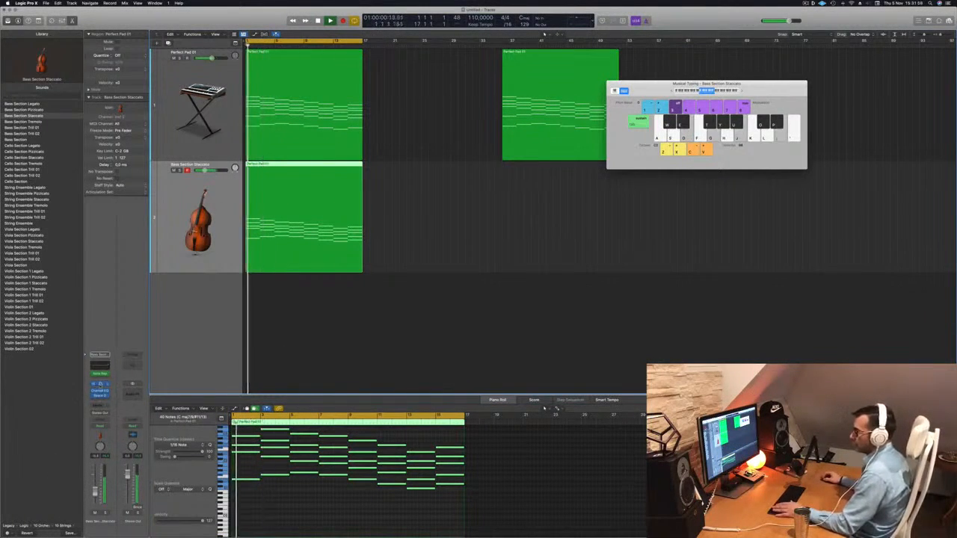
# Open the bass track's Sampler instrument and look through its Mapping, Modulators, Mod Matrix and Synth sections.
pyautogui.click(99, 389)
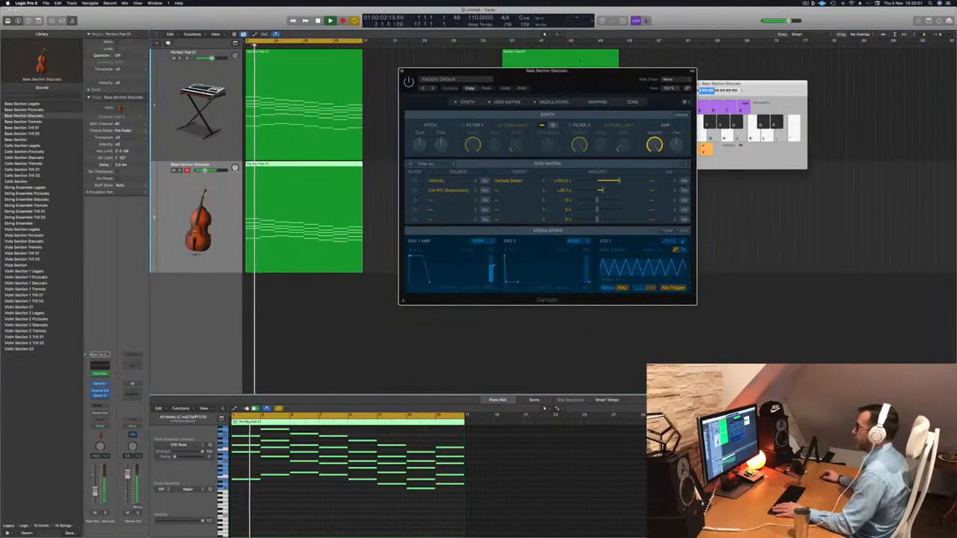
pyautogui.moveTo(587, 77); pyautogui.dragTo(522, 85)
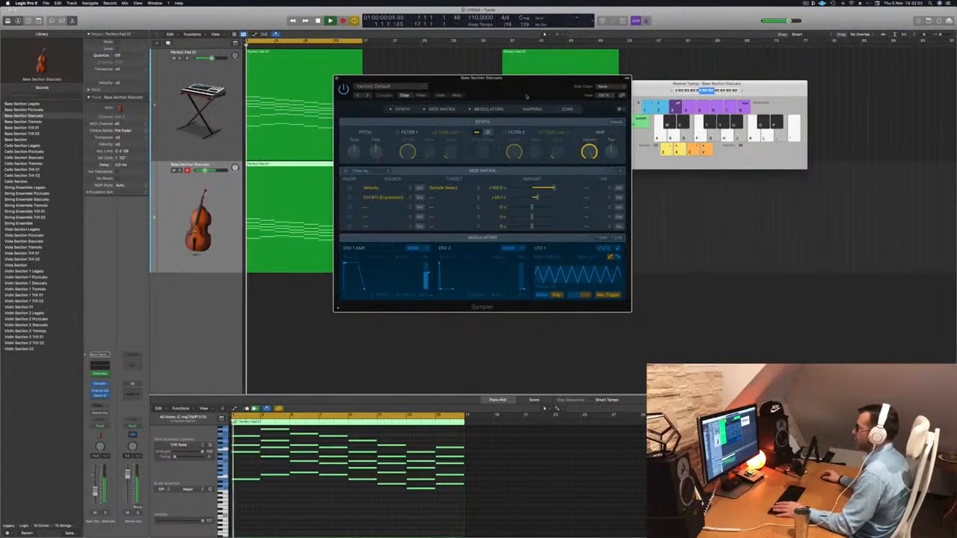
pyautogui.click(532, 109)
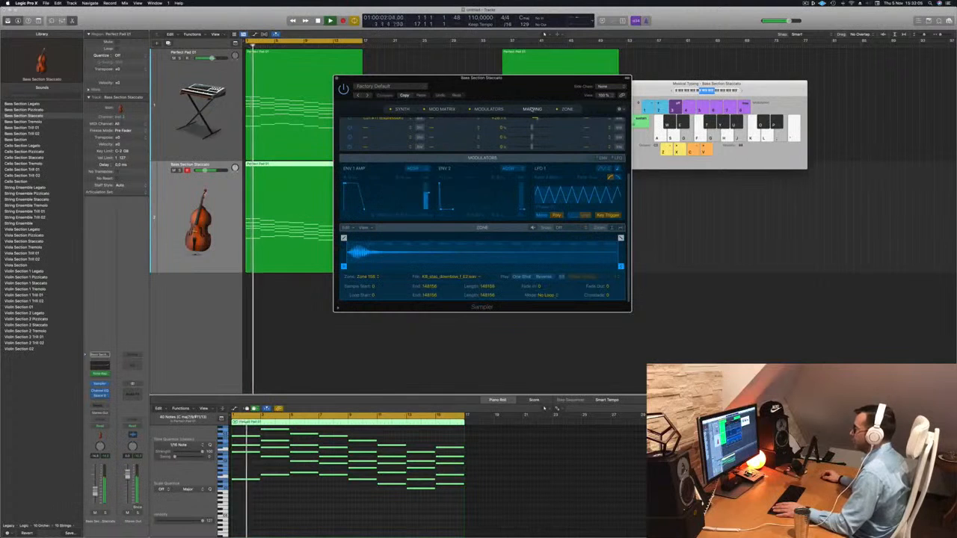
pyautogui.click(533, 109)
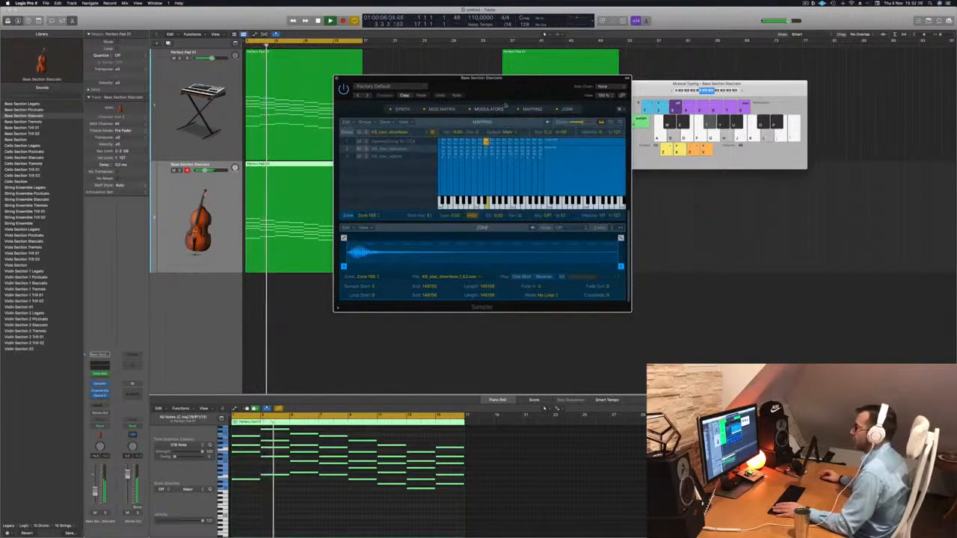
pyautogui.click(491, 109)
pyautogui.click(452, 109)
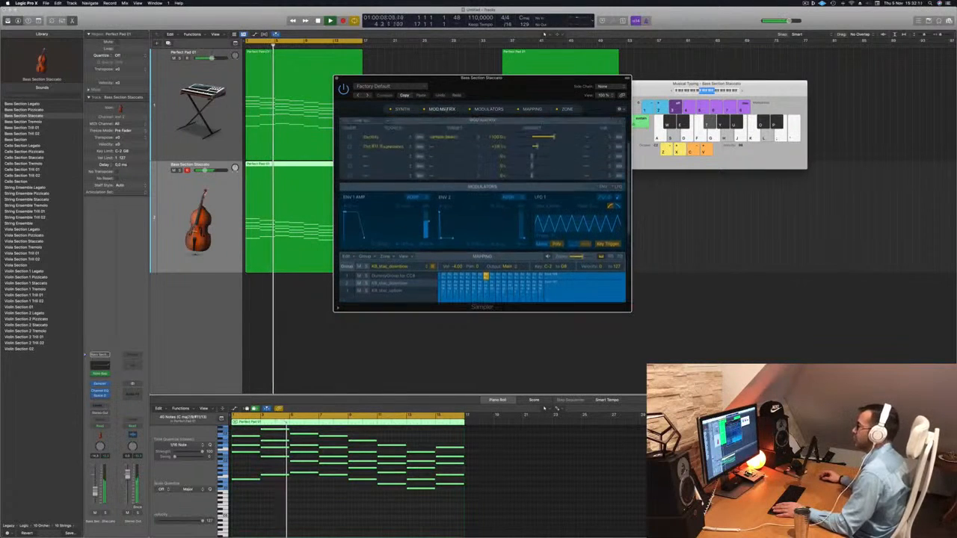
pyautogui.click(411, 109)
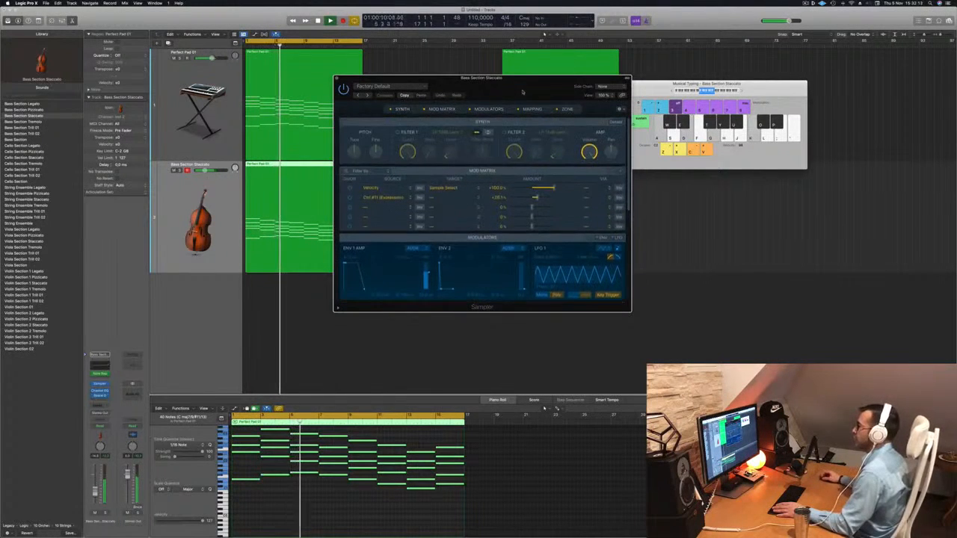
# Turn on Filter 1 in the Sampler, adjust its cutoff and drive during playback, and close the instrument window.
pyautogui.moveTo(523, 92); pyautogui.dragTo(511, 91)
pyautogui.click(386, 131)
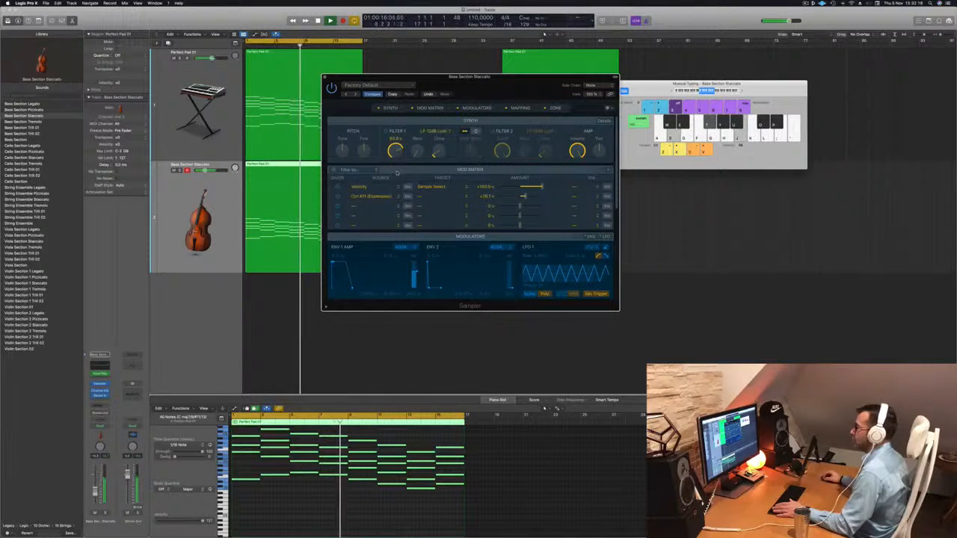
pyautogui.moveTo(395, 150); pyautogui.dragTo(396, 136)
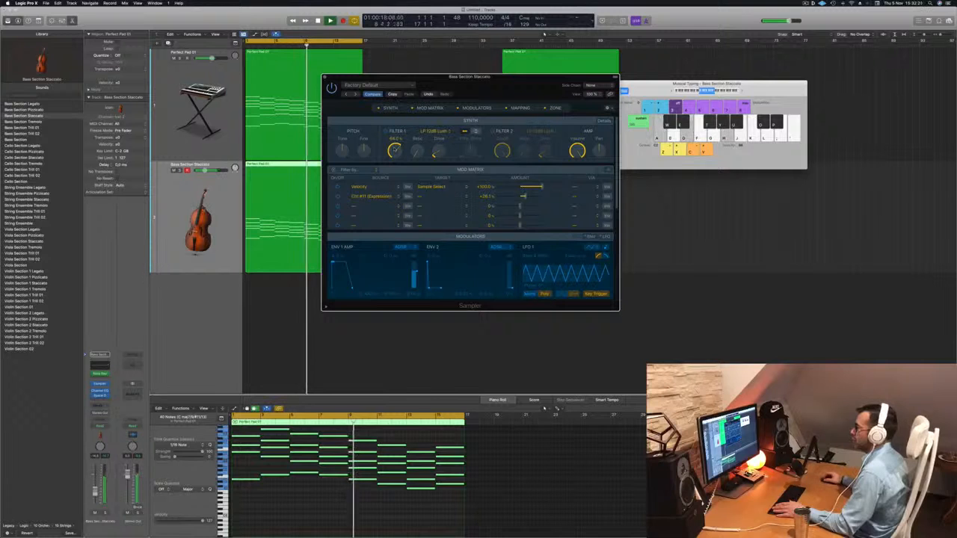
pyautogui.press('Return')
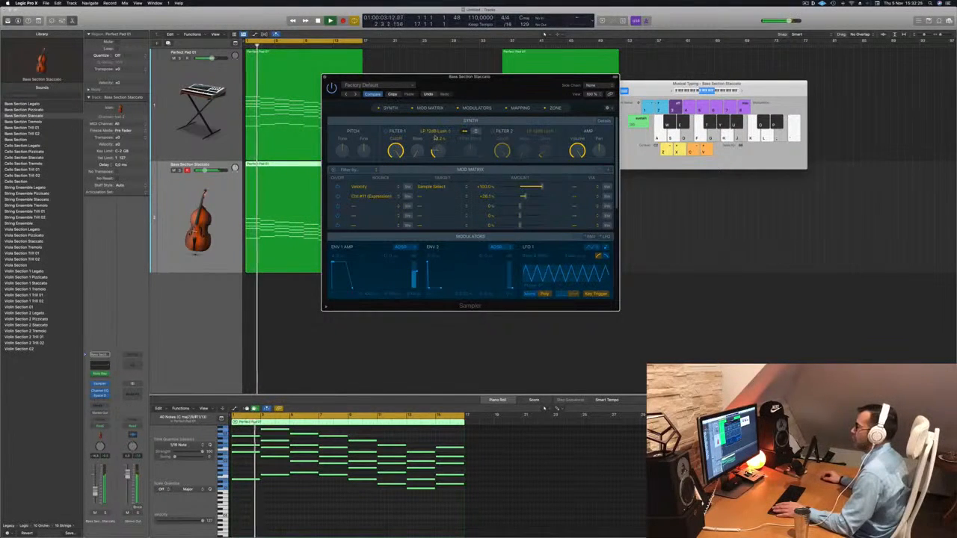
pyautogui.press('Return')
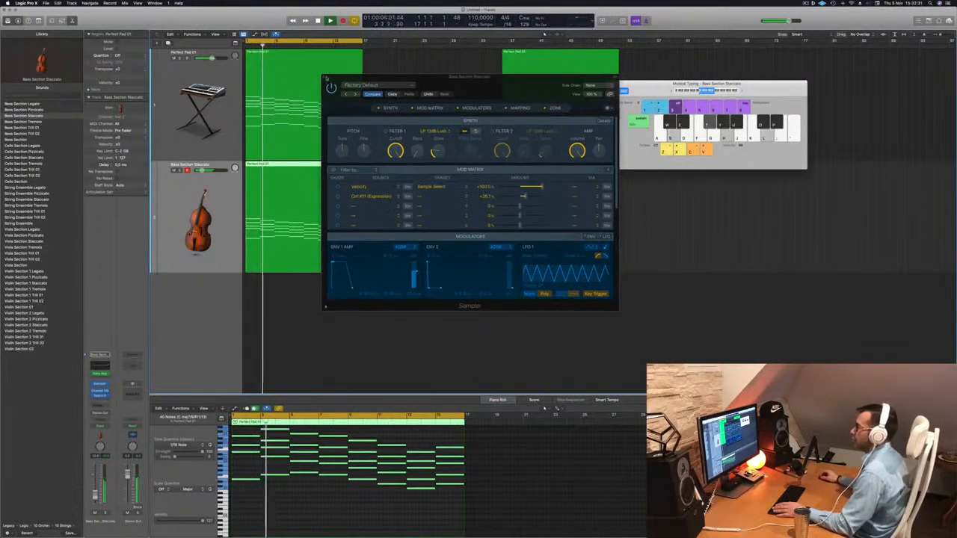
pyautogui.click(326, 77)
# Switch the second track's patch to Cello Section Staccato and insert the Note Repeater MIDI effect on it.
pyautogui.hscroll(-2, 263, 263)
pyautogui.scroll(-4, 213, 169)
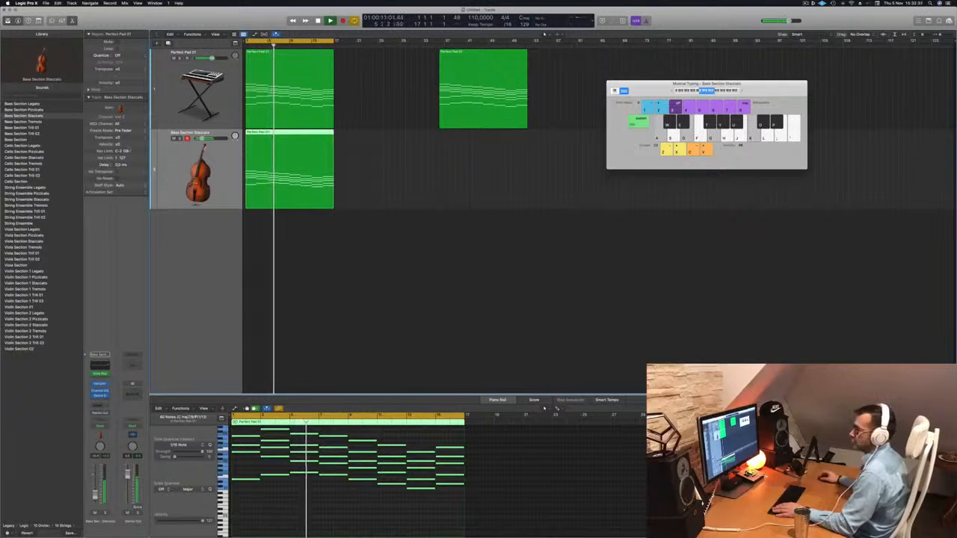
pyautogui.press('Return')
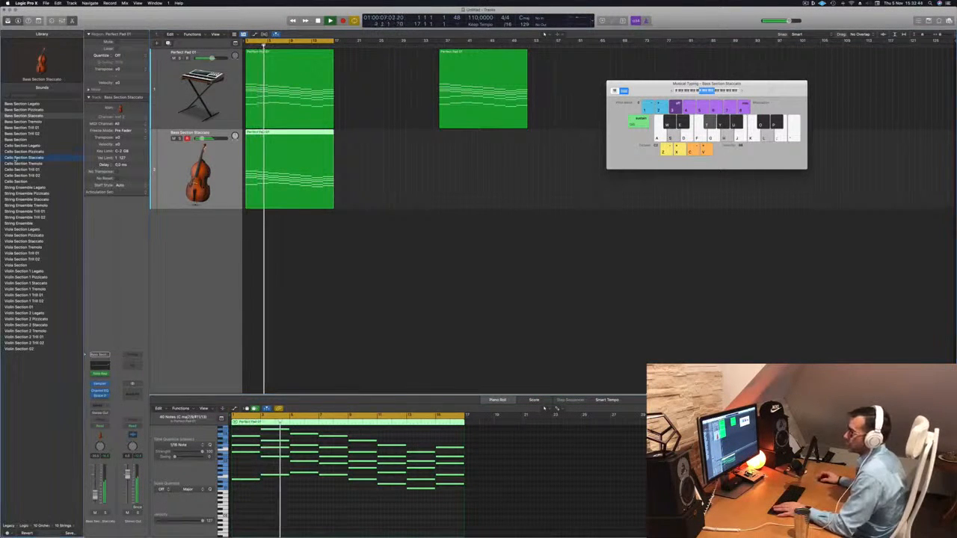
pyautogui.click(16, 157)
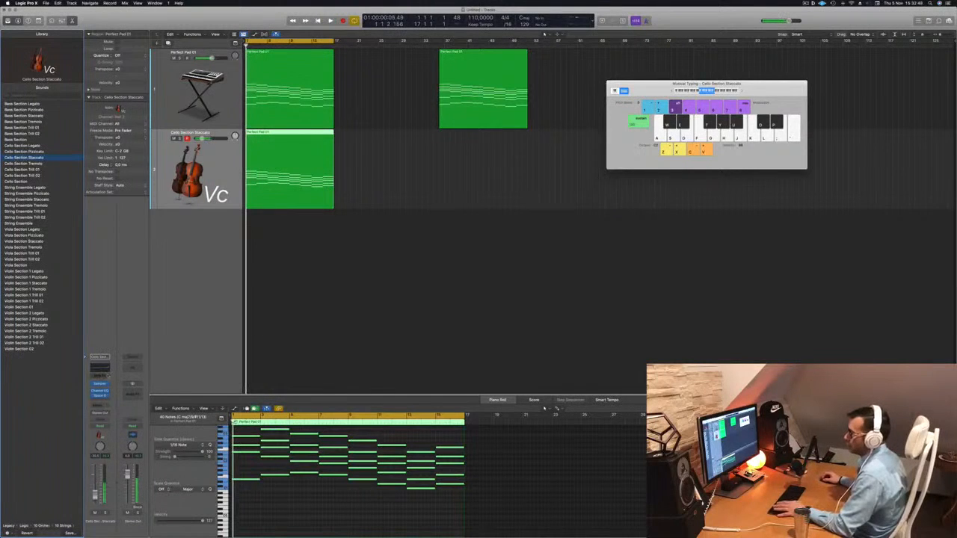
pyautogui.click(100, 376)
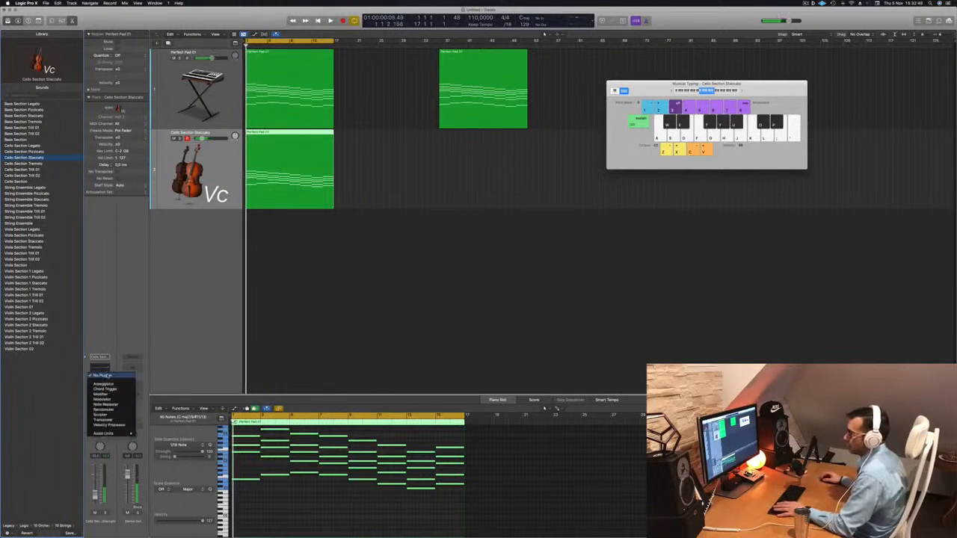
pyautogui.click(116, 407)
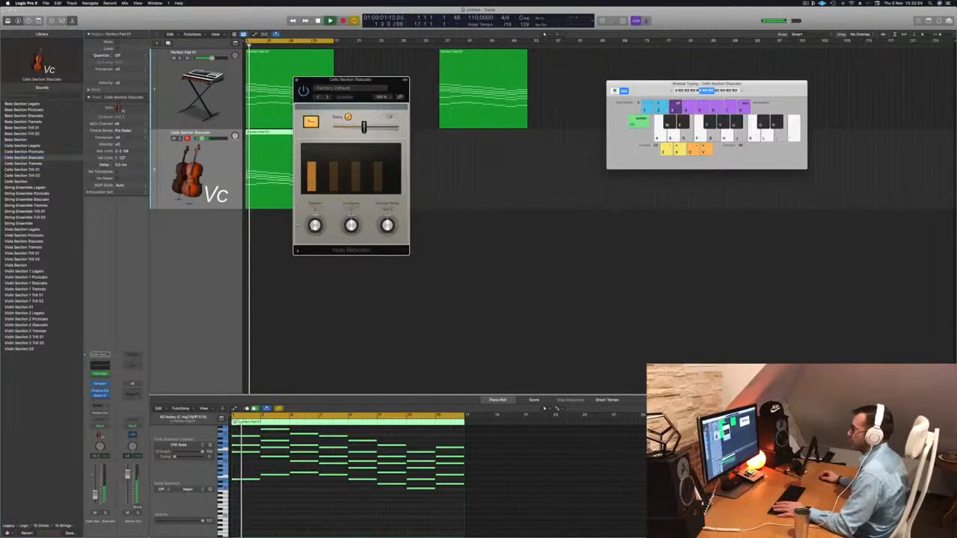
# Raise the repeats and velocity ramp of the cello track's Note Repeater and move its window clear of the first regions.
pyautogui.moveTo(315, 226); pyautogui.dragTo(316, 209)
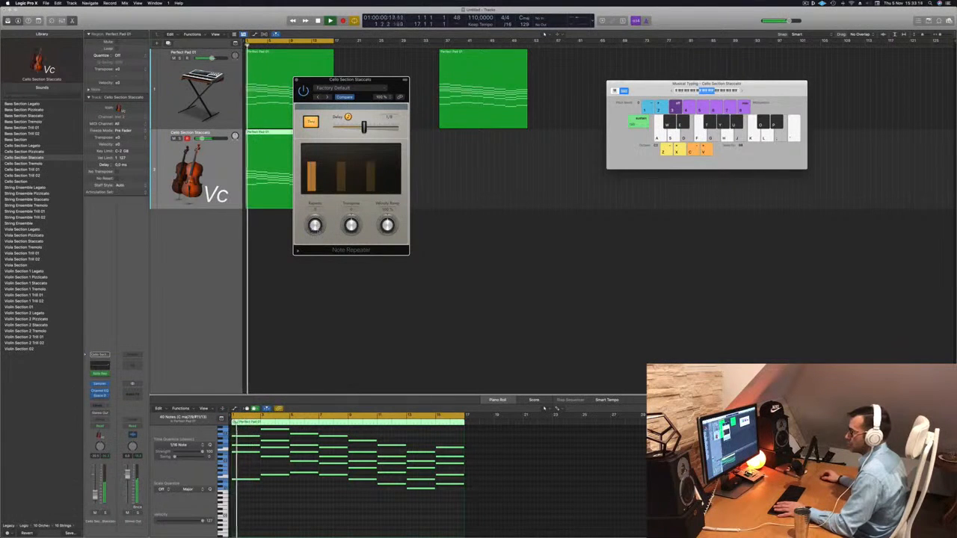
pyautogui.press('space')
pyautogui.moveTo(315, 230); pyautogui.dragTo(314, 227)
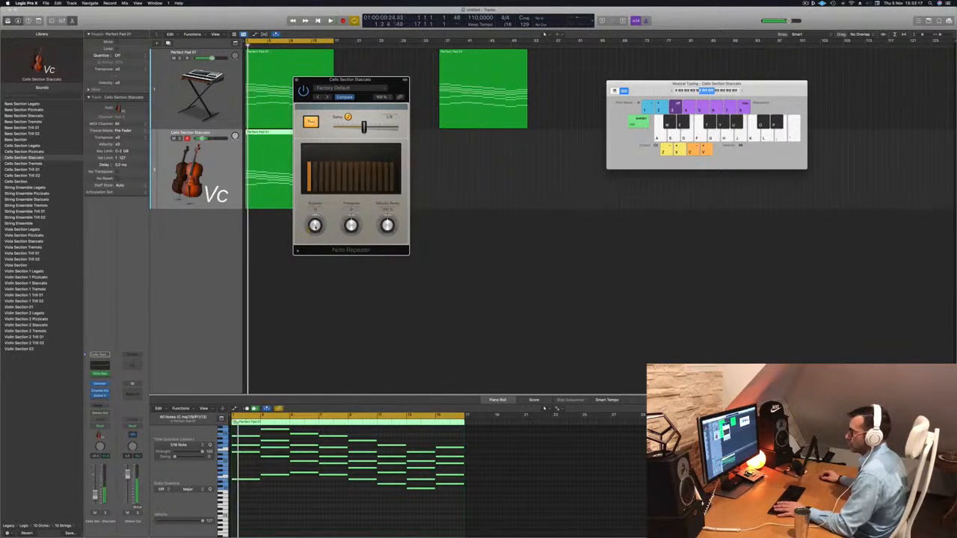
pyautogui.press('space')
pyautogui.moveTo(387, 228); pyautogui.dragTo(387, 225)
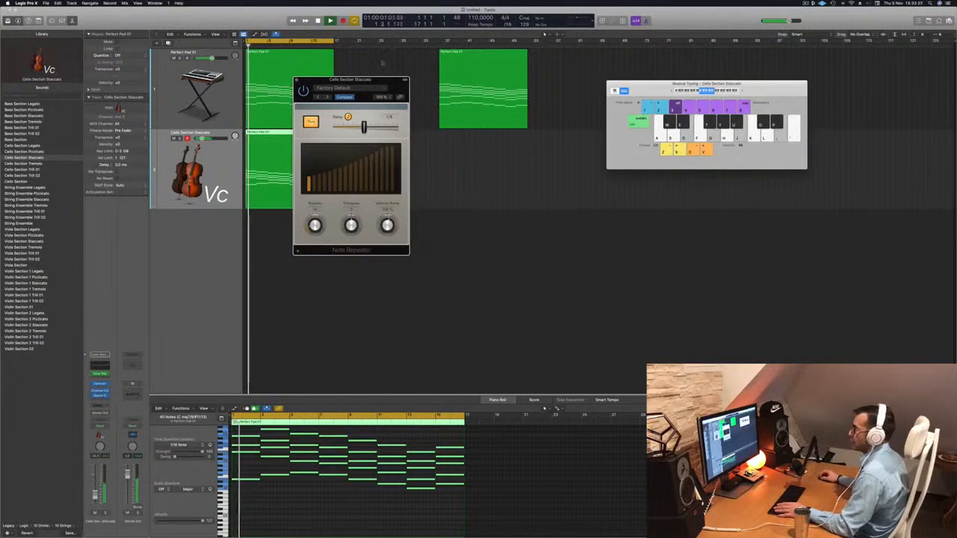
pyautogui.moveTo(370, 115); pyautogui.dragTo(566, 110)
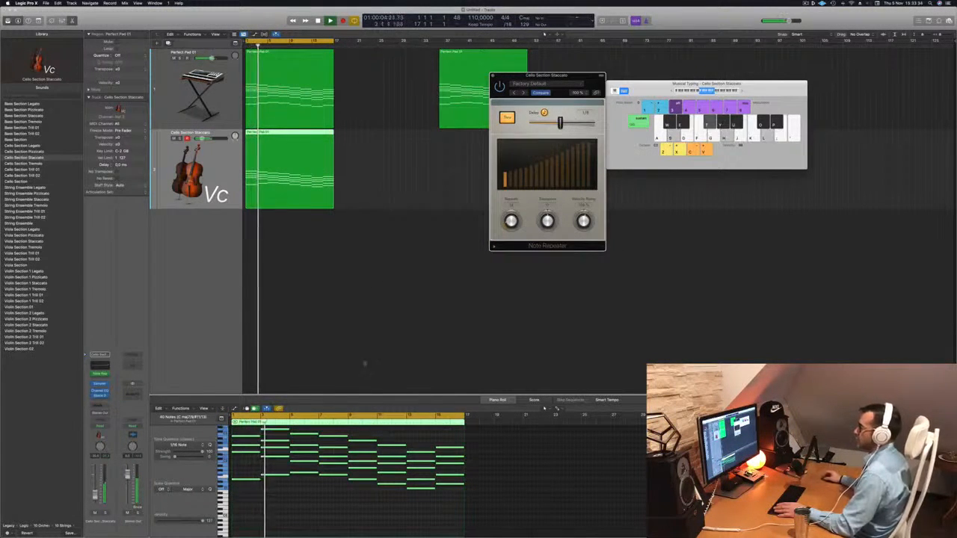
# Compare the Note Repeater with delay sync off and on, disable its Thru option and close the window.
pyautogui.hscroll(5, 332, 487)
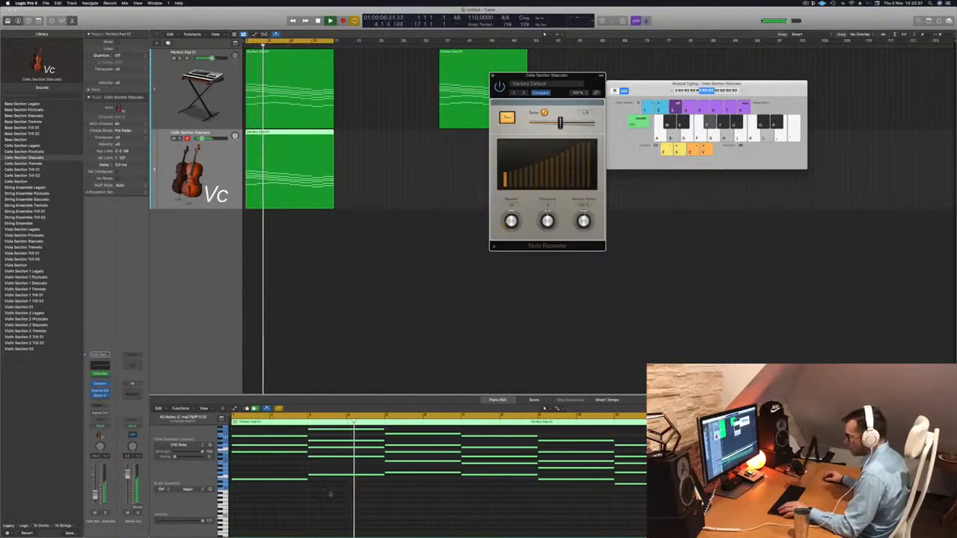
pyautogui.press('space')
pyautogui.press('space')
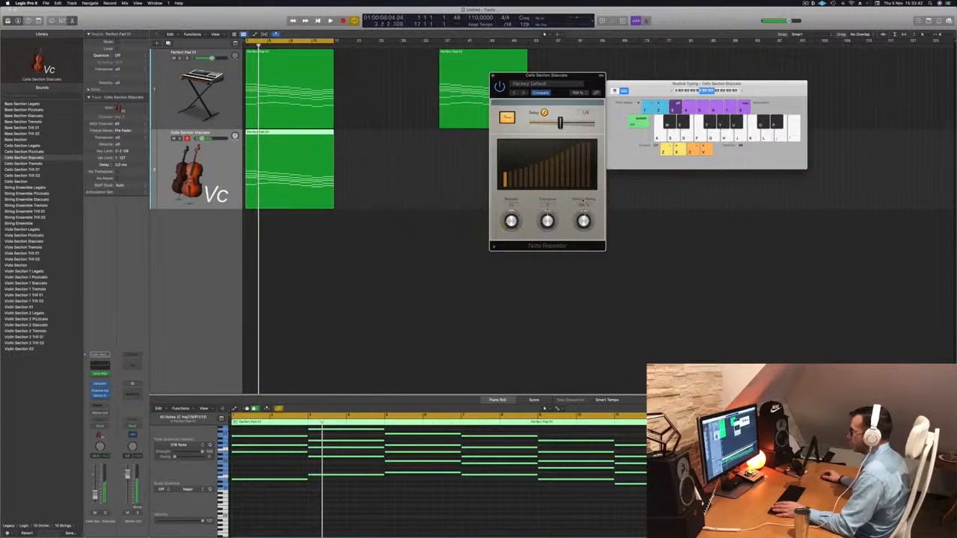
pyautogui.press('space')
pyautogui.click(544, 113)
pyautogui.press('space')
pyautogui.press('space')
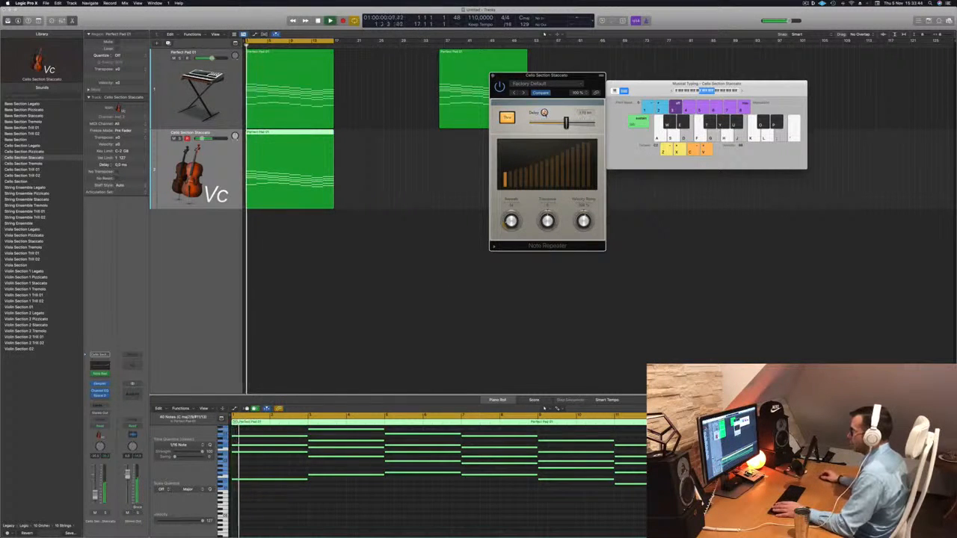
pyautogui.click(544, 113)
pyautogui.click(507, 118)
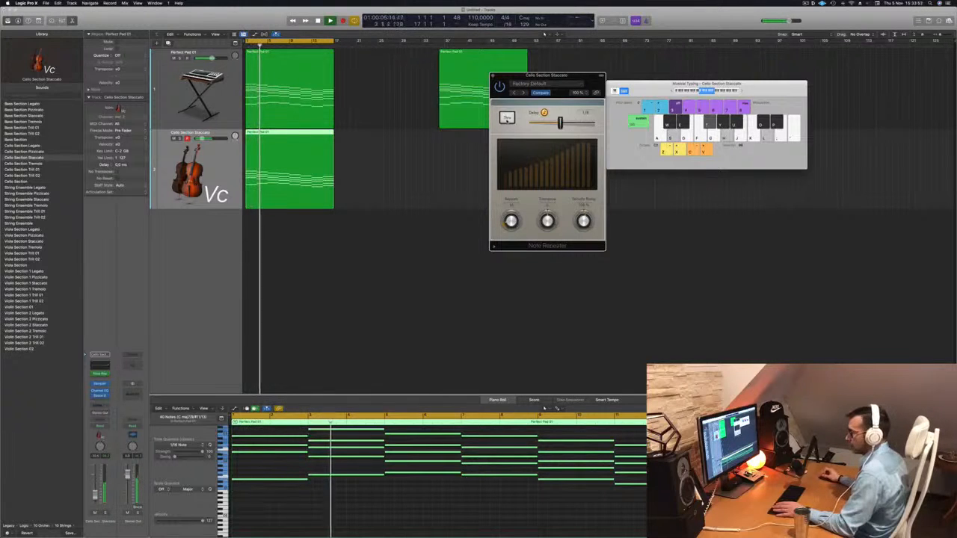
pyautogui.click(494, 76)
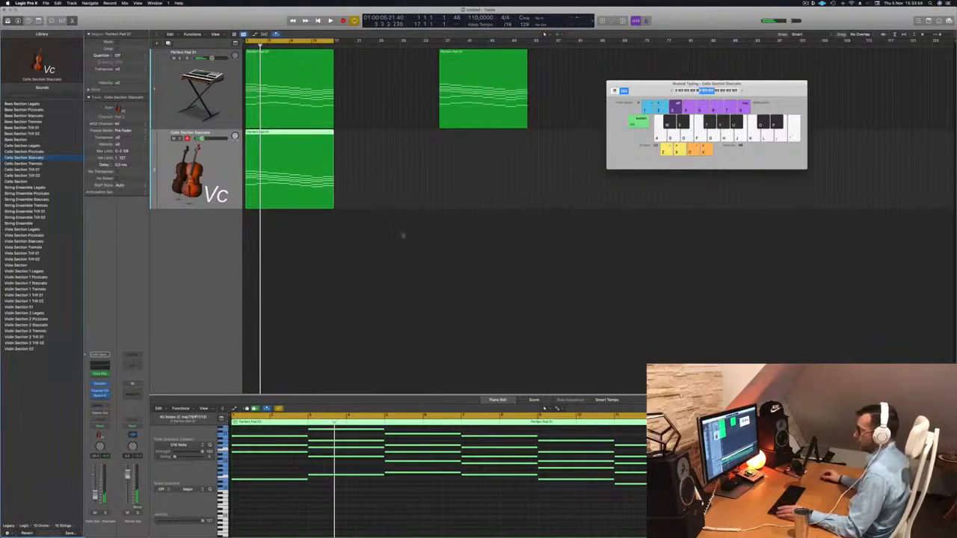
# Undo the Cello Section Staccato patch change and the octave transposition of the notes.
pyautogui.press('super+z')
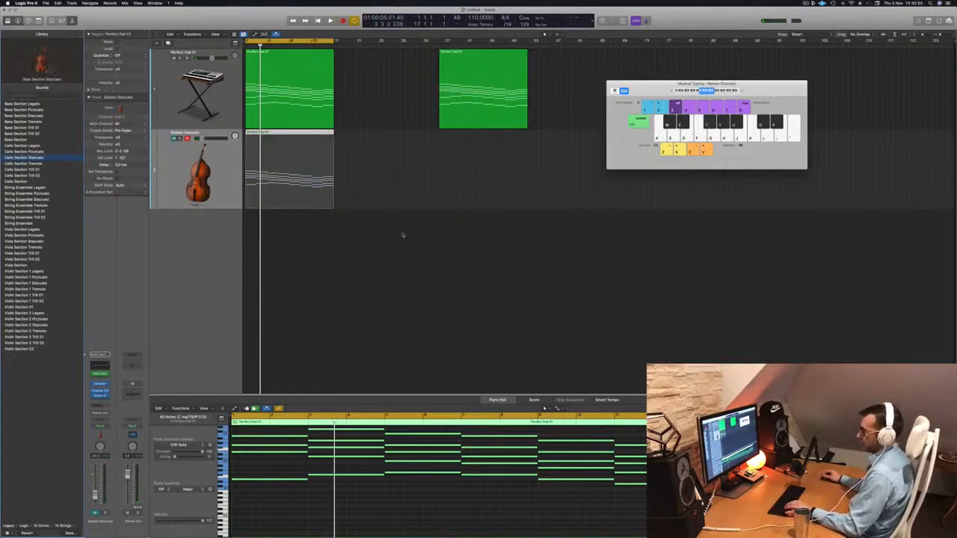
pyautogui.press('Return')
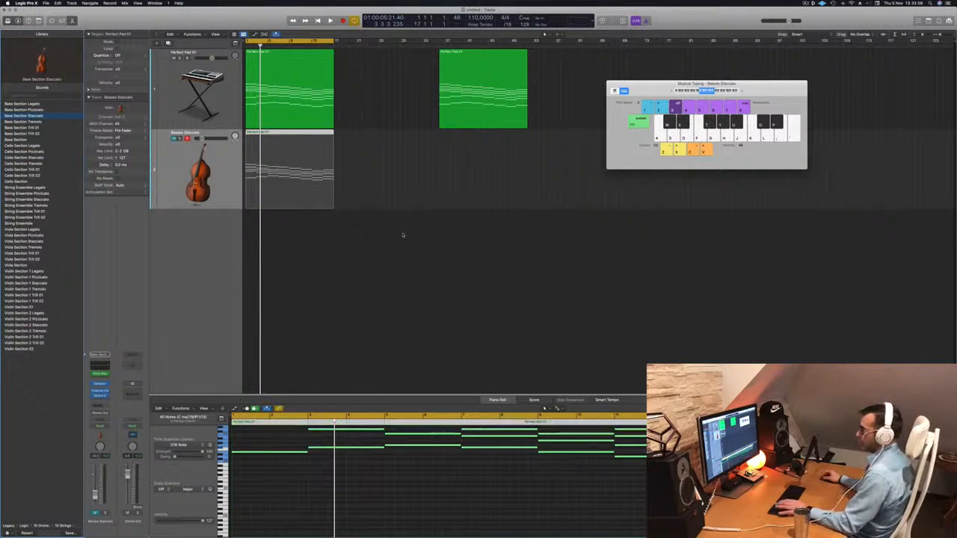
# Unmute the staccato bass track and play the chords from the start.
pyautogui.press('space')
pyautogui.click(175, 139)
pyautogui.press('Return')
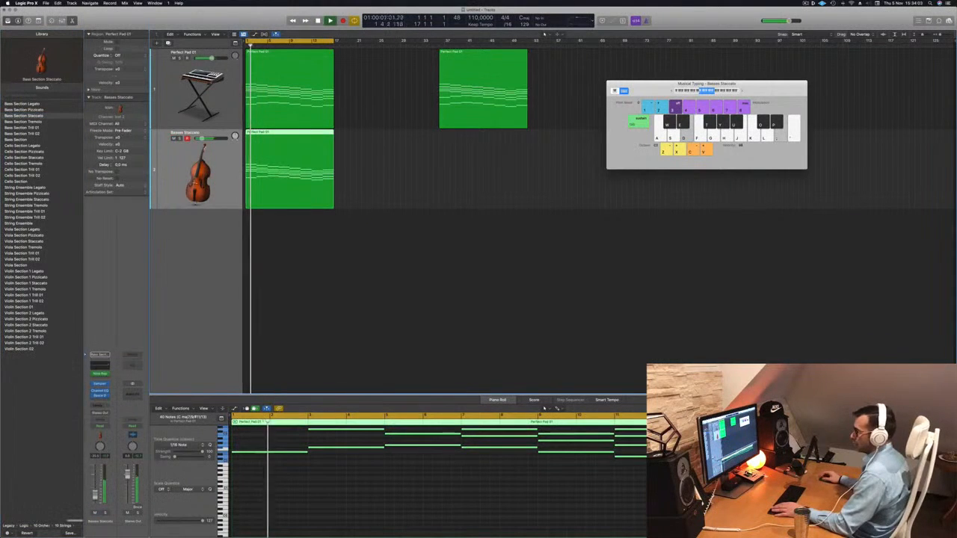
# Reopen the bass track's Note Repeater, move its window off the first chord regions and reduce the velocity ramp during playback.
pyautogui.click(100, 384)
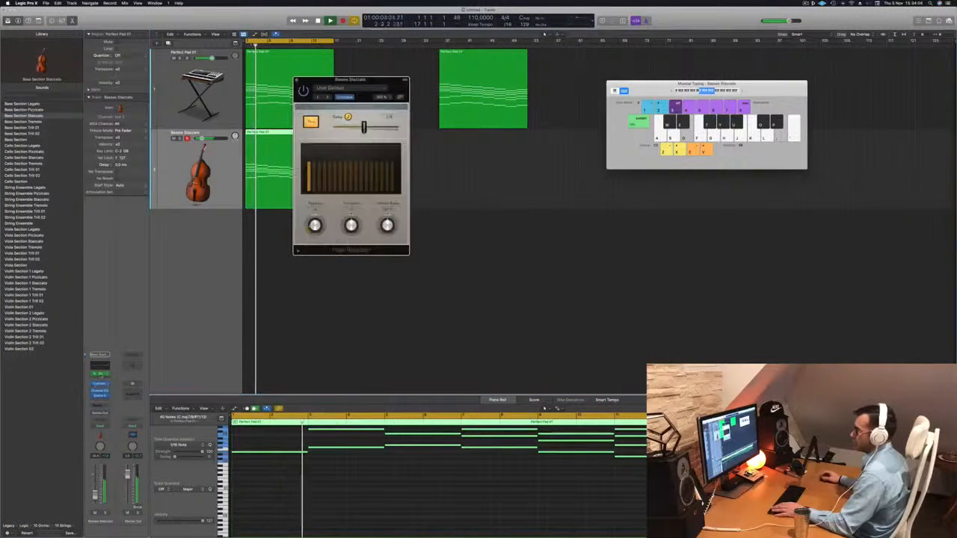
pyautogui.moveTo(371, 80); pyautogui.dragTo(435, 96)
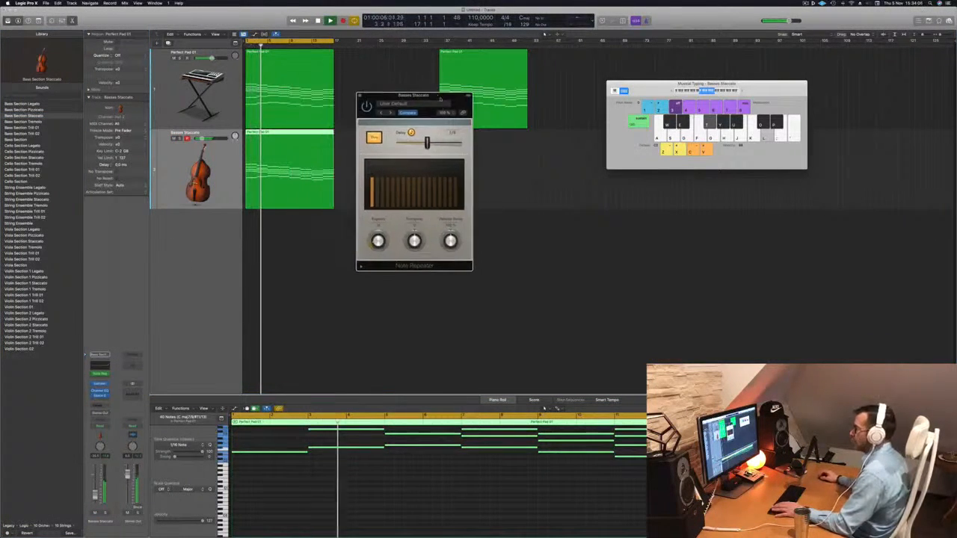
pyautogui.press('Return')
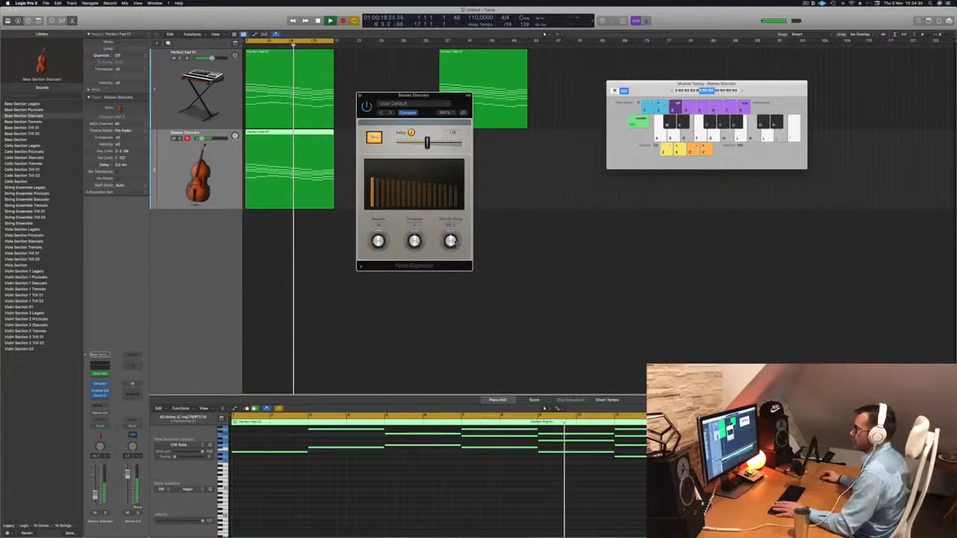
# Replay the chords from the start with the current Note Repeater settings, then close its window and stop playback.
pyautogui.press('Return')
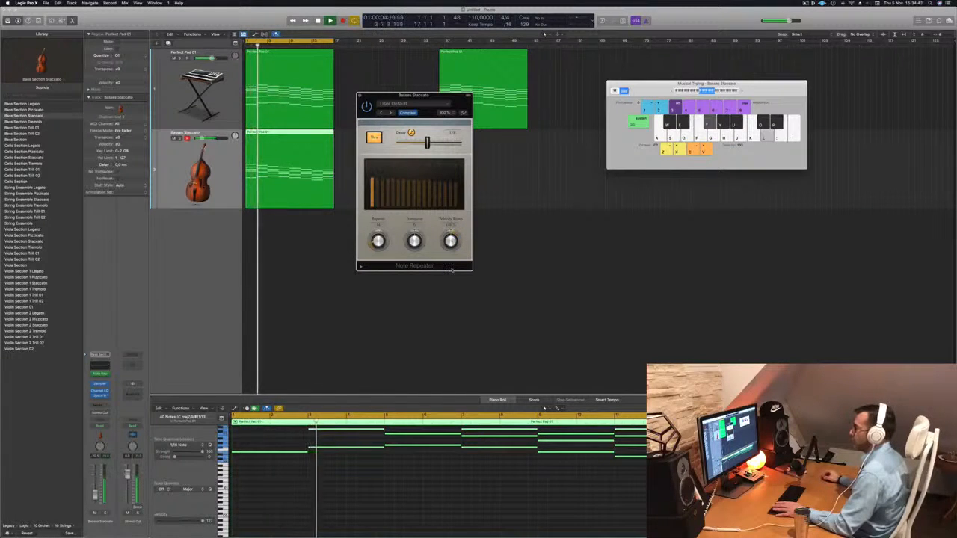
pyautogui.press('Return')
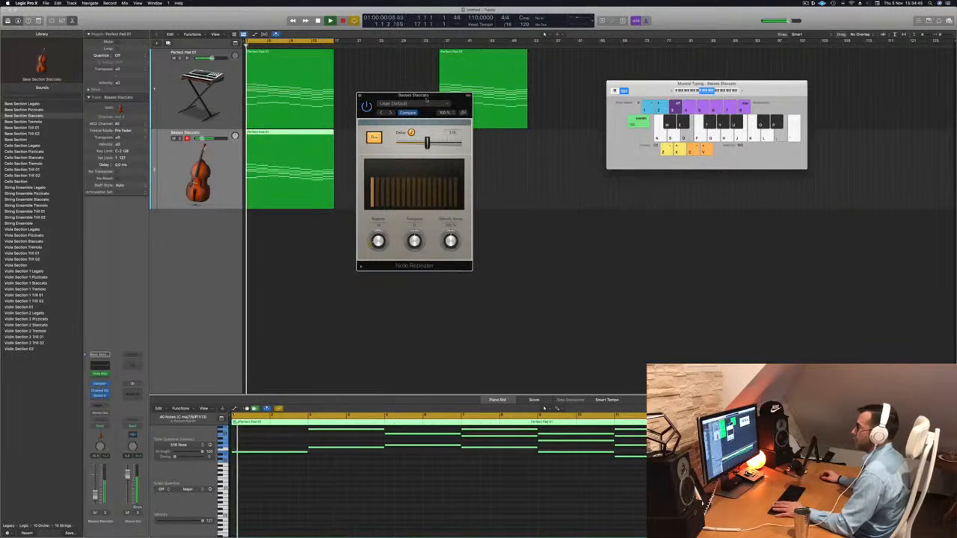
pyautogui.moveTo(430, 96); pyautogui.dragTo(449, 94)
pyautogui.press('super+w')
pyautogui.press('space')
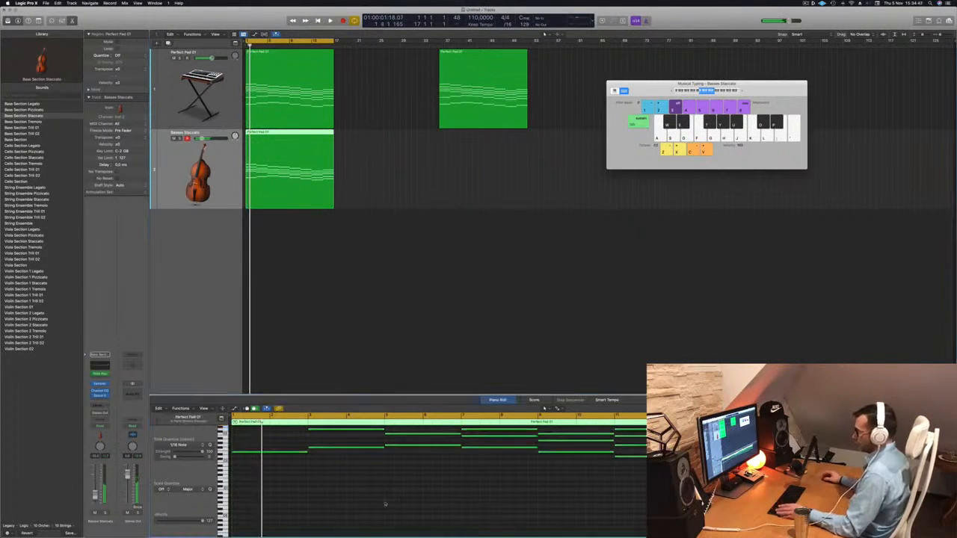
# Transpose all notes of the bass staccato region down one octave and play the result from the start.
pyautogui.click(385, 505)
pyautogui.press('super+a')
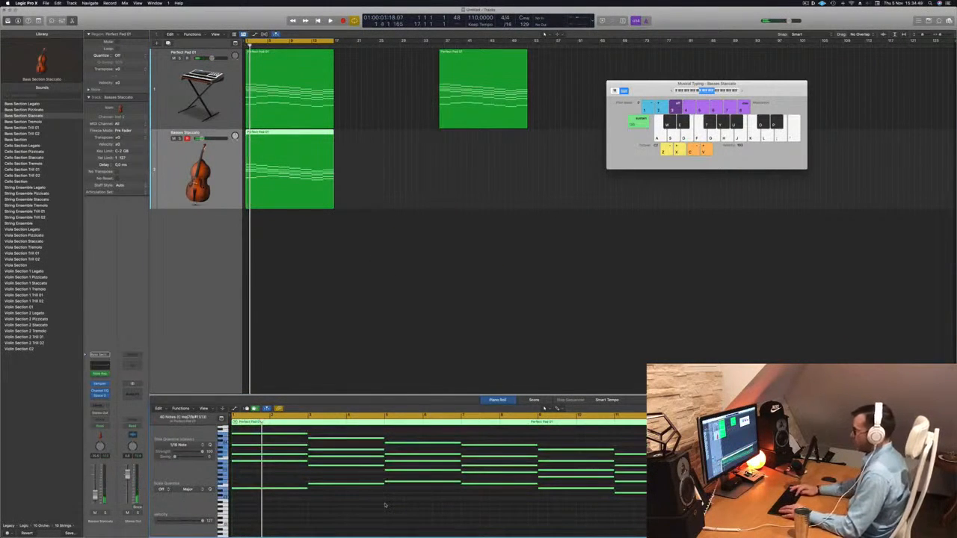
pyautogui.hotkey('alt', 'shift', 'Down')
pyautogui.press('Return')
pyautogui.press('space')
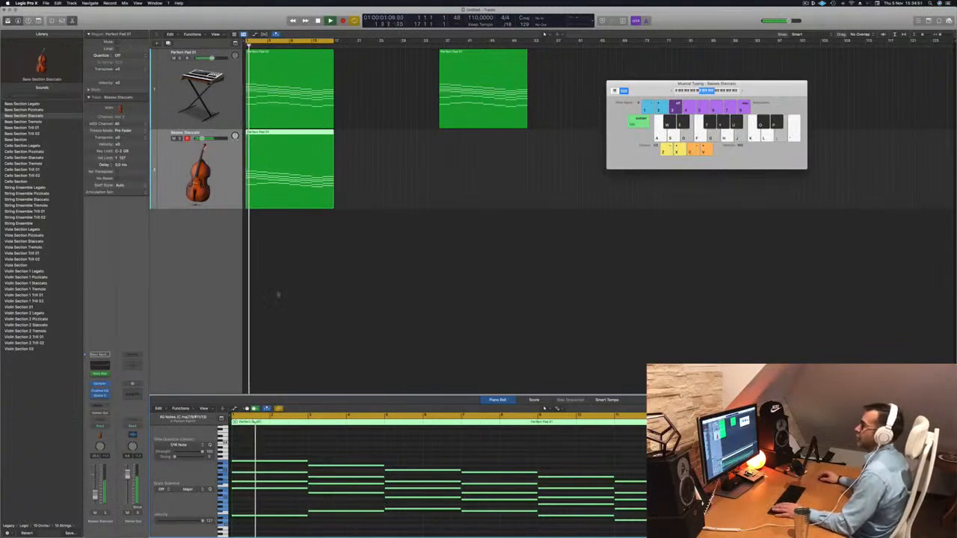
pyautogui.press('Return')
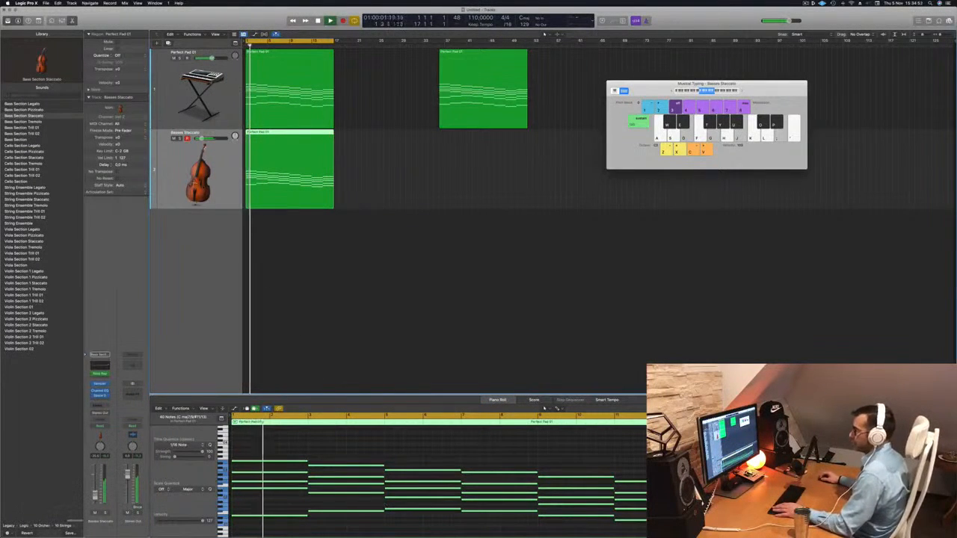
pyautogui.press('Return')
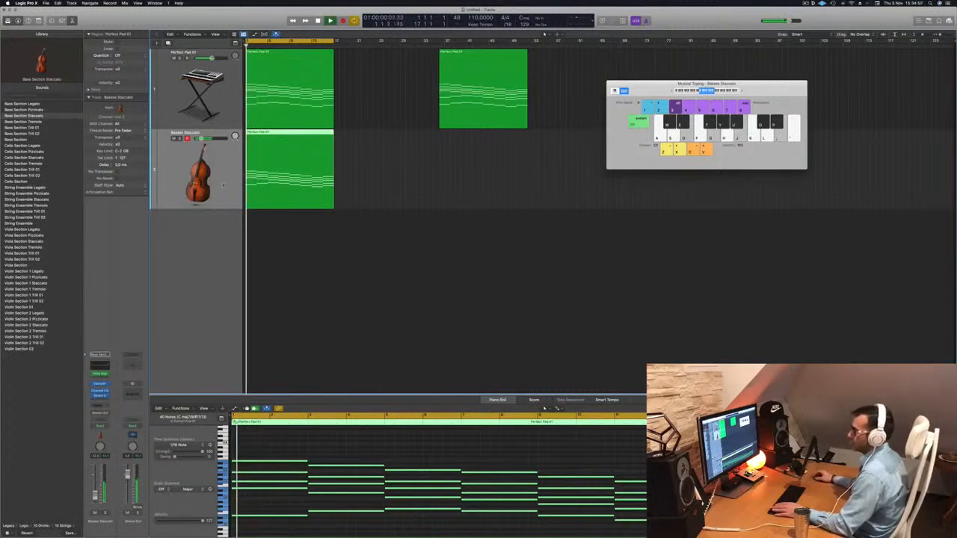
# Duplicate the bass staccato track with its chord region and assign the Cello Section patch to the copy.
pyautogui.press('super+d')
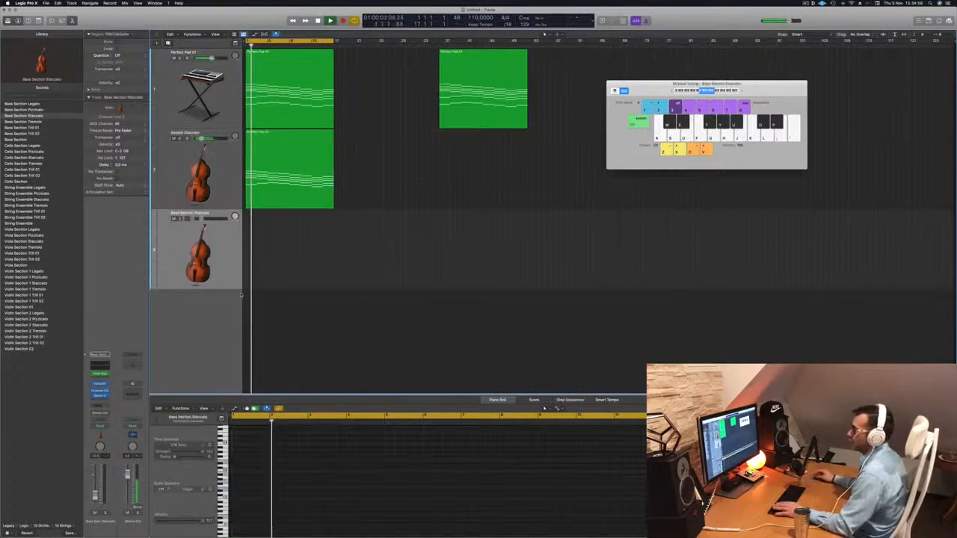
pyautogui.moveTo(288, 160); pyautogui.dragTo(288, 241)
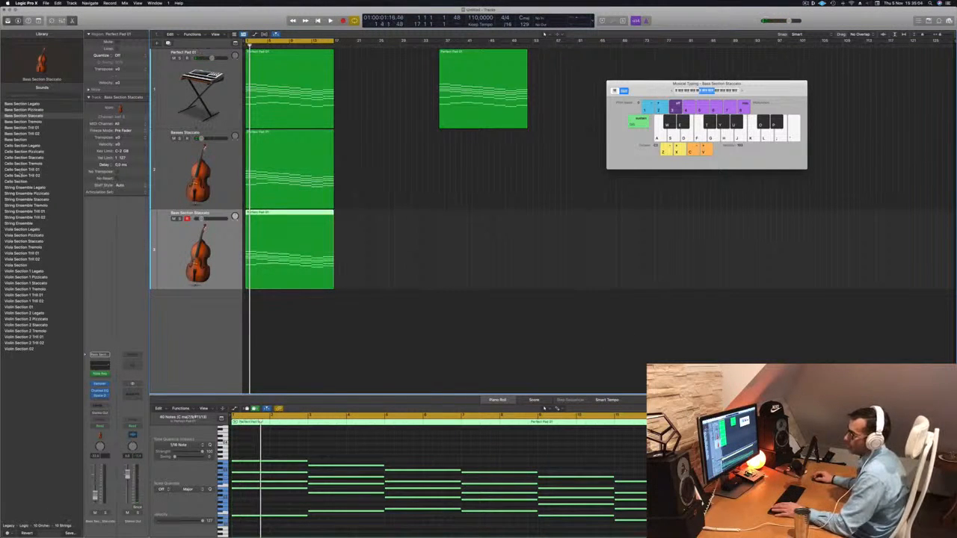
pyautogui.click(22, 182)
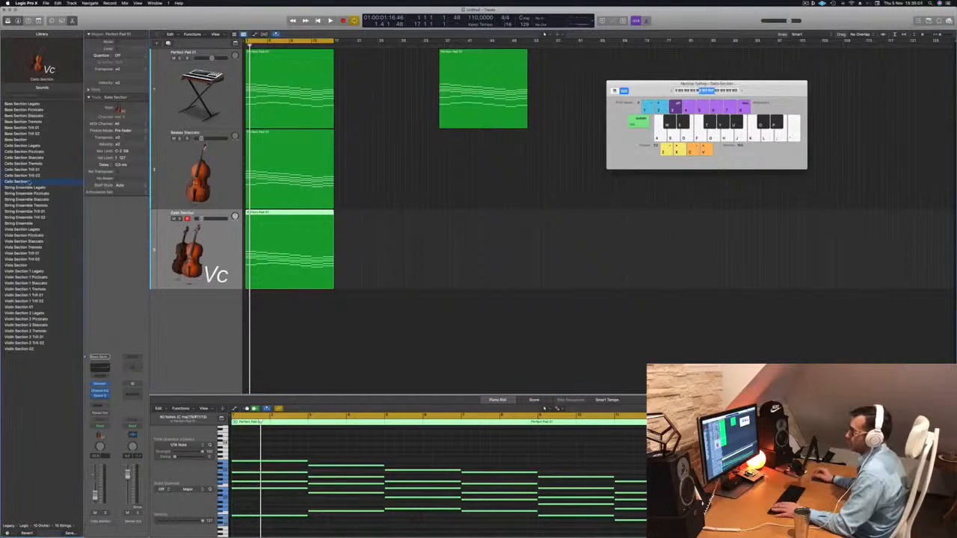
# Play the new cello track from the start, transpose all its notes up one octave and replay it.
pyautogui.click(210, 248)
pyautogui.press('Return')
pyautogui.press('space')
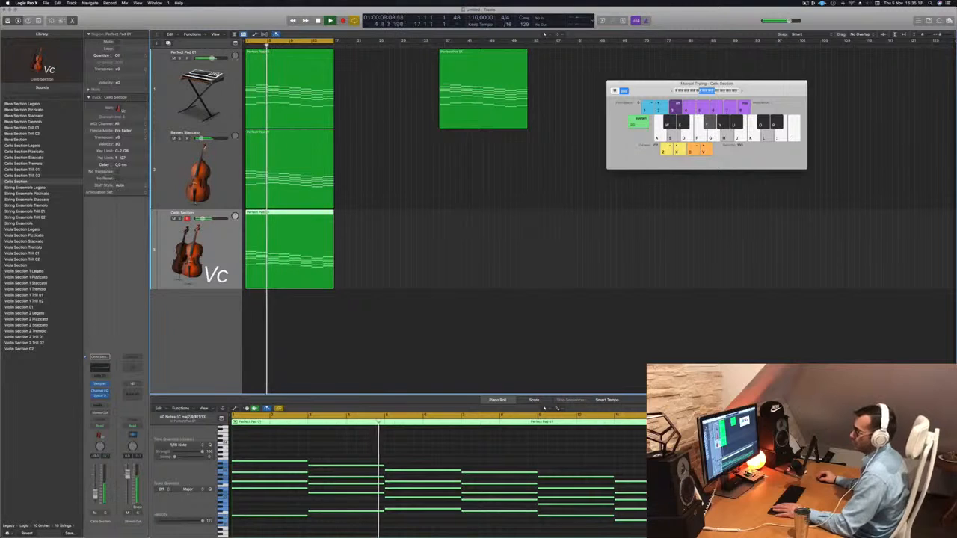
pyautogui.click(370, 441)
pyautogui.press('super+a')
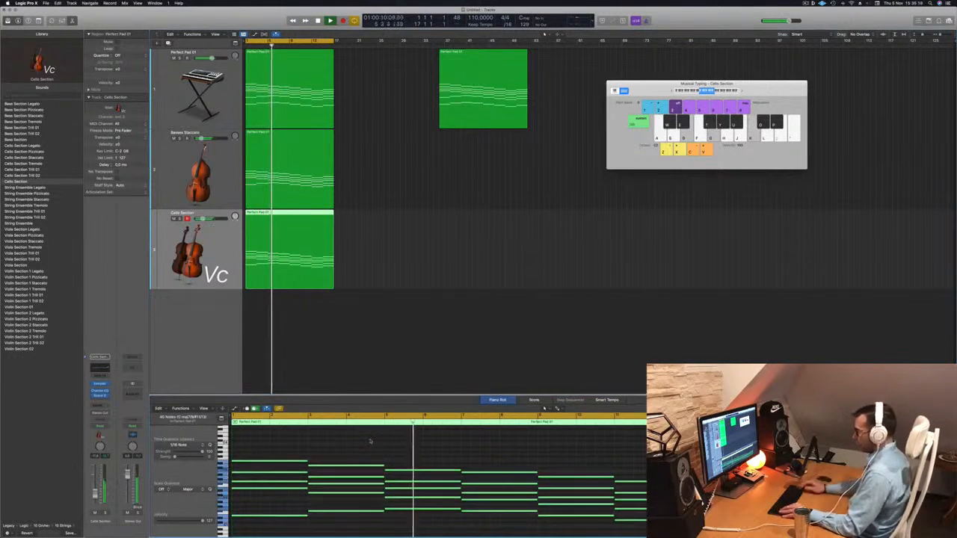
pyautogui.hotkey('alt', 'shift', 'Up')
pyautogui.press('Return')
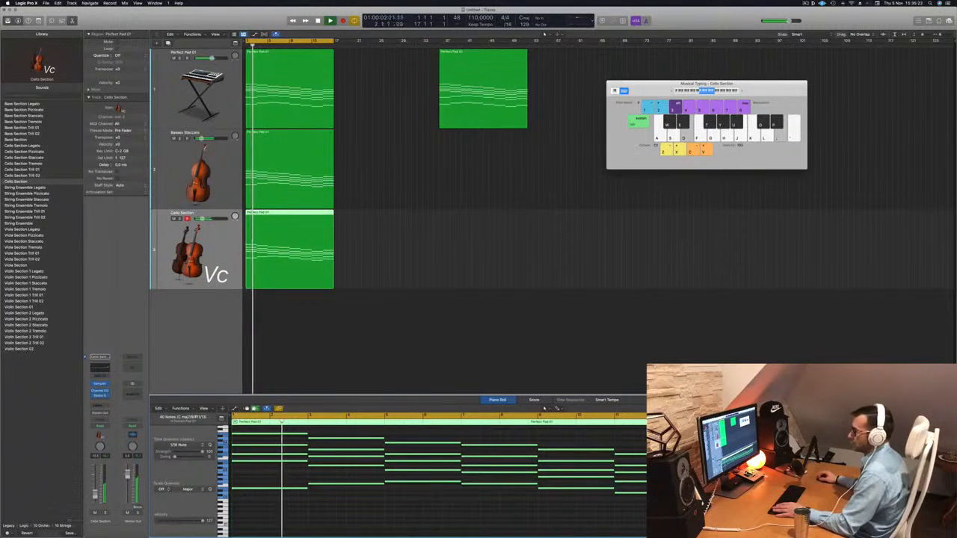
# Reduce the track height slightly and add a duplicate of the Cello Section track without its region.
pyautogui.click(421, 316)
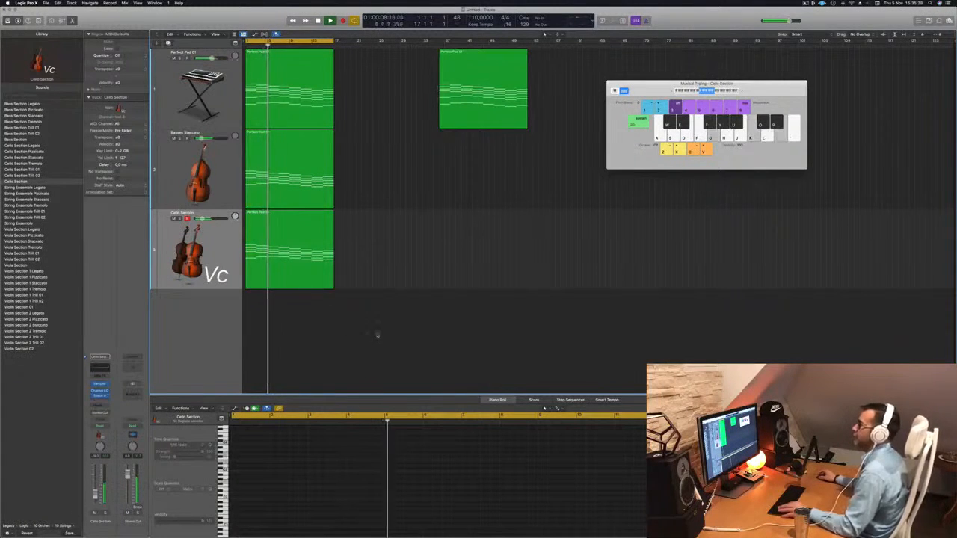
pyautogui.scroll(-4, 377, 334)
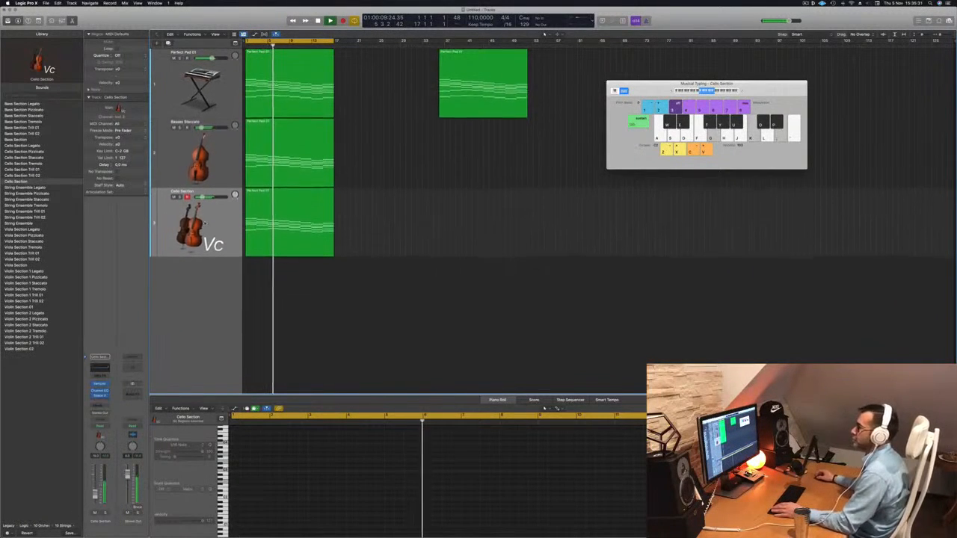
pyautogui.click(205, 222)
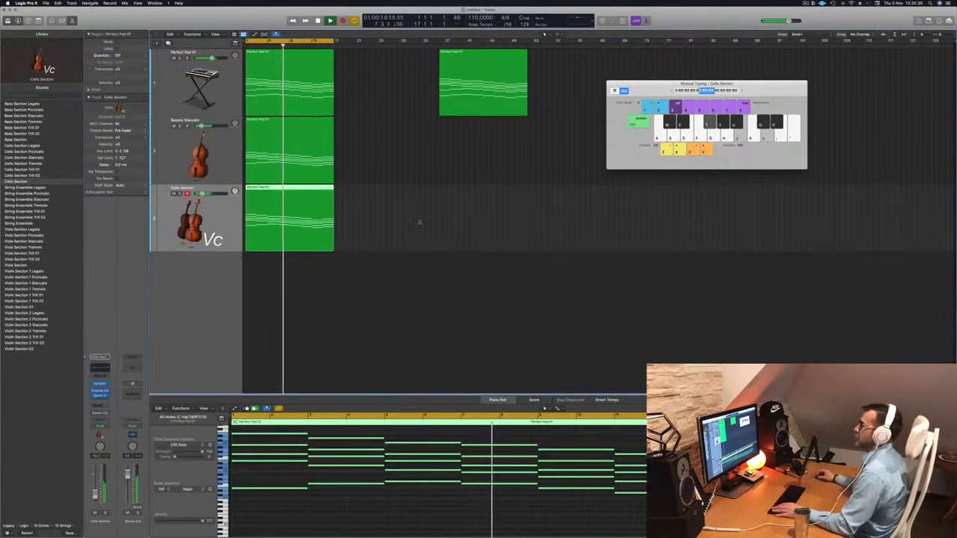
pyautogui.click(395, 136)
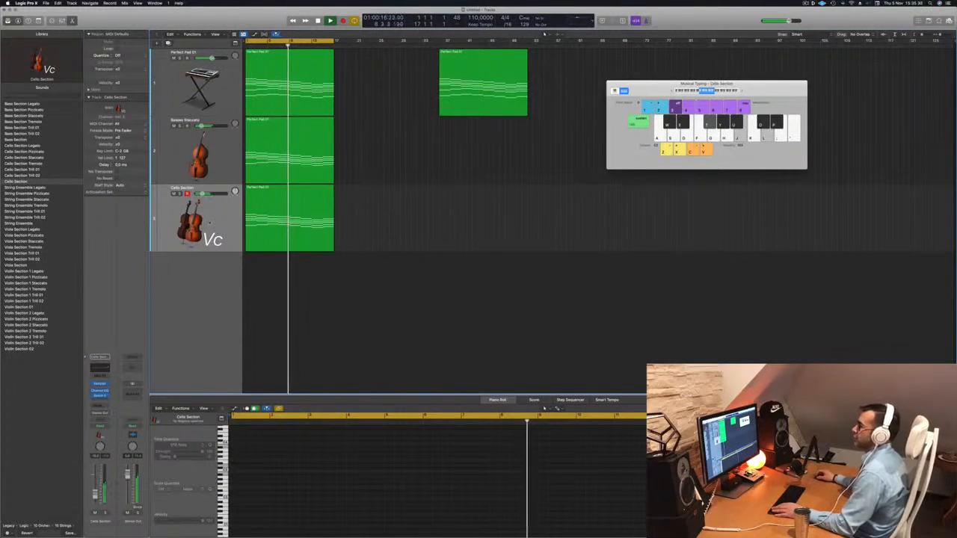
pyautogui.click(213, 219)
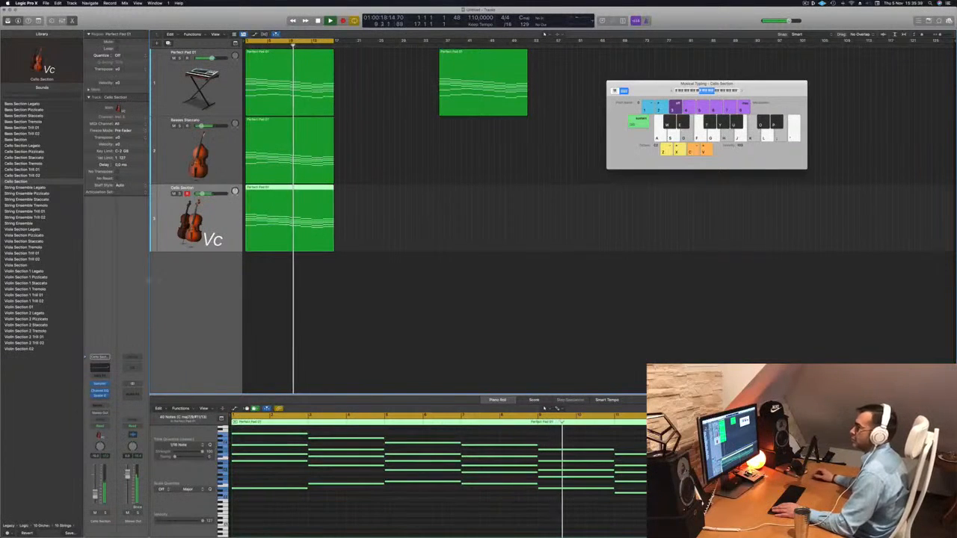
pyautogui.press('super+d')
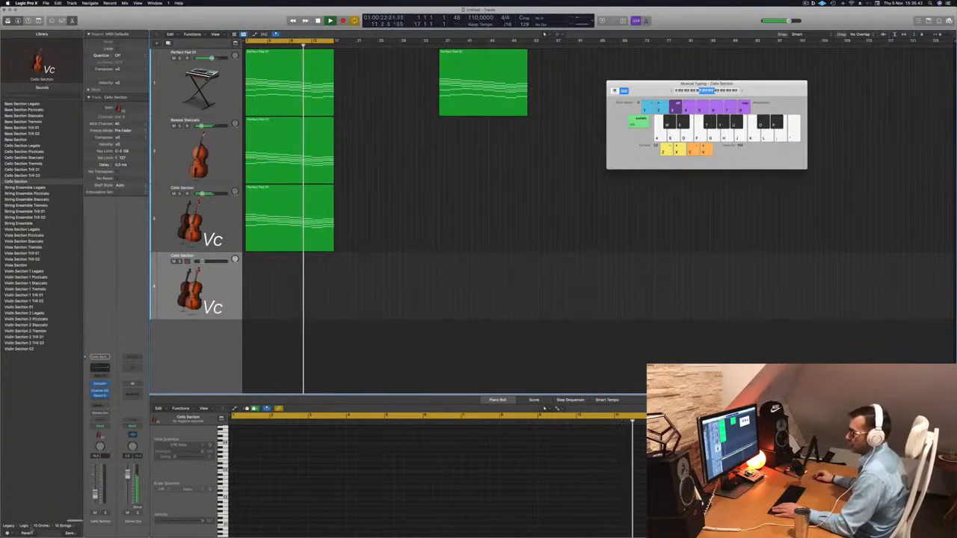
# Load the Percussion Kit patch from the Orchestral percussion sounds onto the new empty track.
pyautogui.click(45, 527)
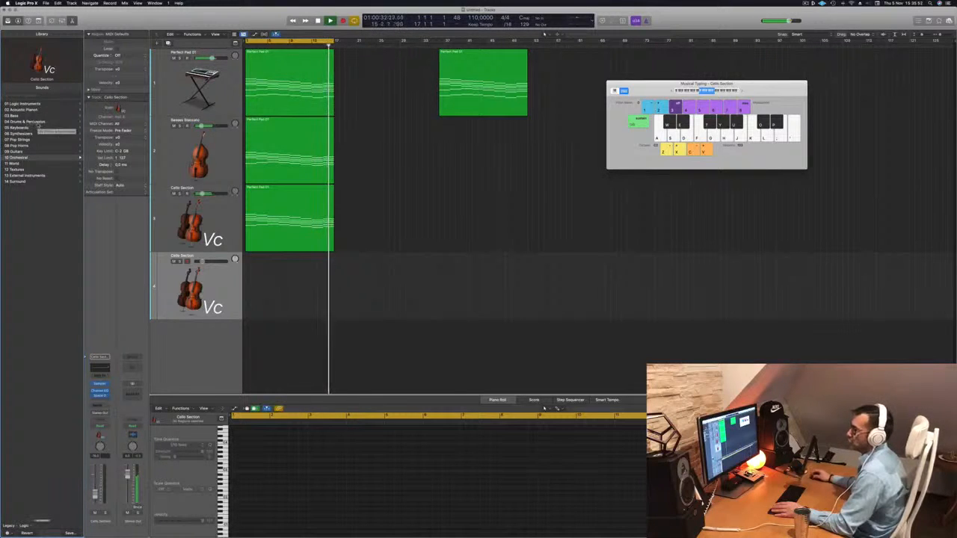
pyautogui.click(283, 228)
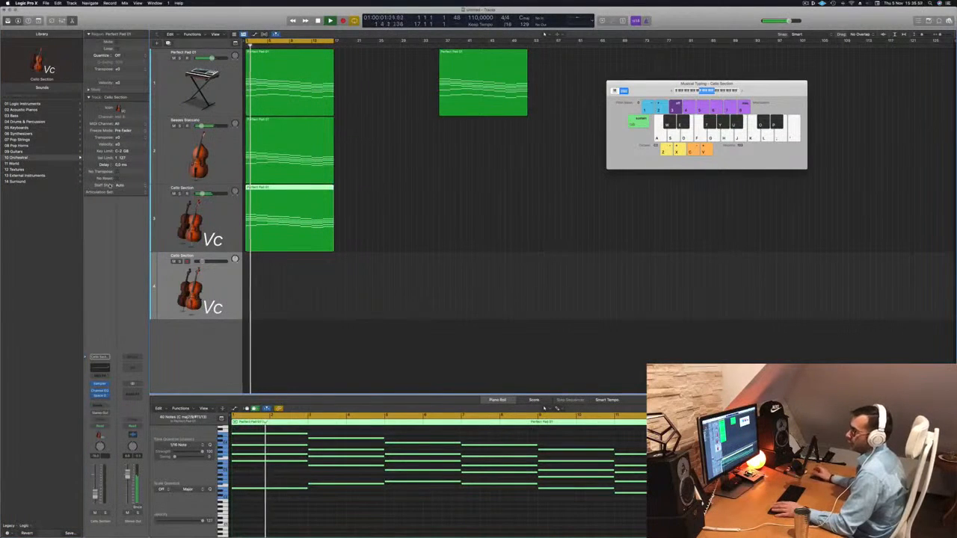
pyautogui.click(32, 122)
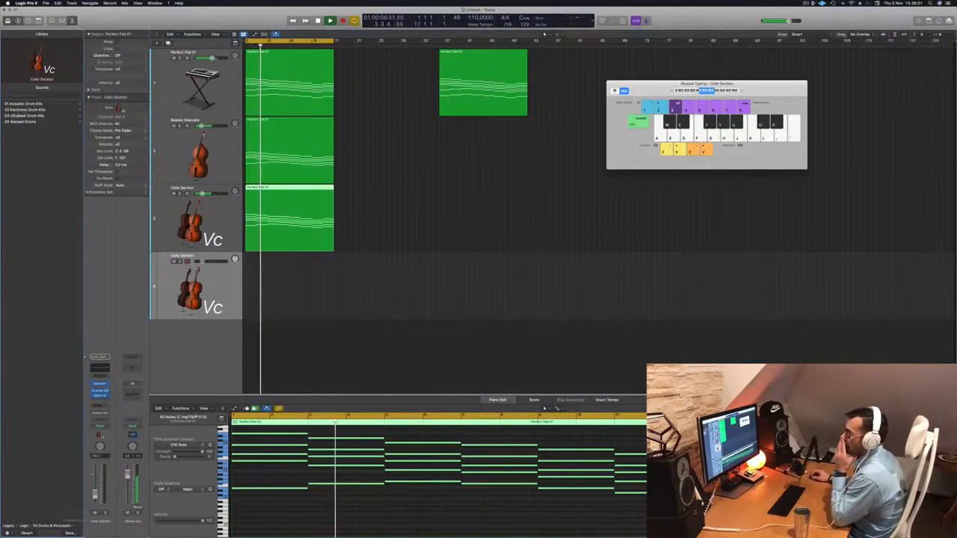
pyautogui.click(24, 527)
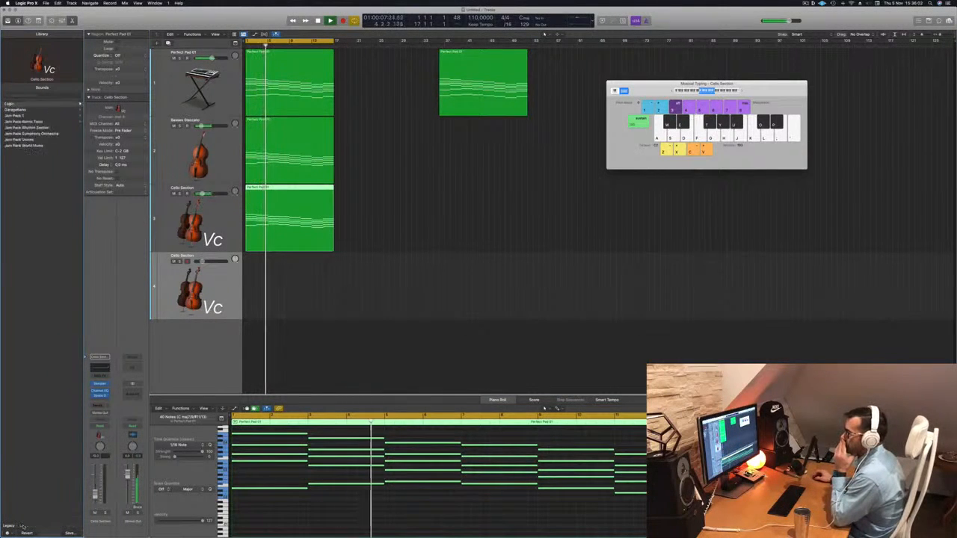
pyautogui.click(16, 104)
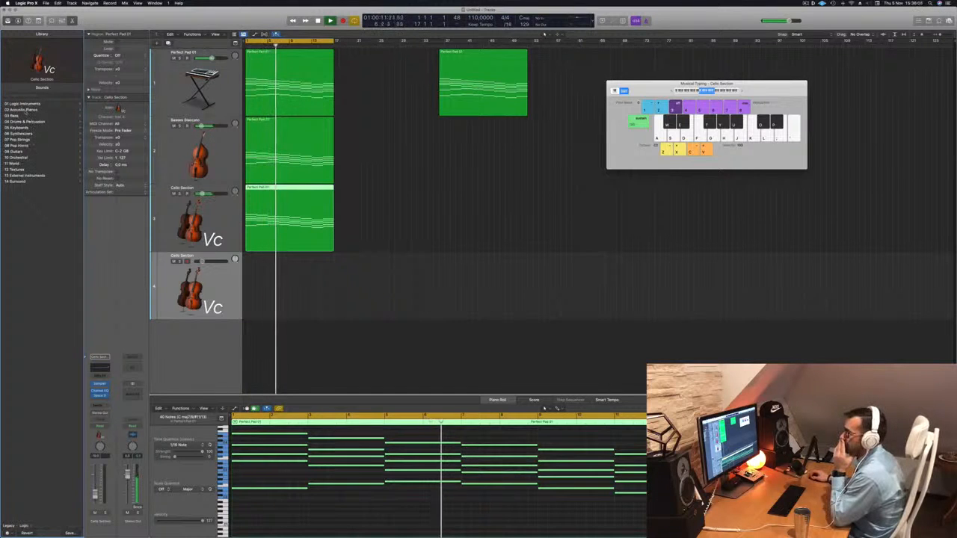
pyautogui.click(19, 158)
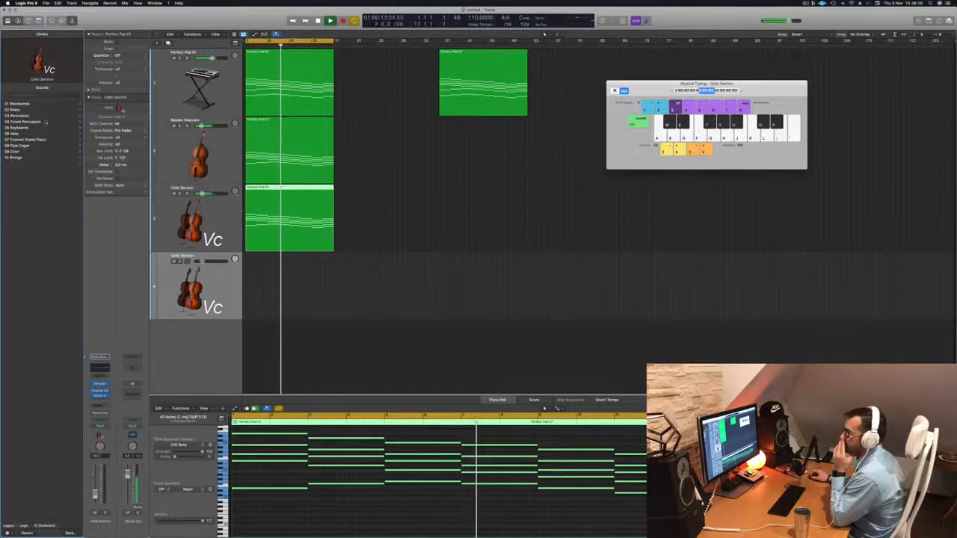
pyautogui.click(18, 116)
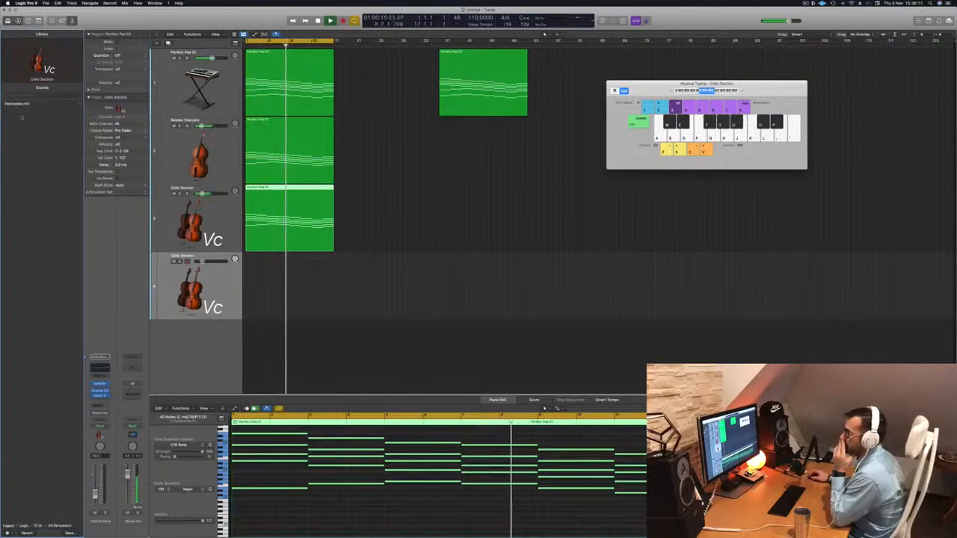
pyautogui.click(20, 104)
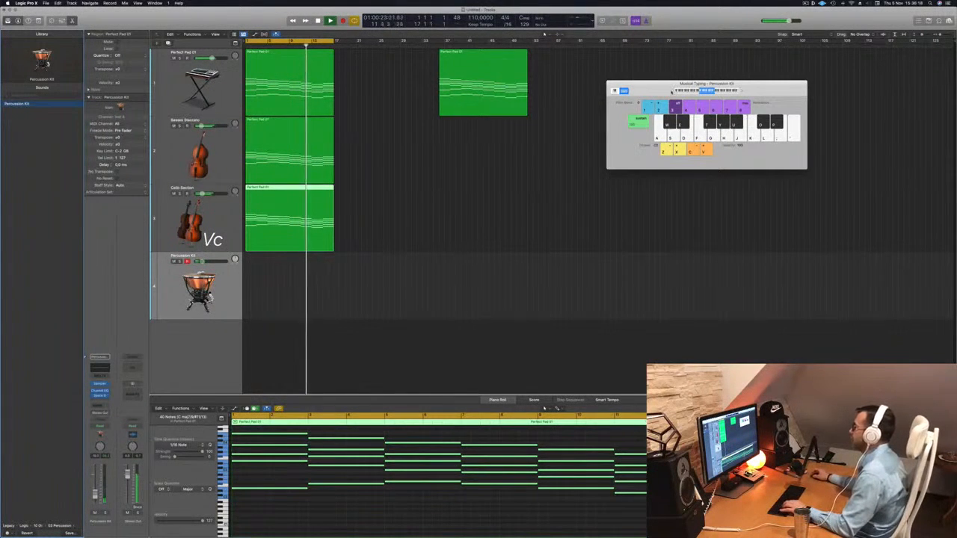
# Lower the Musical Typing range by one octave, try out low percussion hits and raise the Percussion Kit track's volume.
pyautogui.click(671, 92)
pyautogui.press('s')
pyautogui.press('a')
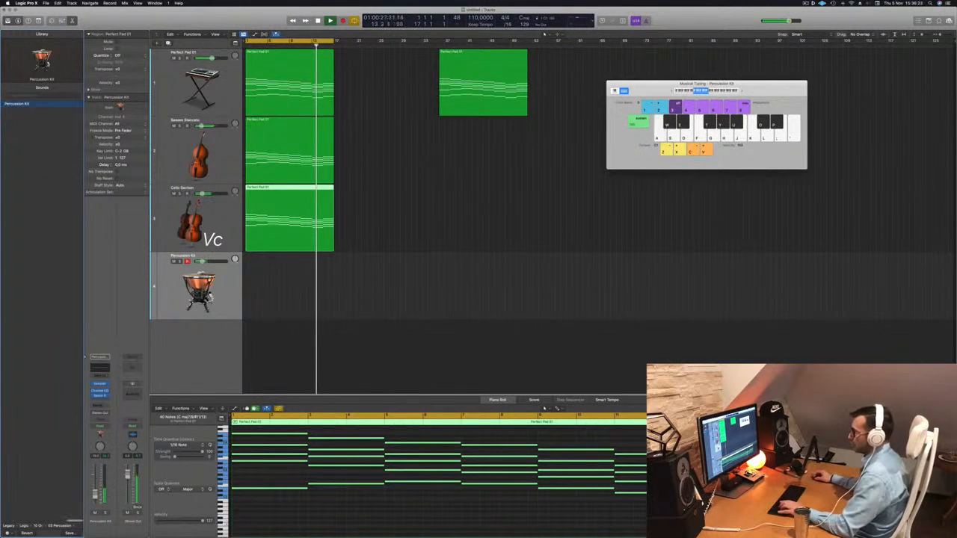
pyautogui.moveTo(95, 494); pyautogui.dragTo(94, 483)
pyautogui.press('a')
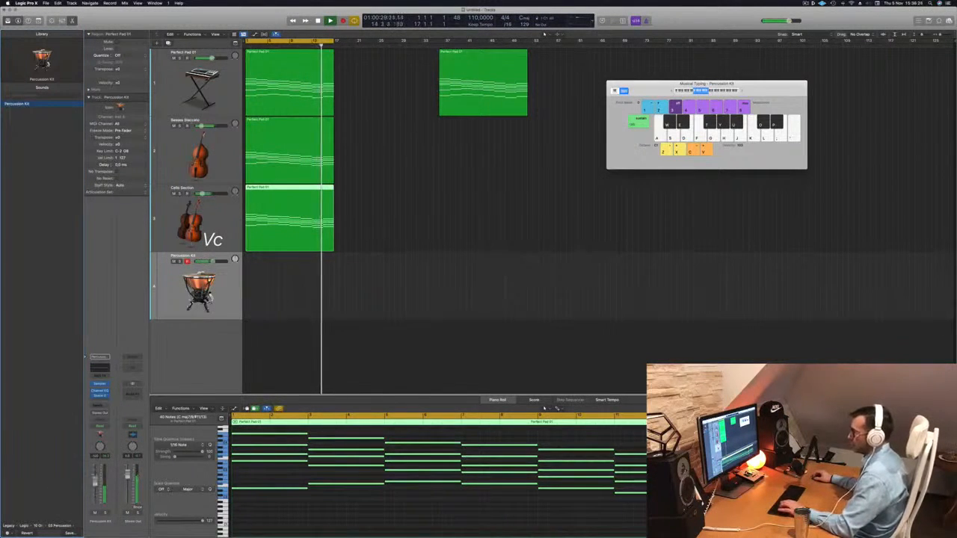
pyautogui.press('a')
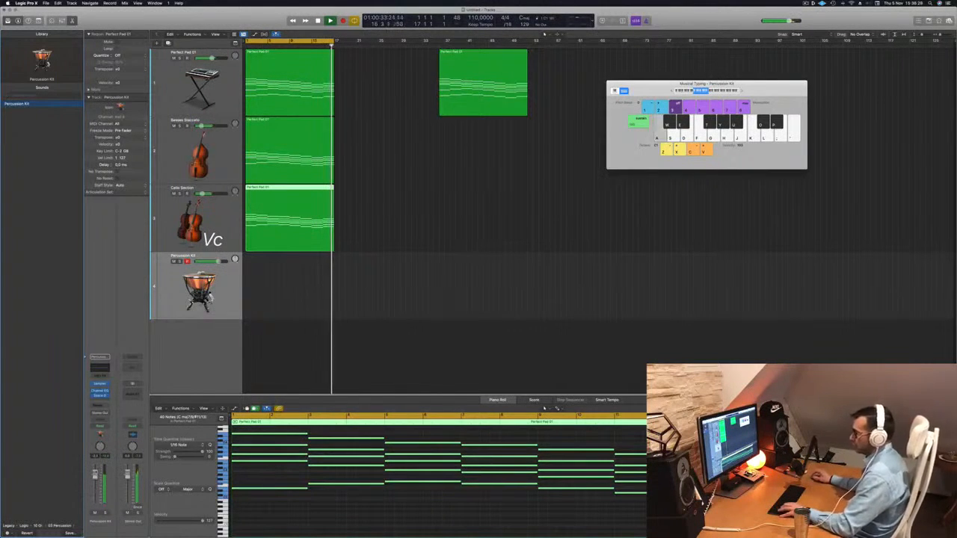
# Record a repeated low percussion hit pattern on the Percussion Kit track from the start of the song to about bar 7.
pyautogui.press('Return')
pyautogui.press('r')
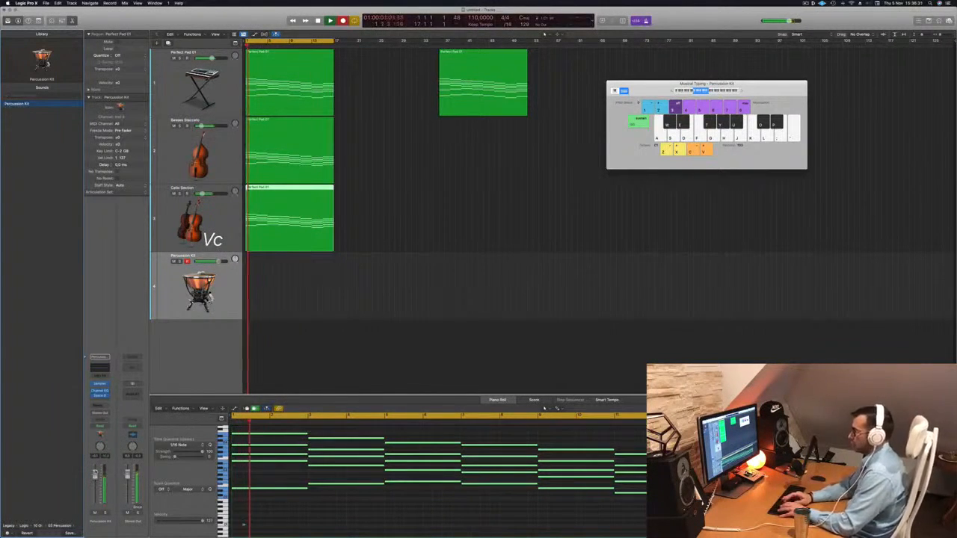
pyautogui.press('a')
pyautogui.press('a')
pyautogui.press('a')
pyautogui.press('a')
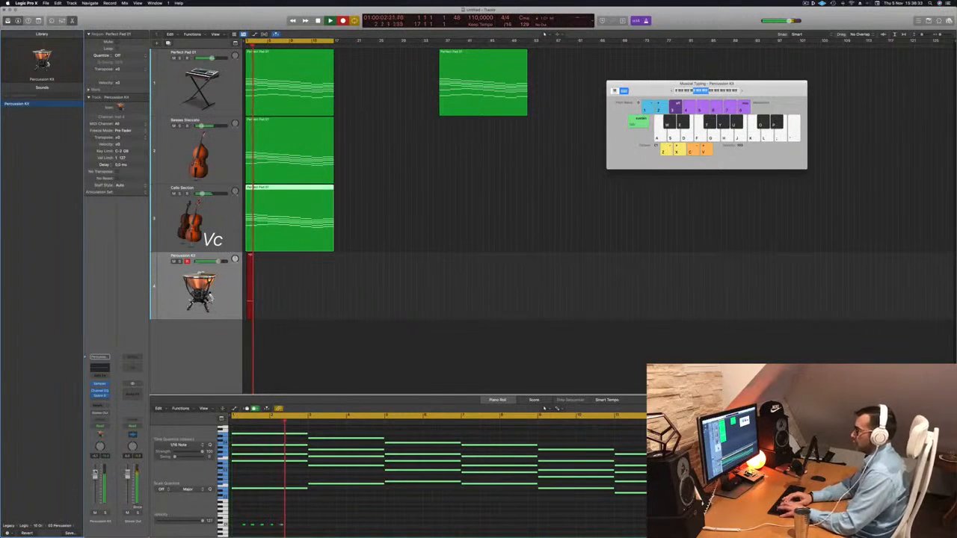
pyautogui.press('a')
pyautogui.press('a')
pyautogui.press('a')
pyautogui.press('a')
pyautogui.press('a')
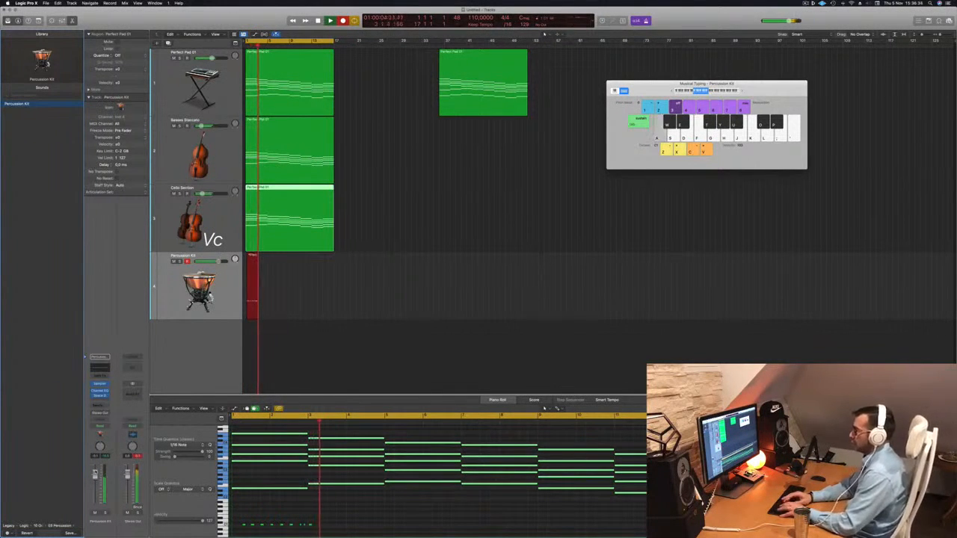
pyautogui.press('a')
pyautogui.press('a')
pyautogui.press('a')
pyautogui.press('a')
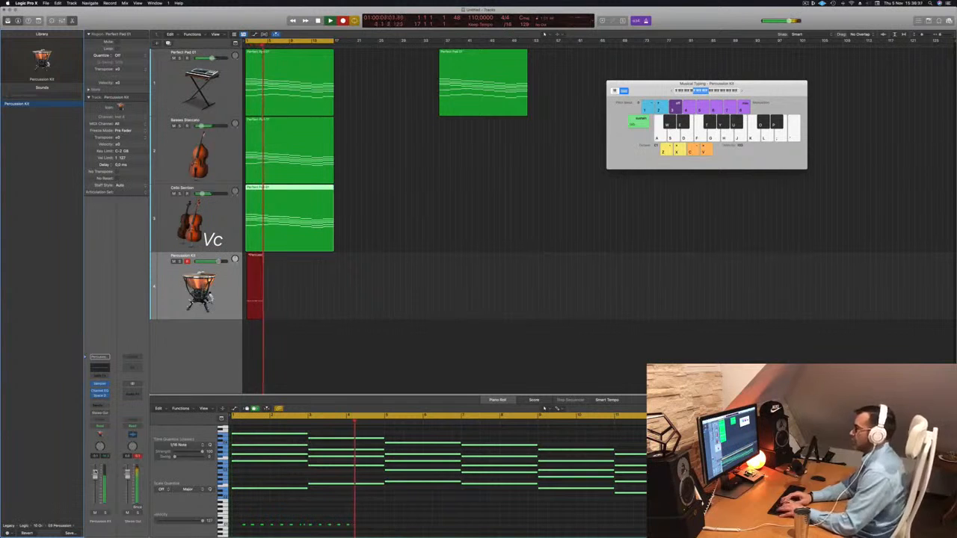
pyautogui.press('a')
pyautogui.press('a')
pyautogui.press('a')
pyautogui.press('a')
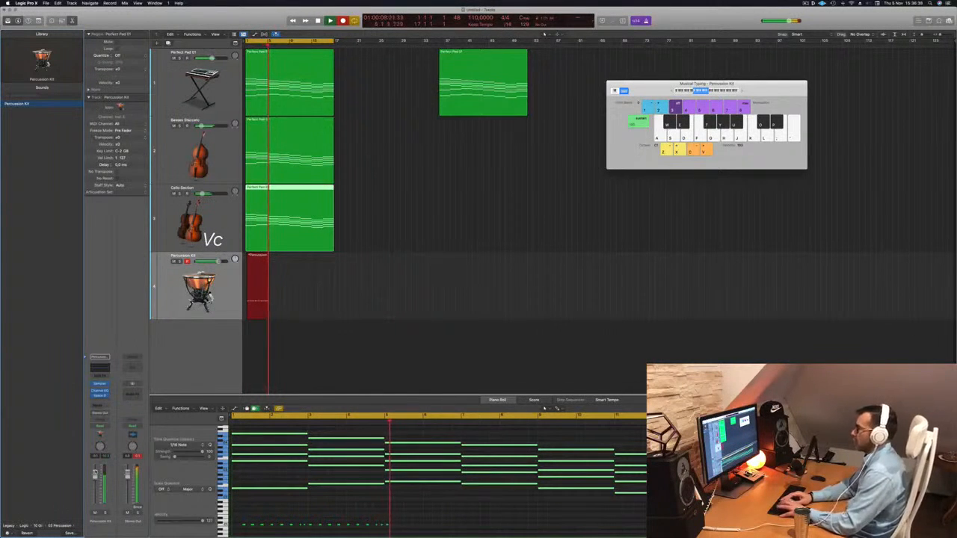
pyautogui.press('a')
pyautogui.press('a')
pyautogui.press('a')
pyautogui.press('a')
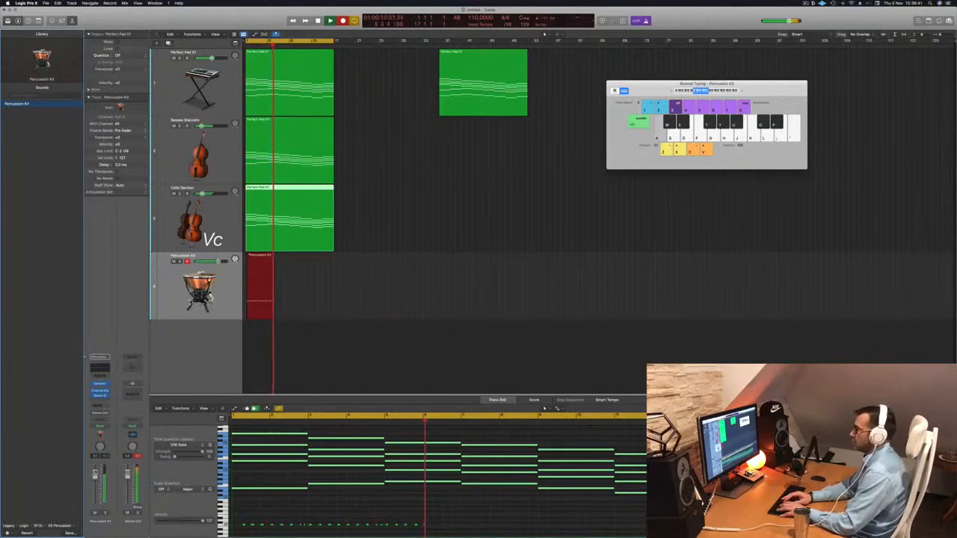
pyautogui.press('a')
pyautogui.press('a')
pyautogui.press('a')
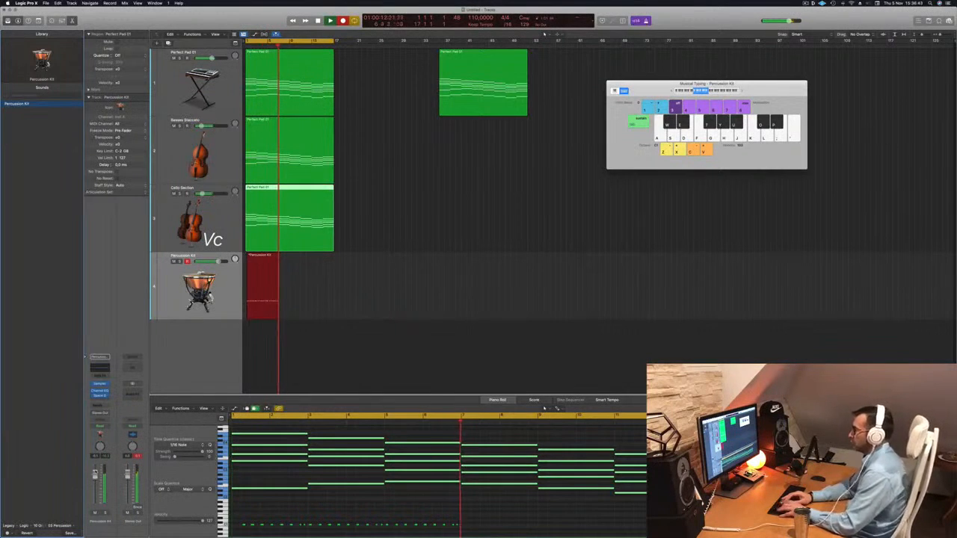
pyautogui.press('space')
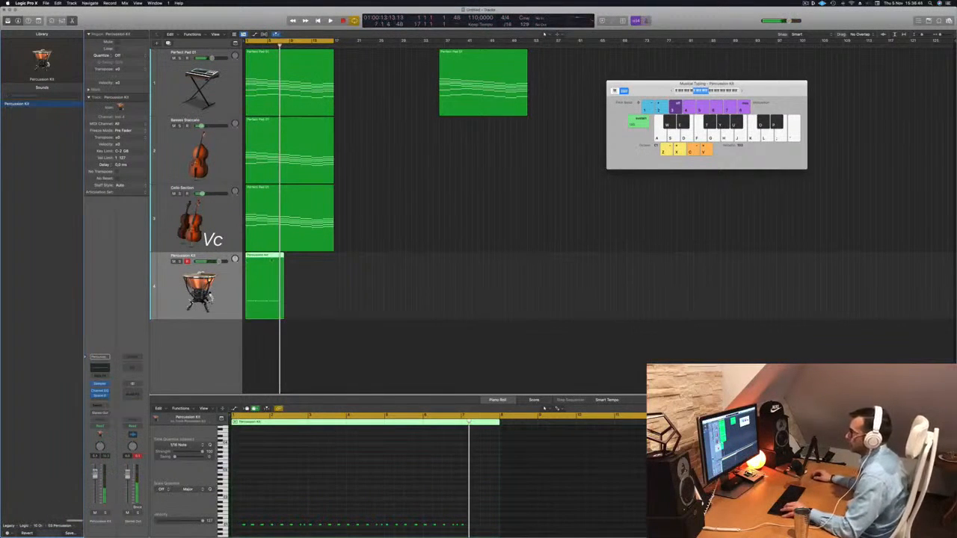
# Split the recorded percussion region at bar 5, delete its first part, move the remainder to the song start and play it.
pyautogui.keyDown('super'); pyautogui.click(268, 259); pyautogui.keyUp('super')
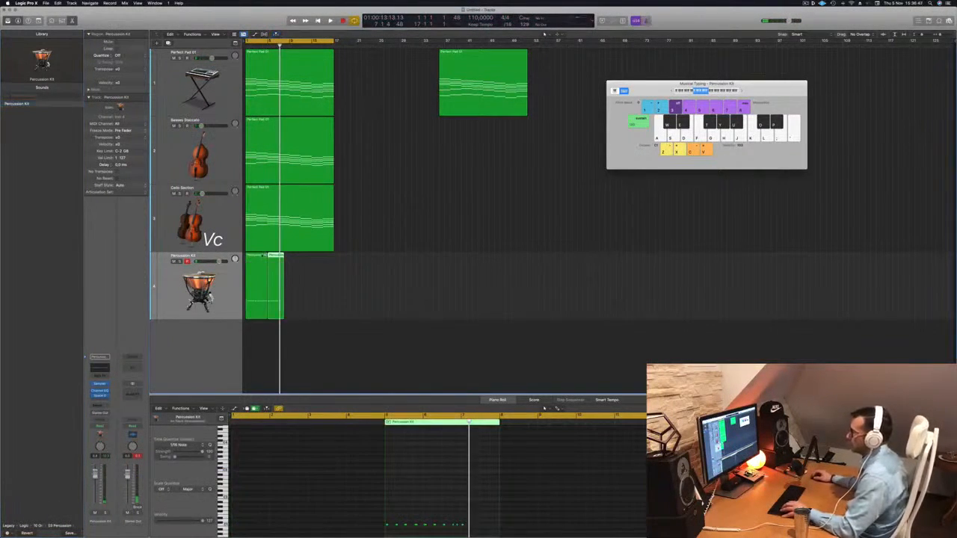
pyautogui.click(260, 259)
pyautogui.press('Delete')
pyautogui.moveTo(276, 260); pyautogui.dragTo(255, 259)
pyautogui.press('Return')
pyautogui.press('space')
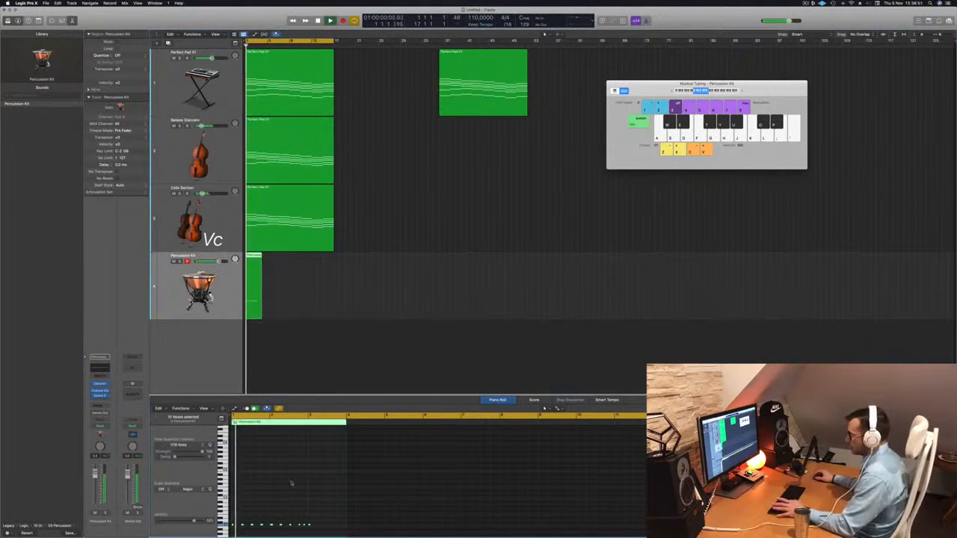
# Trim the percussion region to two bars by splitting it at bar 3, deleting the rest, and play it back.
pyautogui.scroll(2, 317, 486)
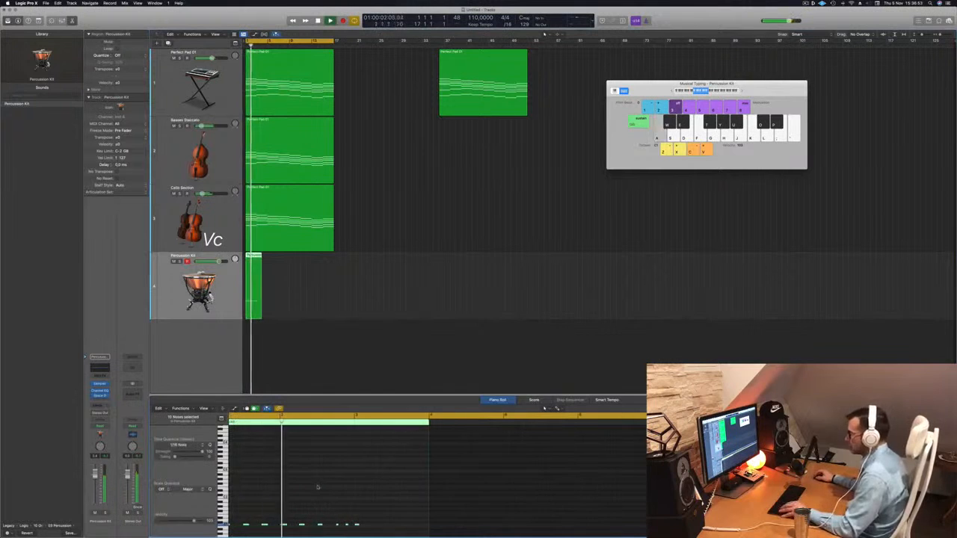
pyautogui.hscroll(-2, 321, 486)
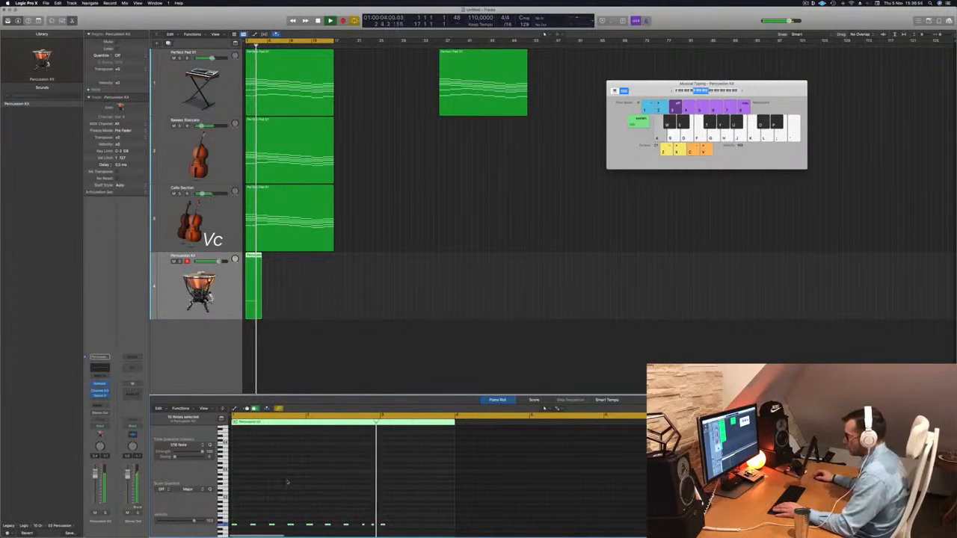
pyautogui.scroll(5, 284, 271)
pyautogui.keyDown('super'); pyautogui.doubleClick(272, 255); pyautogui.keyUp('super')
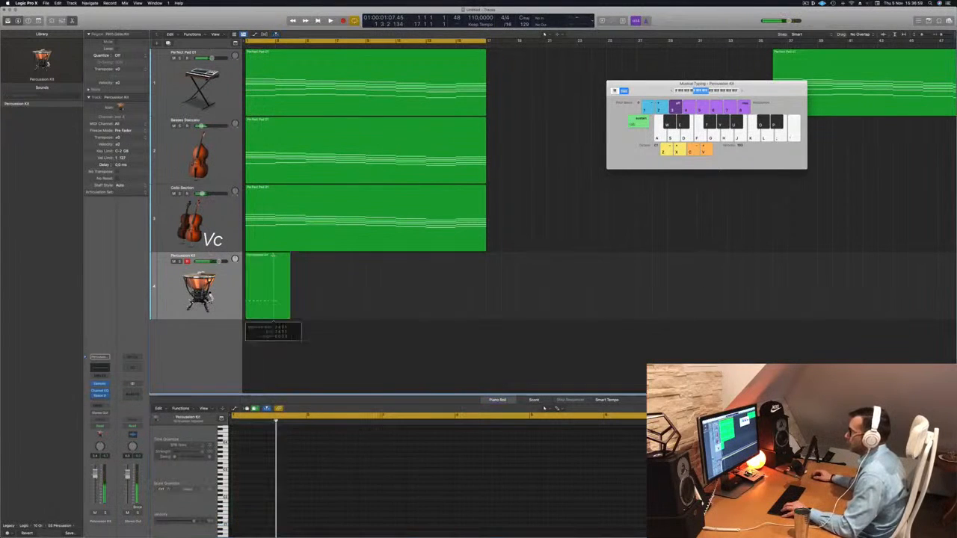
pyautogui.press('super+z')
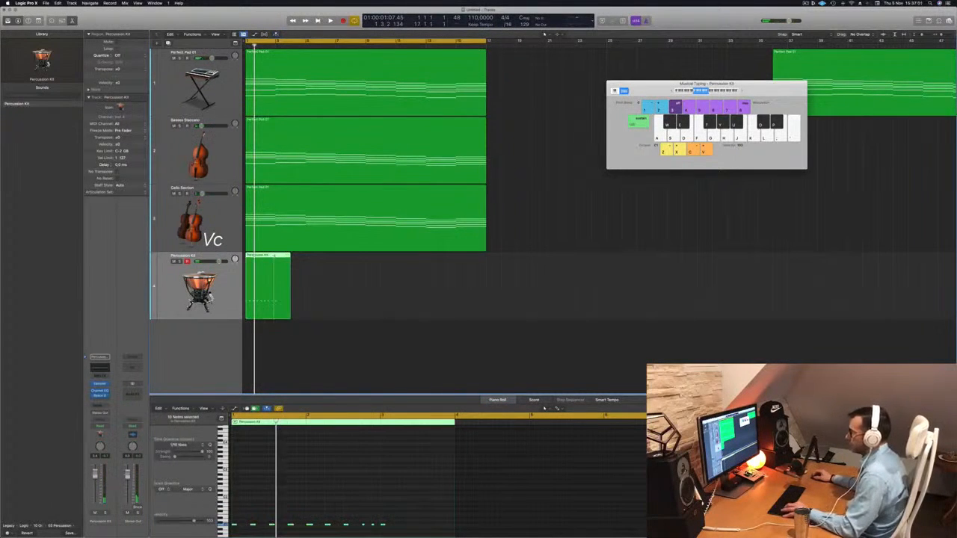
pyautogui.keyDown('super'); pyautogui.doubleClick(274, 256); pyautogui.keyUp('super')
pyautogui.press('Delete')
pyautogui.press('space')
pyautogui.click(255, 283)
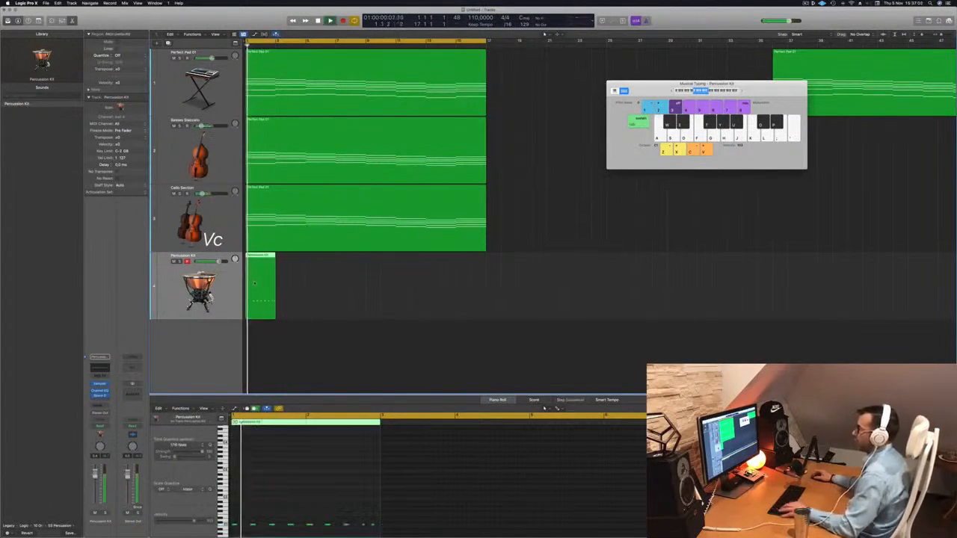
# Copy the two-bar percussion region back to back until it fills the track up to bar 17, and reduce the track height.
pyautogui.scroll(-5, 254, 284)
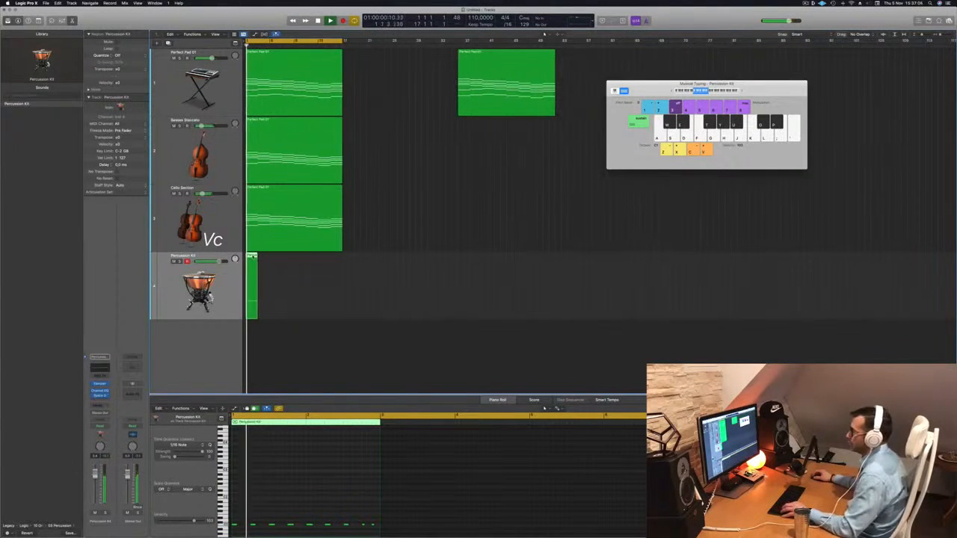
pyautogui.moveTo(252, 262); pyautogui.dragTo(278, 262)
pyautogui.click(328, 268)
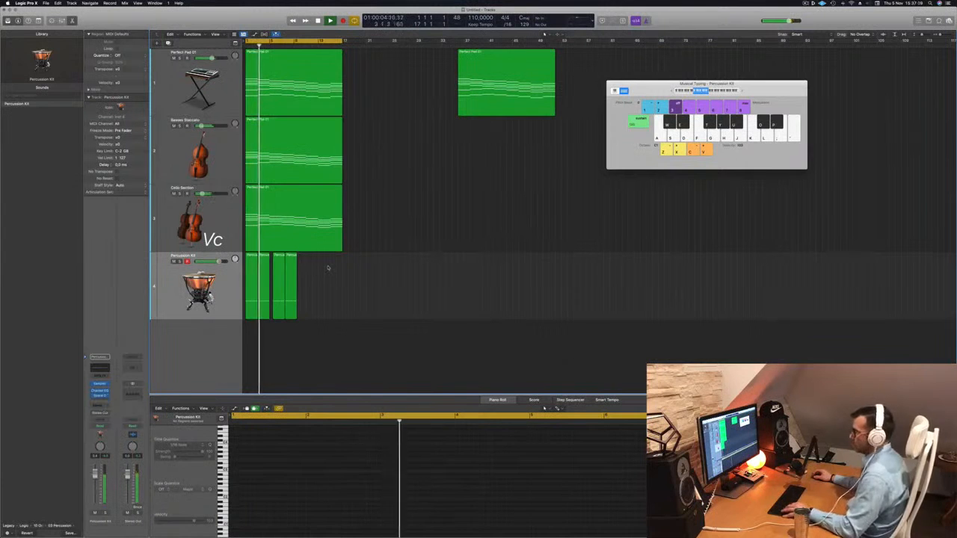
pyautogui.press('super+z')
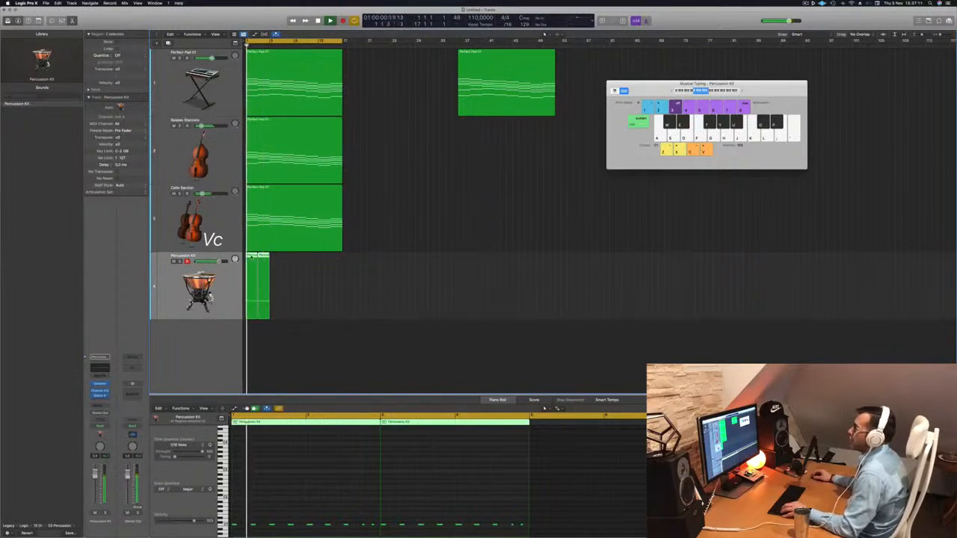
pyautogui.moveTo(252, 256); pyautogui.dragTo(299, 268)
pyautogui.scroll(-2, 300, 269)
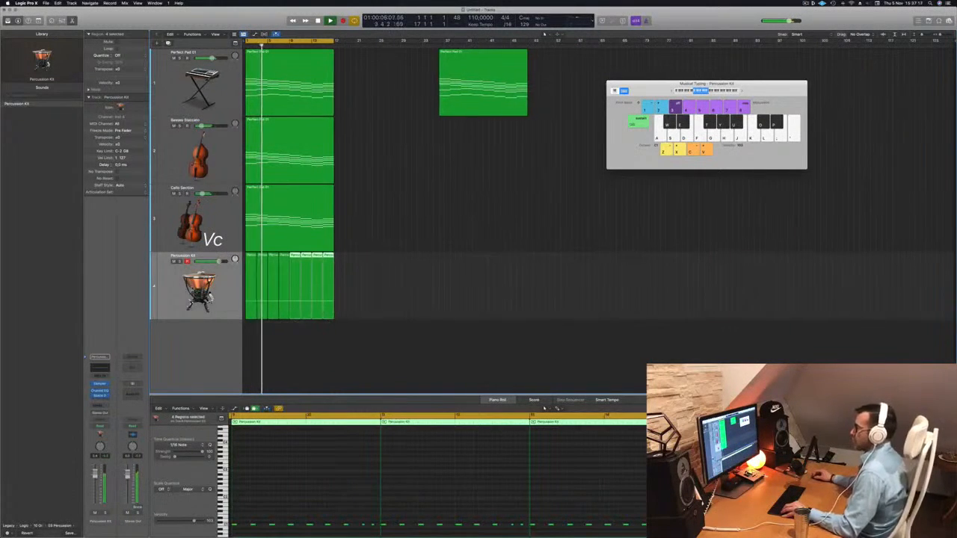
pyautogui.scroll(-2, 300, 268)
pyautogui.press('Return')
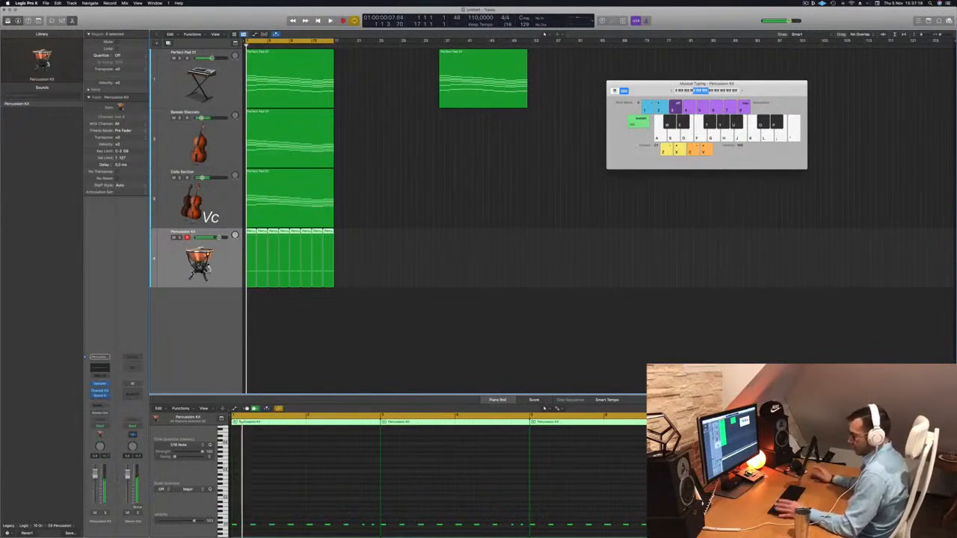
pyautogui.click(375, 334)
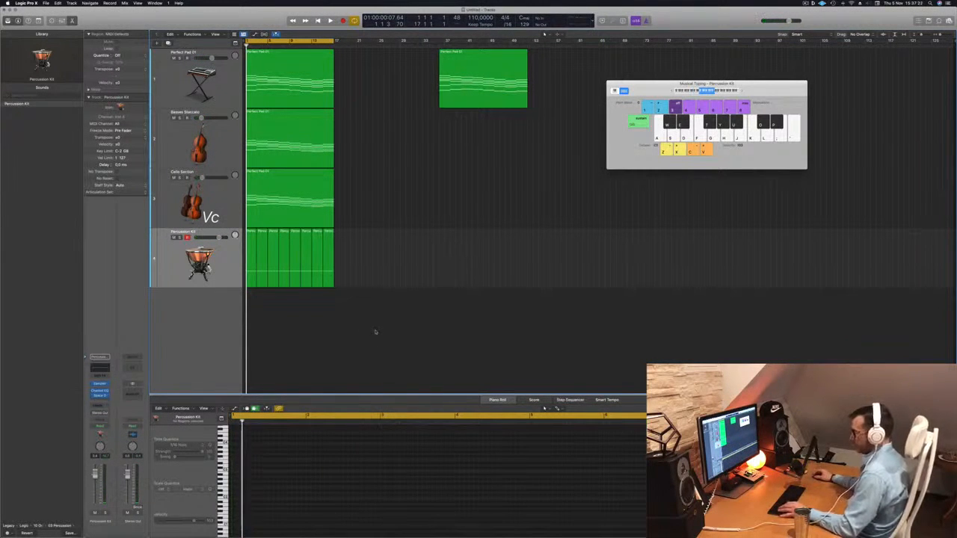
# Close Musical Typing, show the Mixer, pull the Perfect Pad, basses and cello faders fully down, and start playback.
pyautogui.press('super+k')
pyautogui.press('x')
pyautogui.press('space')
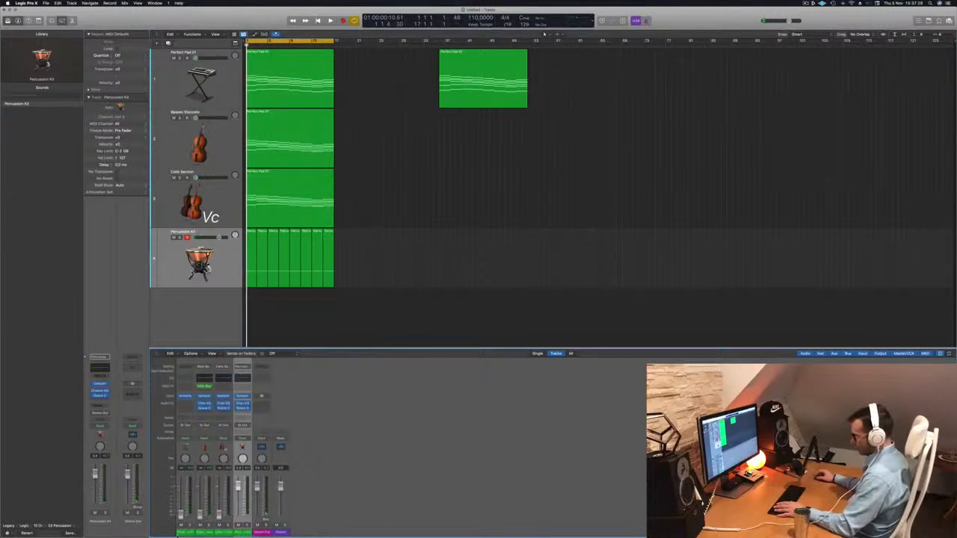
pyautogui.press('space')
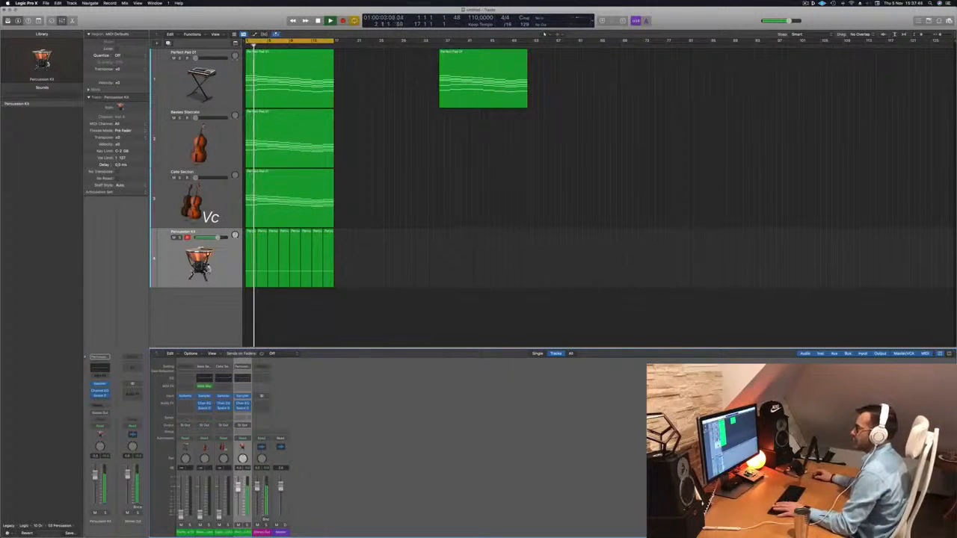
# Balance the mix during playback by raising the Cello Section, Basses Staccato and Perfect Pad levels and slightly lowering the Percussion Kit.
pyautogui.press('Up')
pyautogui.press('Up')
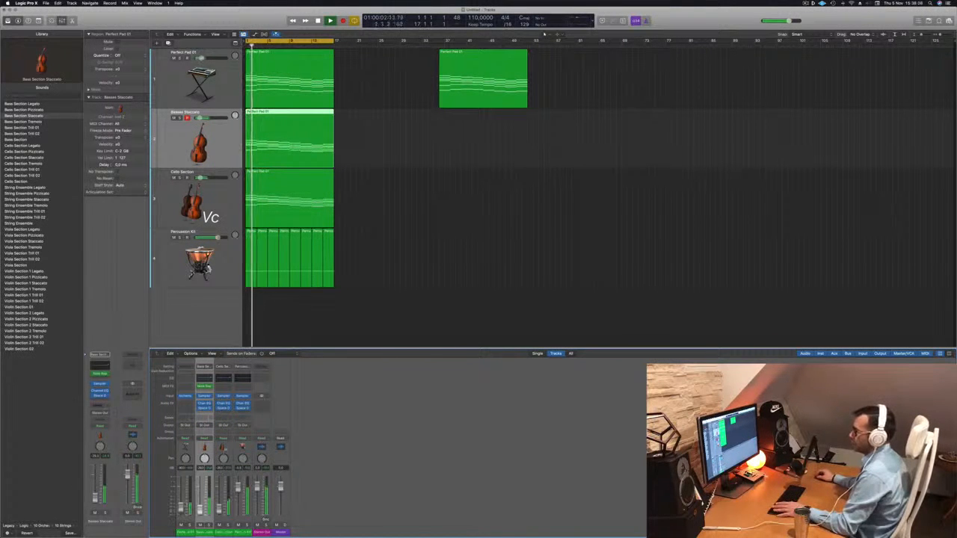
pyautogui.click(180, 82)
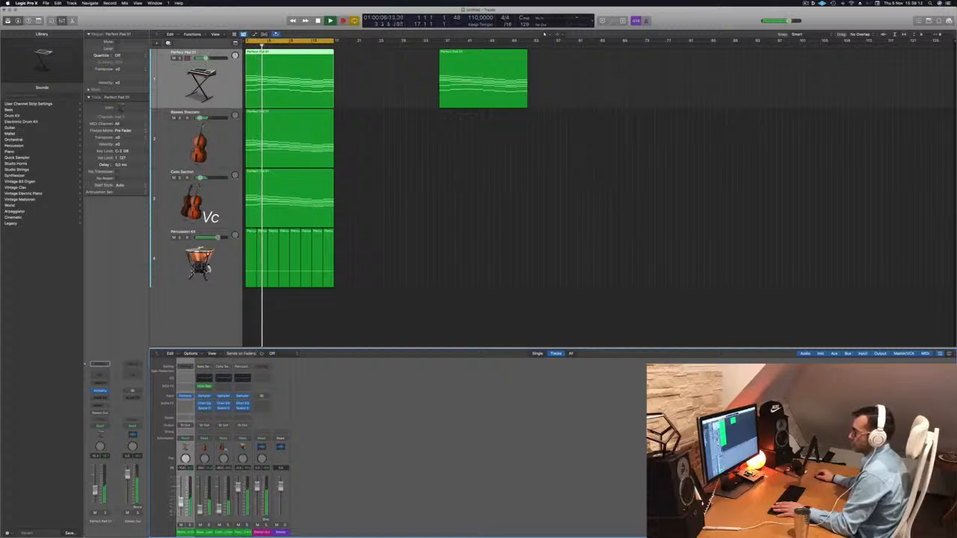
pyautogui.click(191, 254)
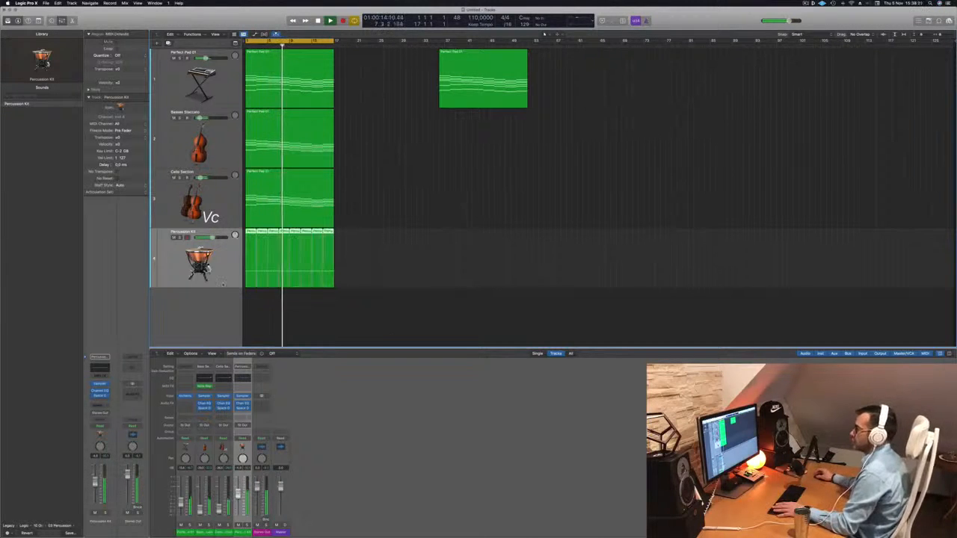
# Show the first percussion region's notes in the Piano Roll and add a duplicate of the Percussion Kit track without its regions.
pyautogui.click(249, 232)
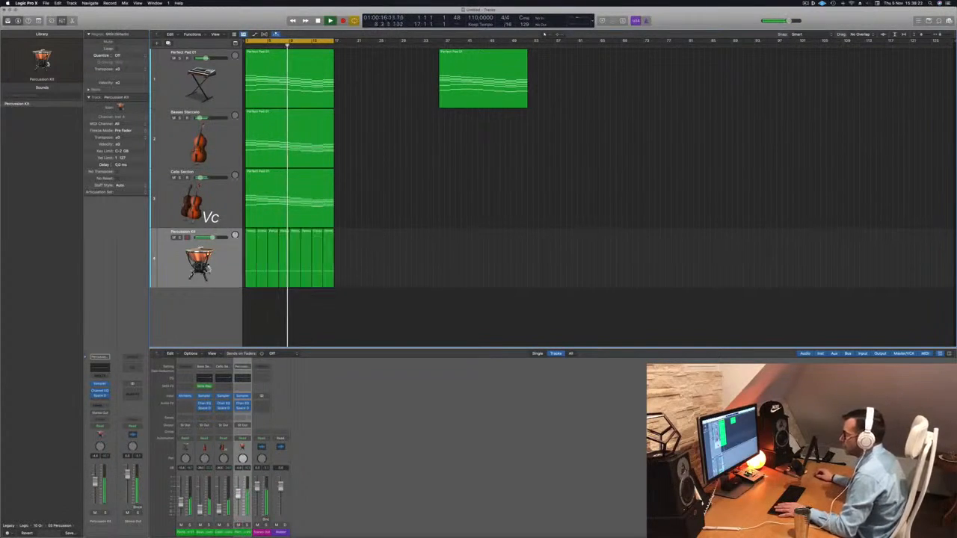
pyautogui.press('p')
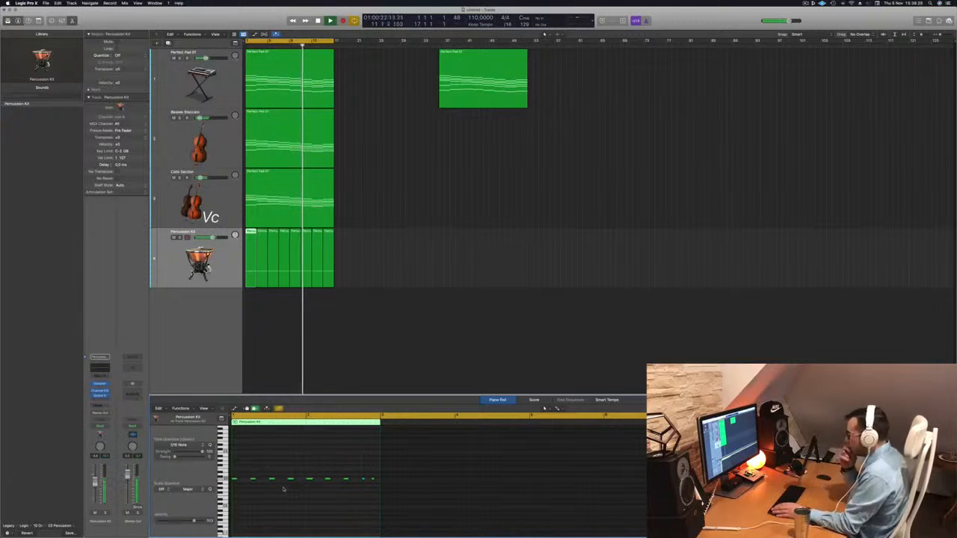
pyautogui.press('Return')
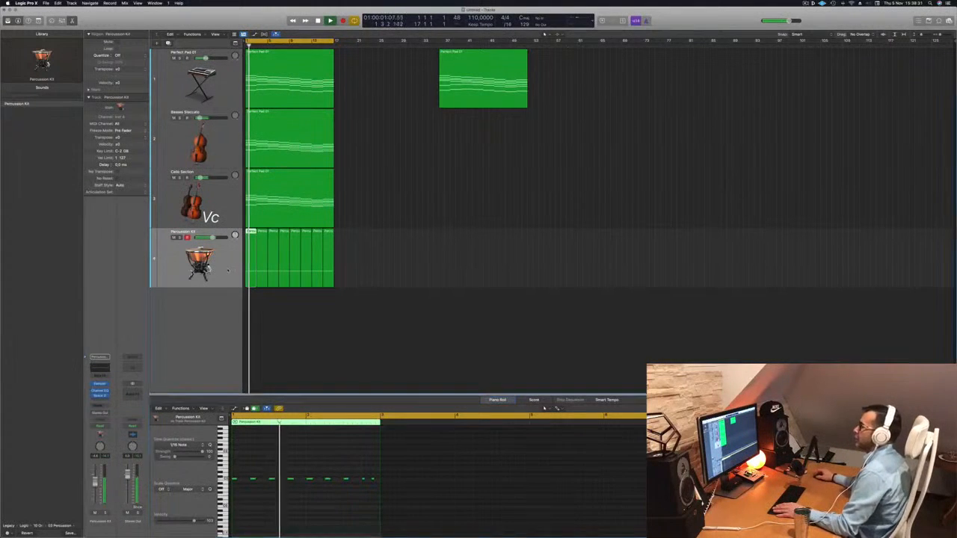
pyautogui.press('super+d')
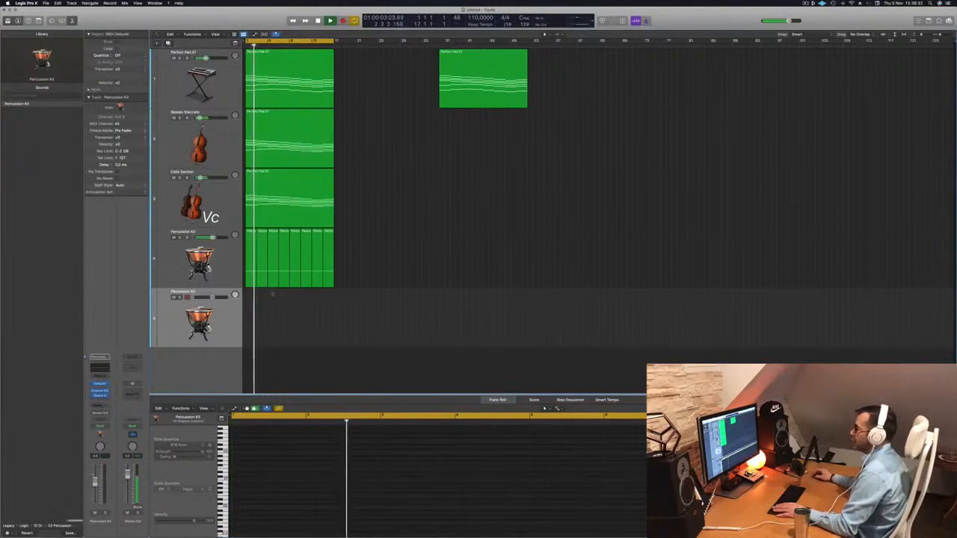
pyautogui.click(252, 277)
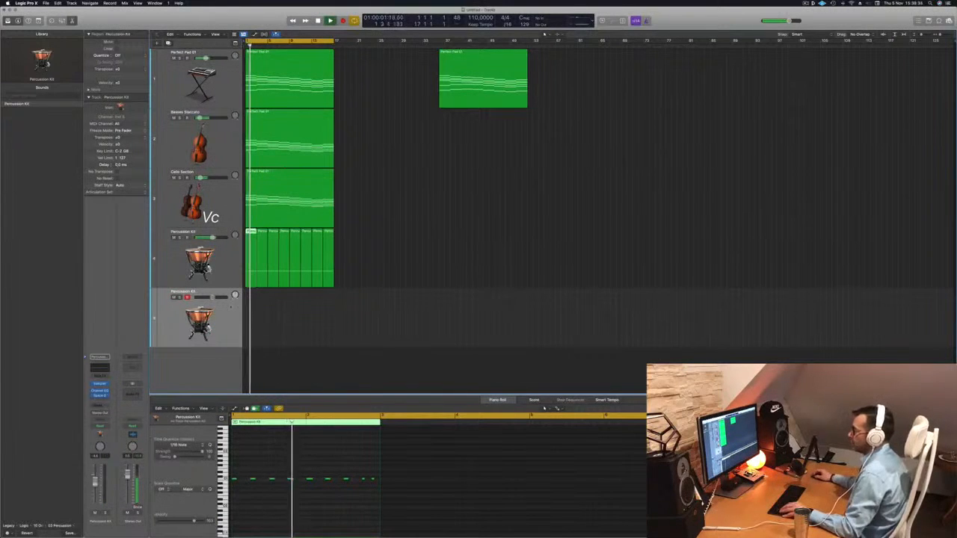
pyautogui.click(274, 343)
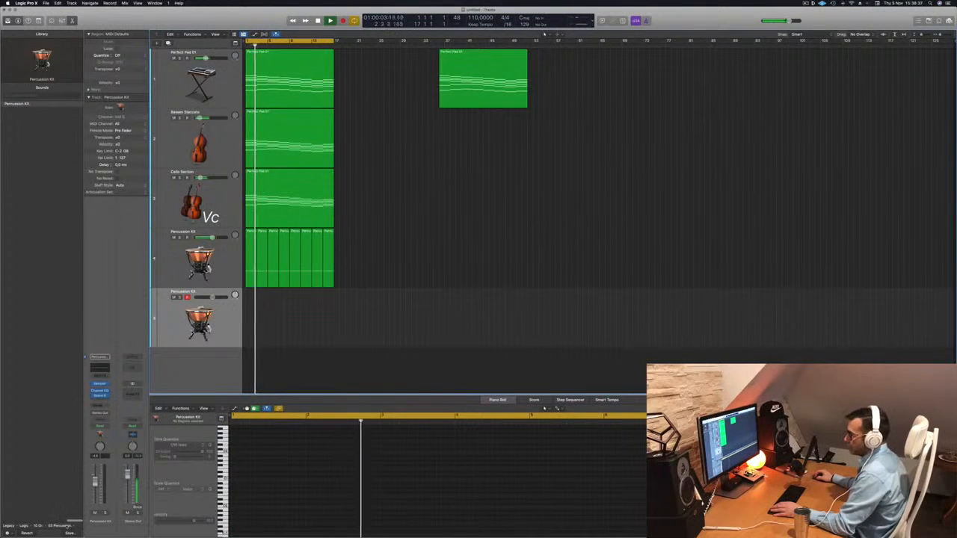
# Load Timpani Tremolo Crescendo from the Tuned Percussion sounds onto the new track and copy the first percussion region onto it.
pyautogui.click(39, 526)
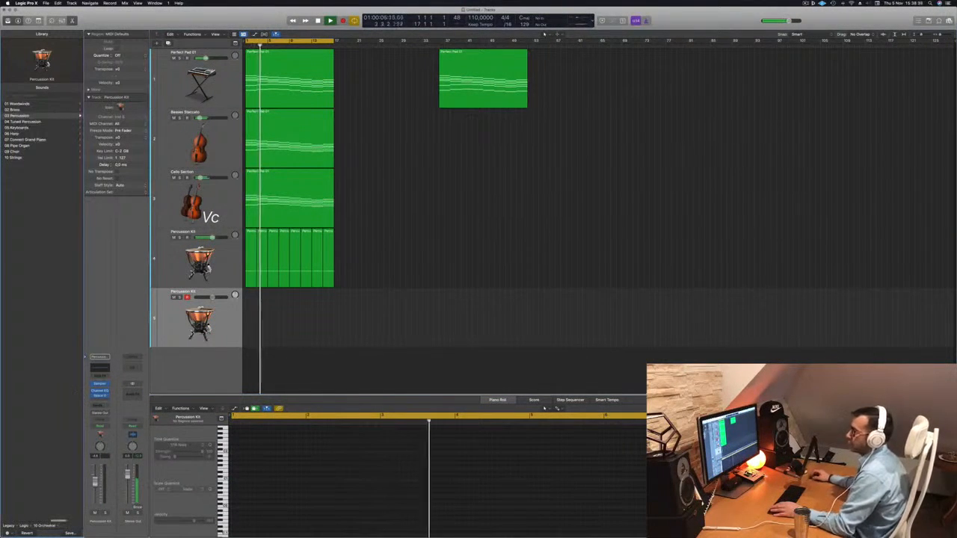
pyautogui.click(60, 121)
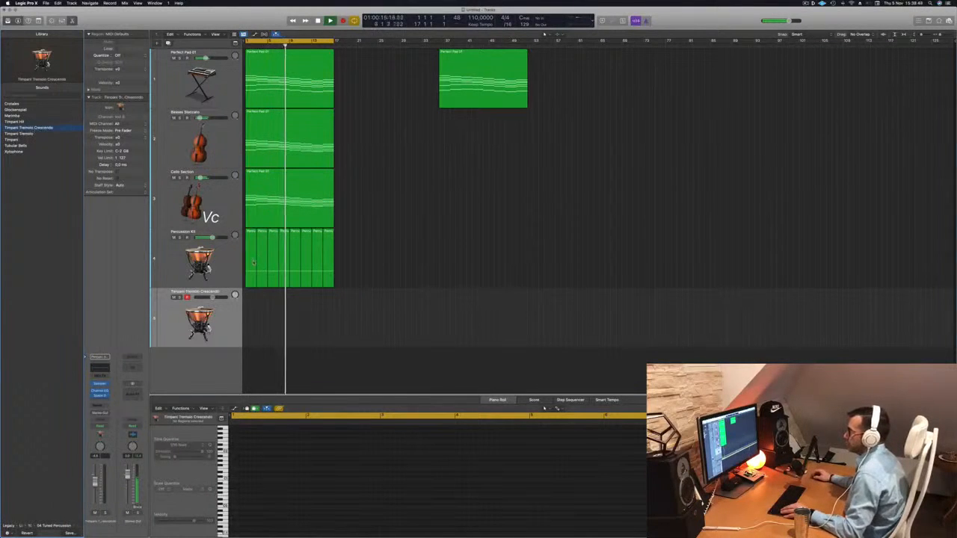
pyautogui.moveTo(254, 261); pyautogui.dragTo(253, 322)
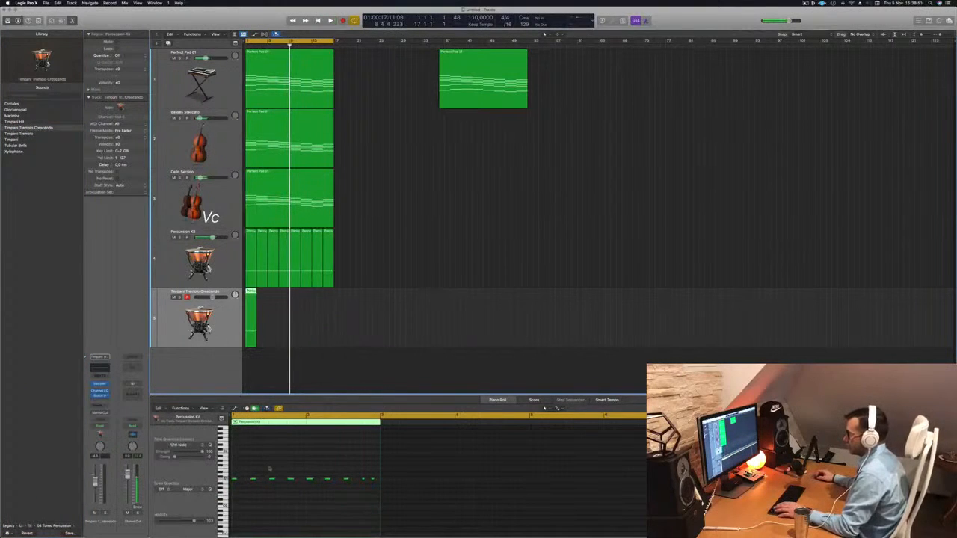
# Delete all notes except the first in the Timpani Tremolo Crescendo region and play it from the start.
pyautogui.press('Return')
pyautogui.moveTo(246, 471); pyautogui.dragTo(392, 487)
pyautogui.press('space')
pyautogui.press('space')
pyautogui.press('space')
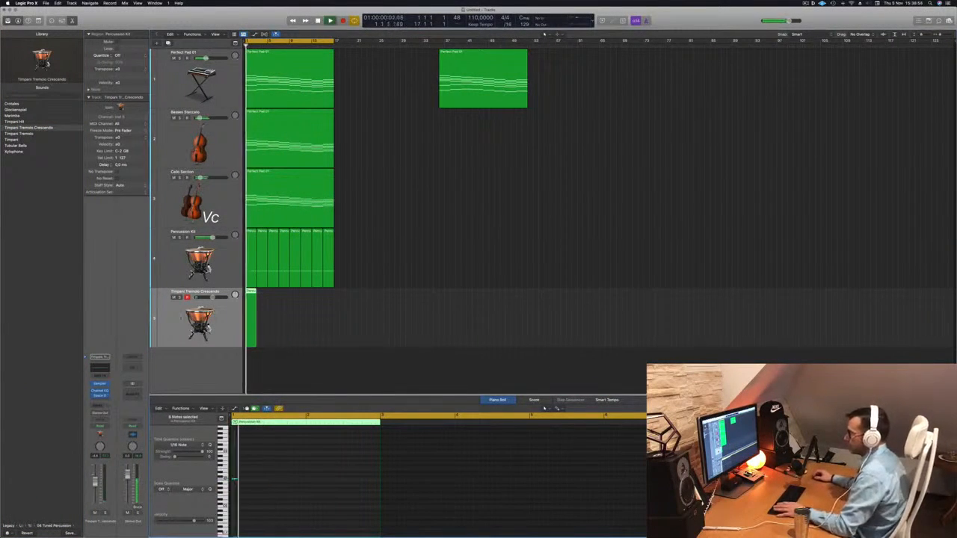
pyautogui.press('space')
pyautogui.press('space')
pyautogui.press('space')
pyautogui.press('space')
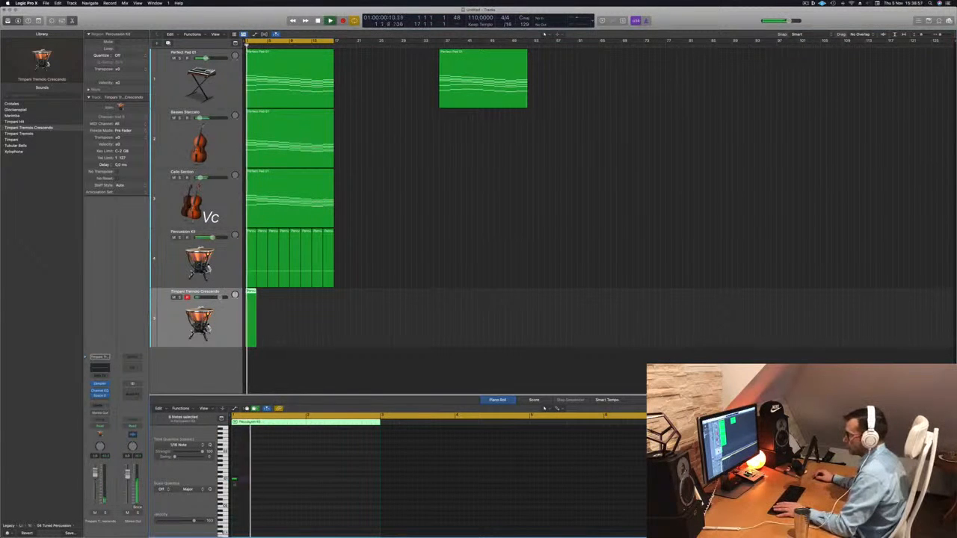
# Lengthen the remaining timpani note to nearly the full two-bar region and lower the track's level during playback.
pyautogui.moveTo(234, 479); pyautogui.dragTo(376, 479)
pyautogui.press('space')
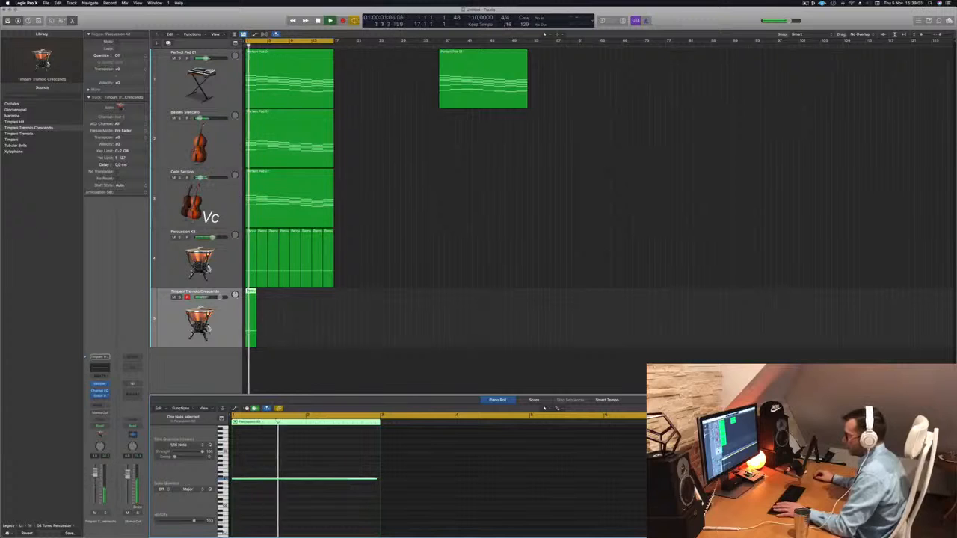
pyautogui.press('space')
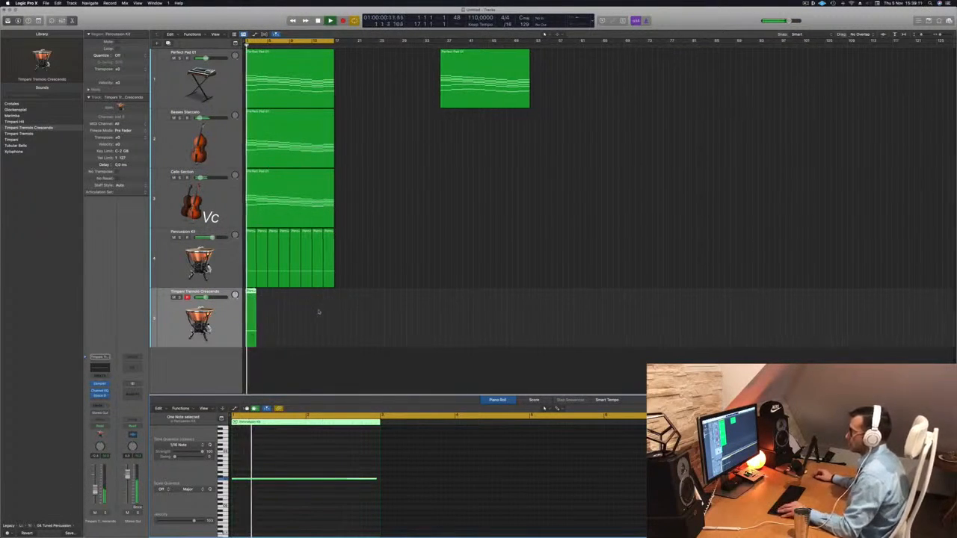
# Repeat the Timpani Tremolo Crescendo region back to back up to bar 17 and play the arrangement from the start.
pyautogui.scroll(3, 322, 312)
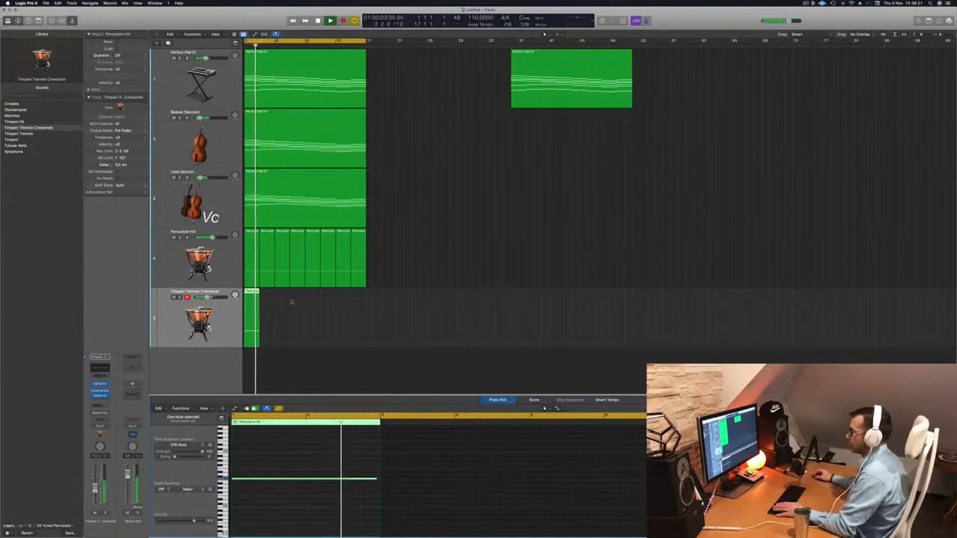
pyautogui.moveTo(252, 301); pyautogui.dragTo(314, 302)
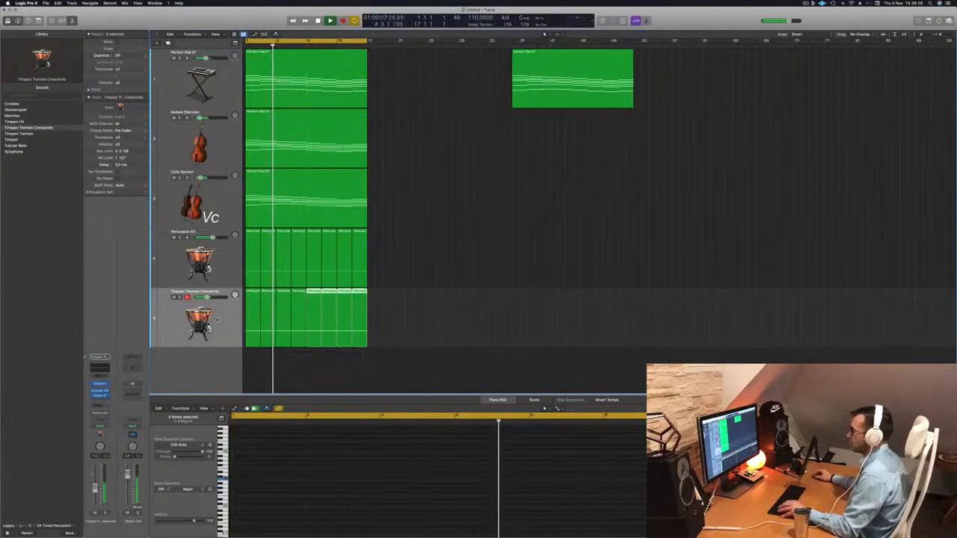
pyautogui.click(218, 321)
pyautogui.press('space')
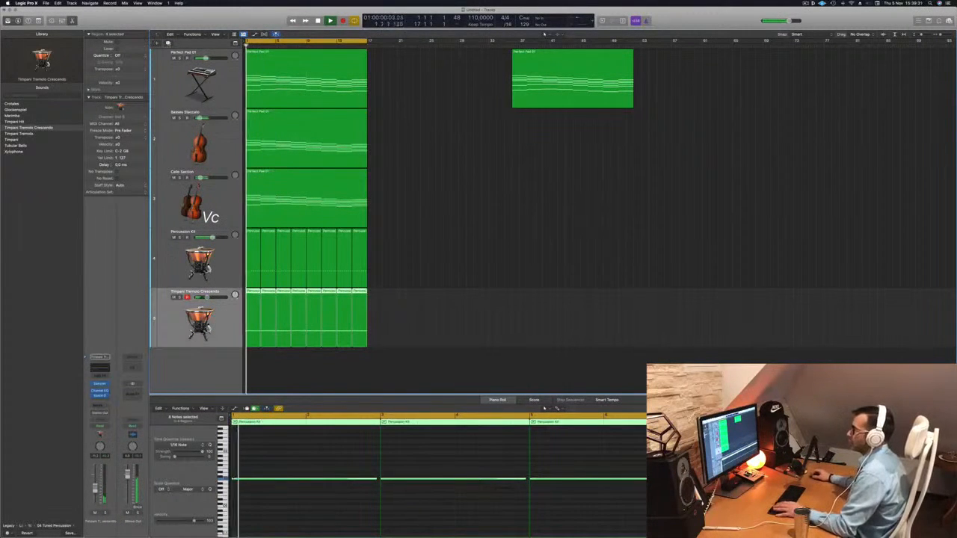
# Duplicate the Timpani Tremolo Crescendo track and copy its first region onto the new track.
pyautogui.press('super+d')
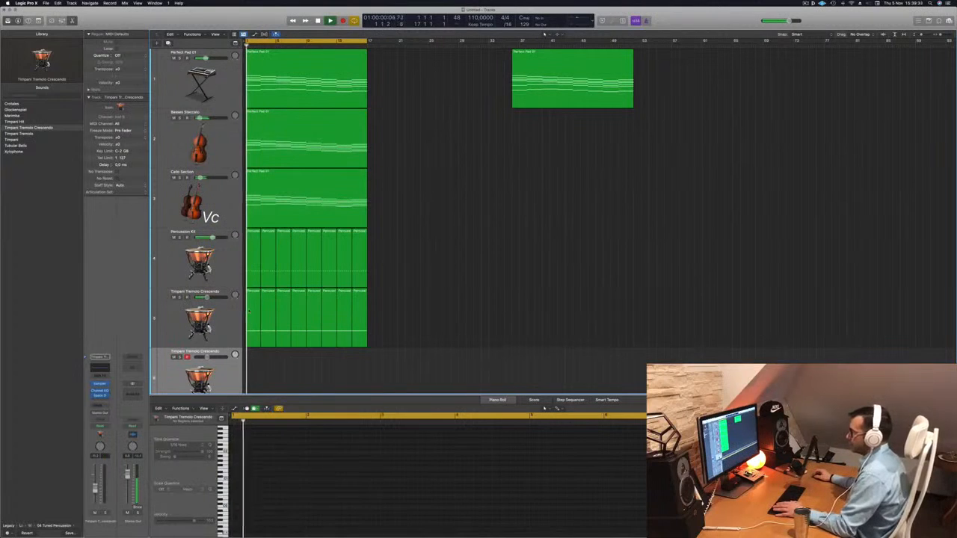
pyautogui.click(249, 311)
pyautogui.scroll(-2, 379, 316)
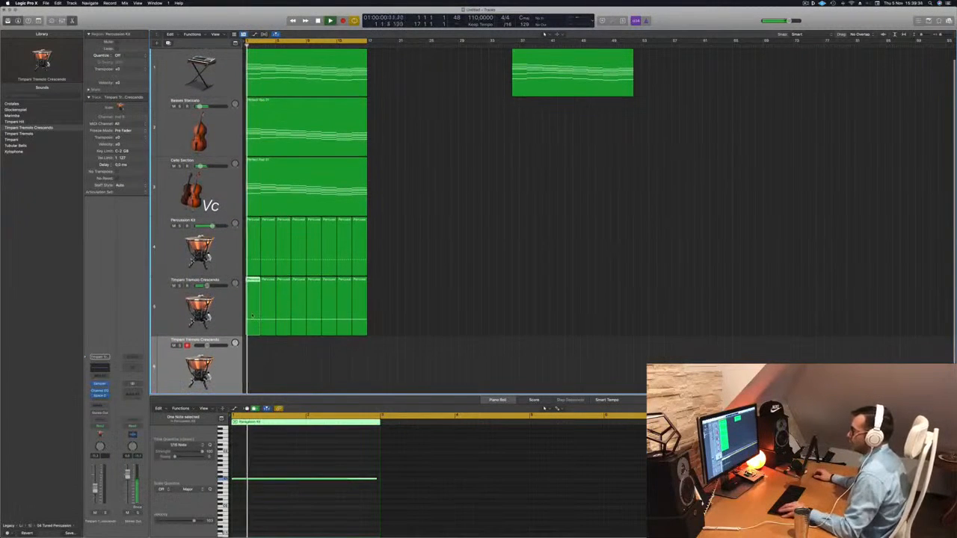
pyautogui.moveTo(252, 305); pyautogui.dragTo(250, 364)
pyautogui.press('space')
pyautogui.press('space')
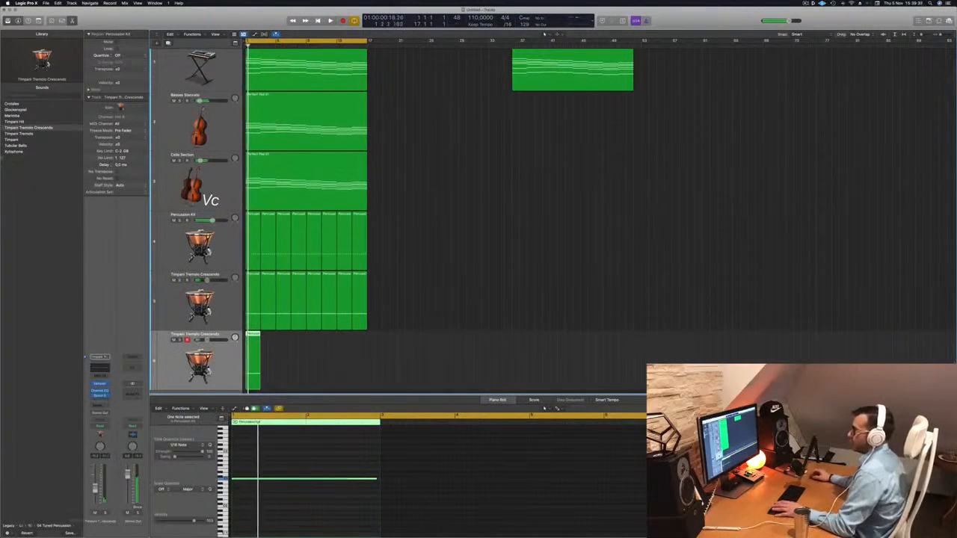
# Load Crotales on the new track, lower the region's held note by one octave and audition it.
pyautogui.click(12, 104)
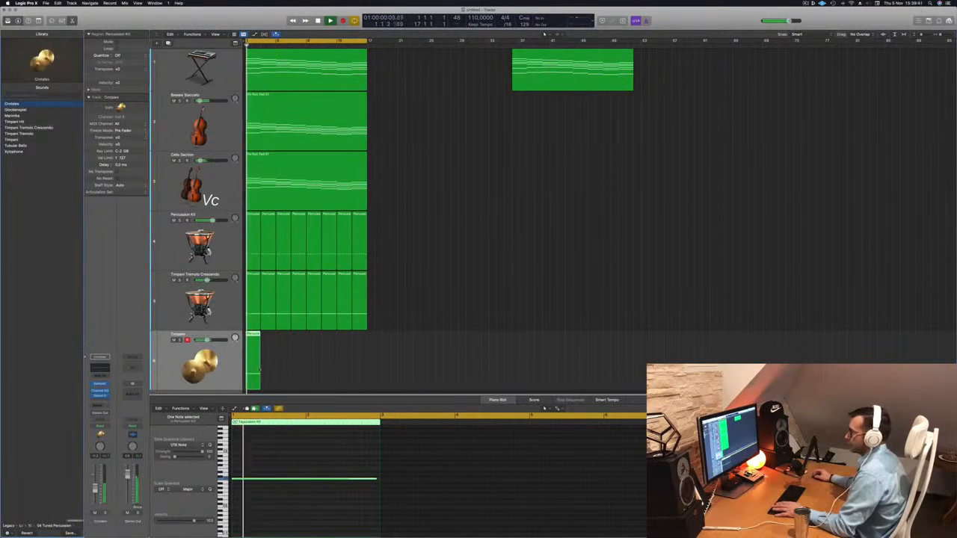
pyautogui.press('space')
pyautogui.click(318, 492)
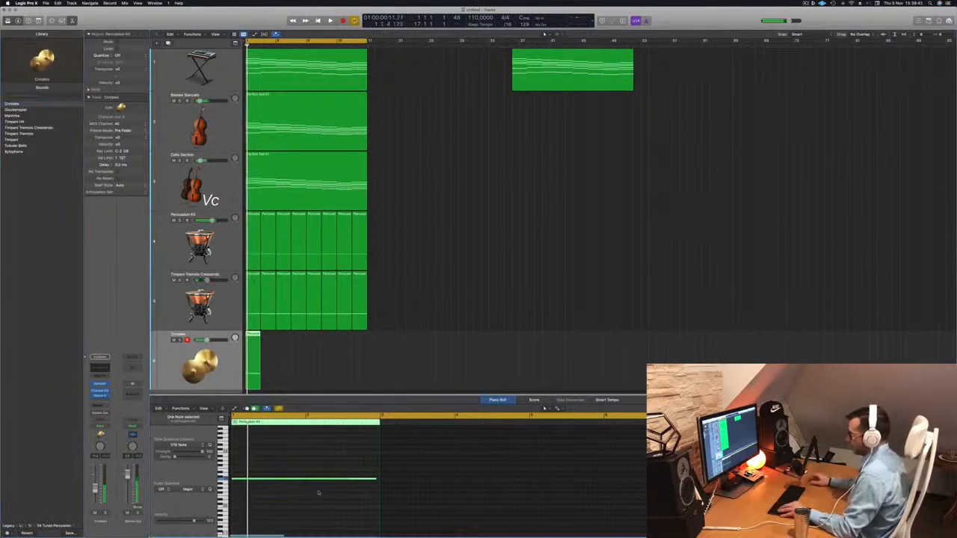
pyautogui.hotkey('alt', 'shift', 'Down')
pyautogui.hotkey('alt', 'shift', 'Down')
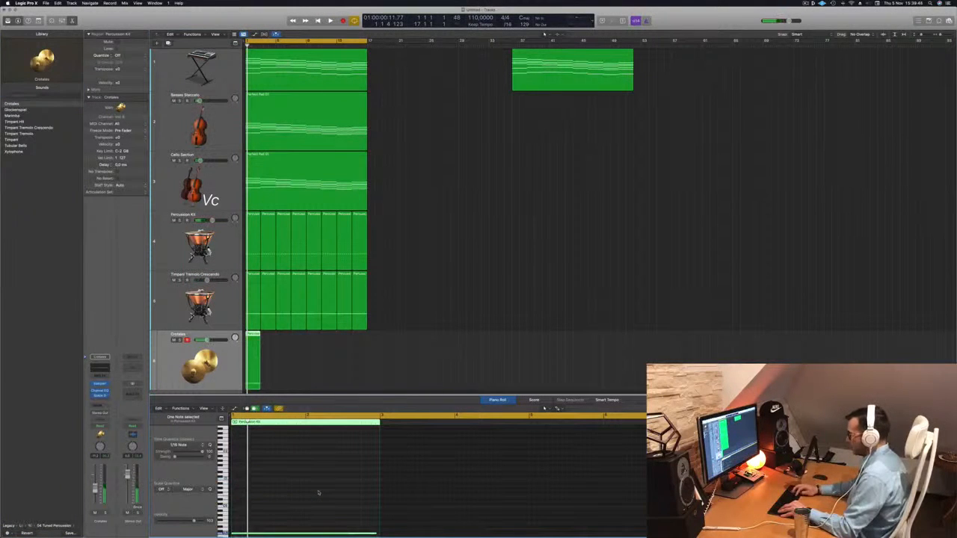
pyautogui.hotkey('alt', 'shift', 'Up')
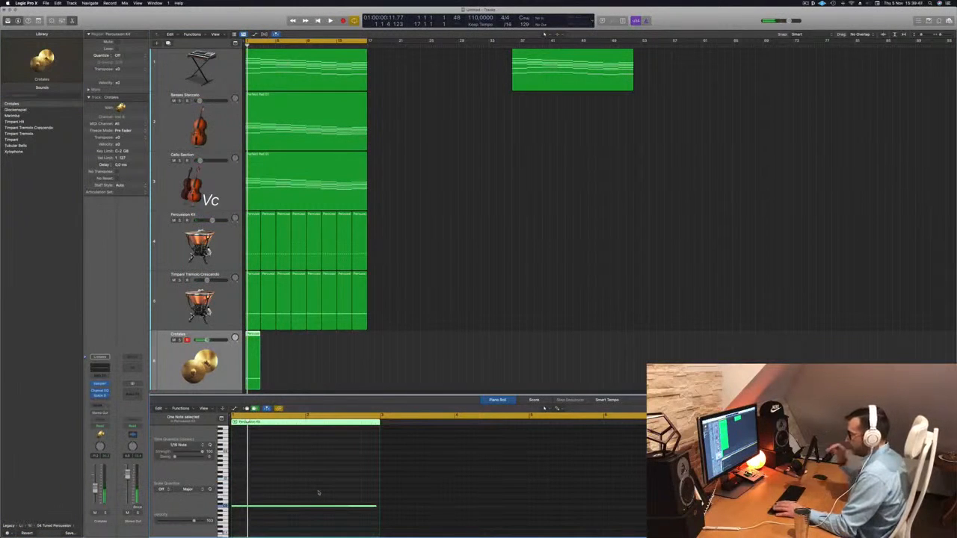
pyautogui.press('space')
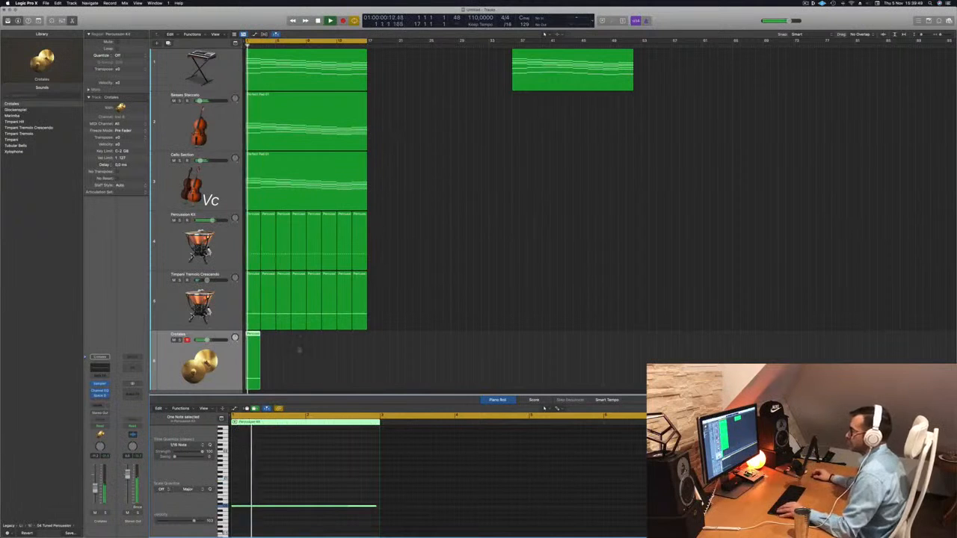
pyautogui.press('space')
# Move the Crotales region later so that it starts halfway through bar 2, and play it back.
pyautogui.moveTo(255, 335); pyautogui.dragTo(265, 336)
pyautogui.scroll(5, 288, 343)
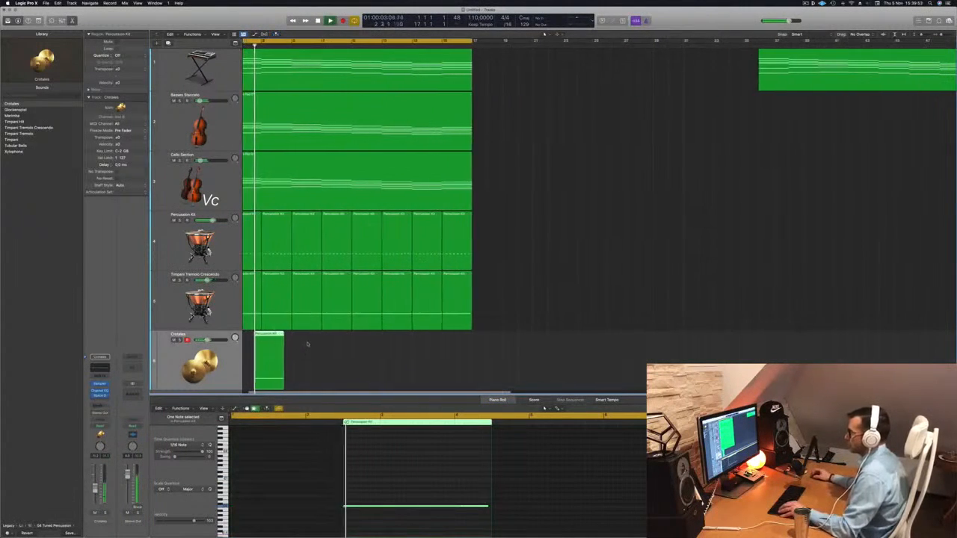
pyautogui.press('space')
pyautogui.press('space')
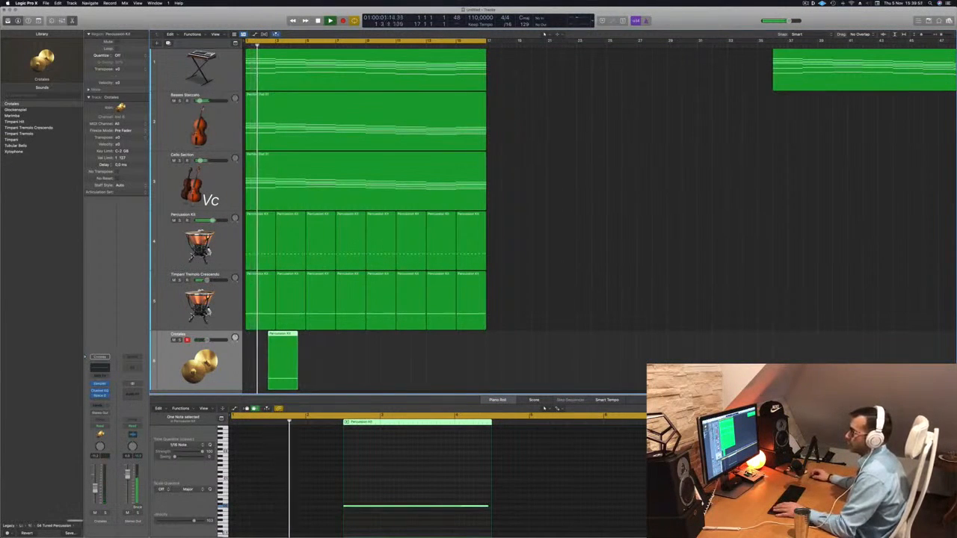
# Audition Tubular Bells and Xylophone on the new track and settle on the Timpani sound.
pyautogui.click(15, 145)
pyautogui.click(15, 153)
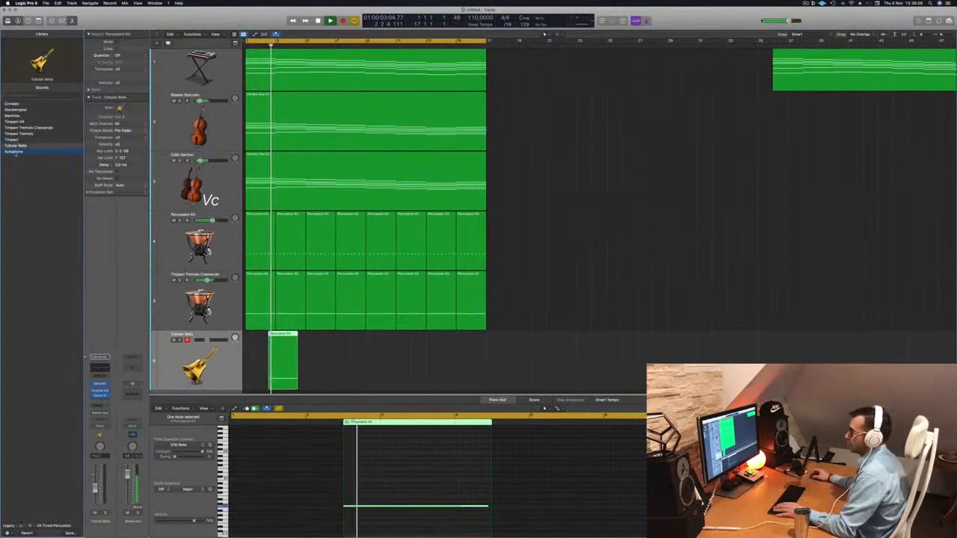
pyautogui.press('space')
pyautogui.press('space')
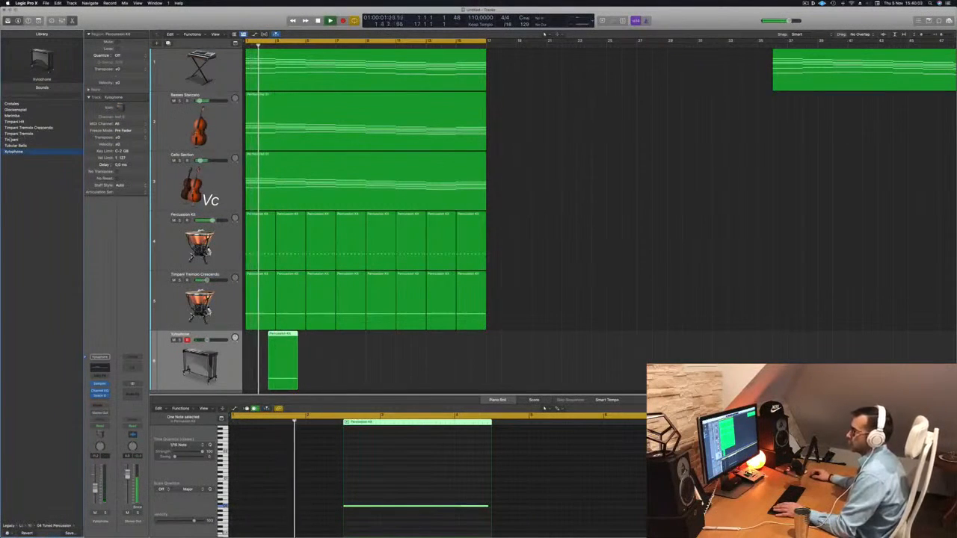
pyautogui.click(10, 139)
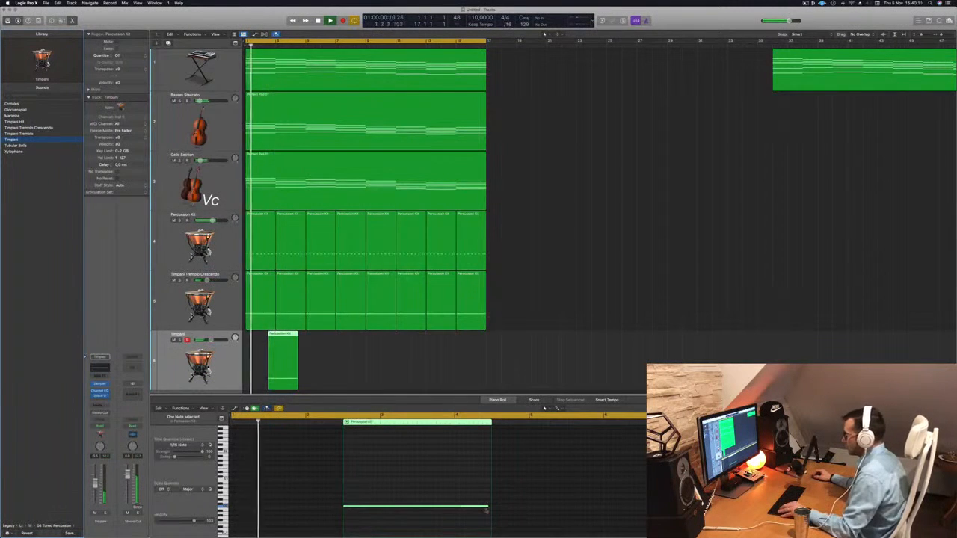
# Shorten the held Timpani note and duplicate it into four short, evenly spaced hits at the region's start.
pyautogui.moveTo(488, 507); pyautogui.dragTo(349, 507)
pyautogui.press('super+Right')
pyautogui.press('Return')
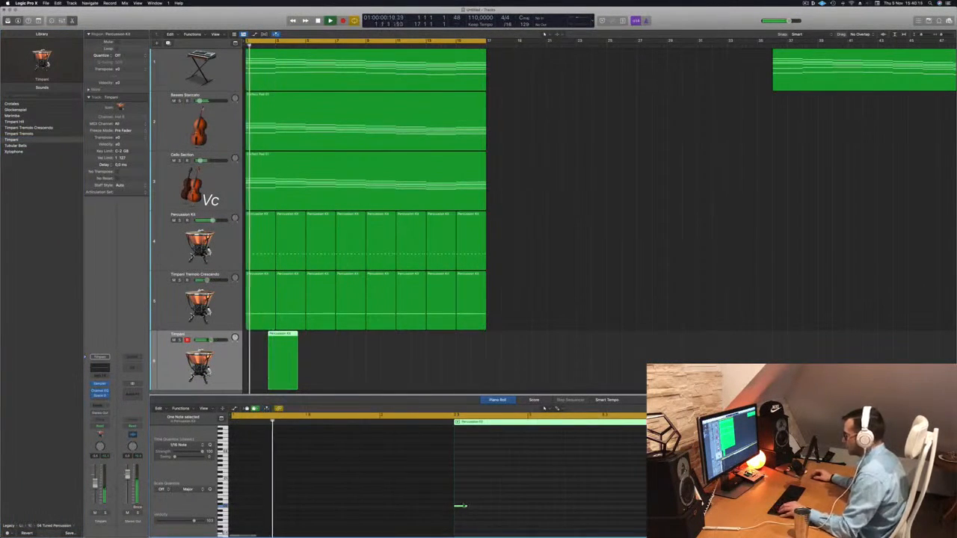
pyautogui.moveTo(462, 509); pyautogui.dragTo(501, 510)
pyautogui.press('Return')
pyautogui.hscroll(-3, 535, 507)
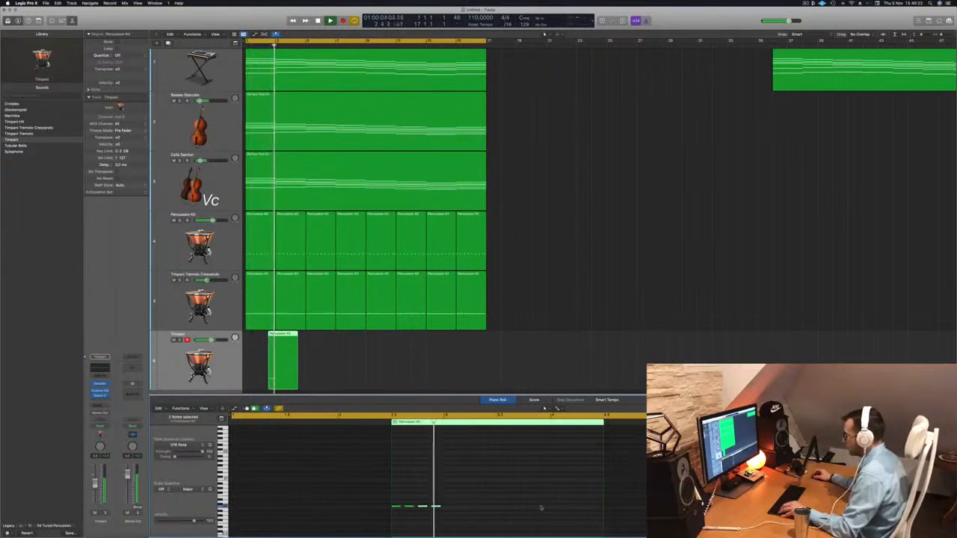
pyautogui.press('Return')
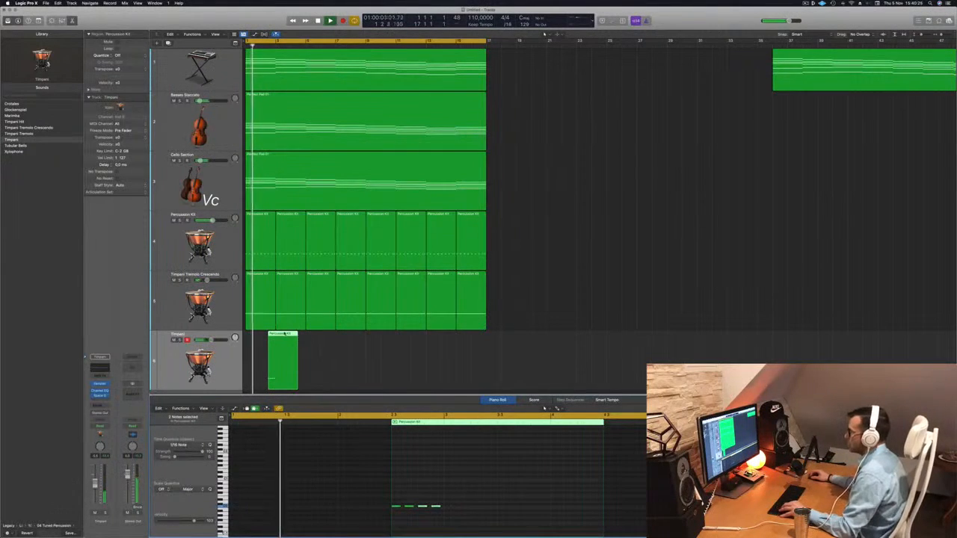
# Repeat the Timpani region back to back past bar 17, split the last copy at bar 17 and delete the excess.
pyautogui.moveTo(282, 336); pyautogui.dragTo(348, 343)
pyautogui.moveTo(414, 348)
pyautogui.mouseDown()
pyautogui.moveTo(267, 357)
pyautogui.moveTo(402, 346)
pyautogui.mouseUp()
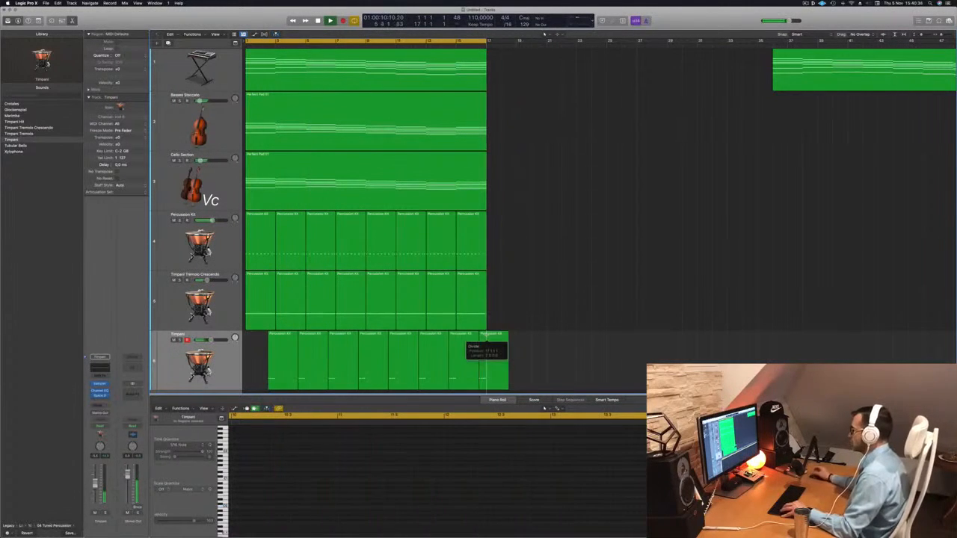
pyautogui.click(487, 335)
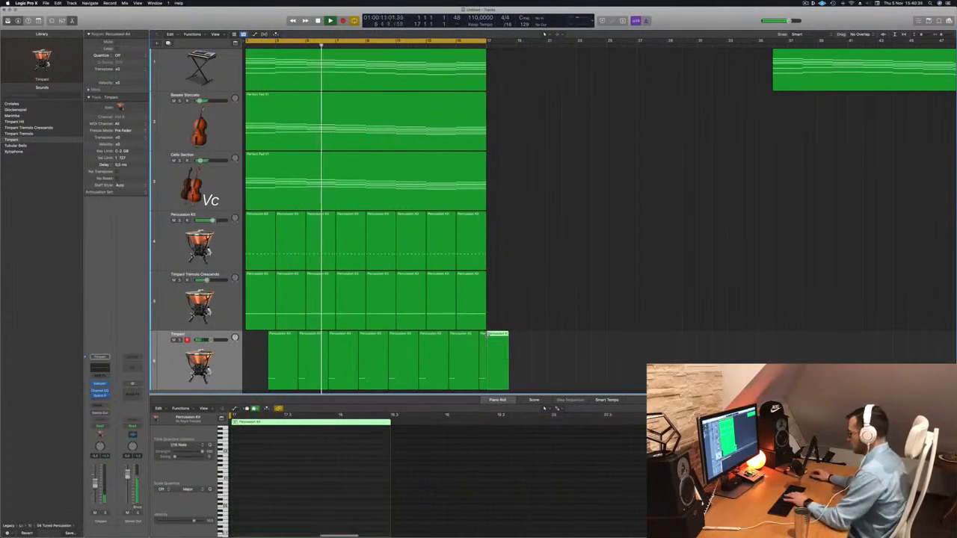
pyautogui.press('Delete')
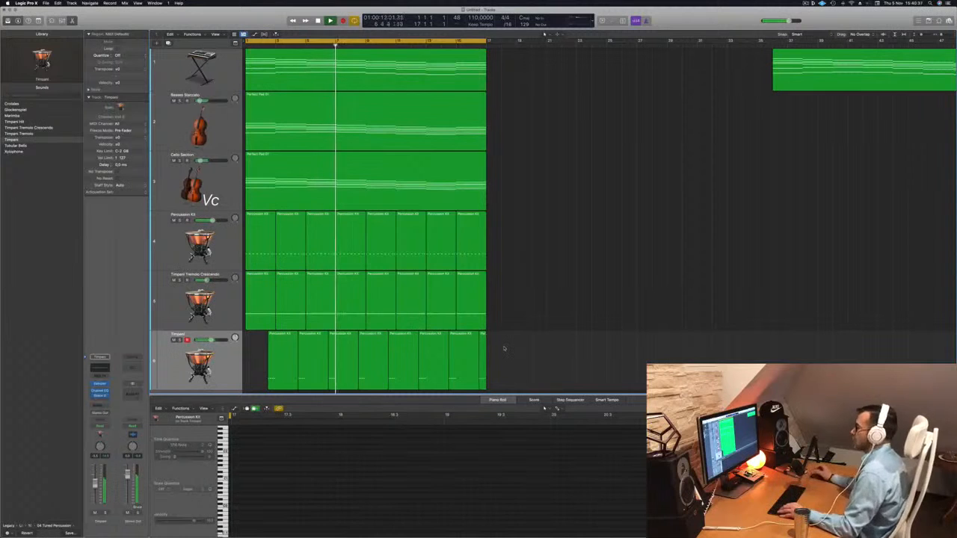
pyautogui.click(212, 364)
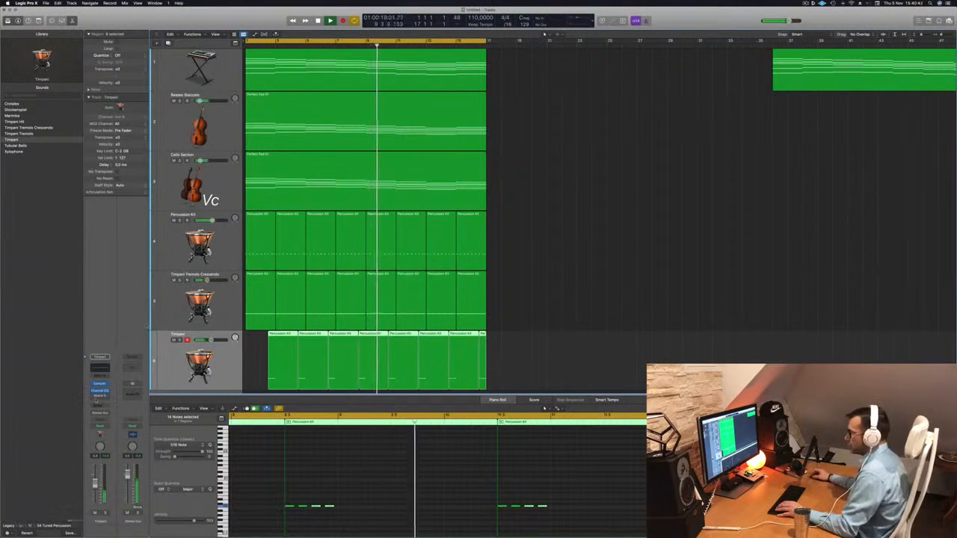
pyautogui.press('Up')
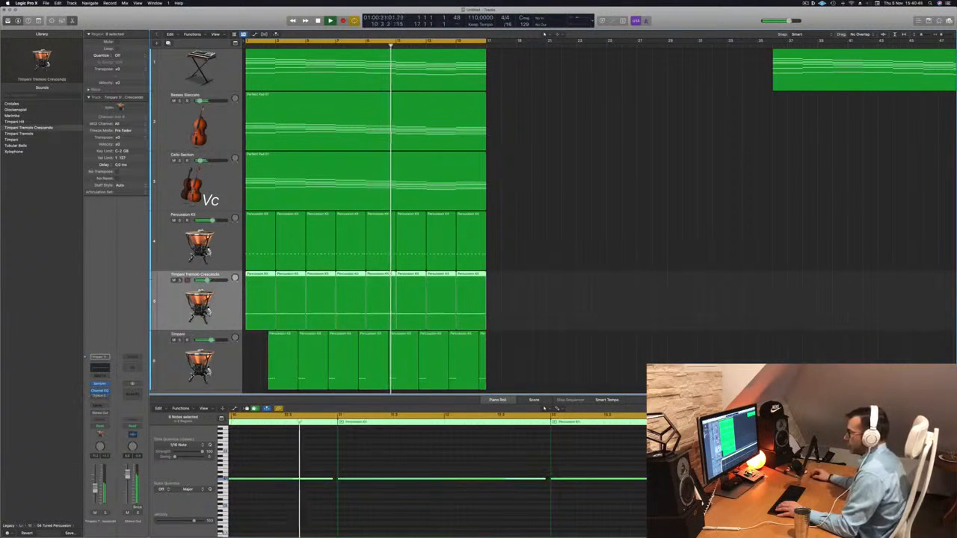
pyautogui.press('Up')
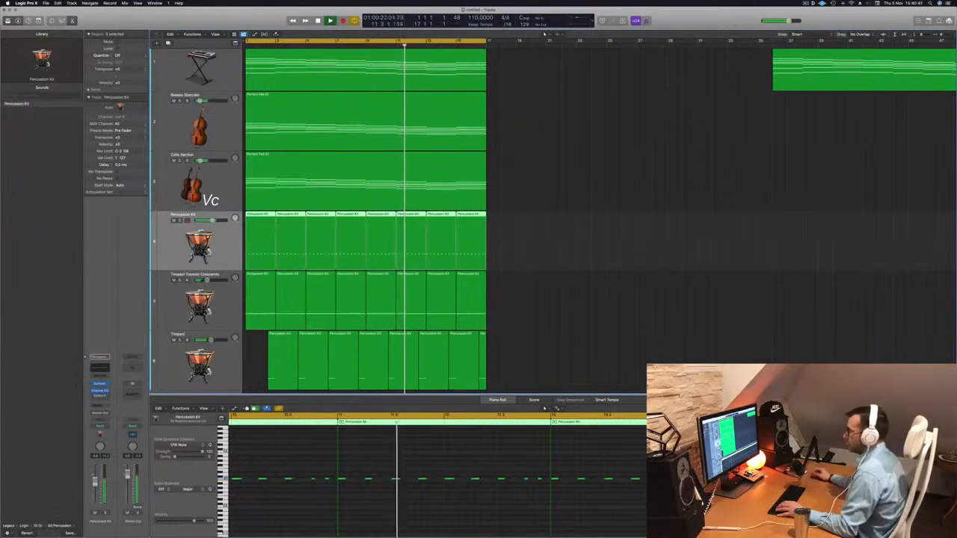
pyautogui.click(506, 295)
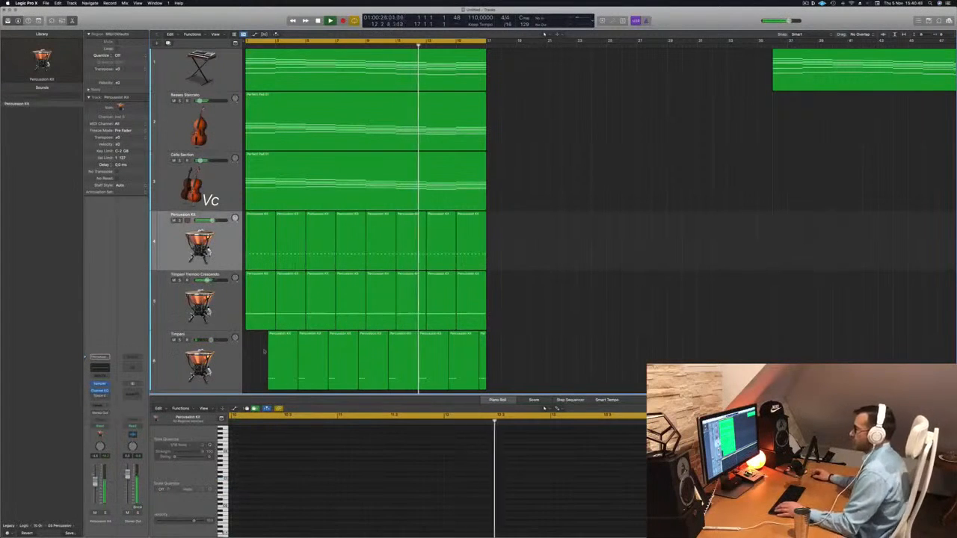
pyautogui.click(239, 350)
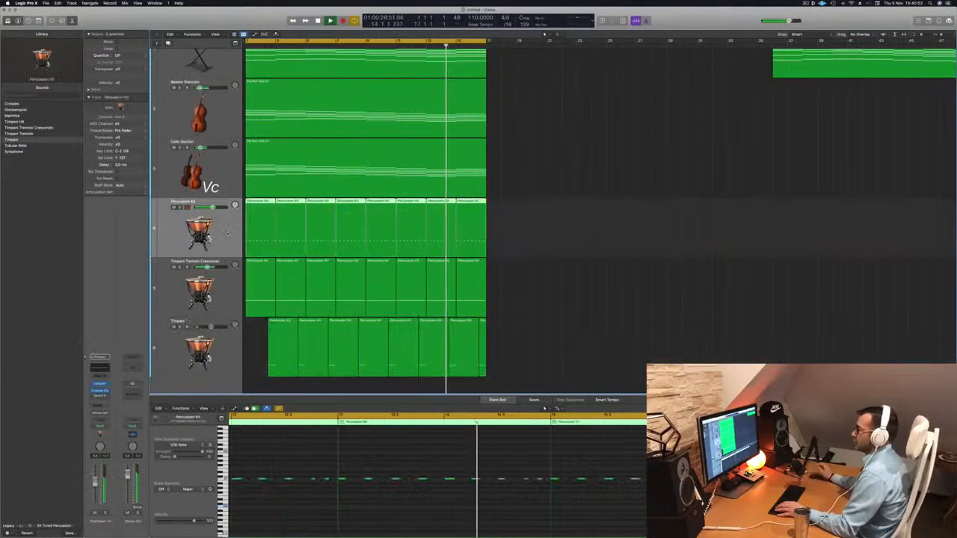
# Duplicate the Percussion Kit track and copy its first region onto the new track.
pyautogui.click(229, 220)
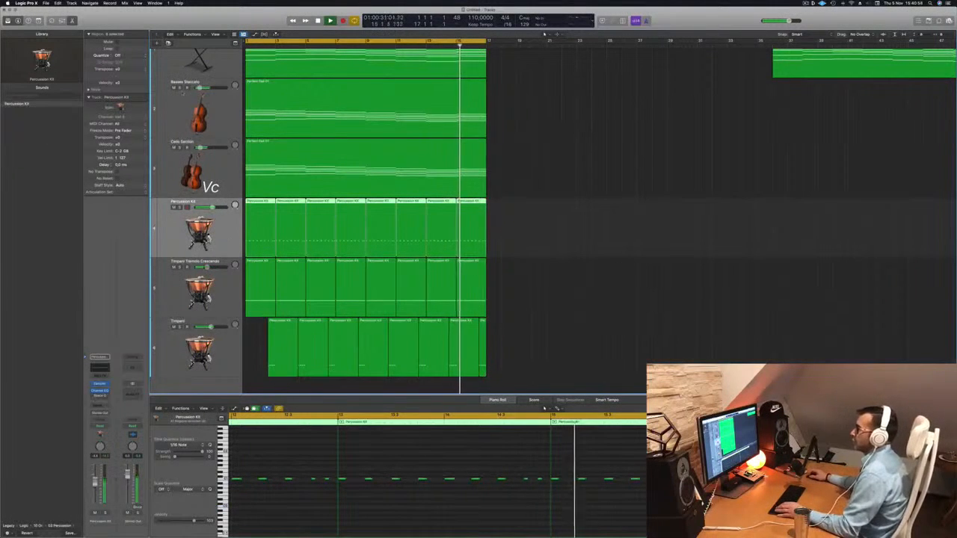
pyautogui.press('super+d')
pyautogui.moveTo(260, 242); pyautogui.dragTo(260, 299)
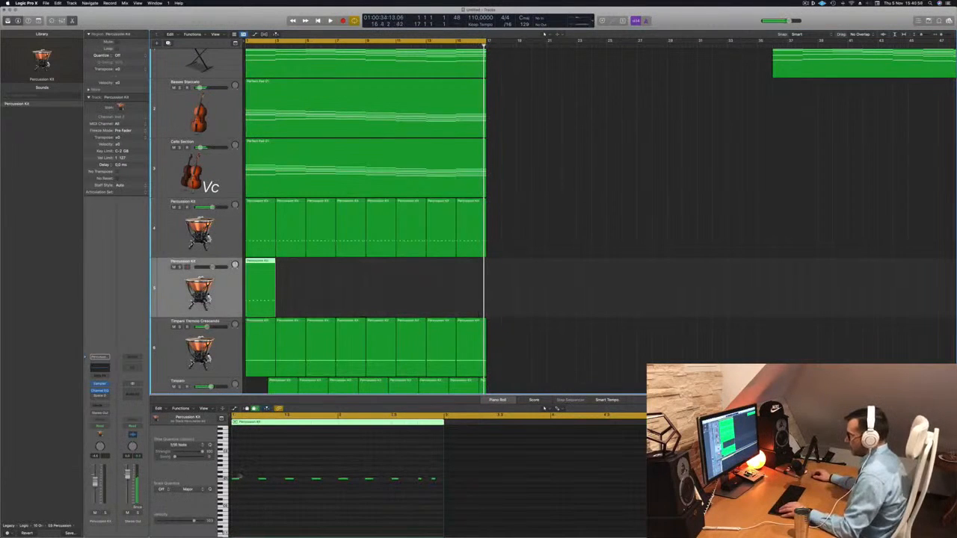
# Shift the hits in the copied Percussion Kit region later onto the off-beats, keep a single short closing hit and play it back.
pyautogui.click(279, 481)
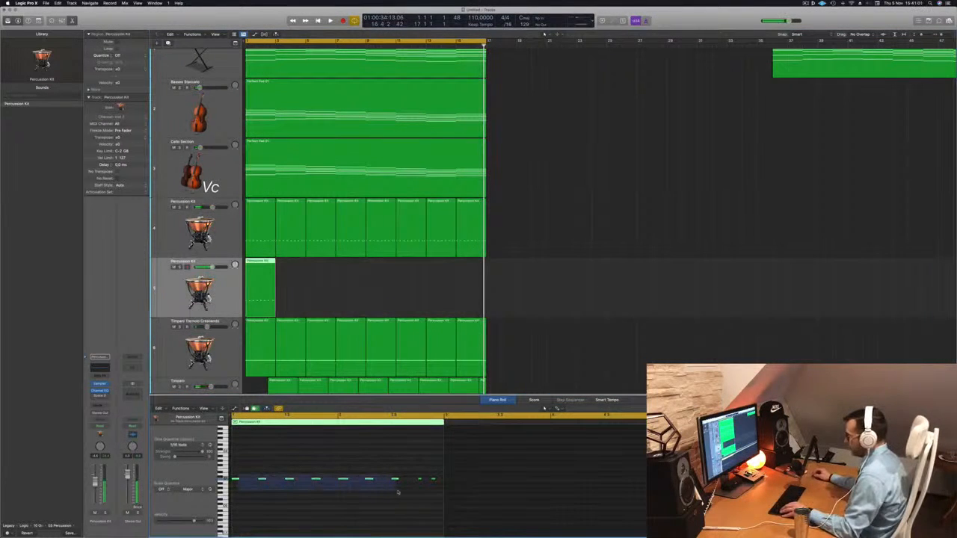
pyautogui.moveTo(397, 492); pyautogui.dragTo(398, 491)
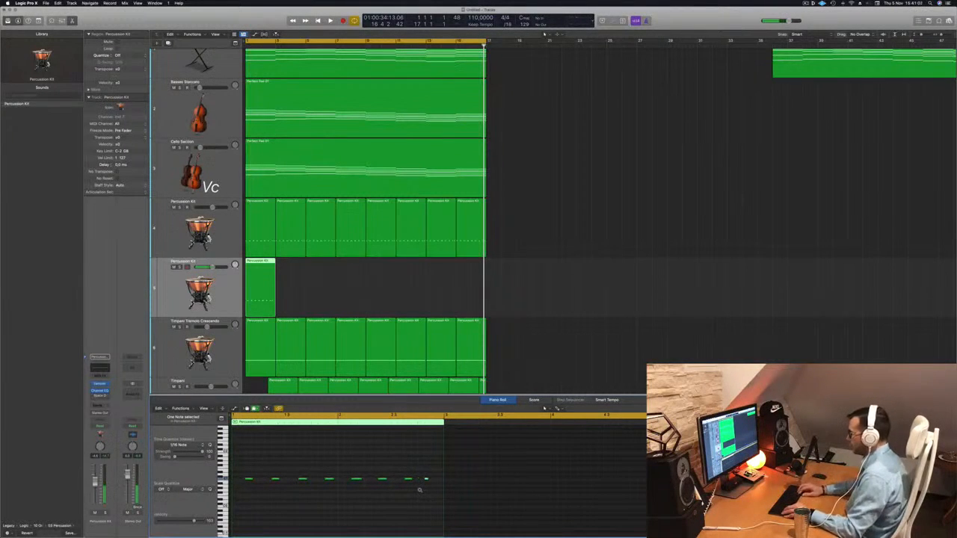
pyautogui.press('space')
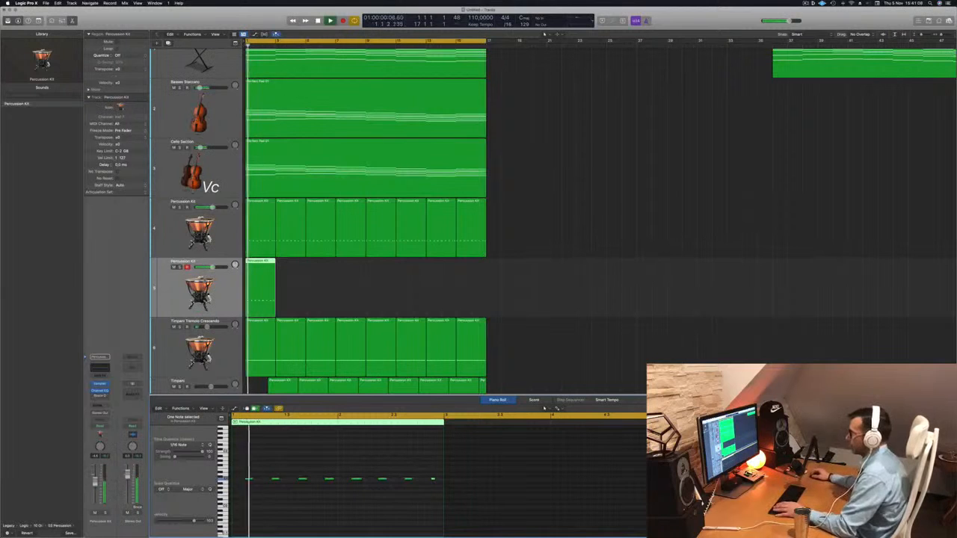
# Raise the pitch of all the region's hits slightly and copy the last short hit between the final two hits.
pyautogui.moveTo(241, 465); pyautogui.dragTo(516, 512)
pyautogui.press('space')
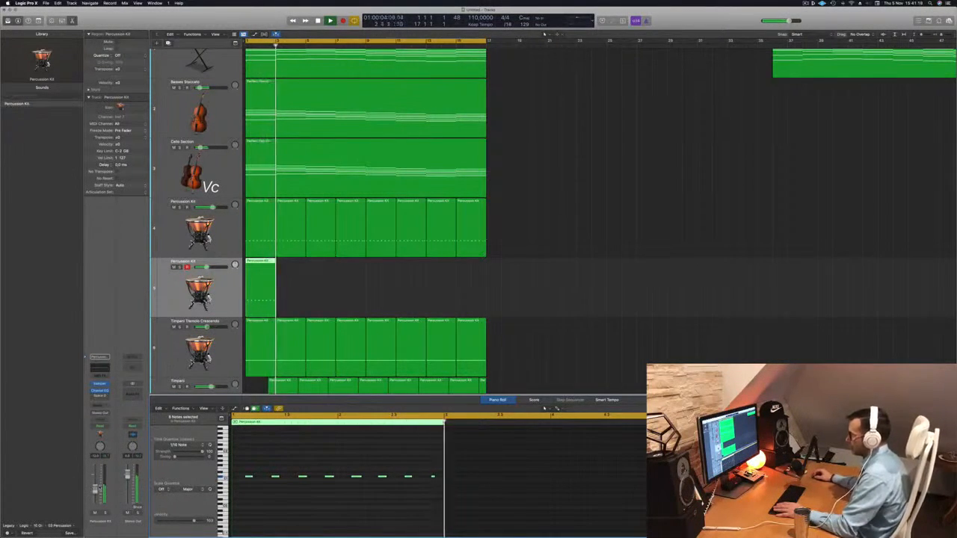
pyautogui.moveTo(432, 477); pyautogui.dragTo(419, 478)
pyautogui.scroll(-3, 370, 453)
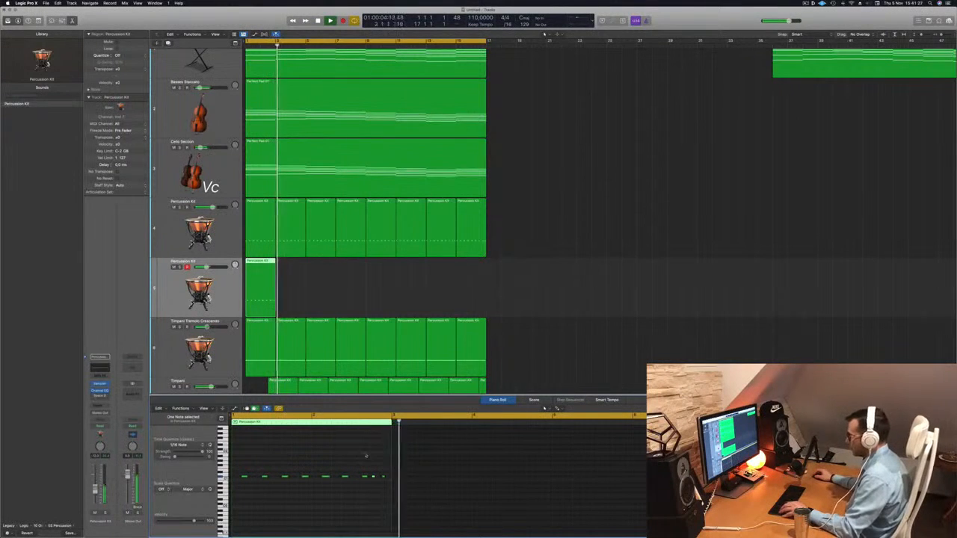
# Repeat the edited Percussion Kit region back to back up to bar 17 and restart playback.
pyautogui.moveTo(260, 261); pyautogui.dragTo(320, 272)
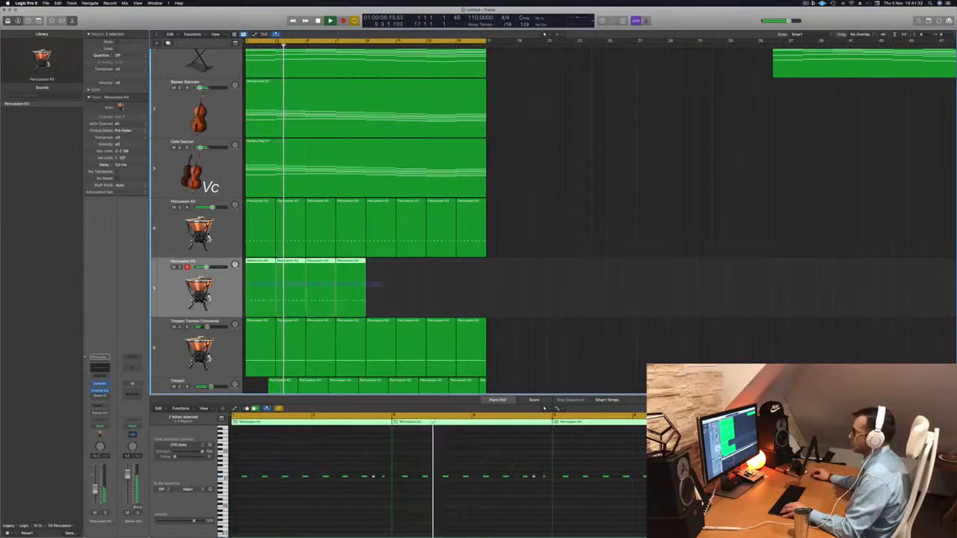
pyautogui.moveTo(259, 268); pyautogui.dragTo(379, 279)
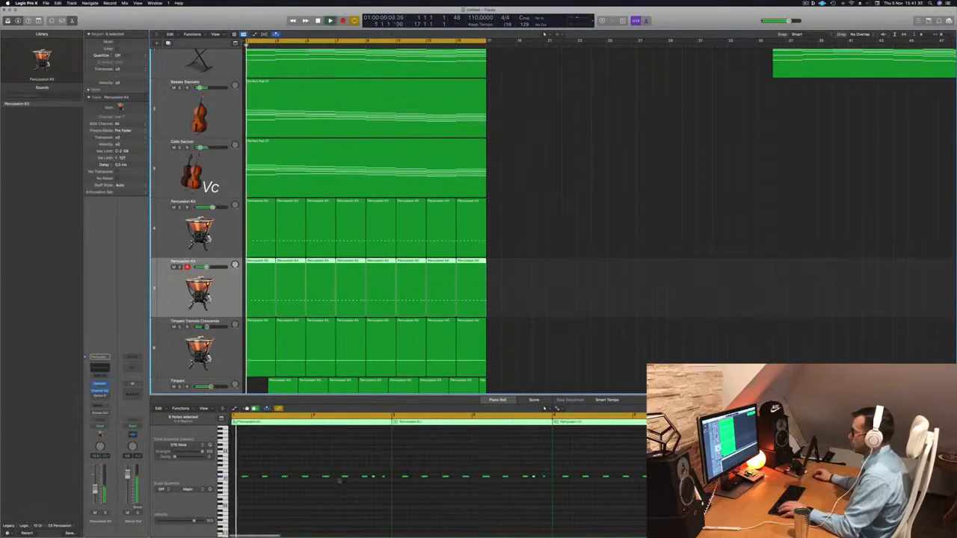
pyautogui.press('Return')
# Select all notes in the new track's percussion regions and transpose them up by several semitones.
pyautogui.scroll(-1, 334, 507)
pyautogui.click(355, 508)
pyautogui.press('super+a')
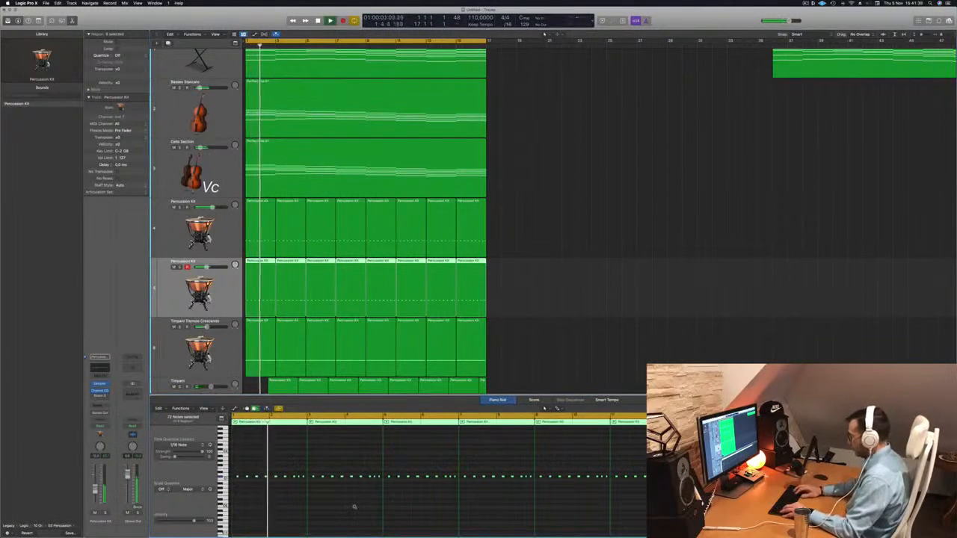
pyautogui.hotkey('alt', 'shift', 'Up')
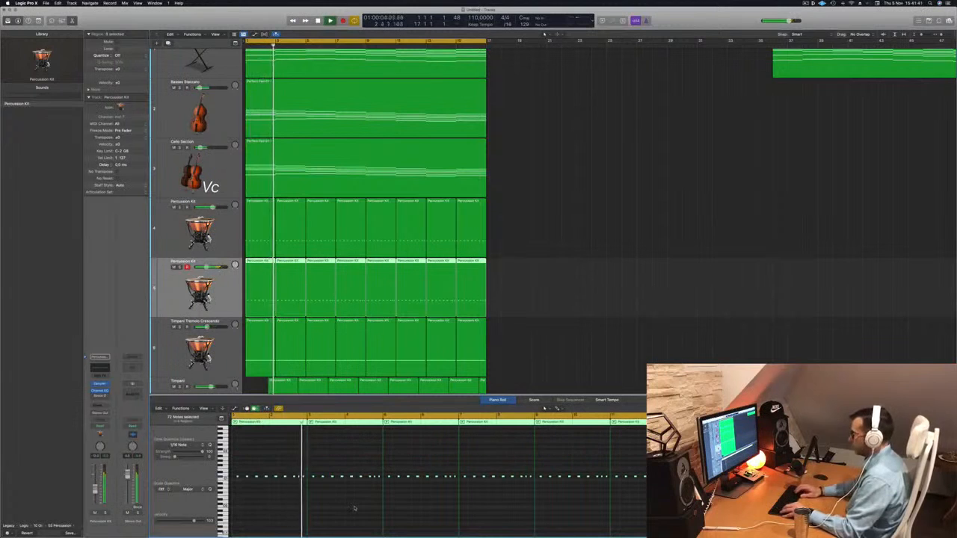
pyautogui.hotkey('alt', 'Up')
pyautogui.hotkey('alt', 'Up')
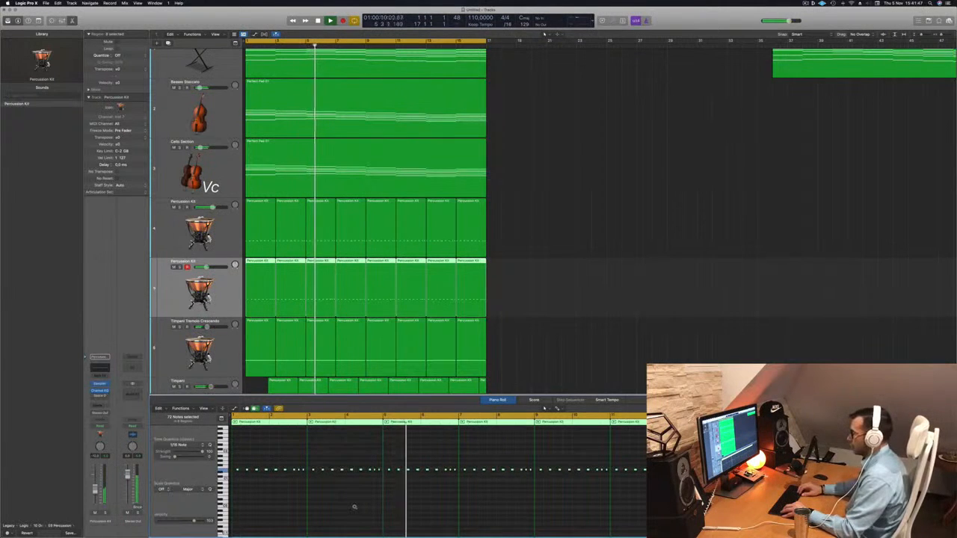
# Raise the volume of the second Percussion Kit track while playing the loop.
pyautogui.press('space')
pyautogui.press('space')
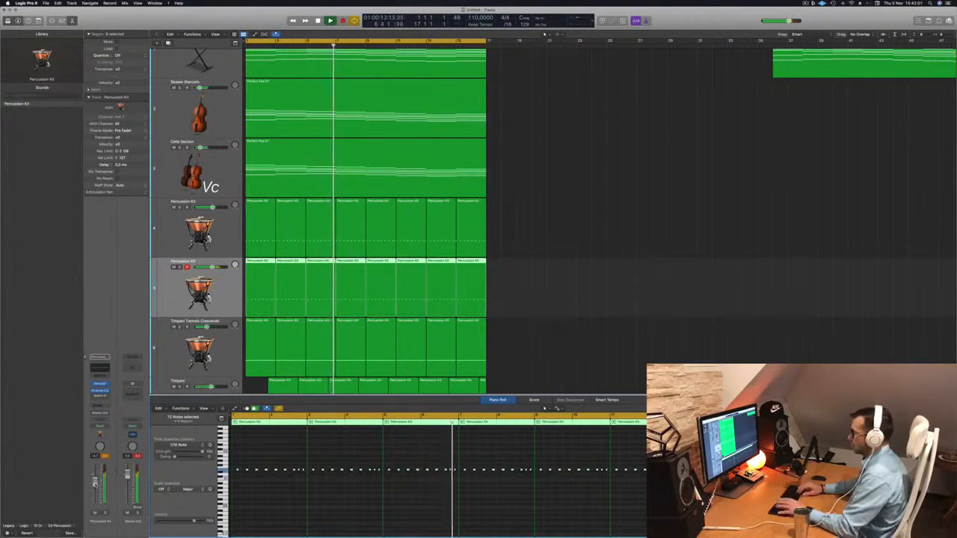
pyautogui.press('Return')
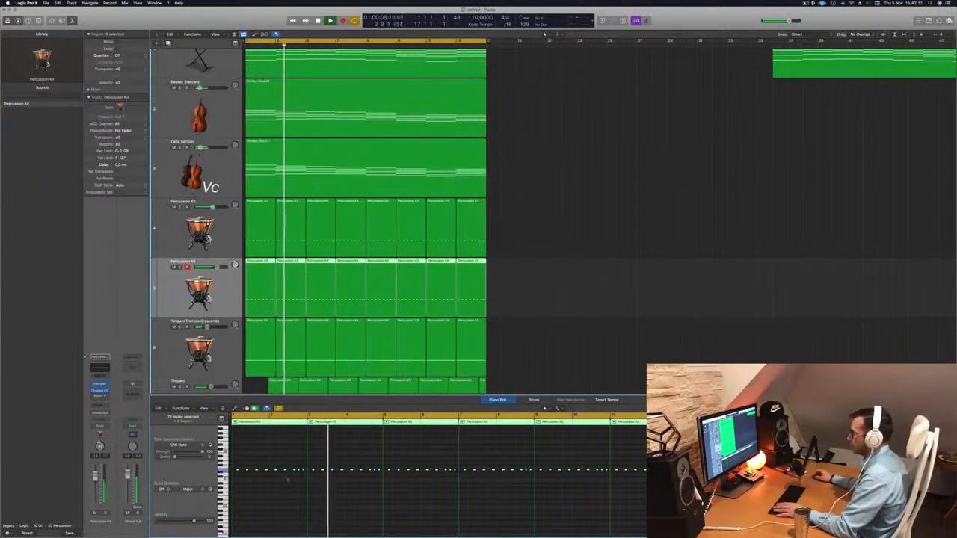
# Play the arrangement from the start with all tracks in view to check the new percussion layer in the mix.
pyautogui.click(603, 267)
pyautogui.press('space')
pyautogui.press('space')
pyautogui.scroll(-2, 540, 229)
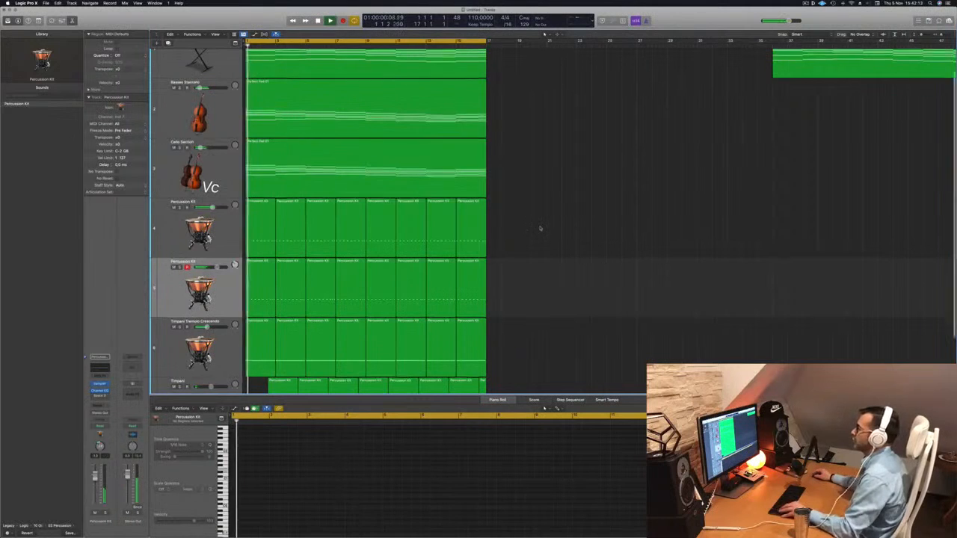
pyautogui.scroll(-4, 538, 236)
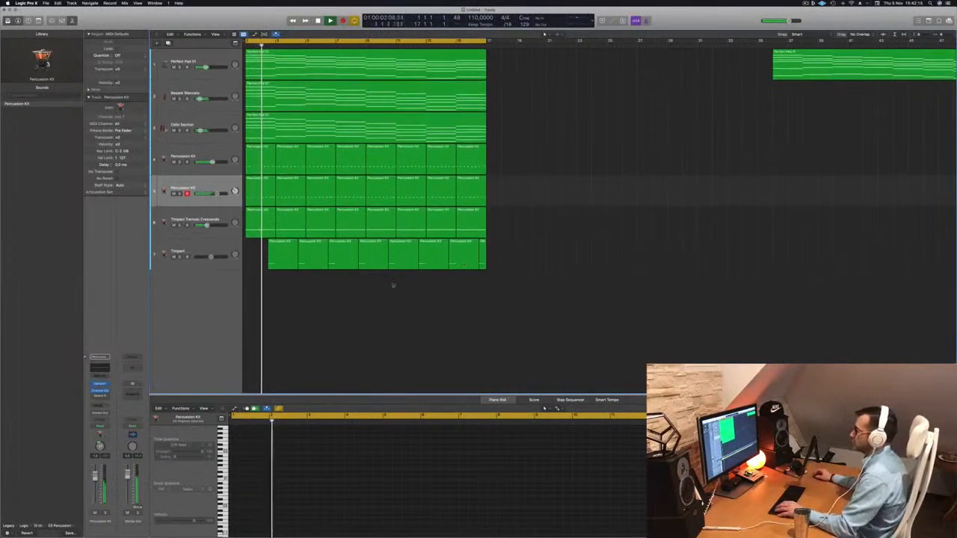
pyautogui.hscroll(2, 609, 224)
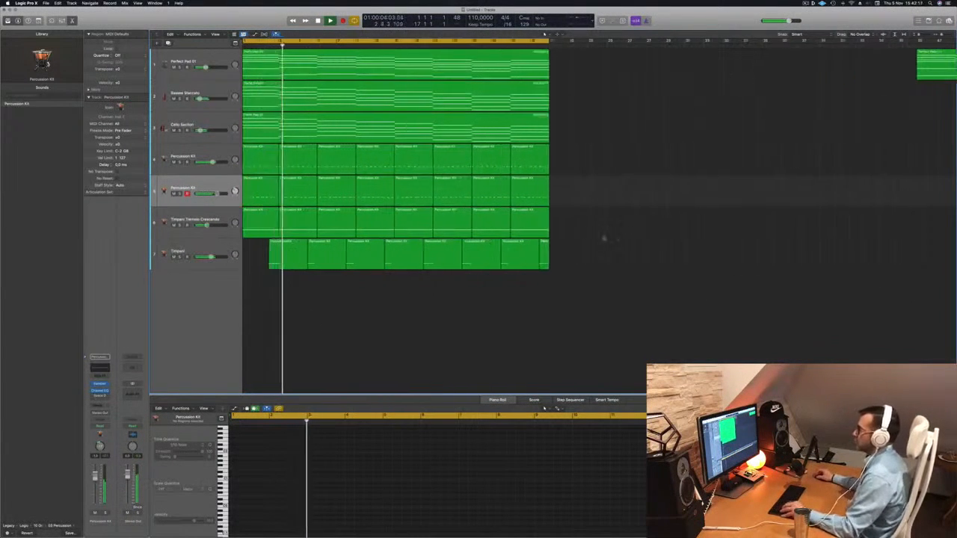
pyautogui.hscroll(-3, 607, 237)
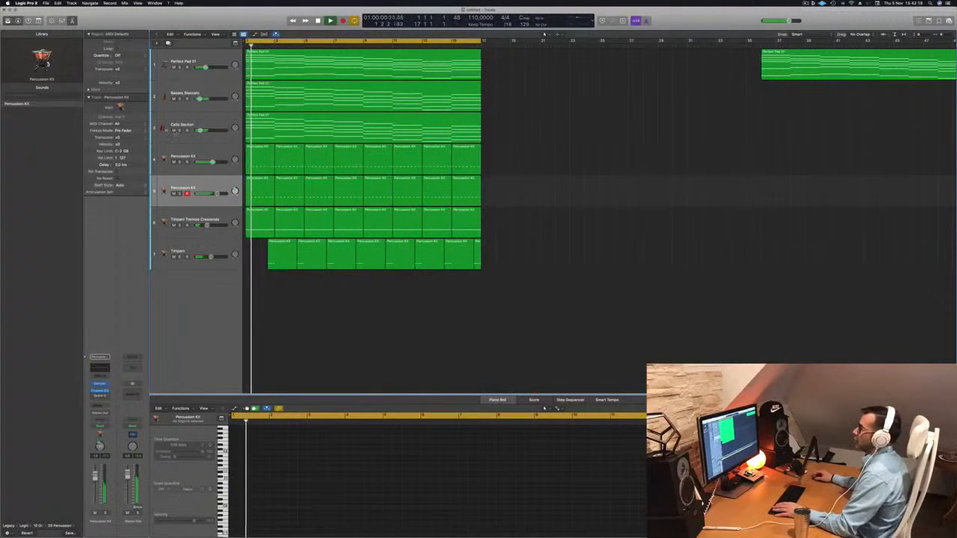
# Mute and unmute the Cello Section track during playback to compare the mix with and without it.
pyautogui.click(174, 130)
pyautogui.press('space')
pyautogui.click(197, 122)
pyautogui.press('space')
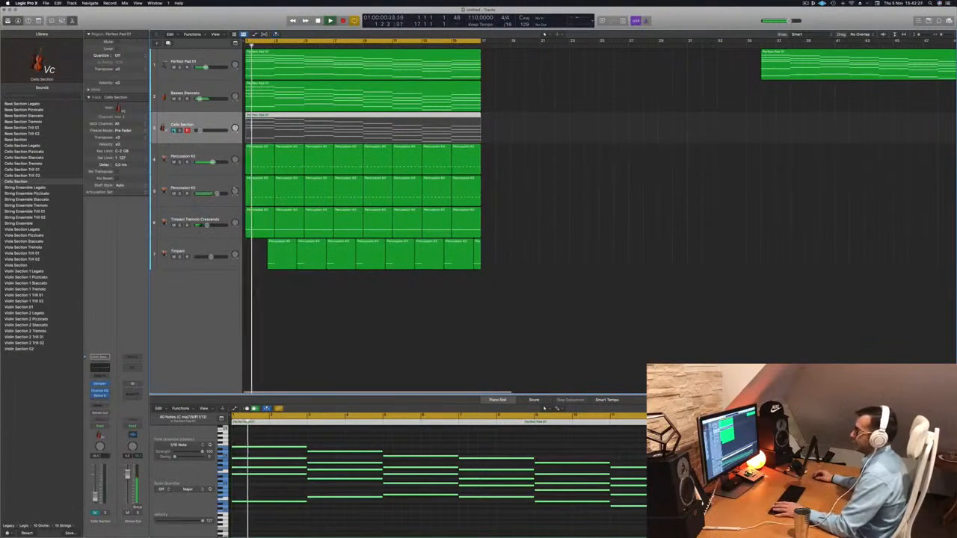
pyautogui.click(174, 131)
pyautogui.press('space')
# Add a Bus 1 send to the Cello Section track and insert a stereo SilverVerb on the bus's aux channel.
pyautogui.click(100, 405)
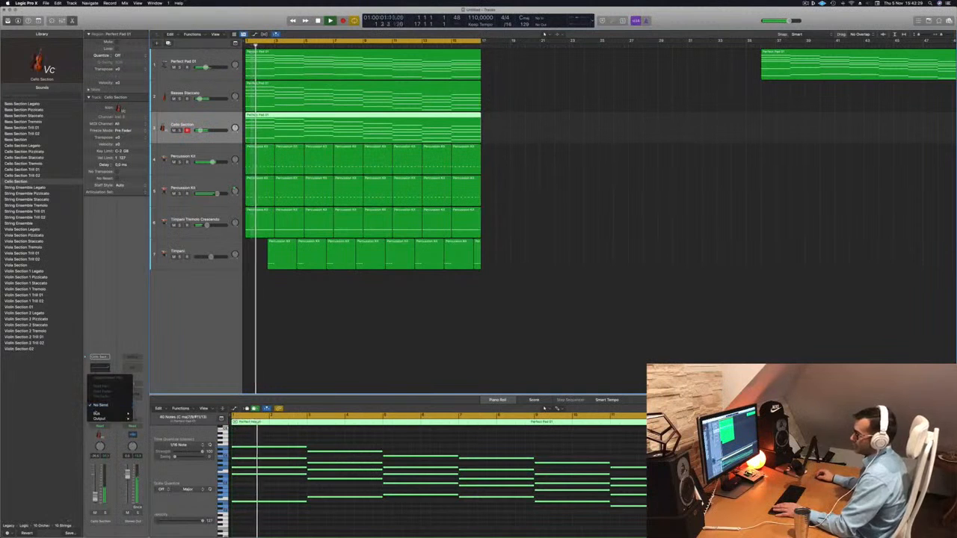
pyautogui.moveTo(112, 413)
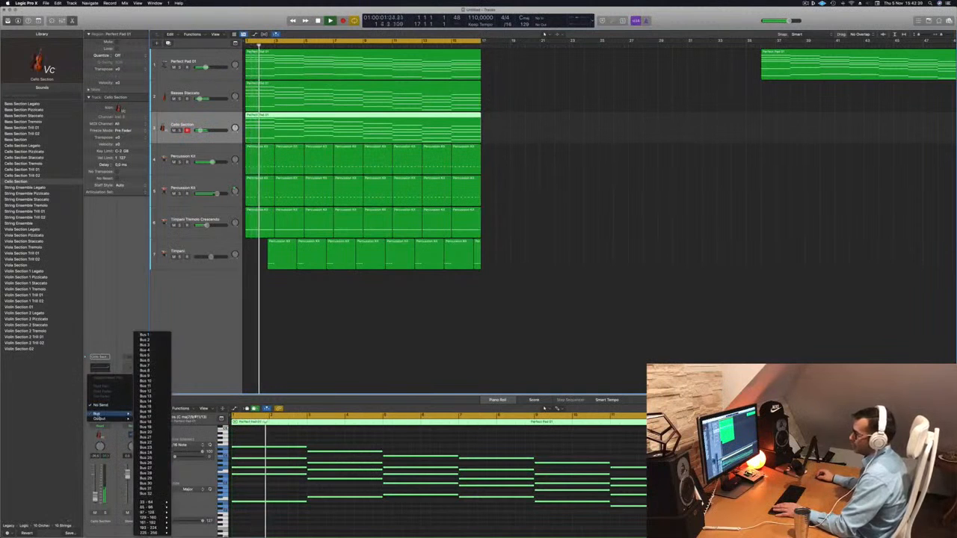
pyautogui.click(147, 335)
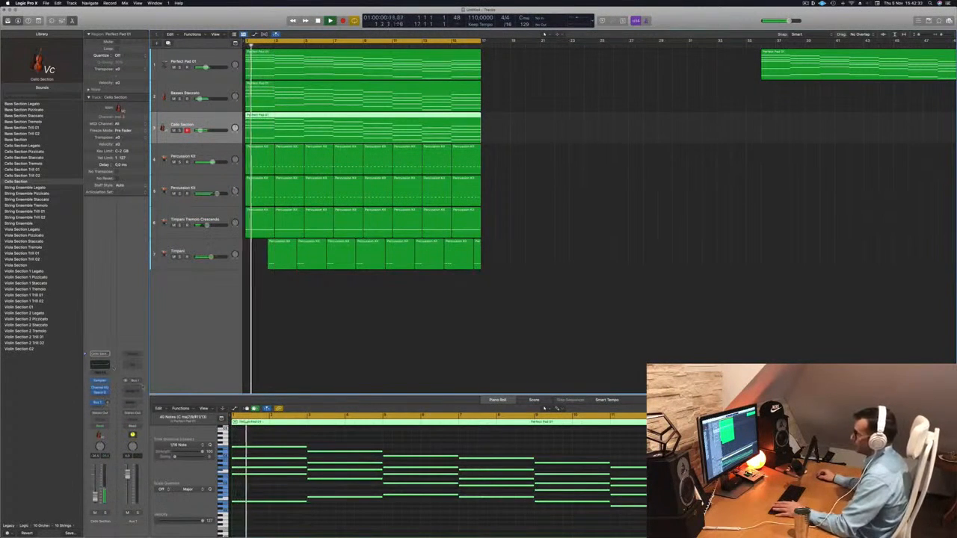
pyautogui.click(132, 389)
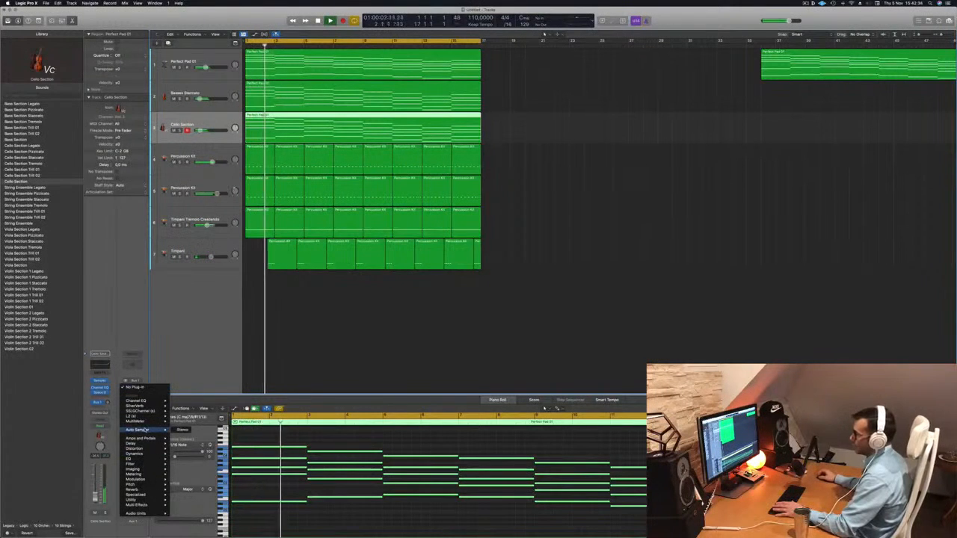
pyautogui.moveTo(149, 491)
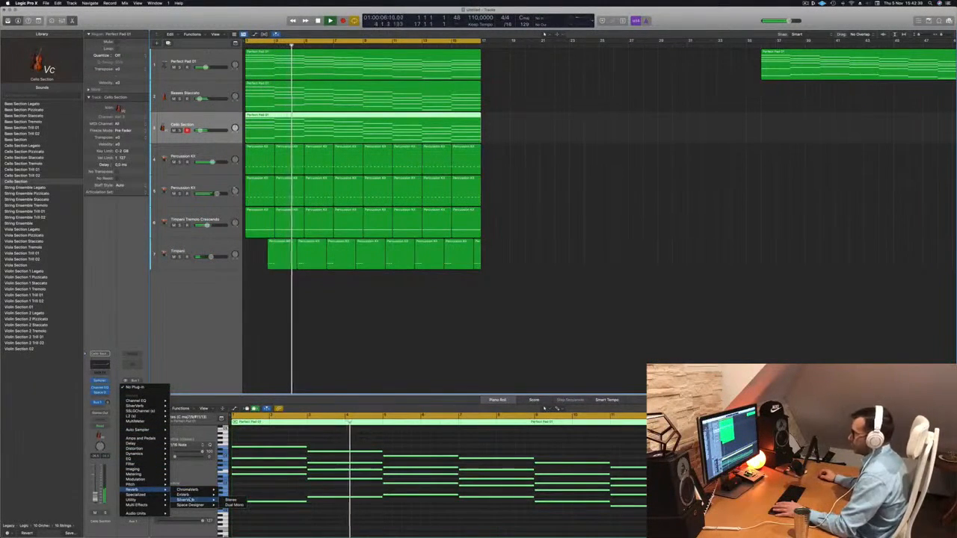
pyautogui.moveTo(188, 500)
pyautogui.click(232, 500)
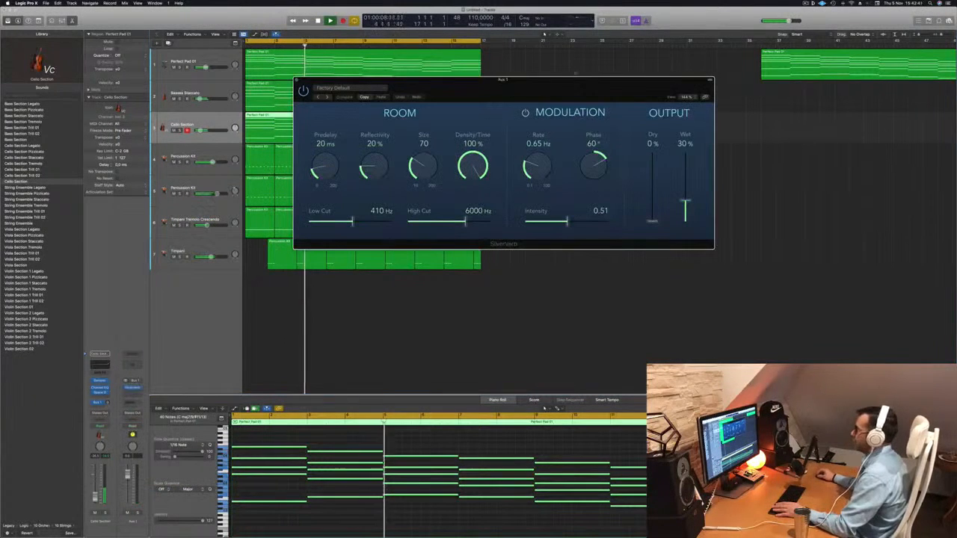
# Load the grandiose preset in SilverVerb, set Wet to 100%, audition the cello reverb and close the plug-in.
pyautogui.moveTo(620, 96); pyautogui.dragTo(566, 101)
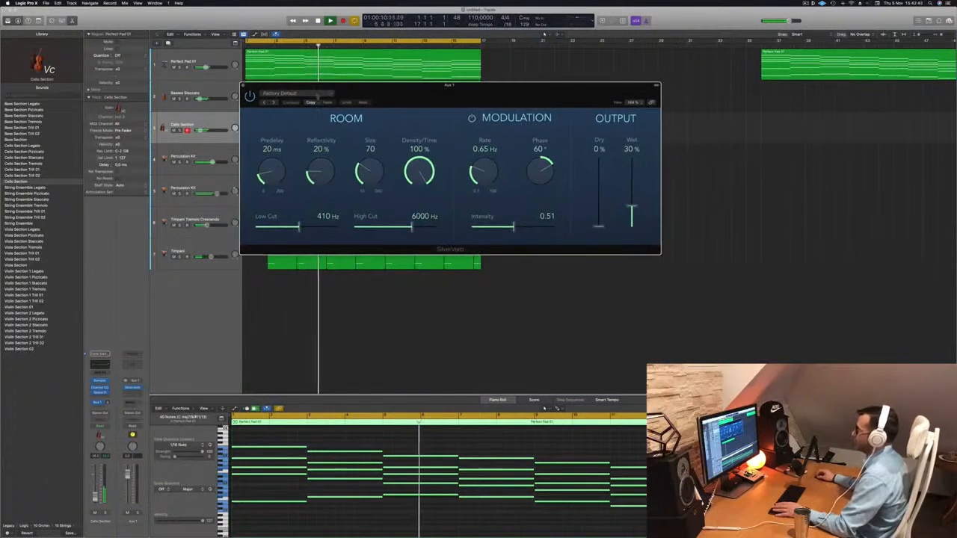
pyautogui.click(284, 94)
pyautogui.click(287, 202)
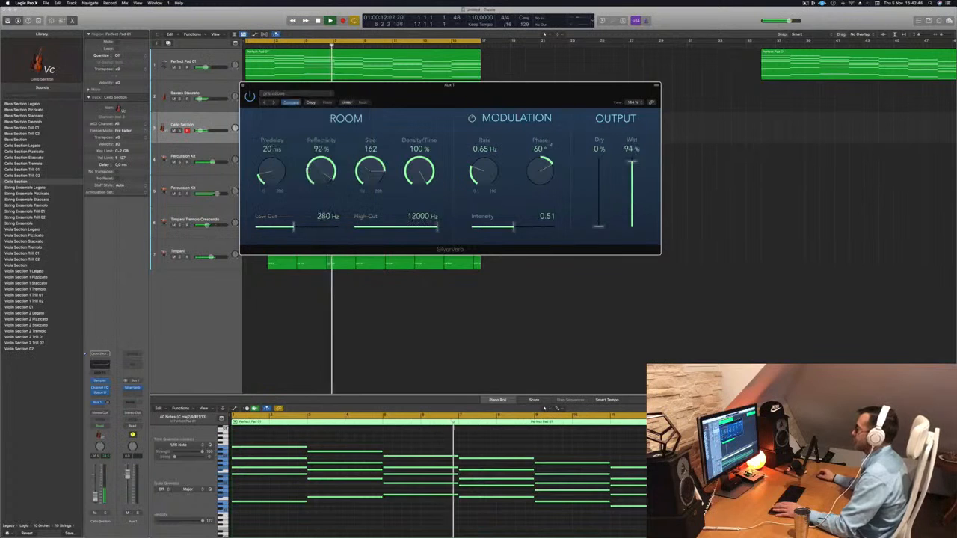
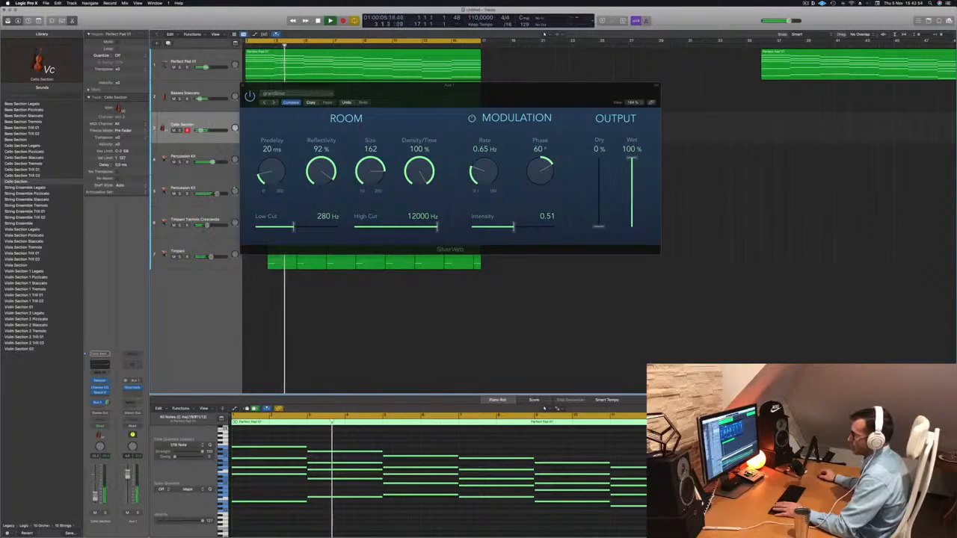
pyautogui.press('Return')
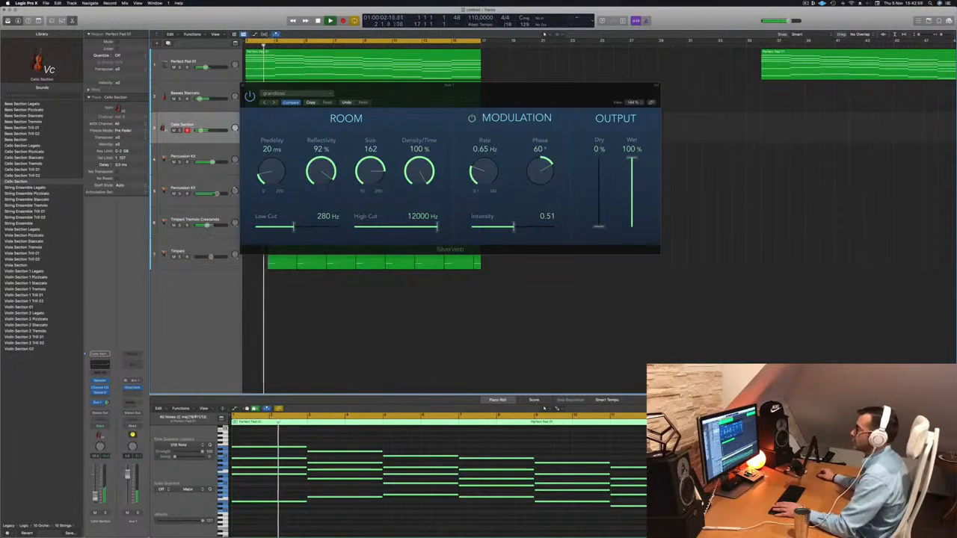
pyautogui.click(241, 86)
pyautogui.moveTo(939, 34); pyautogui.dragTo(937, 34)
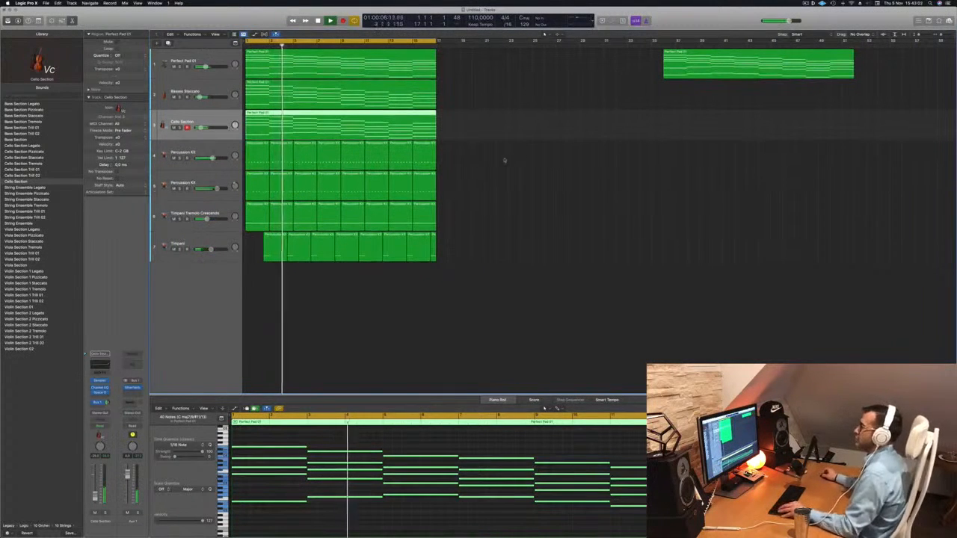
pyautogui.scroll(1, 475, 159)
pyautogui.scroll(3, 476, 159)
pyautogui.hscroll(2, 522, 158)
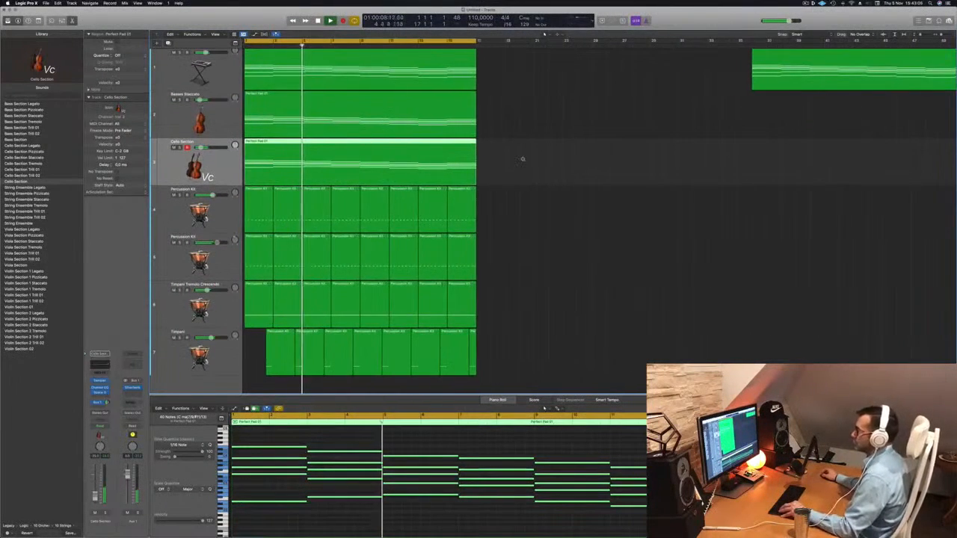
pyautogui.hscroll(-4, 518, 161)
pyautogui.hscroll(1, 479, 154)
pyautogui.click(513, 156)
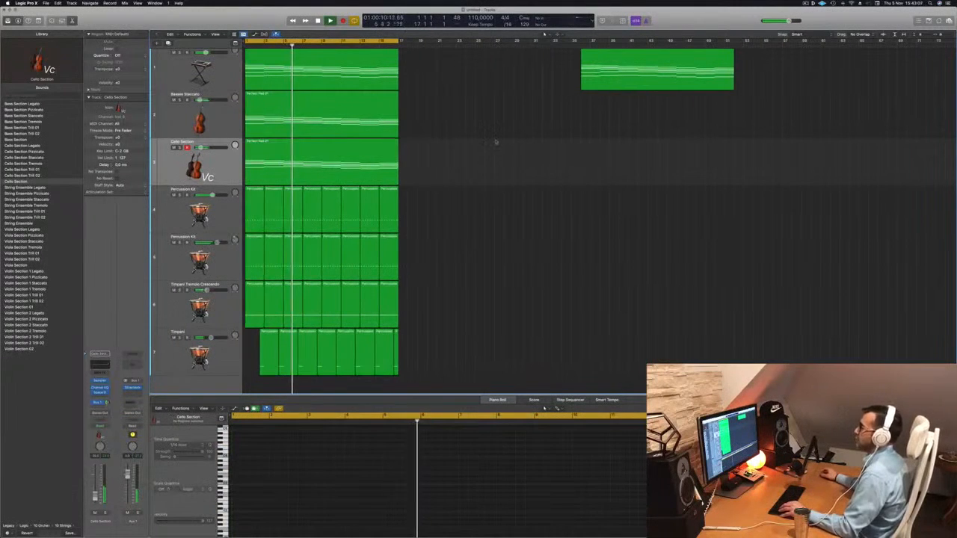
pyautogui.scroll(-4, 470, 154)
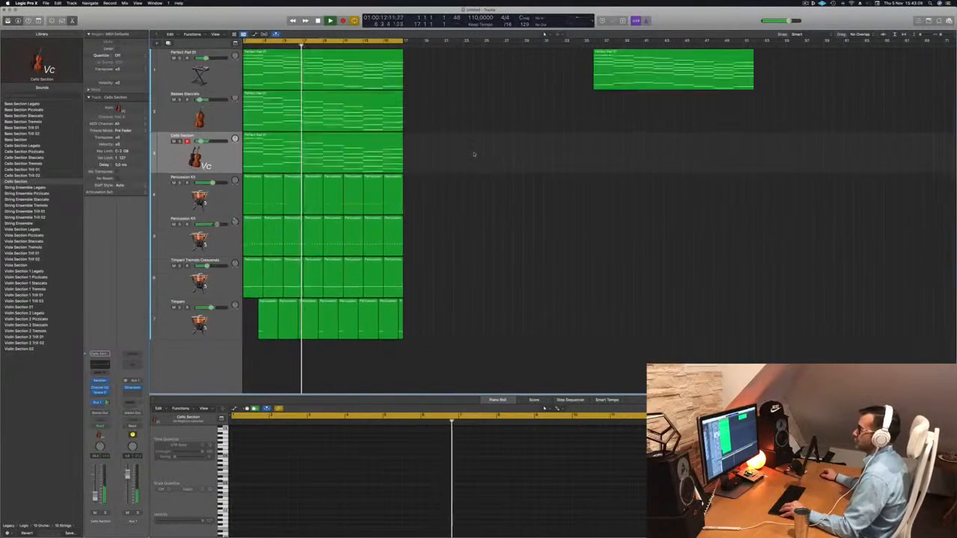
pyautogui.hscroll(1, 478, 129)
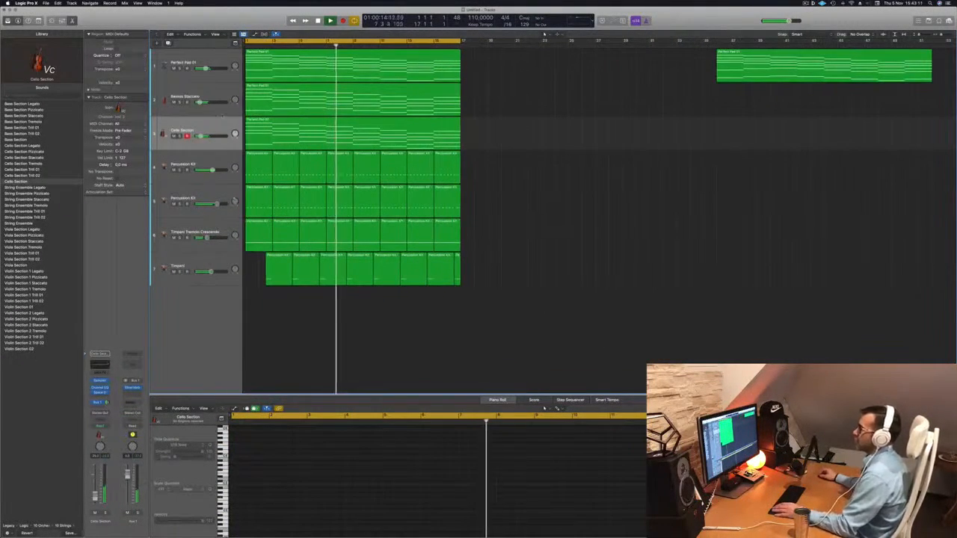
# Duplicate the Cello Section track and copy its Perfect Pad region onto the new track.
pyautogui.click(222, 115)
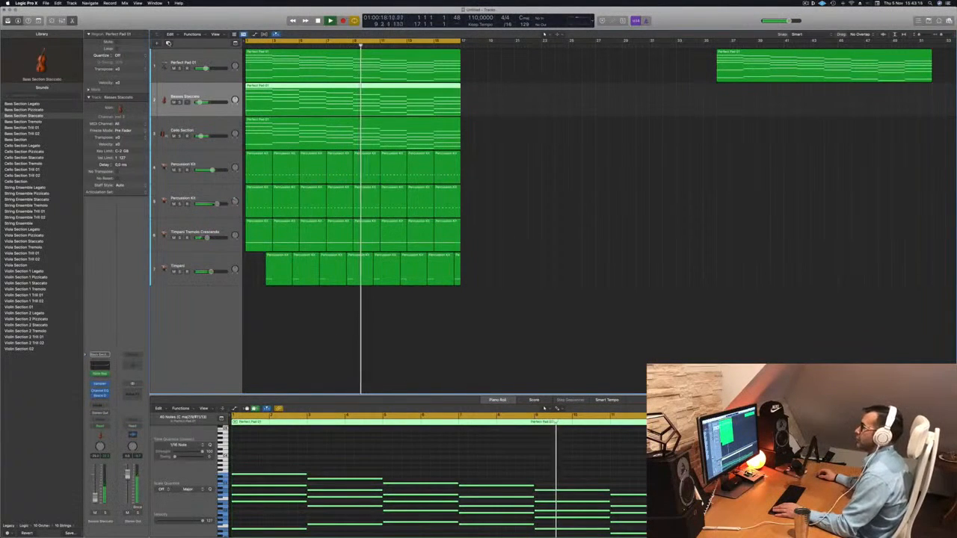
pyautogui.click(200, 128)
pyautogui.press('Return')
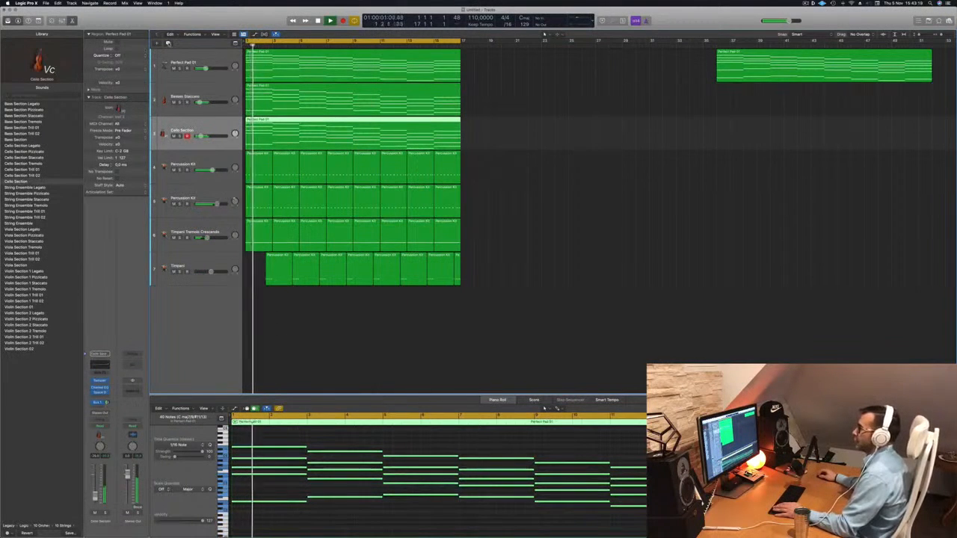
pyautogui.press('super+d')
pyautogui.moveTo(303, 135); pyautogui.dragTo(305, 169)
# Delete the lowest notes of the chords in the copied cello region, leaving only the upper voices.
pyautogui.hscroll(-5, 295, 513)
pyautogui.moveTo(265, 515); pyautogui.dragTo(579, 473)
pyautogui.press('Delete')
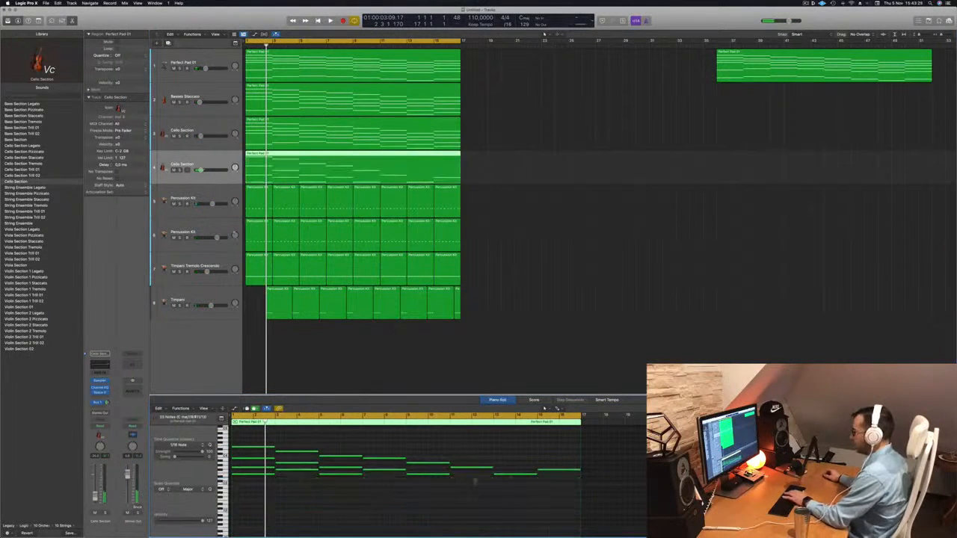
# Delete the remaining lower notes in the copied cello region, leaving only the top melody line, and play it back.
pyautogui.moveTo(291, 504); pyautogui.dragTo(441, 468)
pyautogui.press('Delete')
pyautogui.moveTo(315, 481); pyautogui.dragTo(233, 460)
pyautogui.press('Delete')
pyautogui.press('space')
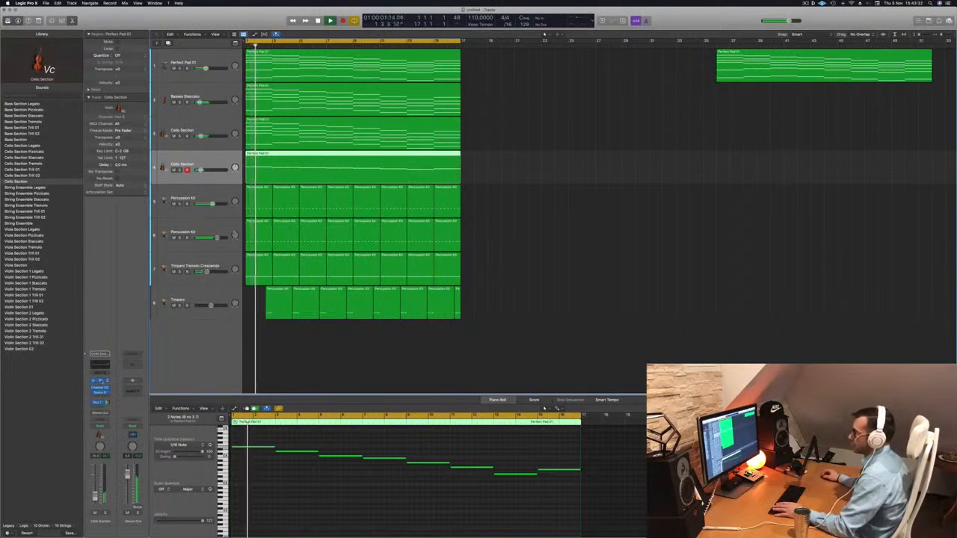
# Load the orchestral brass French Horn Solo instrument in the duplicated cello track's Sampler and adjust the track's Bus 1 send.
pyautogui.click(101, 382)
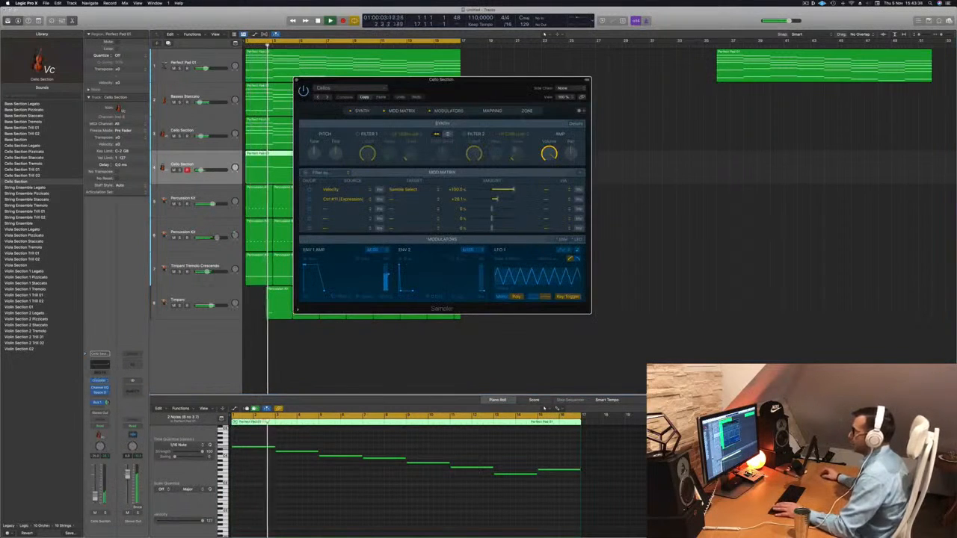
pyautogui.click(341, 88)
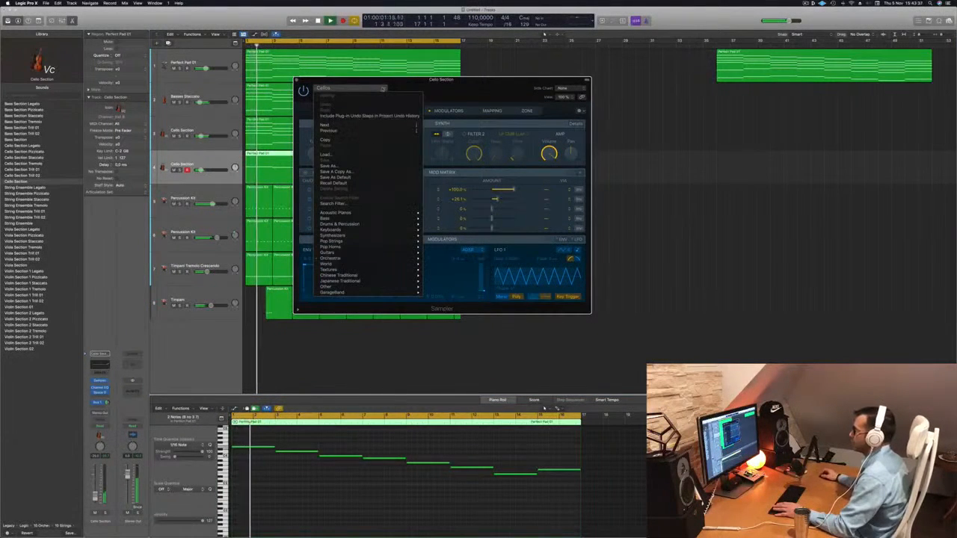
pyautogui.moveTo(363, 230)
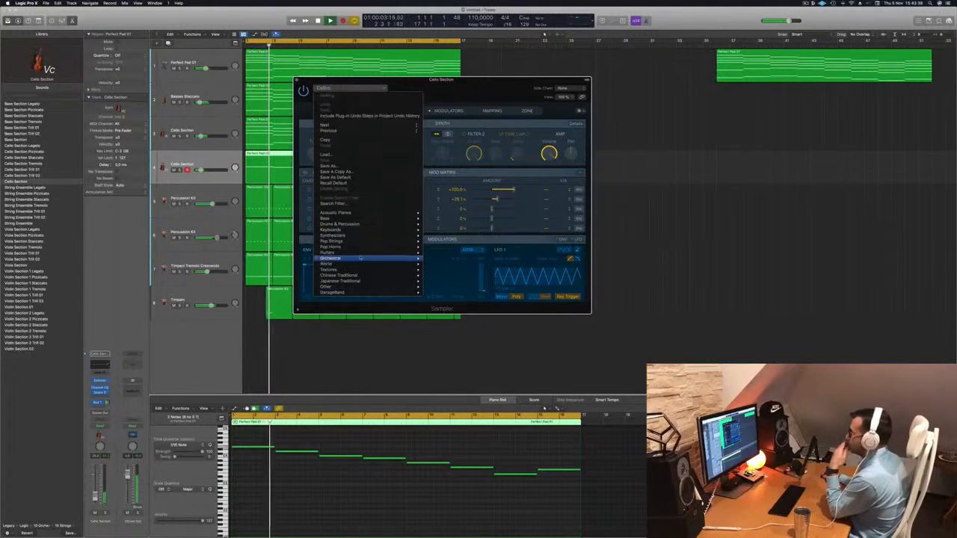
pyautogui.moveTo(359, 257)
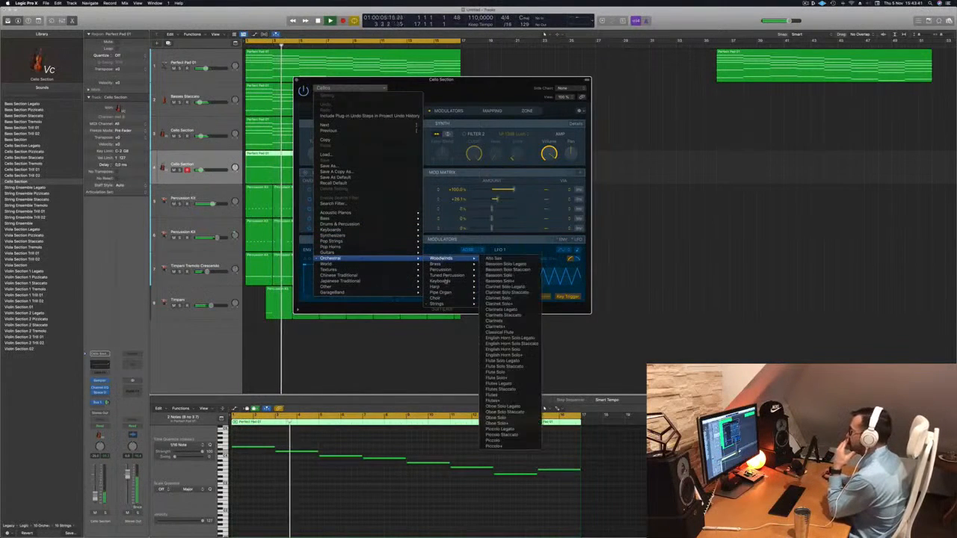
pyautogui.moveTo(450, 276)
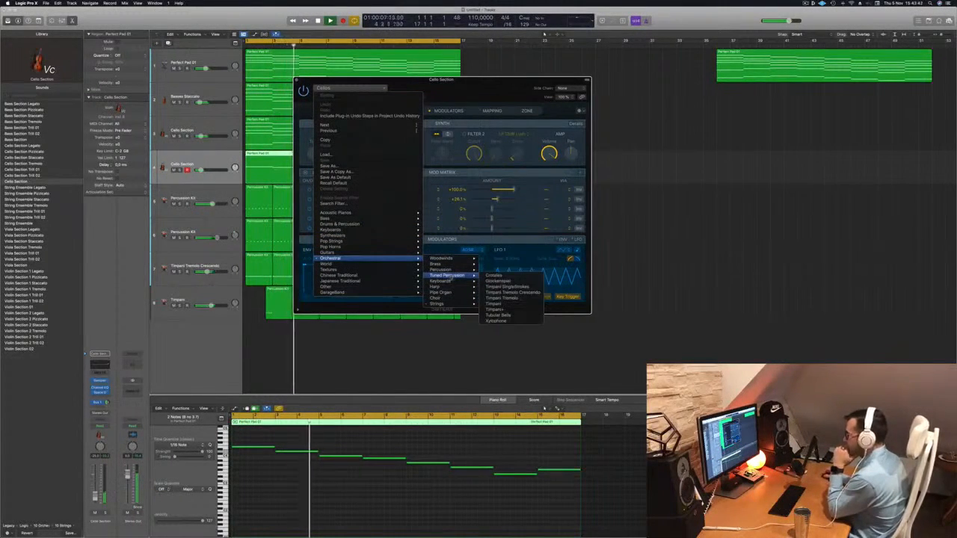
pyautogui.moveTo(451, 305)
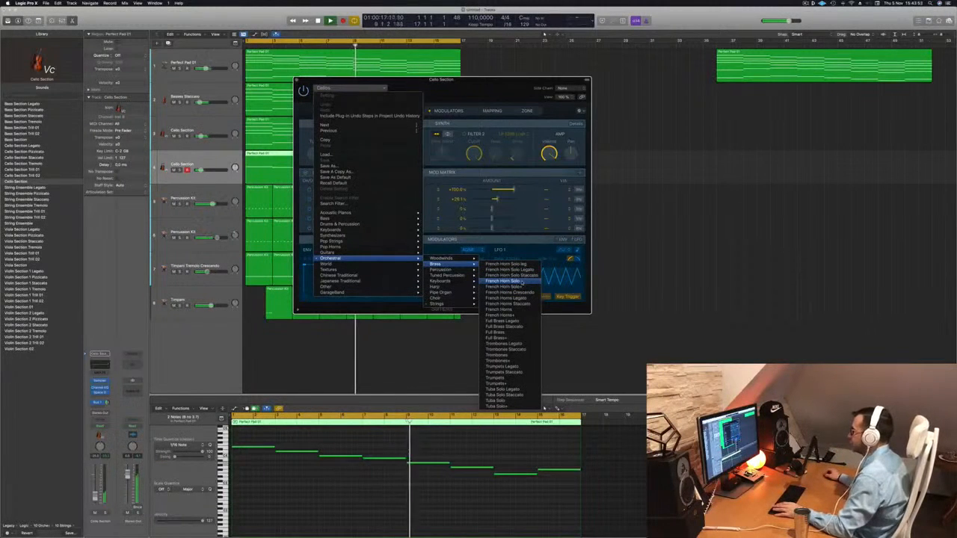
pyautogui.click(522, 282)
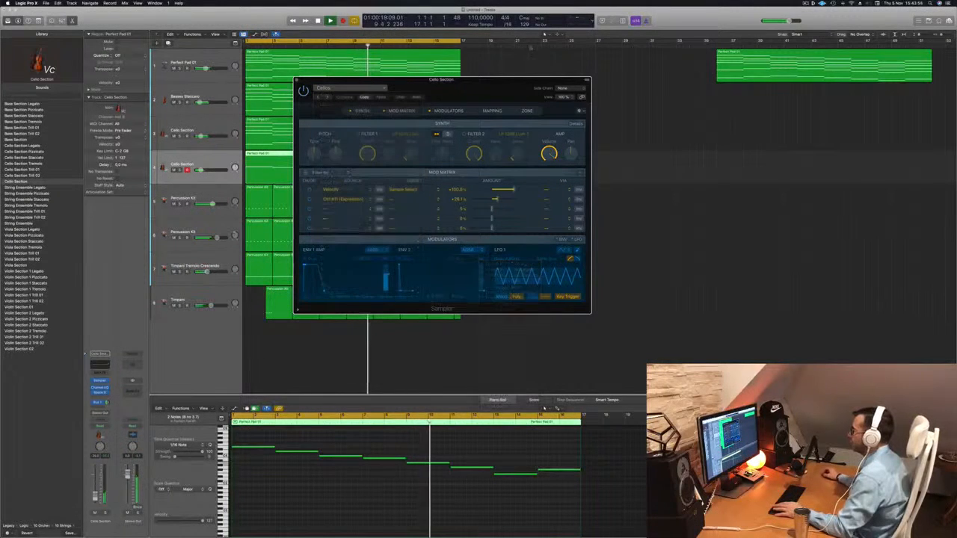
pyautogui.moveTo(502, 87); pyautogui.dragTo(660, 77)
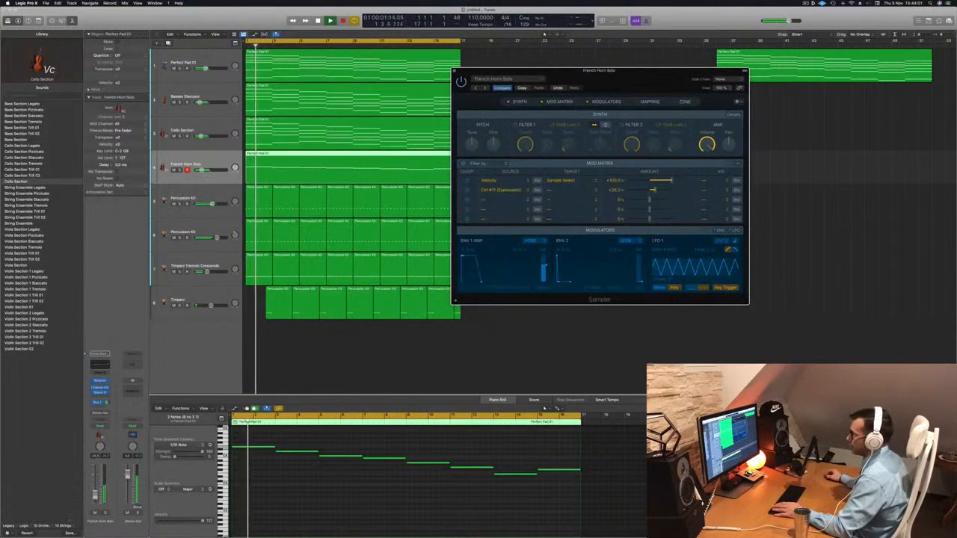
pyautogui.click(107, 403)
# Transpose all the French Horn Solo notes down one octave while soloing the track, unsolo it and close the Sampler window.
pyautogui.click(291, 508)
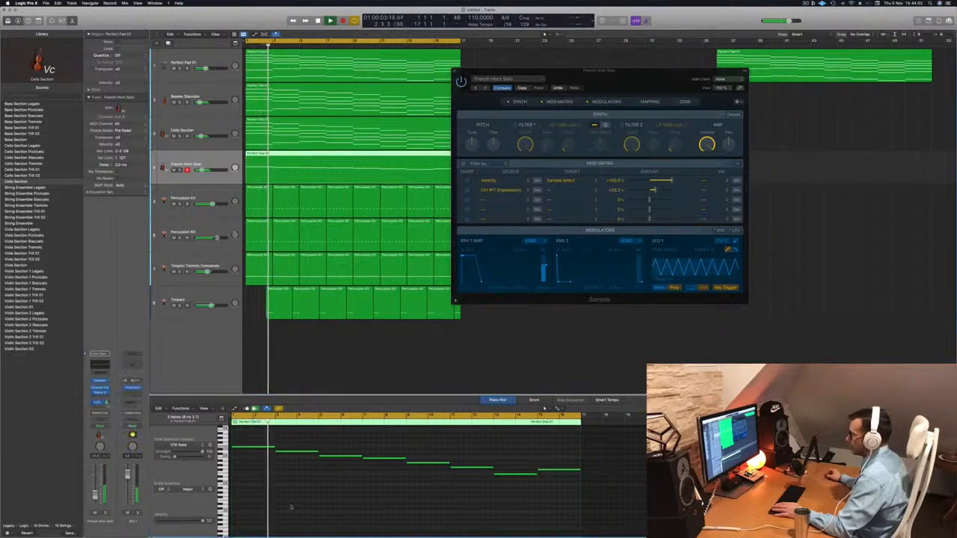
pyautogui.click(106, 513)
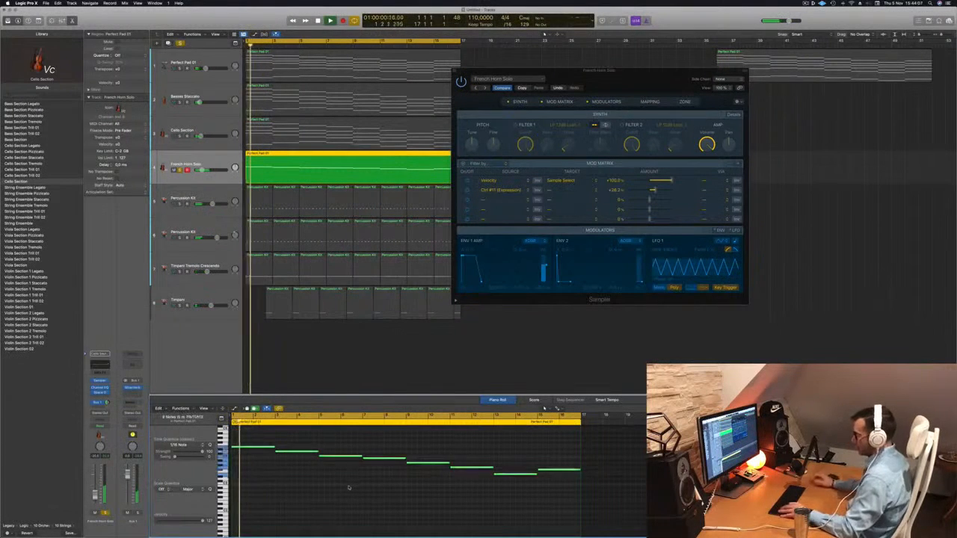
pyautogui.scroll(2, 347, 486)
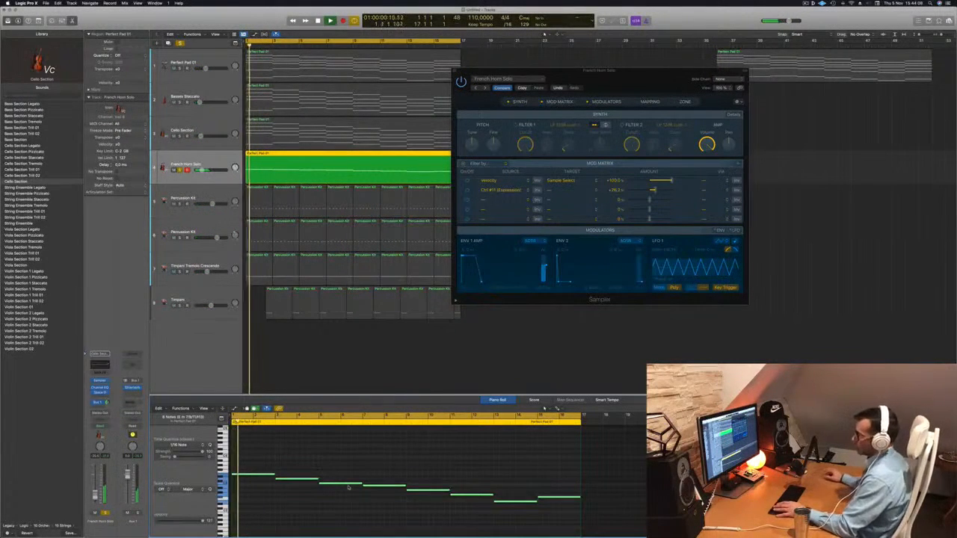
pyautogui.click(105, 513)
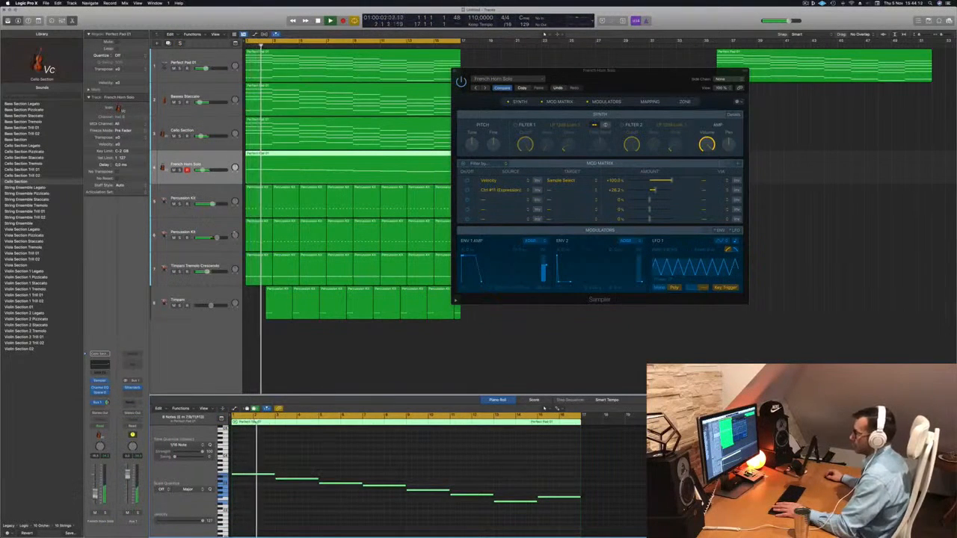
pyautogui.moveTo(624, 73); pyautogui.dragTo(388, 176)
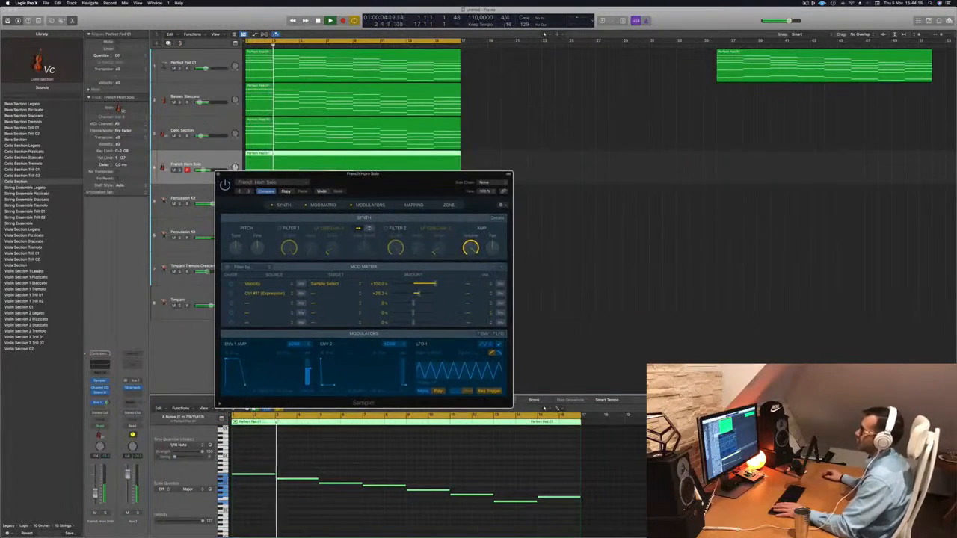
pyautogui.click(218, 174)
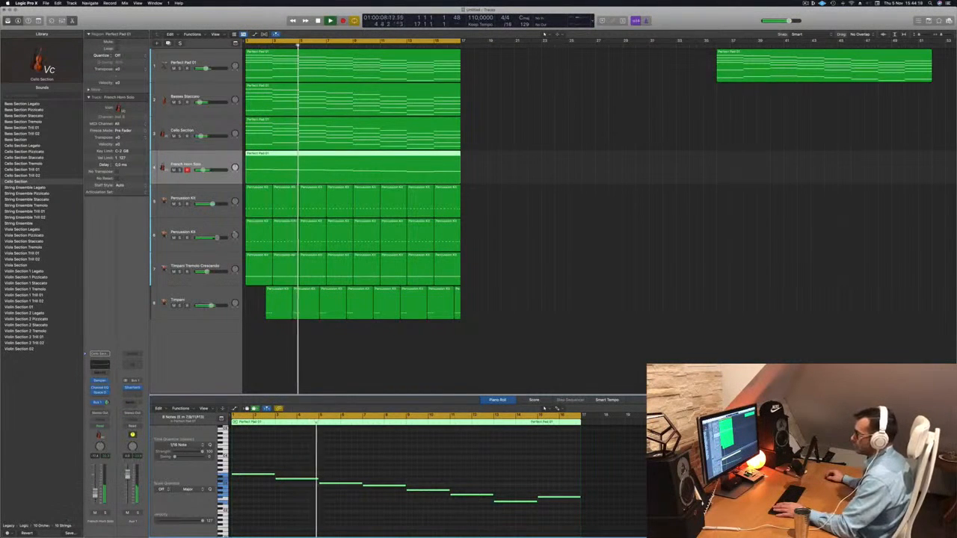
# Duplicate the French Horn Solo track and copy its Perfect Pad 01 region onto the new track.
pyautogui.press('space')
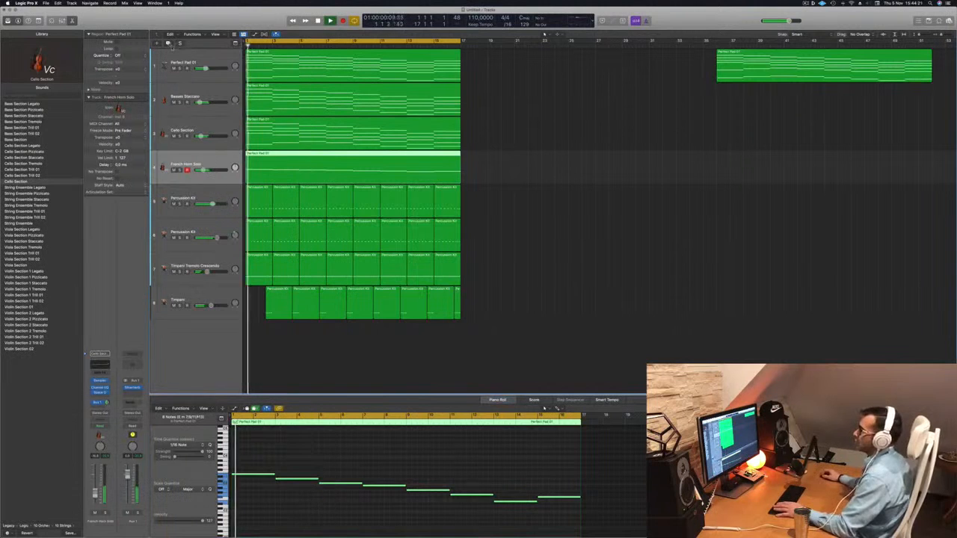
pyautogui.press('super+d')
pyautogui.press('space')
pyautogui.press('space')
pyautogui.click(333, 168)
pyautogui.moveTo(333, 168); pyautogui.dragTo(322, 202)
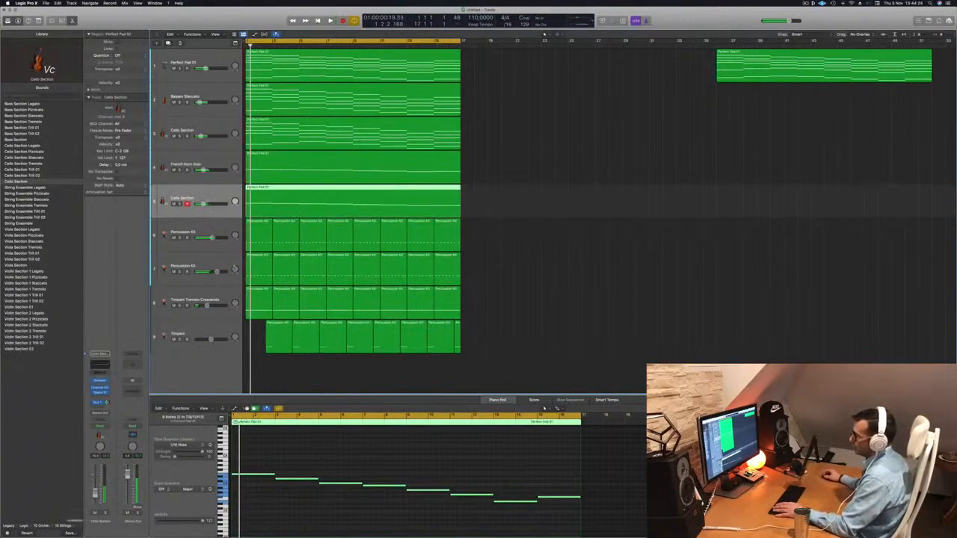
# Load French Horns Crescendo in the new track's Sampler, audition the track in solo and close the plug-in.
pyautogui.press('v')
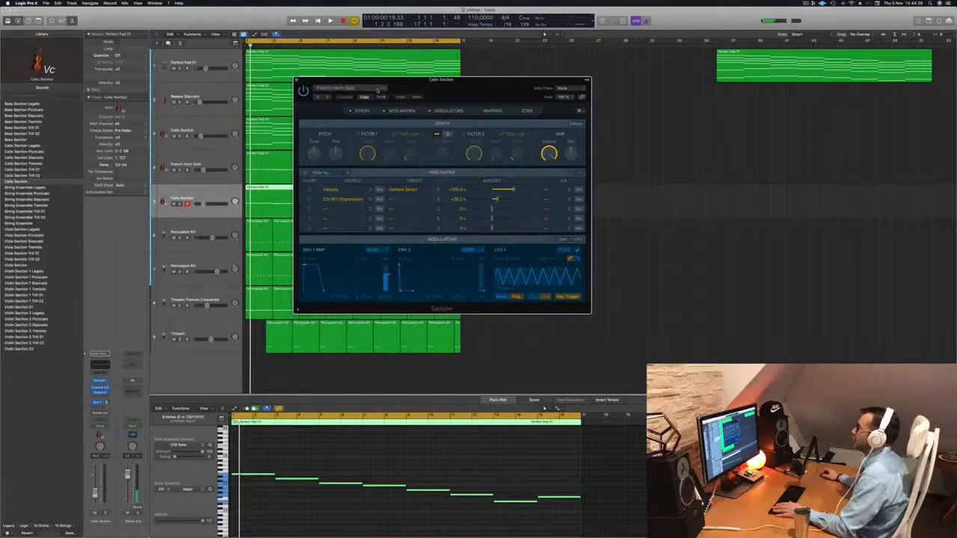
pyautogui.click(378, 88)
pyautogui.moveTo(391, 261)
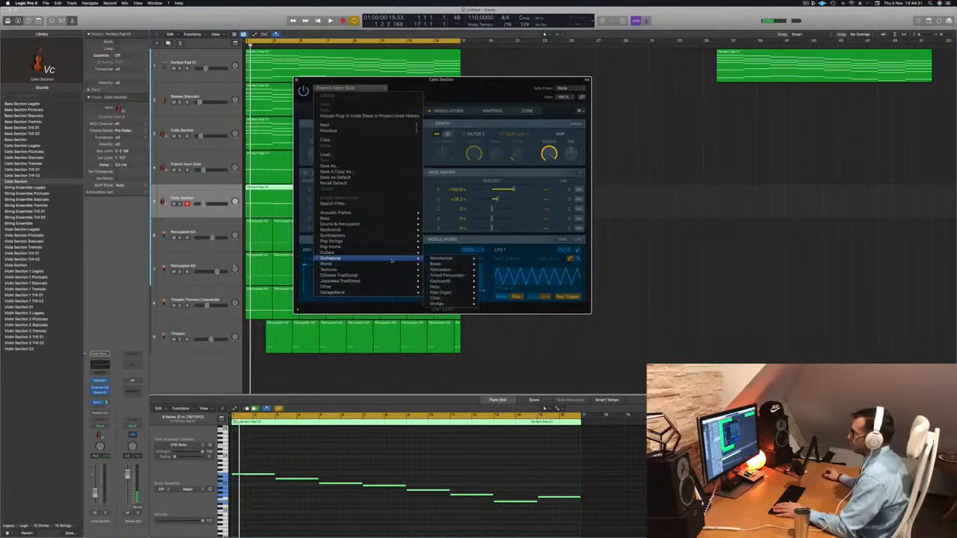
pyautogui.moveTo(467, 280)
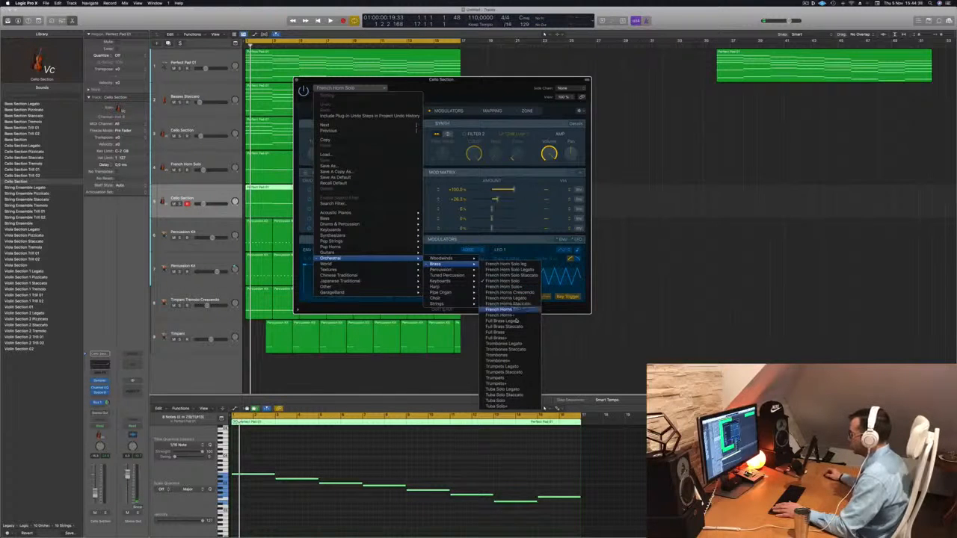
pyautogui.click(526, 296)
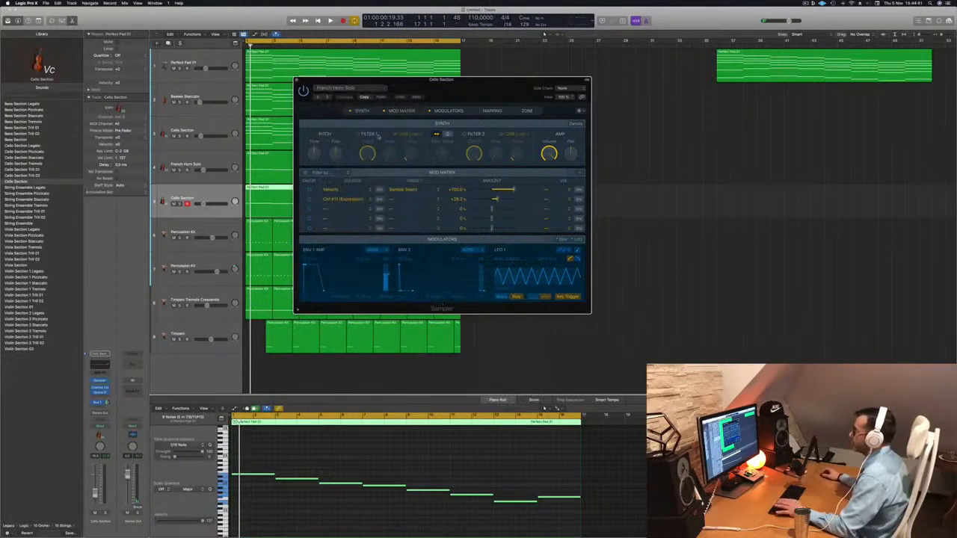
pyautogui.press('space')
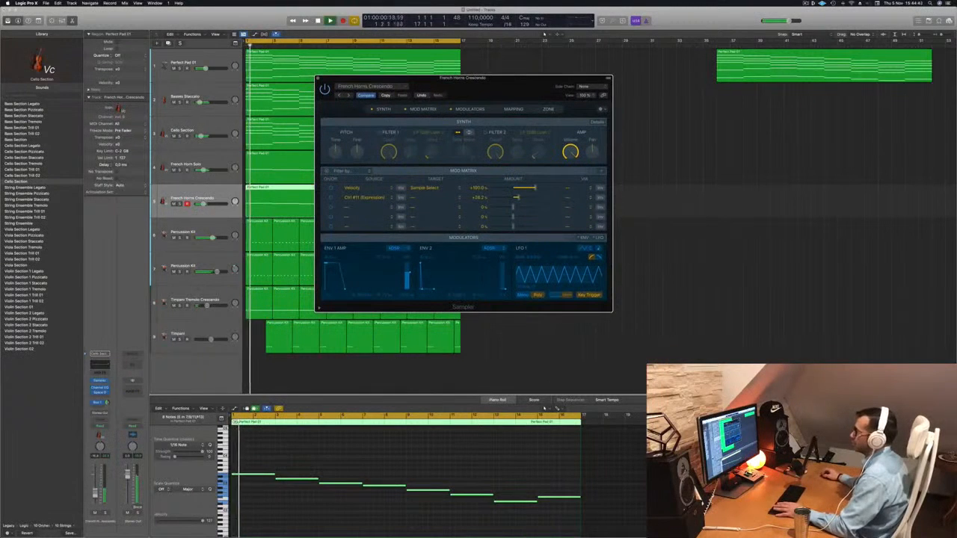
pyautogui.hotkey('ctrl', 's')
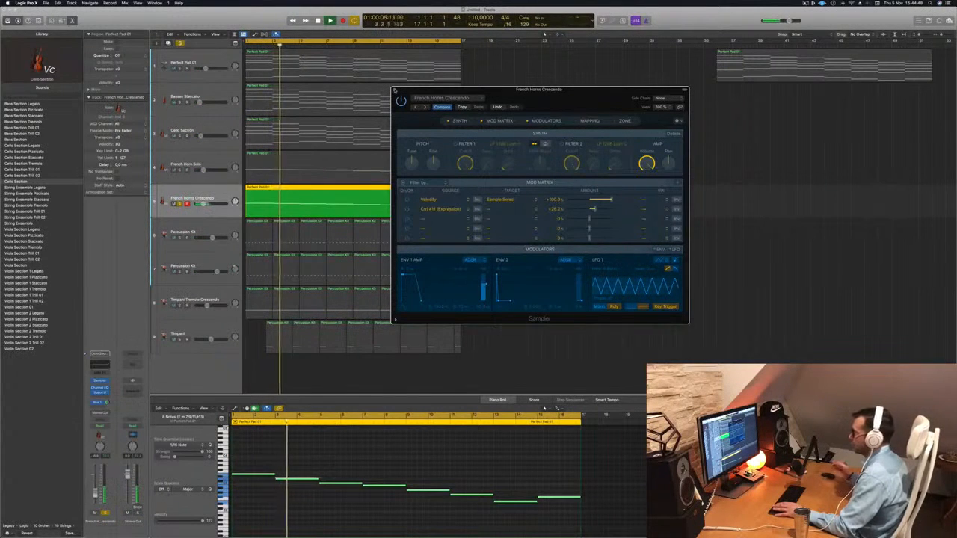
pyautogui.hotkey('ctrl', 'w')
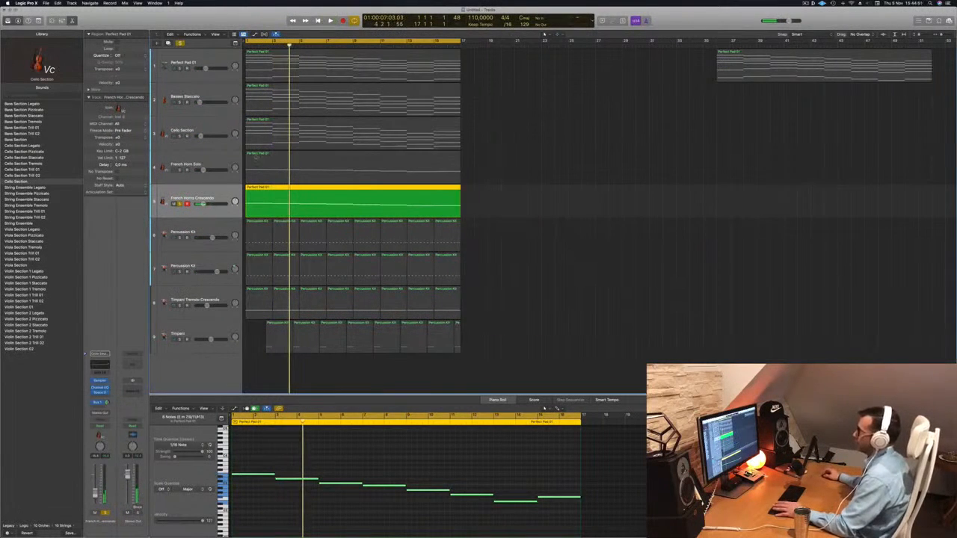
# Audition the French Horn Solo and French Horns Crescendo tracks soloed together from the start, and clear the solos.
pyautogui.click(179, 170)
pyautogui.press('Return')
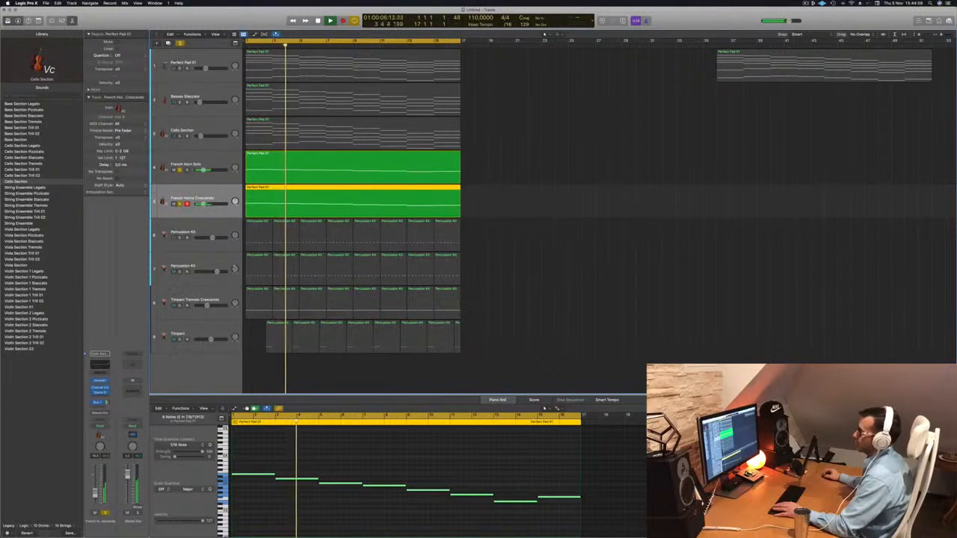
pyautogui.press('Return')
# Transpose all the notes in the French Horns Crescendo region down one octave and play the arrangement.
pyautogui.press('super+a')
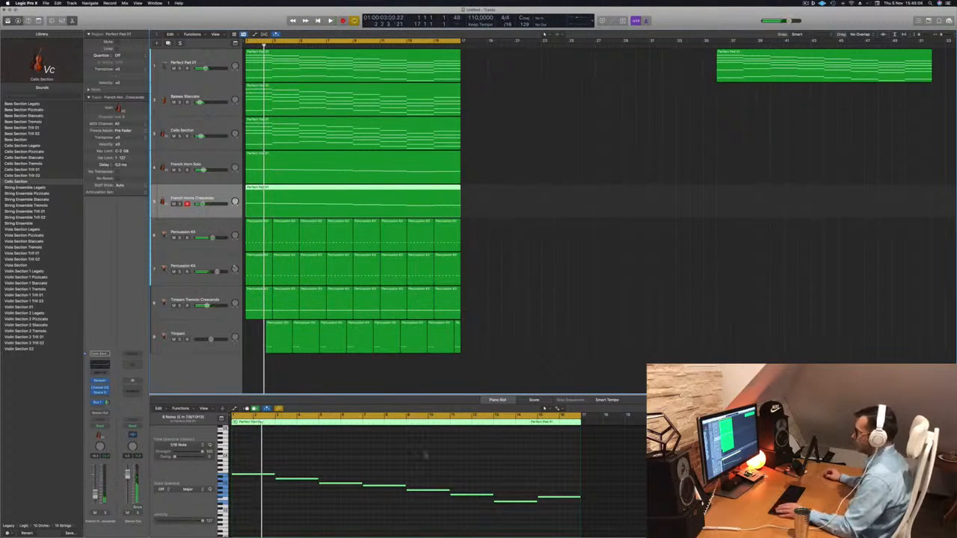
pyautogui.click(426, 454)
pyautogui.hotkey('alt', 'shift', 'Down')
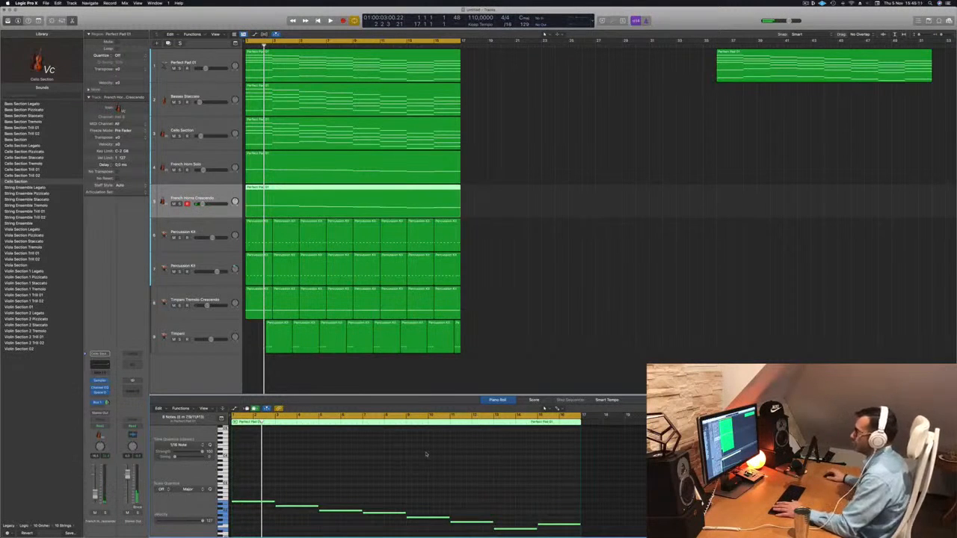
pyautogui.press('space')
pyautogui.click(559, 271)
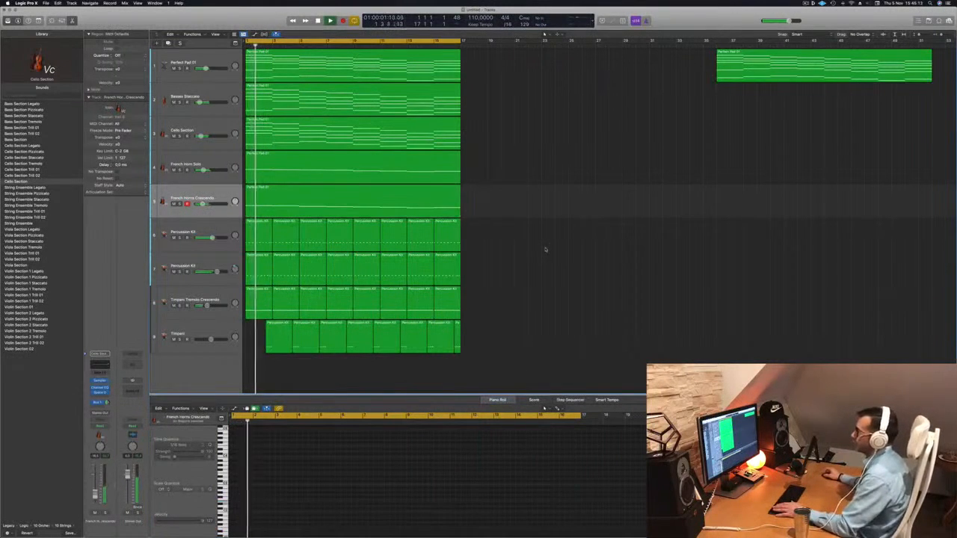
# Lower the French Horns Crescendo track's volume slightly and adjust its Bus 1 send during playback.
pyautogui.moveTo(203, 204); pyautogui.dragTo(202, 204)
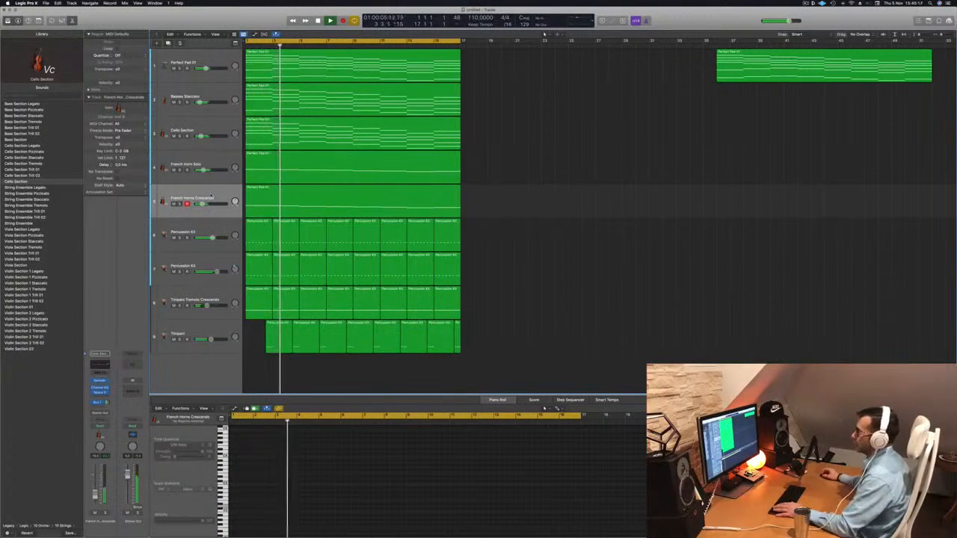
pyautogui.click(203, 204)
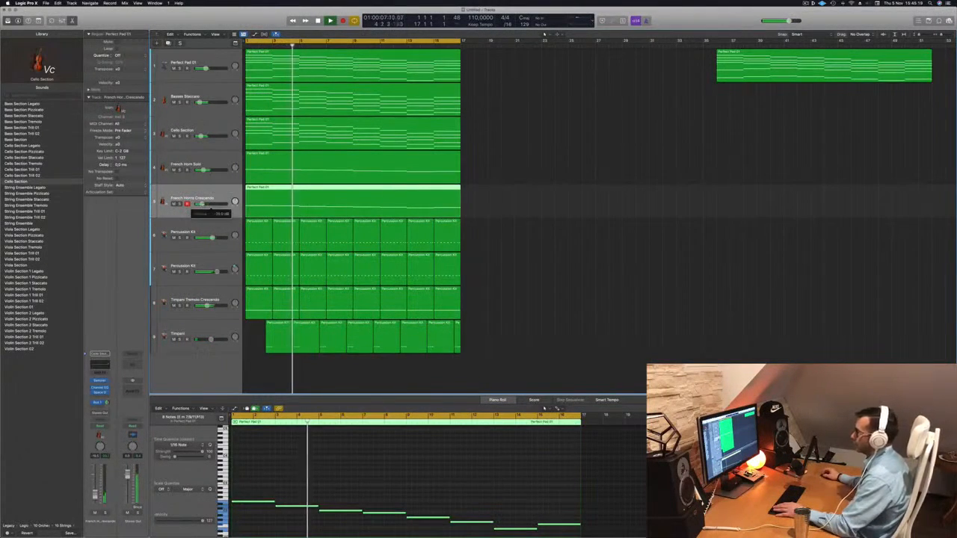
pyautogui.click(393, 471)
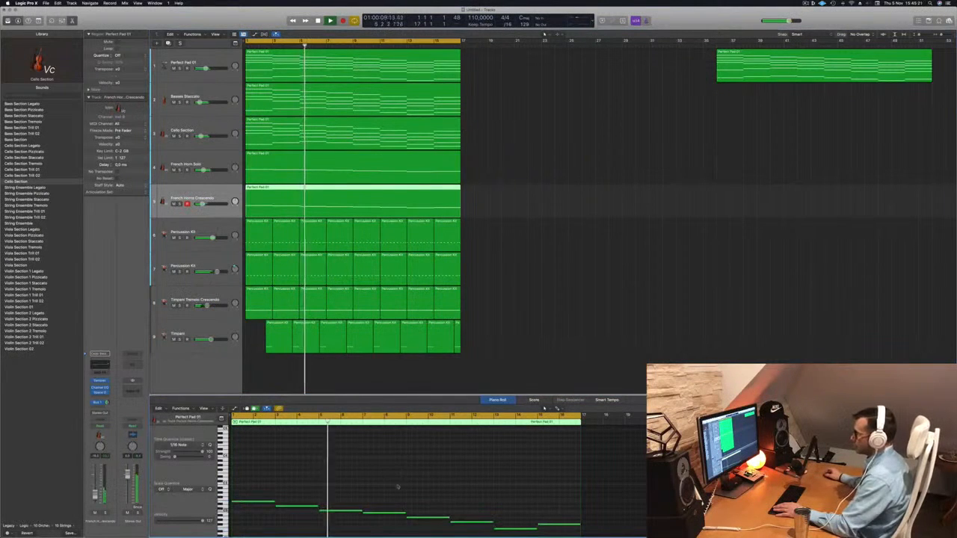
pyautogui.click(201, 204)
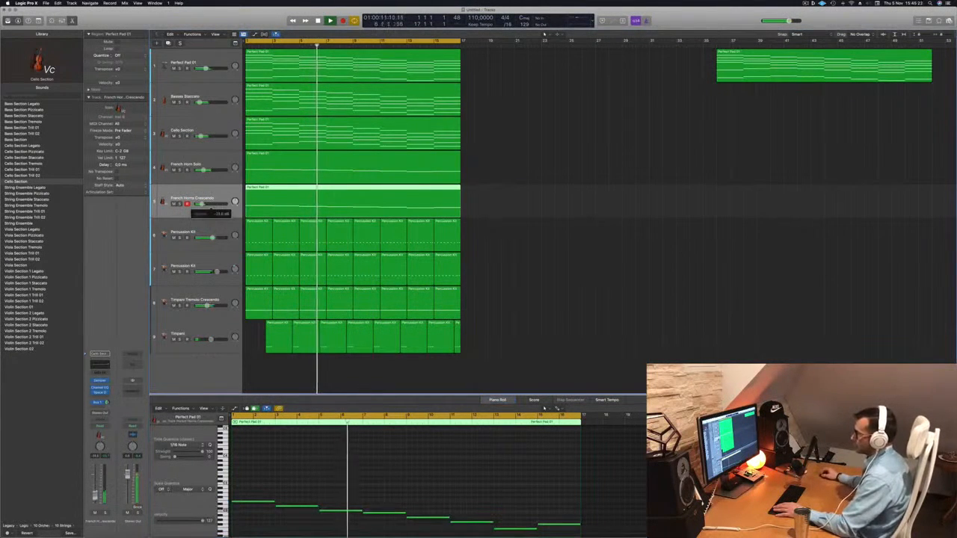
pyautogui.click(106, 403)
pyautogui.click(517, 313)
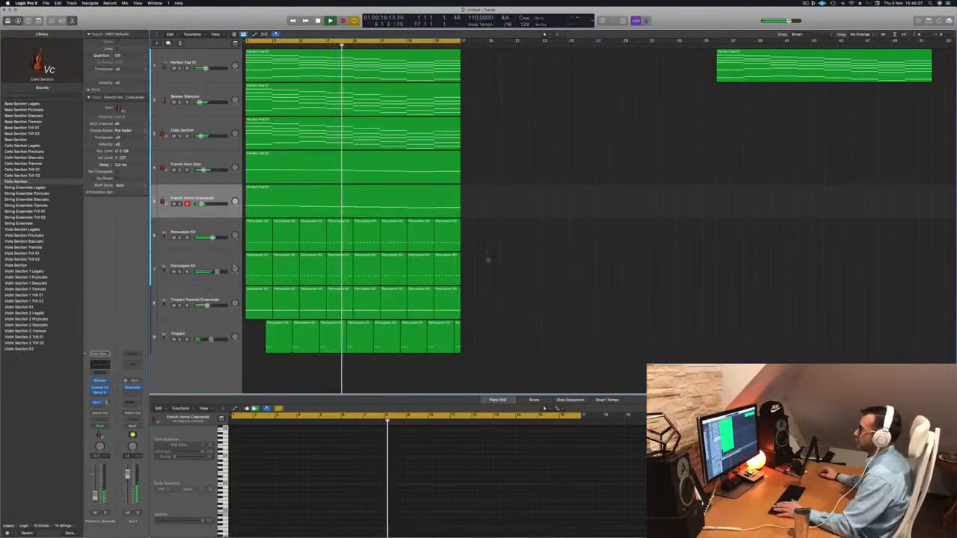
# Replay the arrangement from the start and briefly solo the second Percussion Kit track to check it.
pyautogui.press('Return')
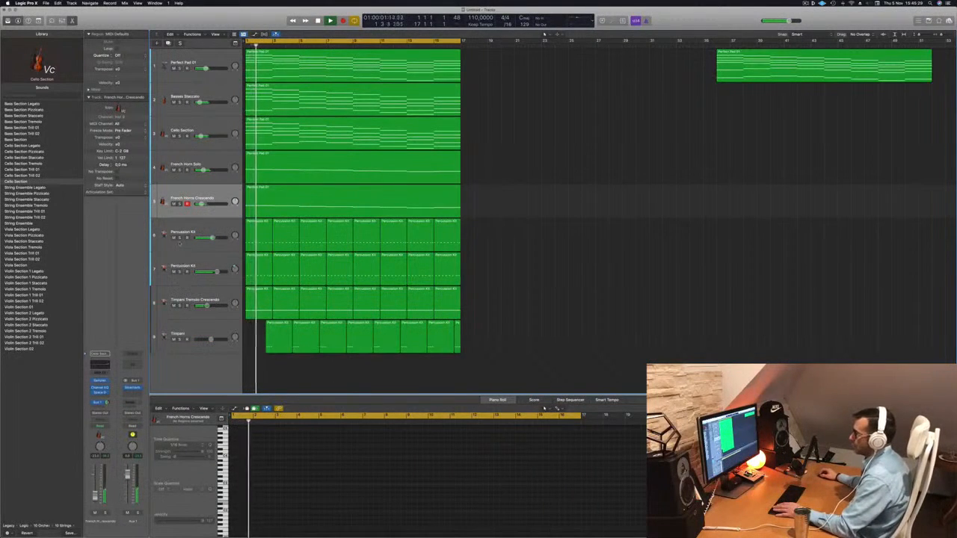
pyautogui.click(181, 272)
pyautogui.click(181, 272)
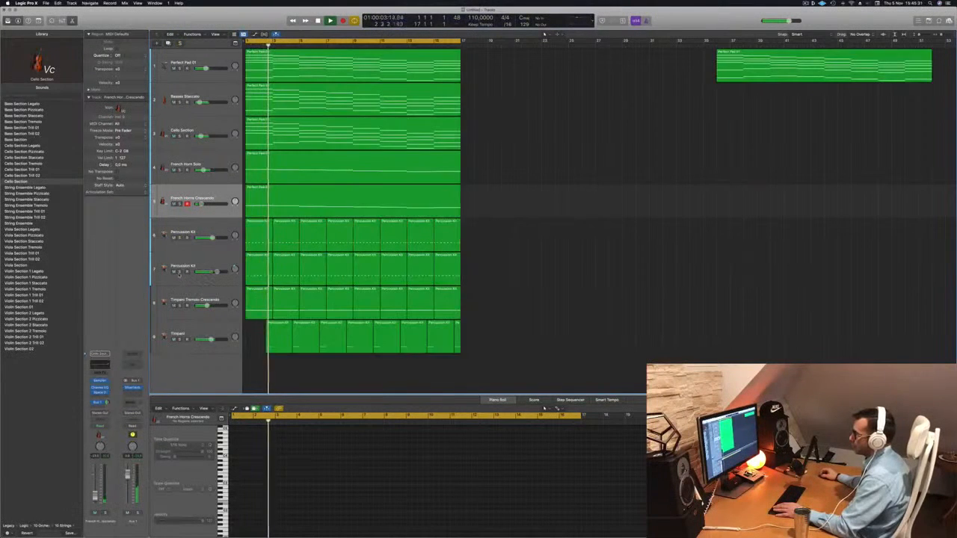
# Toggle solo on the second Percussion Kit track, select the track, and replay the arrangement from the start.
pyautogui.click(180, 272)
pyautogui.click(181, 273)
pyautogui.click(230, 270)
pyautogui.press('Return')
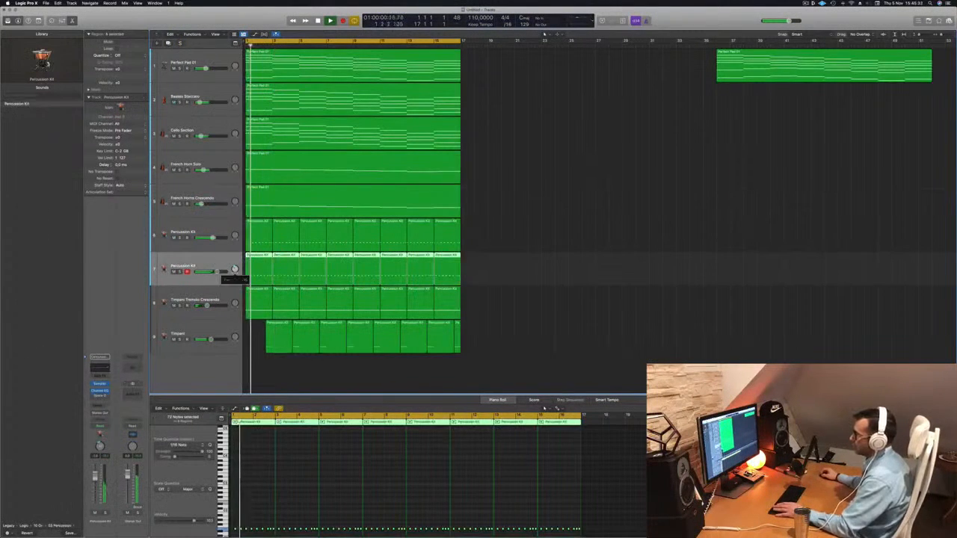
# Try a high-cut filter at 1890 Hz in the second Percussion Kit track's Channel EQ.
pyautogui.click(104, 371)
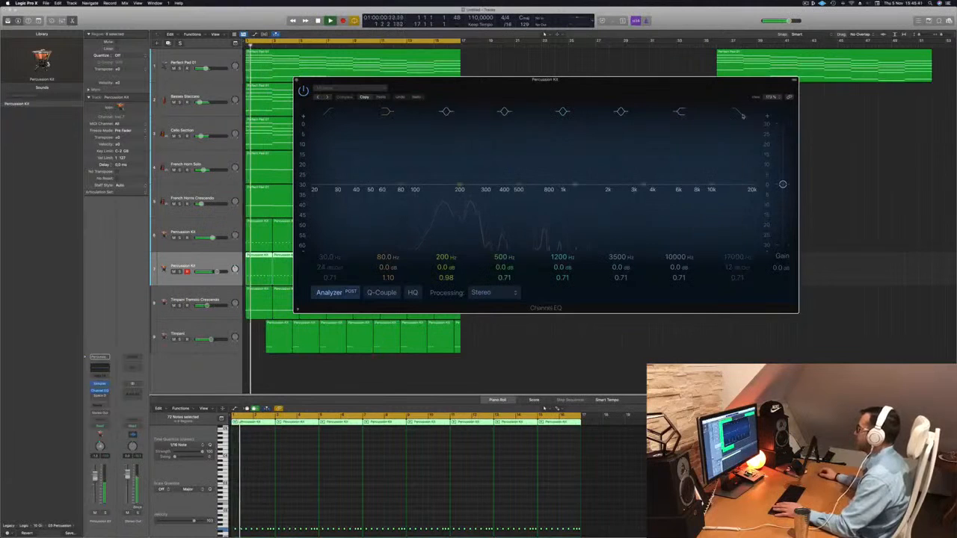
pyautogui.click(732, 169)
pyautogui.moveTo(744, 189); pyautogui.dragTo(598, 191)
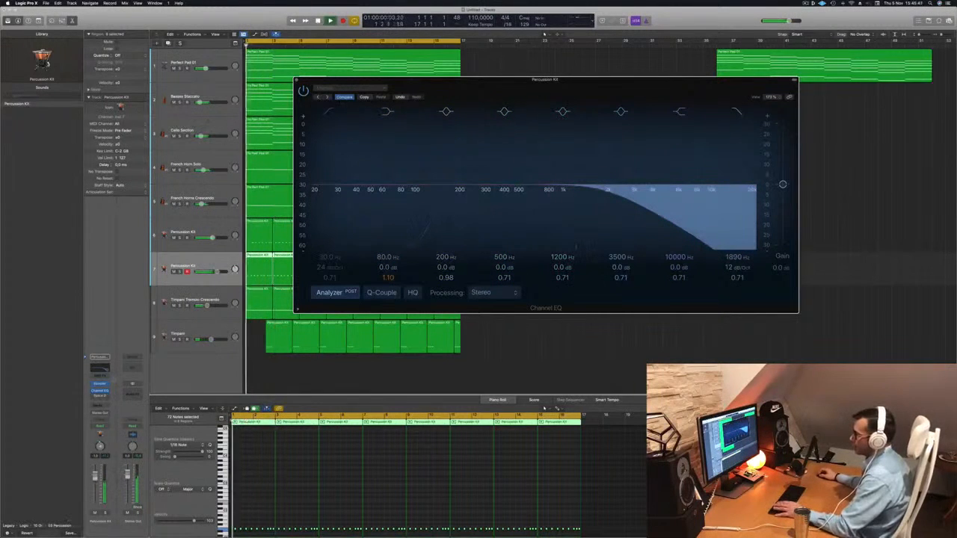
# Transpose all the selected notes in the second Percussion Kit track's regions and replay the arrangement from the start.
pyautogui.click(296, 507)
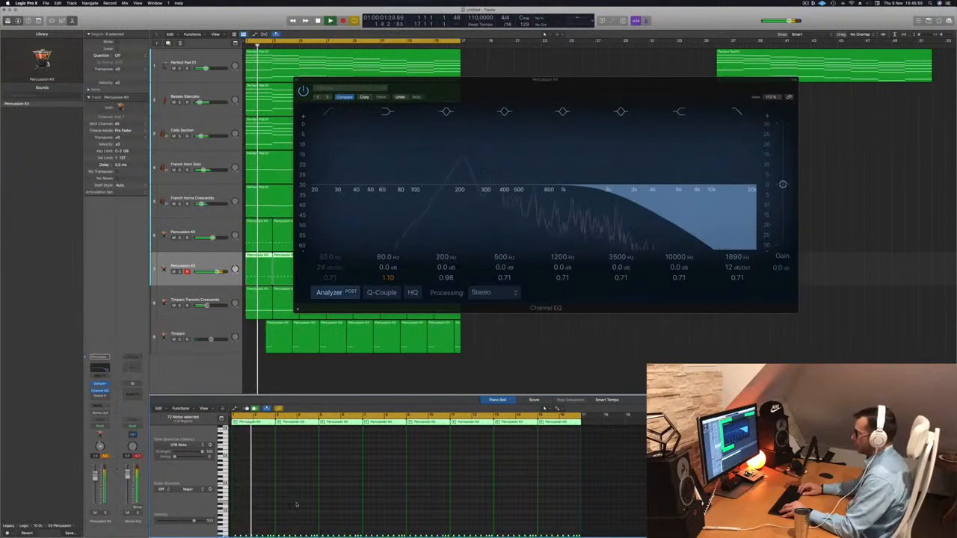
pyautogui.hotkey('alt', 'shift', 'Up')
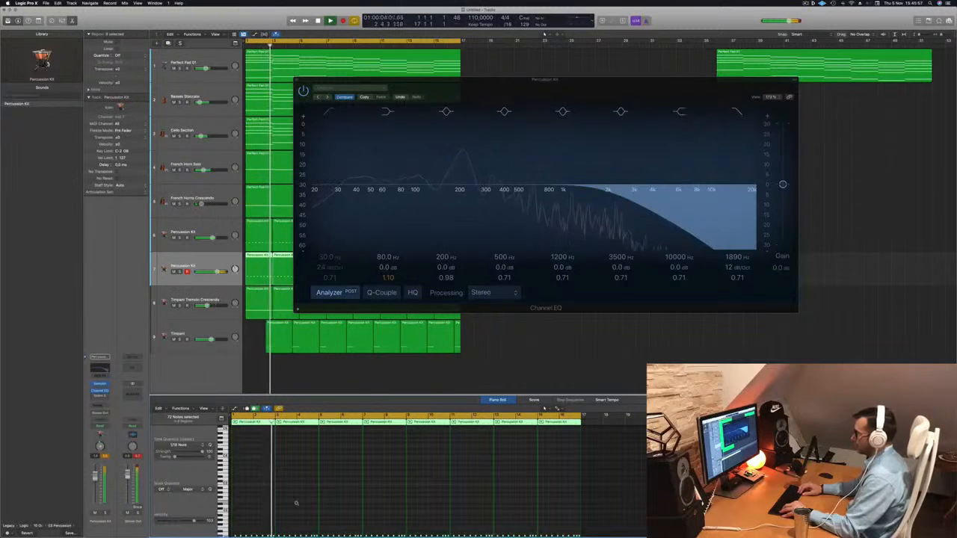
pyautogui.press('Return')
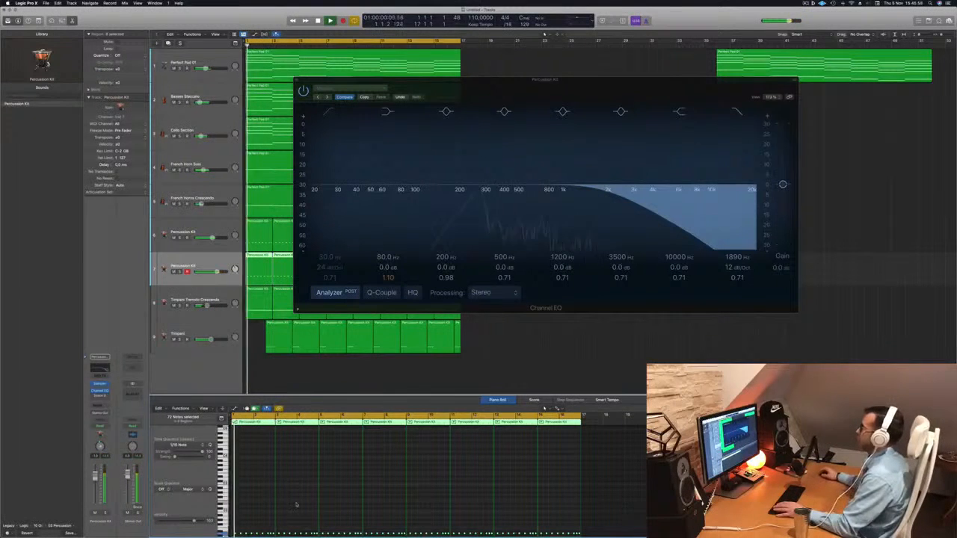
# Turn off the high-cut filter in the second Percussion Kit track's Channel EQ, lower the track's volume, and close the EQ.
pyautogui.click(737, 112)
pyautogui.moveTo(761, 90); pyautogui.dragTo(941, 96)
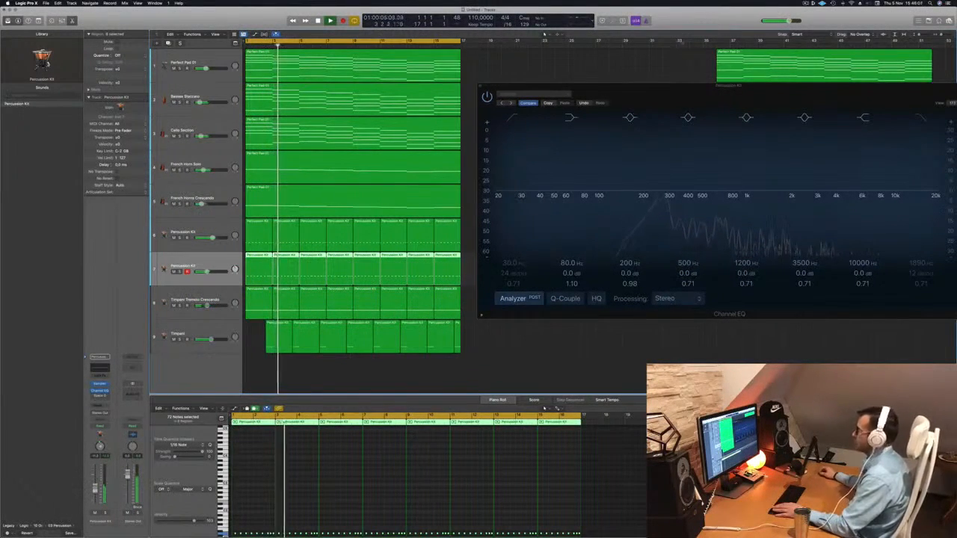
pyautogui.moveTo(780, 85); pyautogui.dragTo(533, 135)
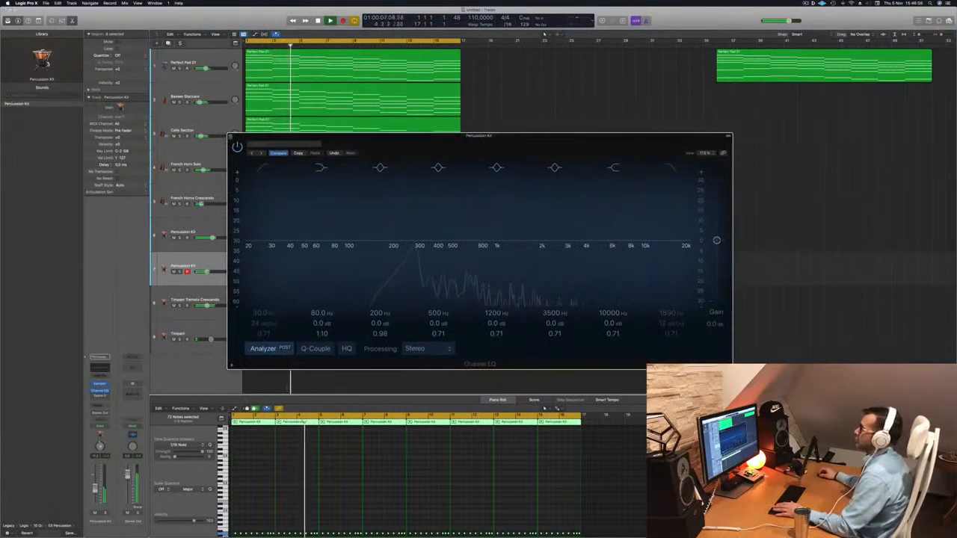
pyautogui.click(231, 135)
# Shorten all the notes in the second Percussion Kit track's regions and replay the arrangement from the start.
pyautogui.click(293, 508)
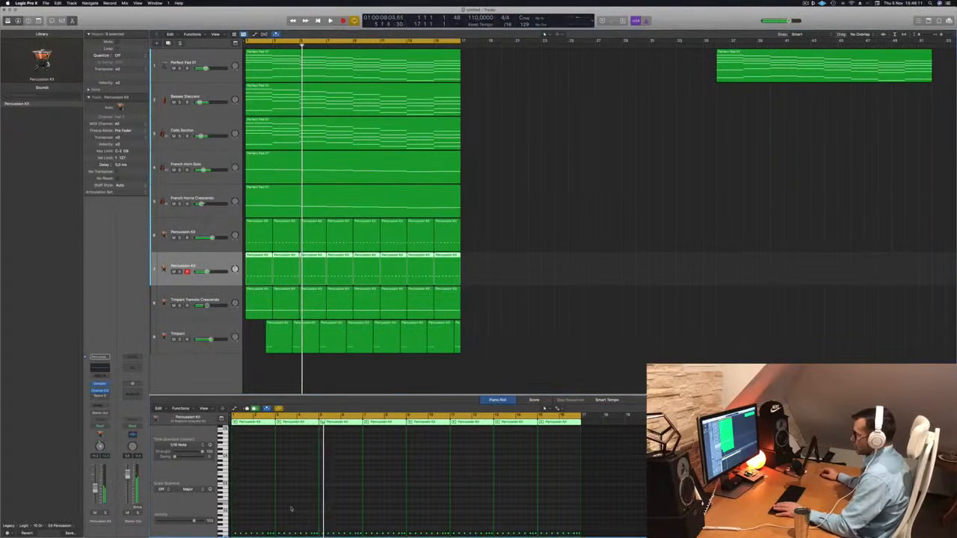
pyautogui.press('Return')
pyautogui.scroll(1, 295, 508)
pyautogui.scroll(1, 336, 507)
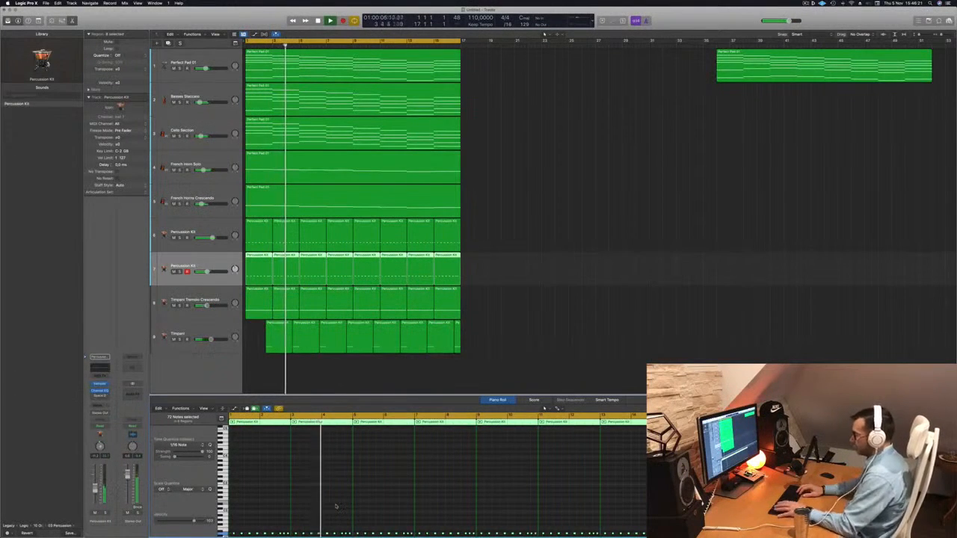
pyautogui.press('Return')
pyautogui.scroll(5, 335, 505)
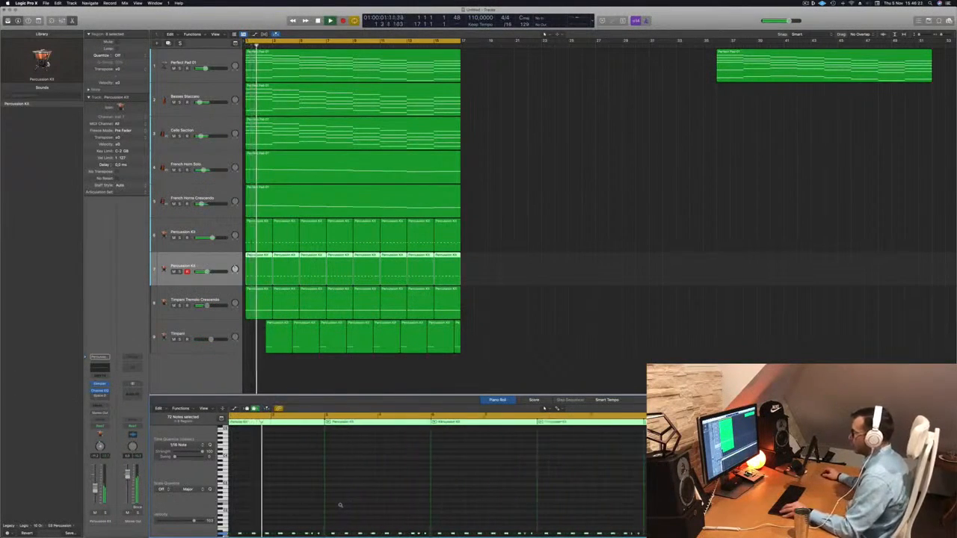
pyautogui.scroll(-3, 367, 511)
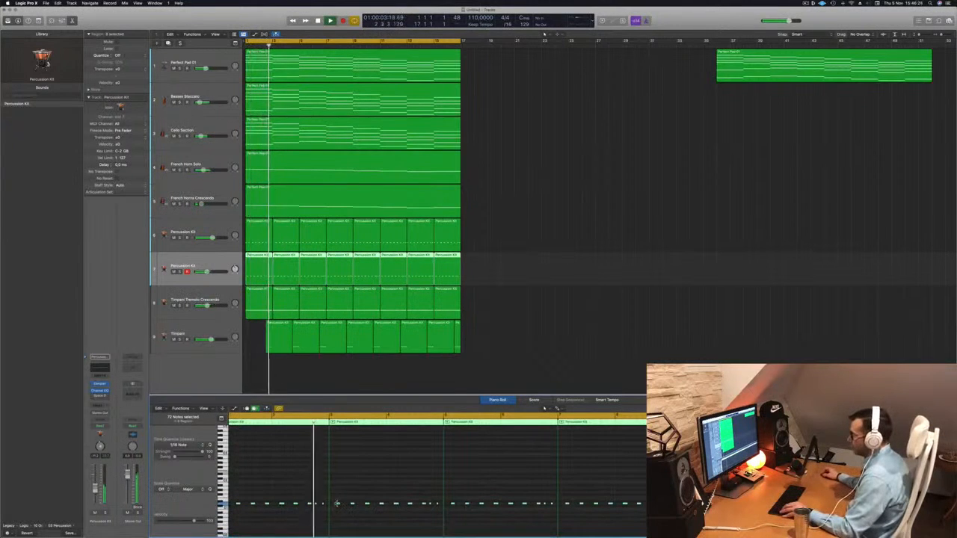
pyautogui.moveTo(338, 505); pyautogui.dragTo(333, 508)
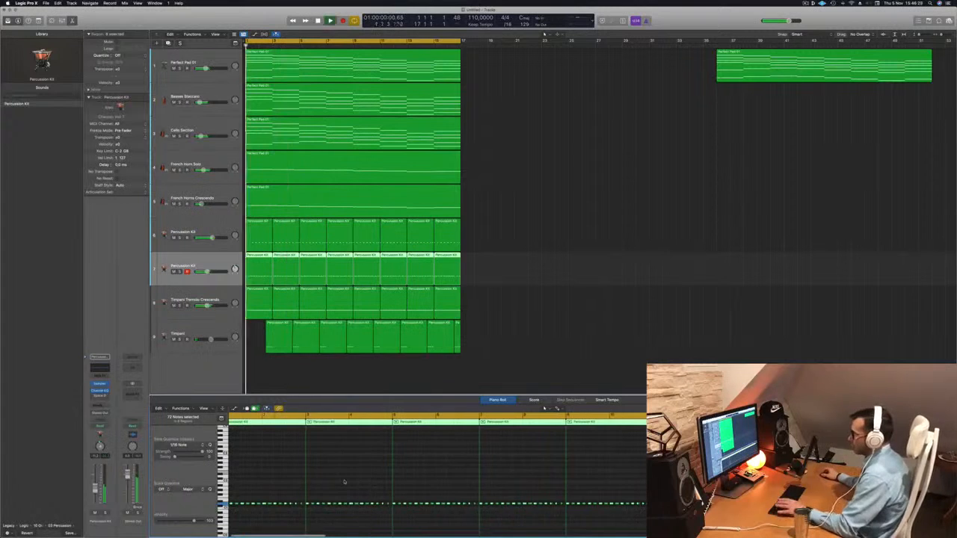
pyautogui.press('Return')
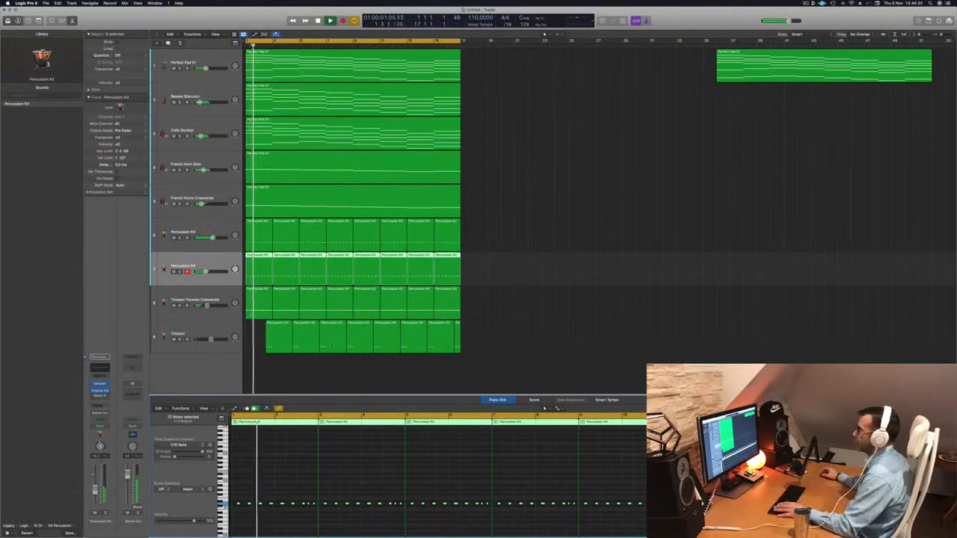
# Clear the region selection and select the Basses Staccato track while the arrangement plays.
pyautogui.scroll(2, 515, 184)
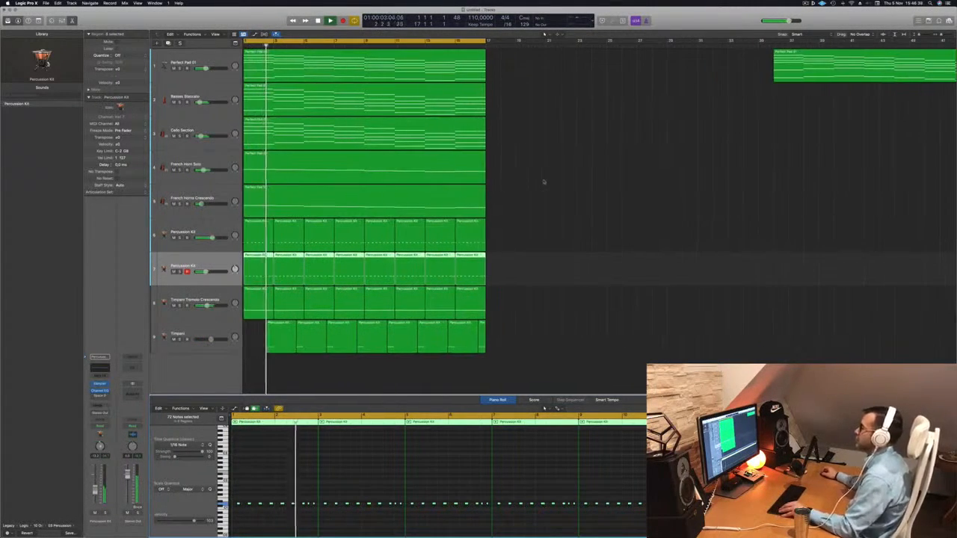
pyautogui.scroll(-8, 543, 180)
pyautogui.scroll(2, 474, 183)
pyautogui.scroll(1, 477, 182)
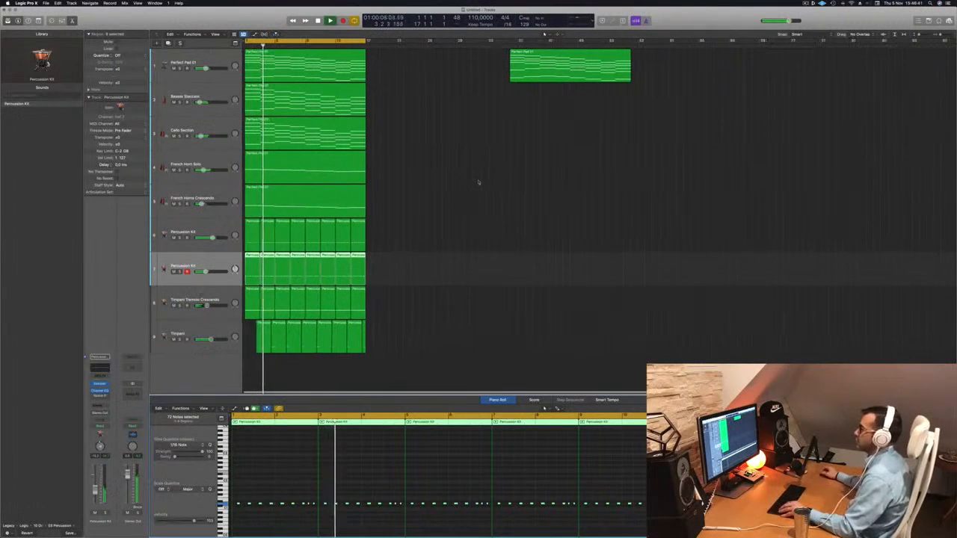
pyautogui.click(454, 177)
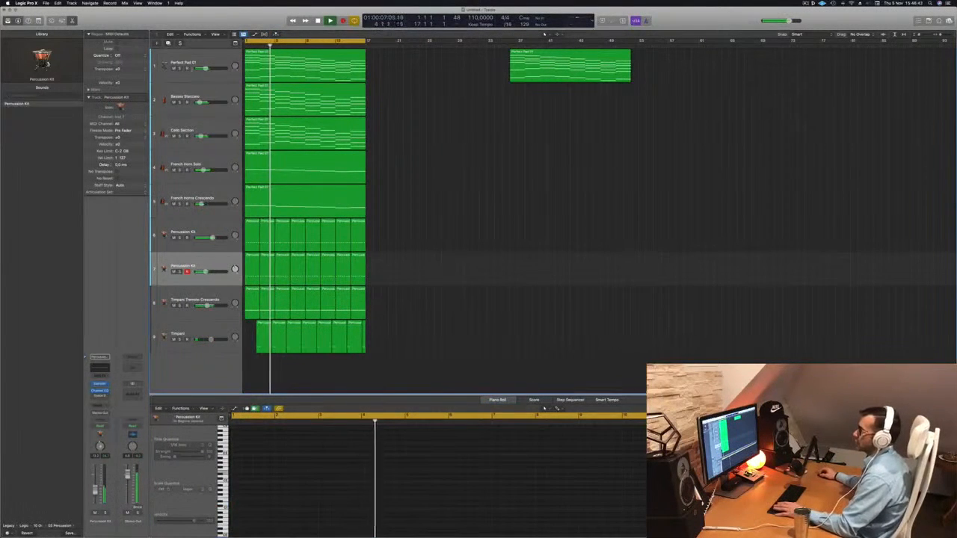
pyautogui.click(204, 96)
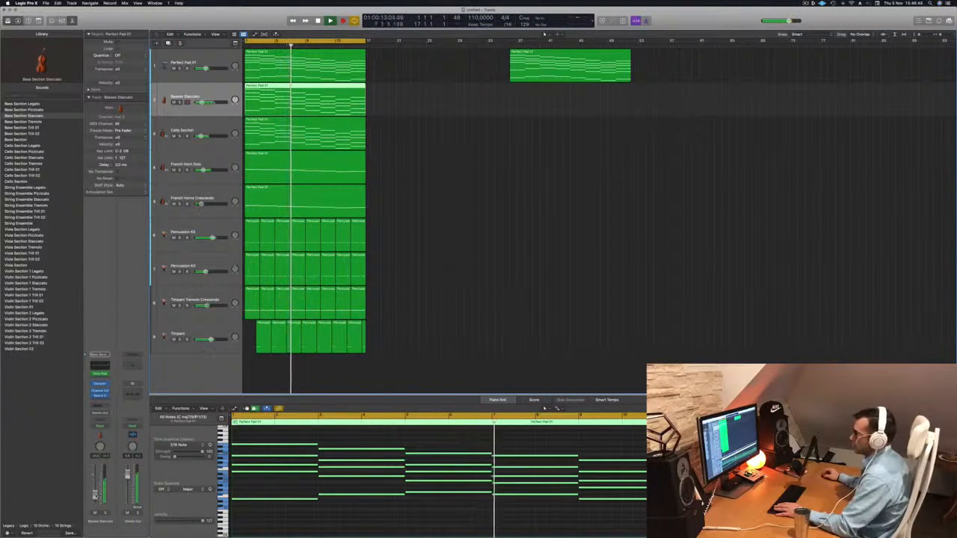
# Audition the Perfect Pad 01 track in solo within the arrangement.
pyautogui.click(442, 156)
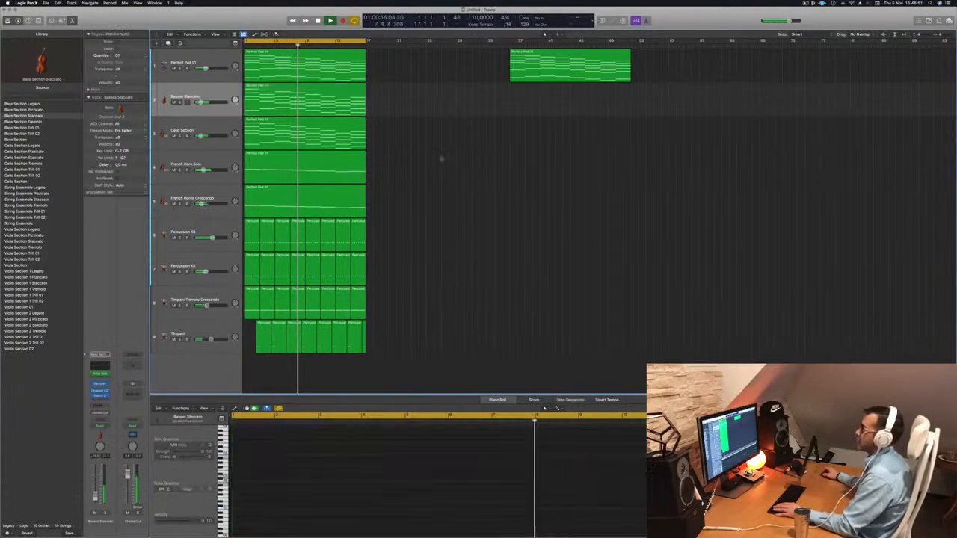
pyautogui.scroll(7, 477, 187)
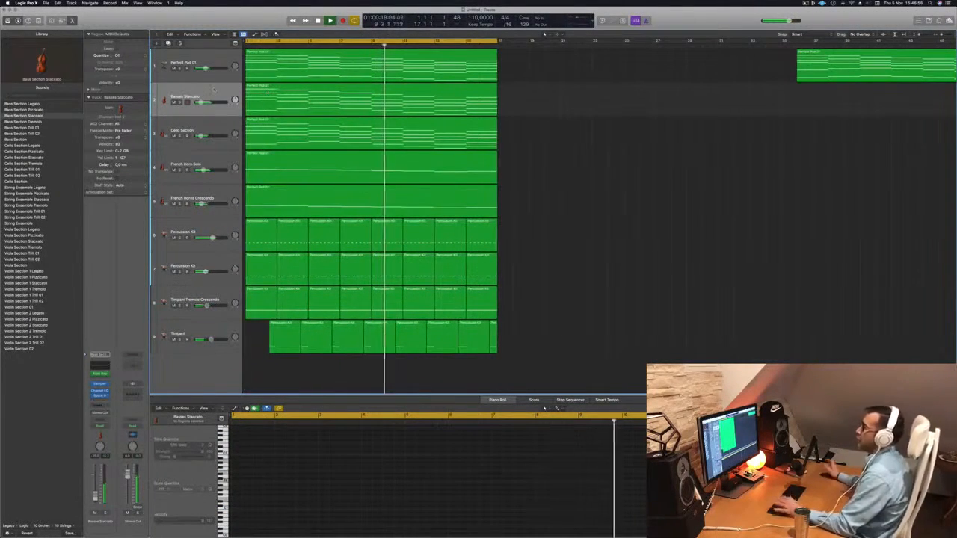
pyautogui.click(179, 68)
pyautogui.click(179, 68)
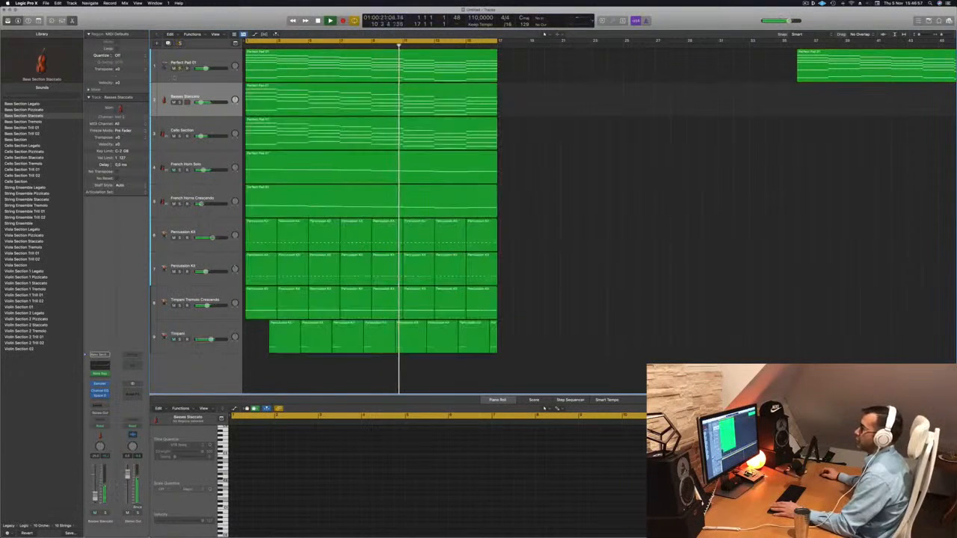
# Duplicate the Basses Staccato track and put a copy of its Perfect Pad 01 region on the new track.
pyautogui.press('Return')
pyautogui.click(213, 95)
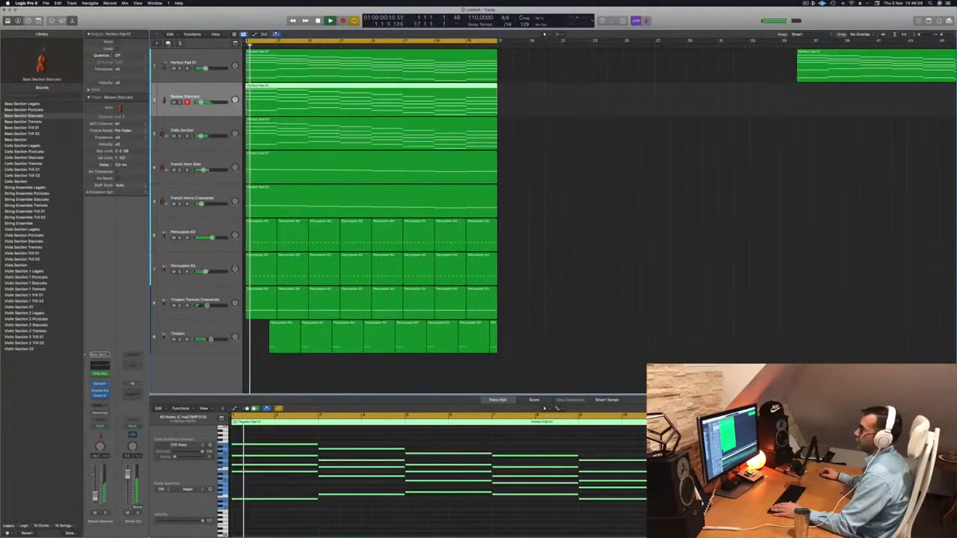
pyautogui.press('super+d')
pyautogui.moveTo(355, 102); pyautogui.dragTo(356, 147)
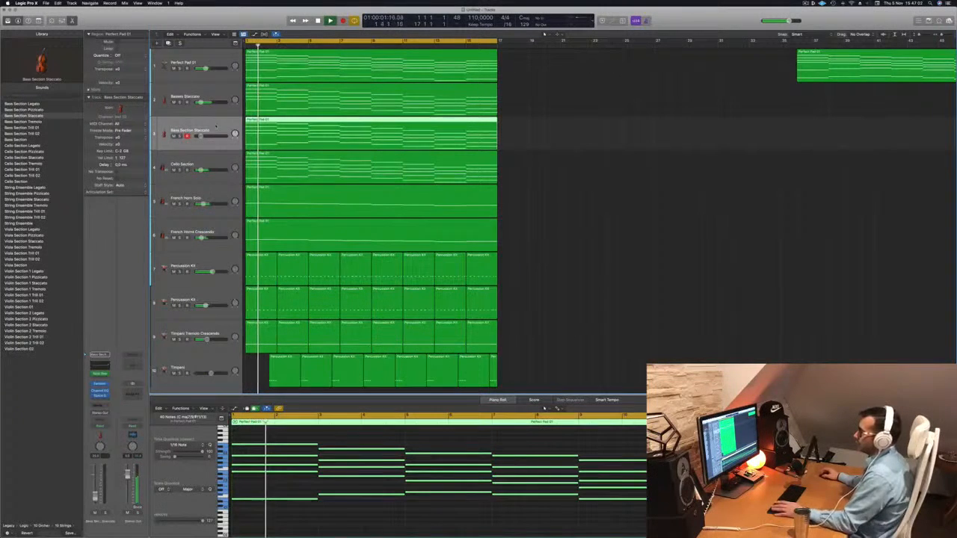
# Replace the Note Repeater on the duplicated bass track with the Arpeggiator and replay the loop from the start.
pyautogui.click(107, 374)
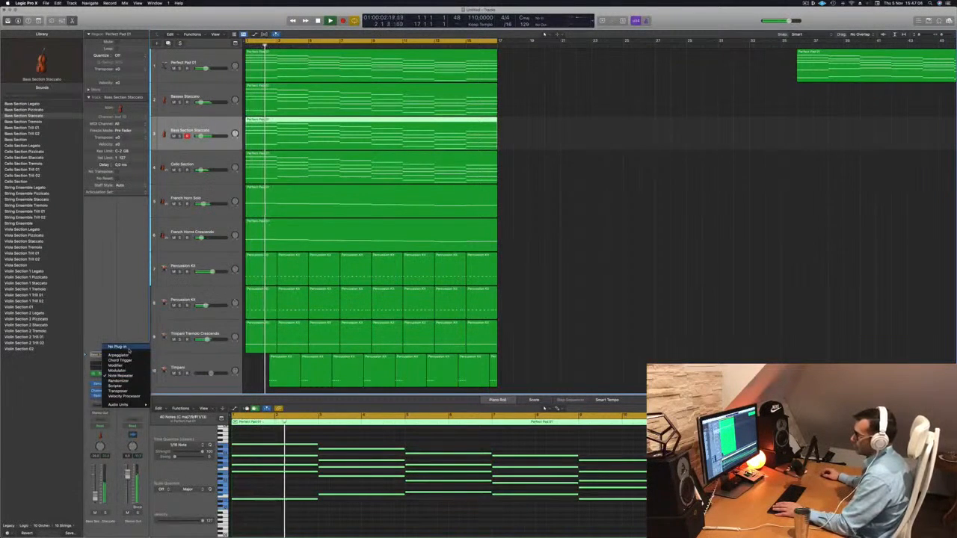
pyautogui.click(118, 355)
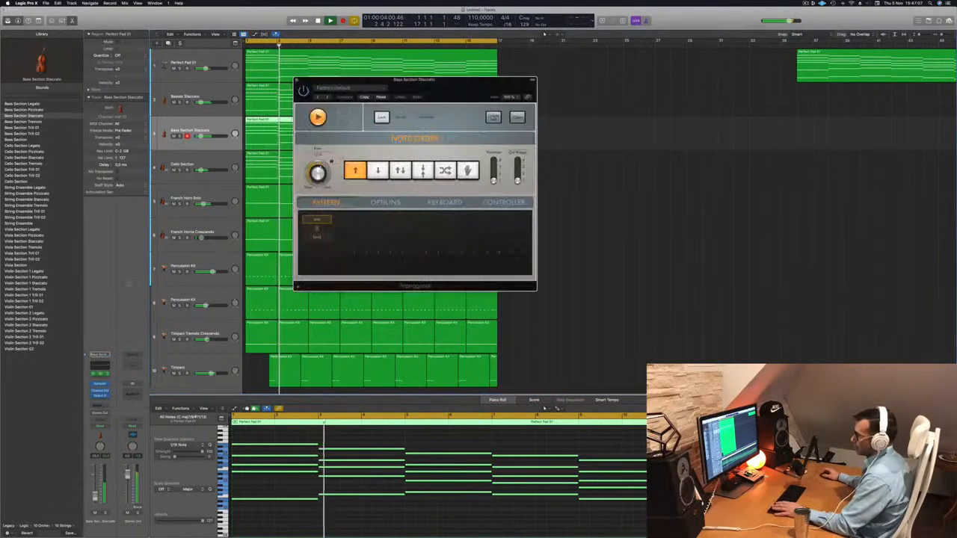
pyautogui.press('space')
pyautogui.press('space')
pyautogui.moveTo(474, 92); pyautogui.dragTo(517, 92)
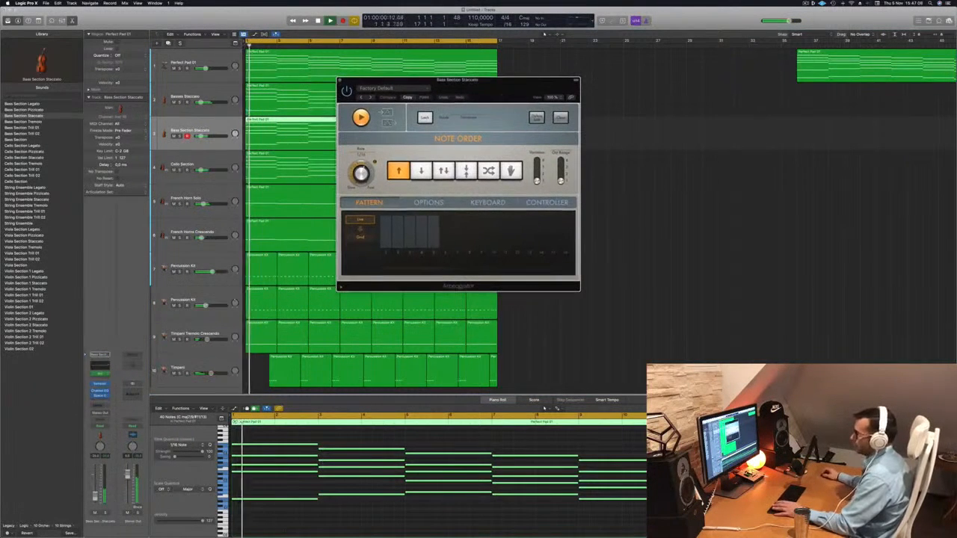
pyautogui.press('space')
pyautogui.press('space')
# Replace the duplicated track's Sampler instrument with Retro Synth and set its window beside the Arpeggiator.
pyautogui.click(99, 368)
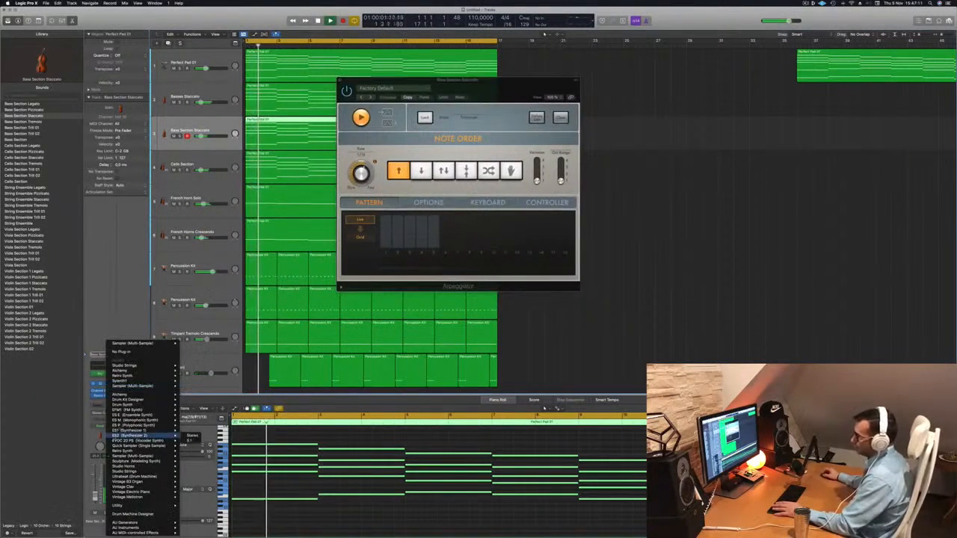
pyautogui.moveTo(139, 376)
pyautogui.click(192, 376)
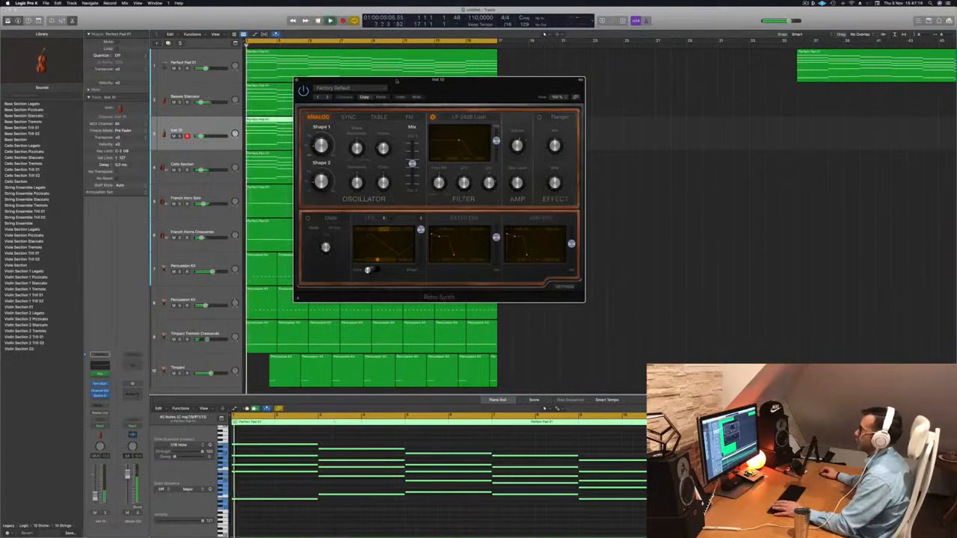
pyautogui.moveTo(397, 80); pyautogui.dragTo(595, 75)
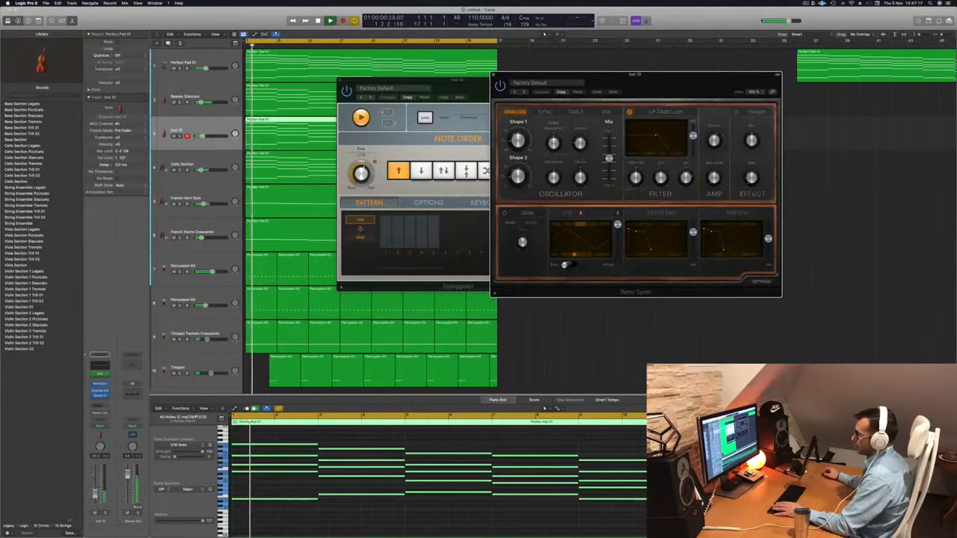
# Replay the loop from the start and lower the Retro Synth's filter cutoff.
pyautogui.click(396, 524)
pyautogui.press('space')
pyautogui.press('space')
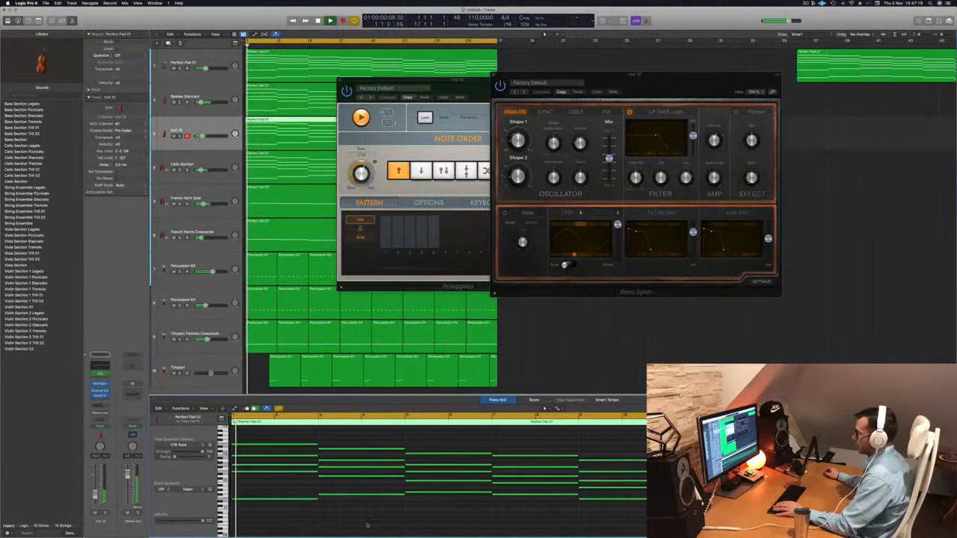
pyautogui.scroll(1, 367, 526)
pyautogui.moveTo(688, 86); pyautogui.dragTo(574, 94)
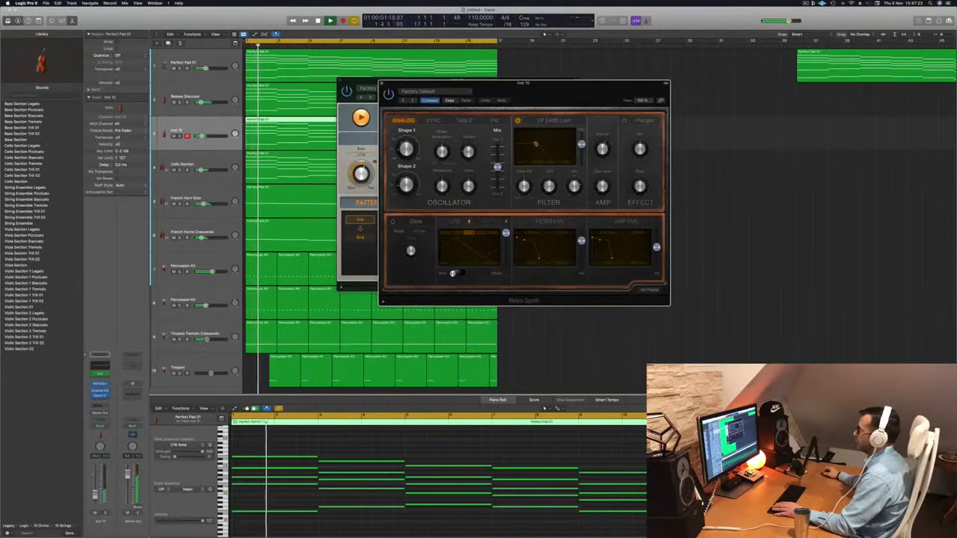
# In the track's Channel EQ, enable a 17000 Hz, 12 dB/Oct high cut and set the high shelf to 4600 Hz, -0.3 dB.
pyautogui.press('space')
pyautogui.press('space')
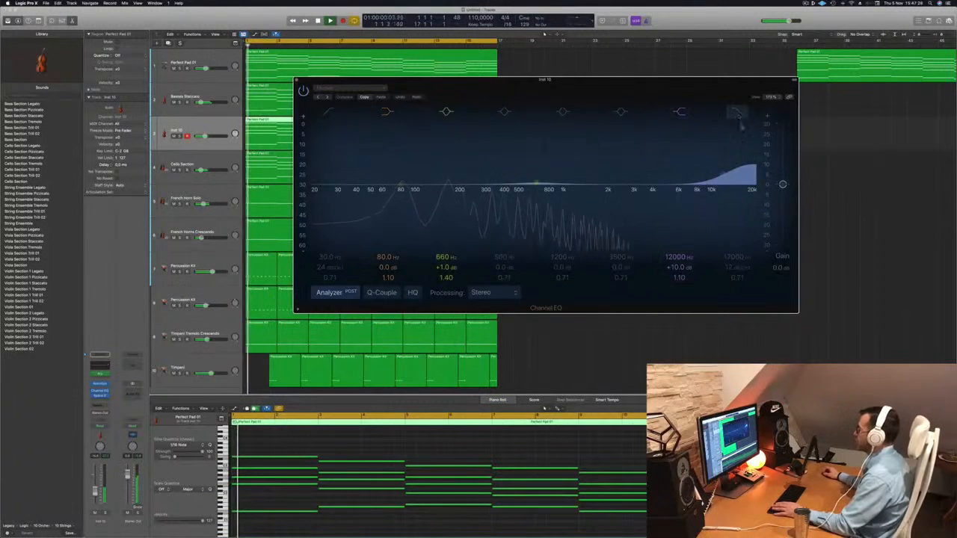
pyautogui.moveTo(738, 148); pyautogui.dragTo(666, 197)
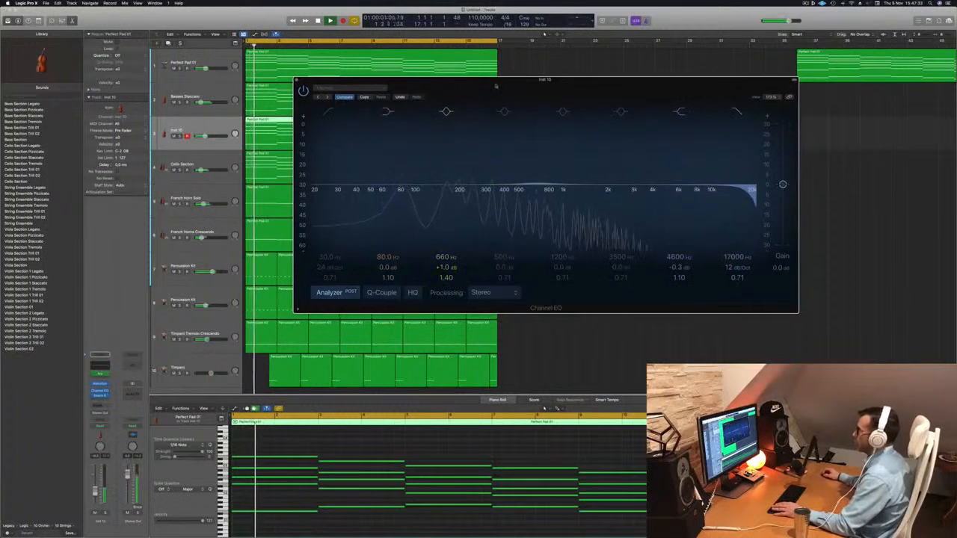
pyautogui.moveTo(495, 85); pyautogui.dragTo(715, 82)
# Lower the Retro Synth's filter cutoff further while the loop plays and move its window aside.
pyautogui.moveTo(448, 82); pyautogui.dragTo(414, 95)
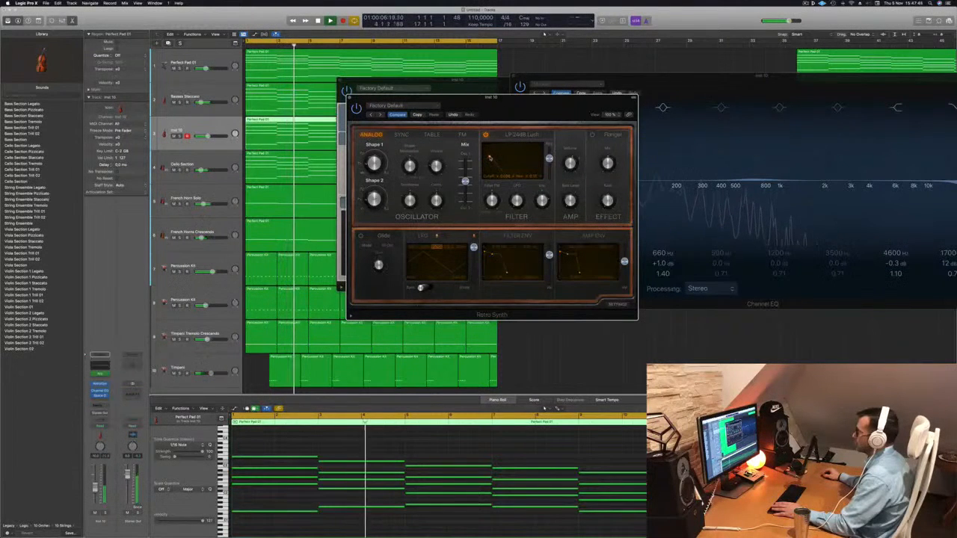
pyautogui.press('space')
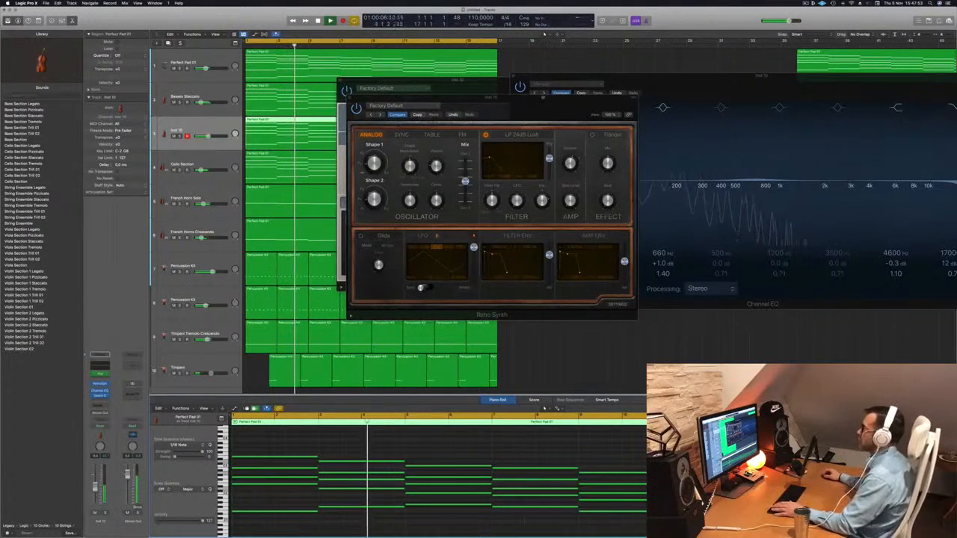
pyautogui.moveTo(525, 110); pyautogui.dragTo(566, 192)
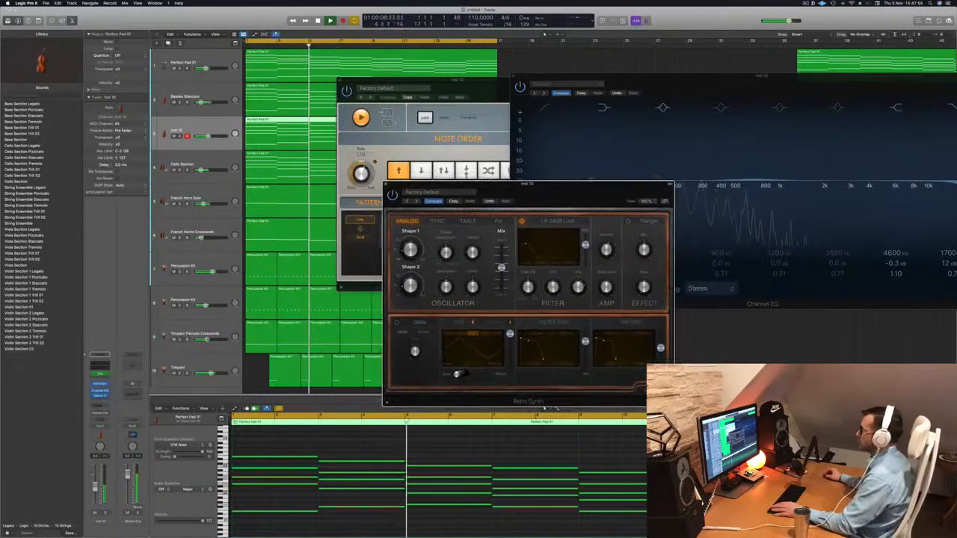
# Close the Channel EQ window and replay the loop from the start.
pyautogui.moveTo(746, 76); pyautogui.dragTo(504, 83)
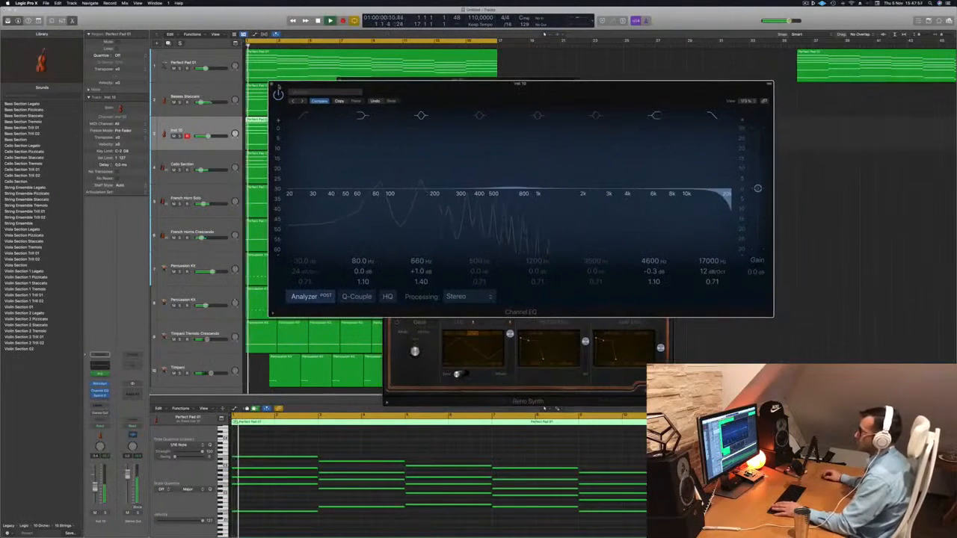
pyautogui.click(272, 84)
pyautogui.press('Return')
pyautogui.press('Return')
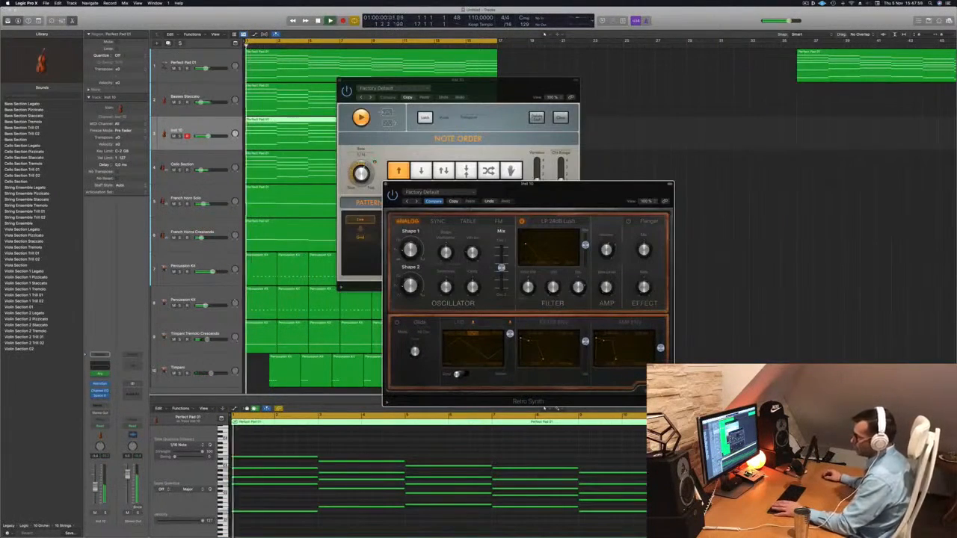
pyautogui.press('Return')
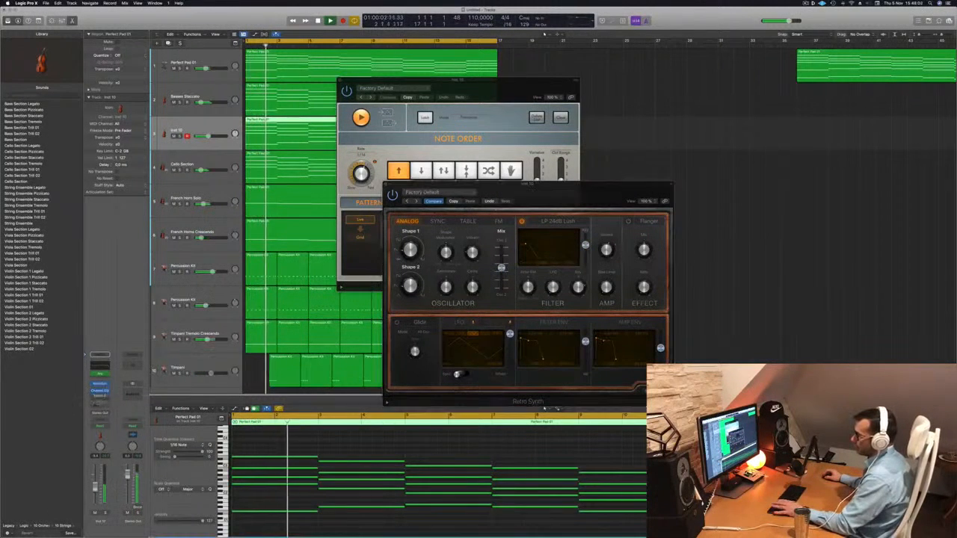
# Replace Space Designer on the synth track with the Vintage Tube EQ and load its Fat Organ preset.
pyautogui.click(97, 397)
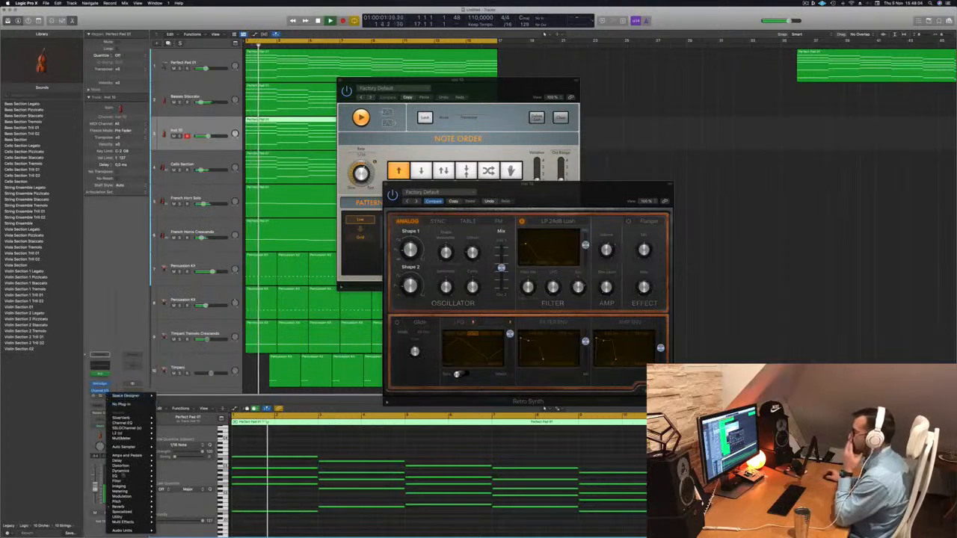
pyautogui.moveTo(139, 476)
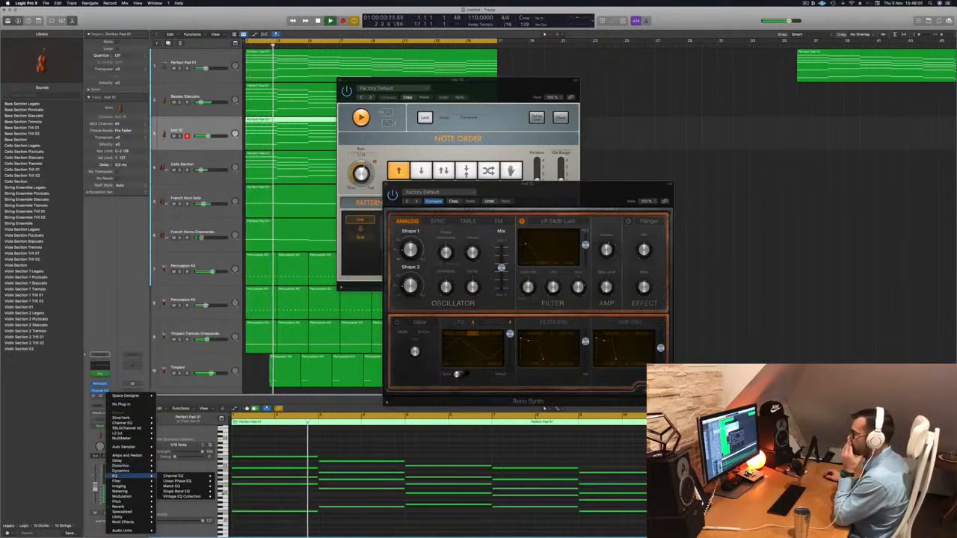
pyautogui.moveTo(187, 496)
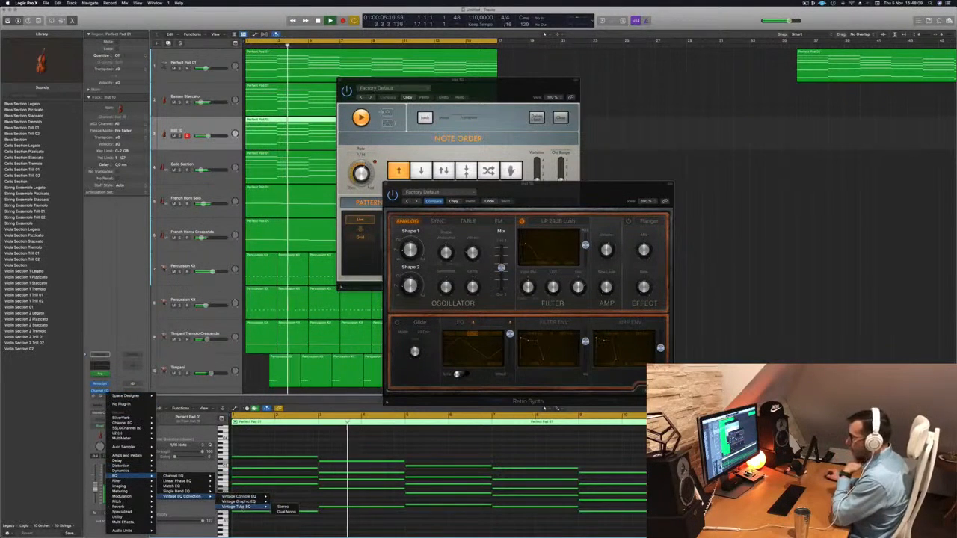
pyautogui.click(283, 496)
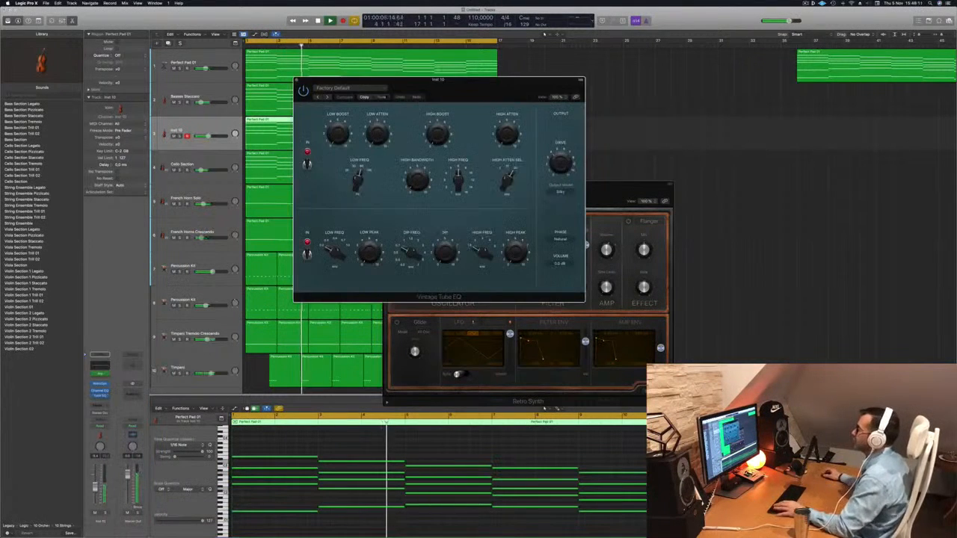
pyautogui.click(389, 91)
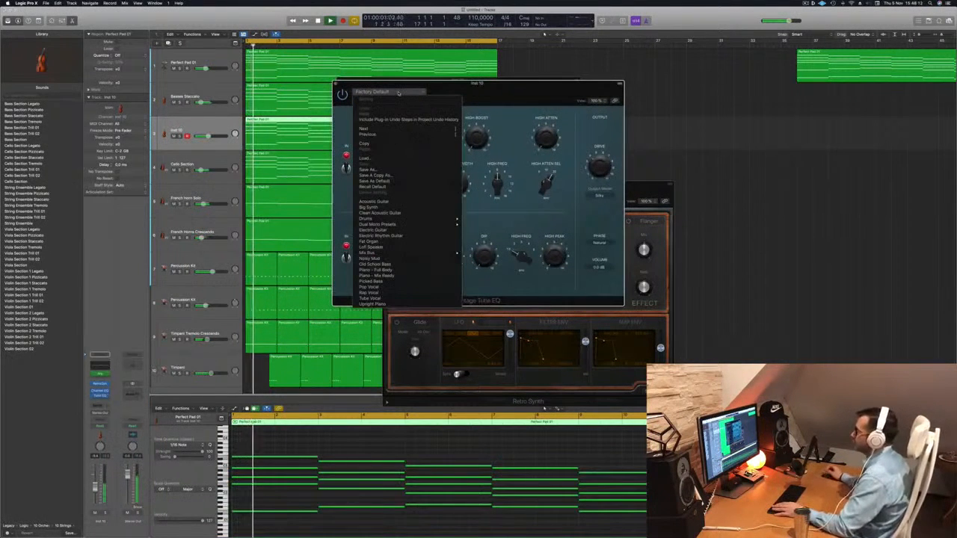
pyautogui.click(426, 242)
# Close the Vintage Tube EQ, Retro Synth and Arpeggiator windows while listening to the arrangement.
pyautogui.moveTo(491, 95); pyautogui.dragTo(703, 116)
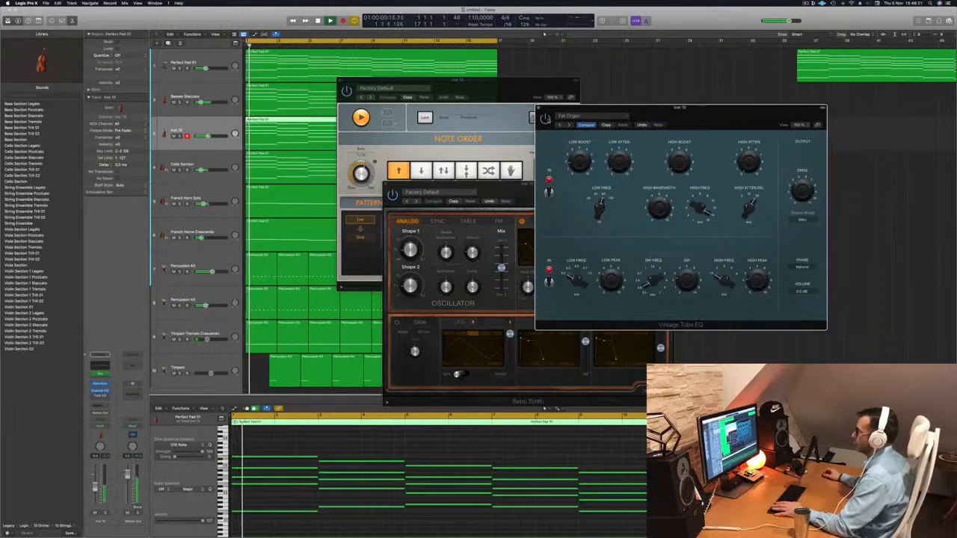
pyautogui.moveTo(689, 113); pyautogui.dragTo(626, 116)
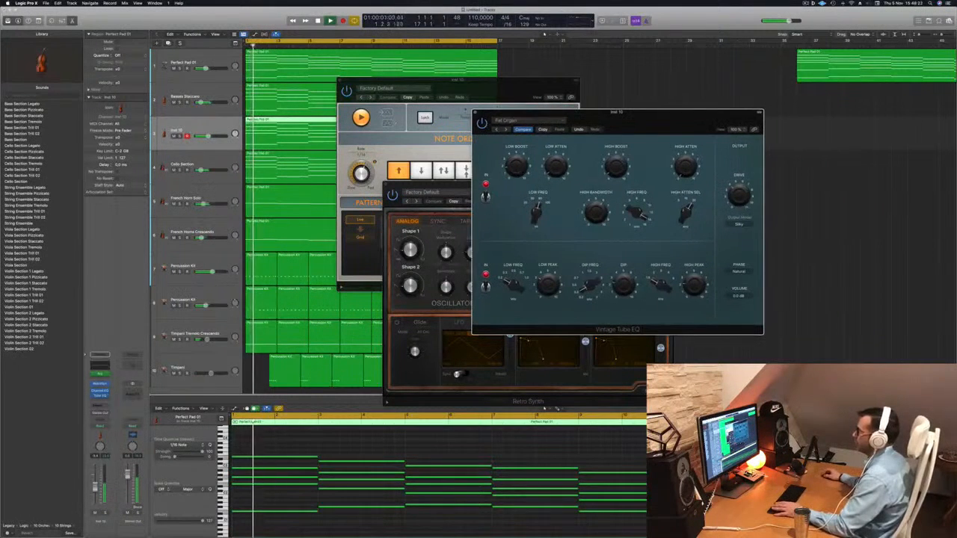
pyautogui.click(475, 110)
pyautogui.moveTo(533, 184); pyautogui.dragTo(632, 139)
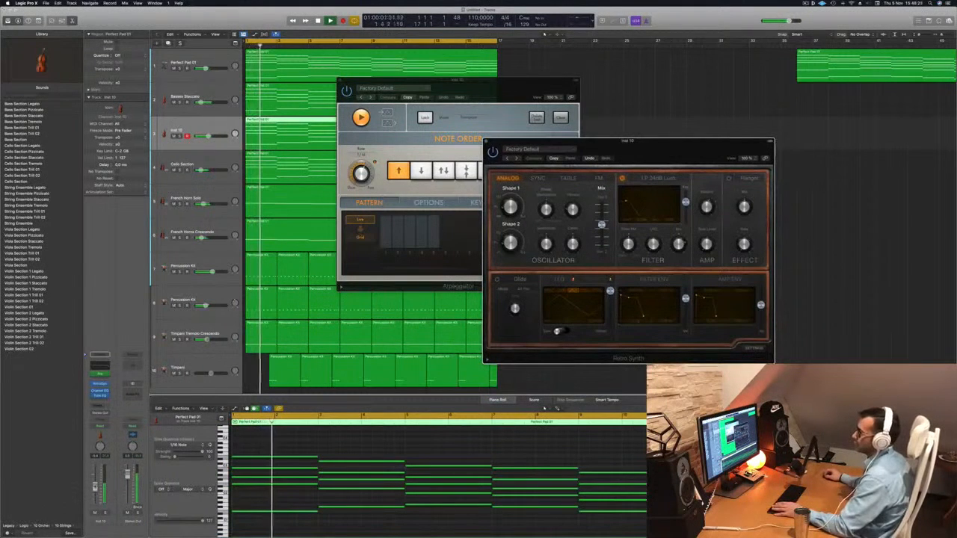
pyautogui.click(703, 448)
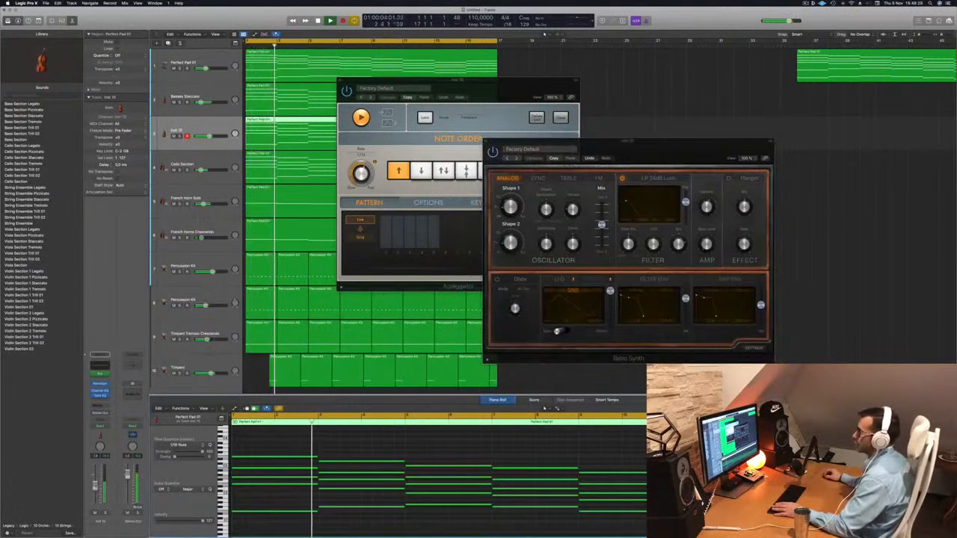
pyautogui.moveTo(604, 152); pyautogui.dragTo(568, 156)
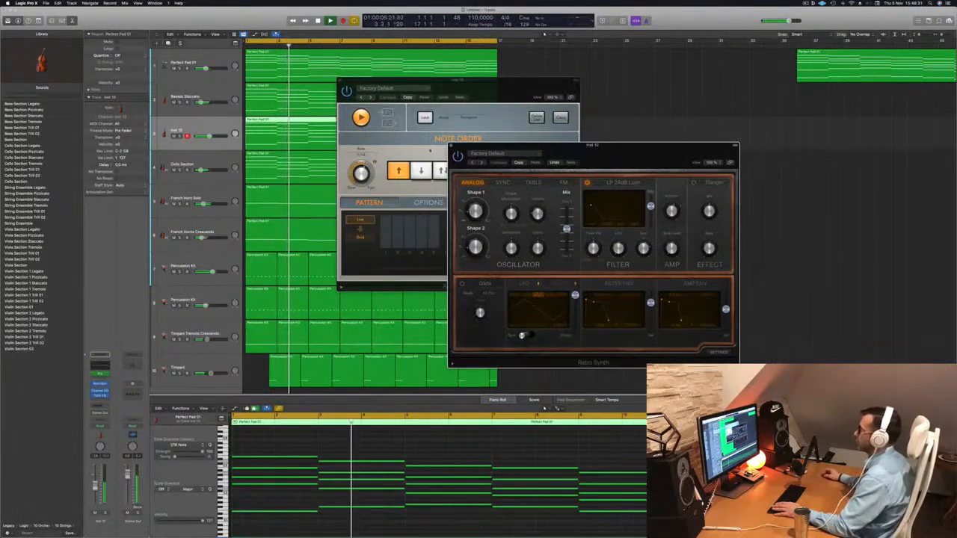
pyautogui.click(452, 146)
pyautogui.moveTo(349, 80); pyautogui.dragTo(357, 79)
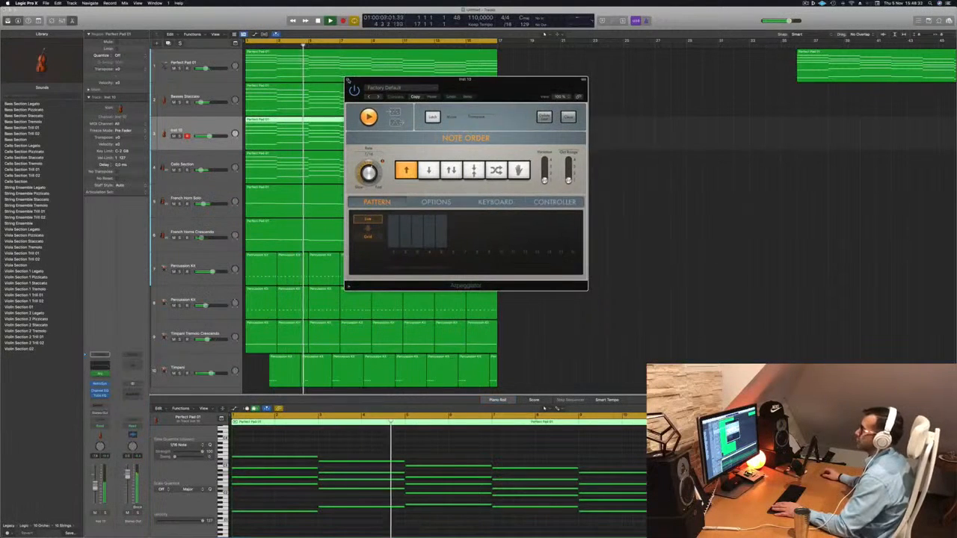
pyautogui.click(347, 79)
# Fine-tune the synth track's volume fader and deselect its region in the arrangement.
pyautogui.moveTo(96, 487); pyautogui.dragTo(95, 488)
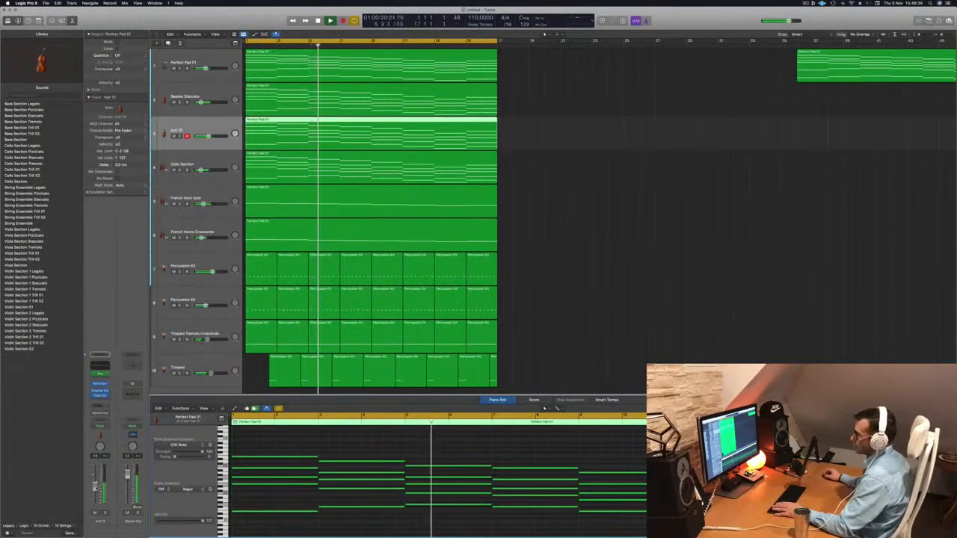
pyautogui.click(555, 314)
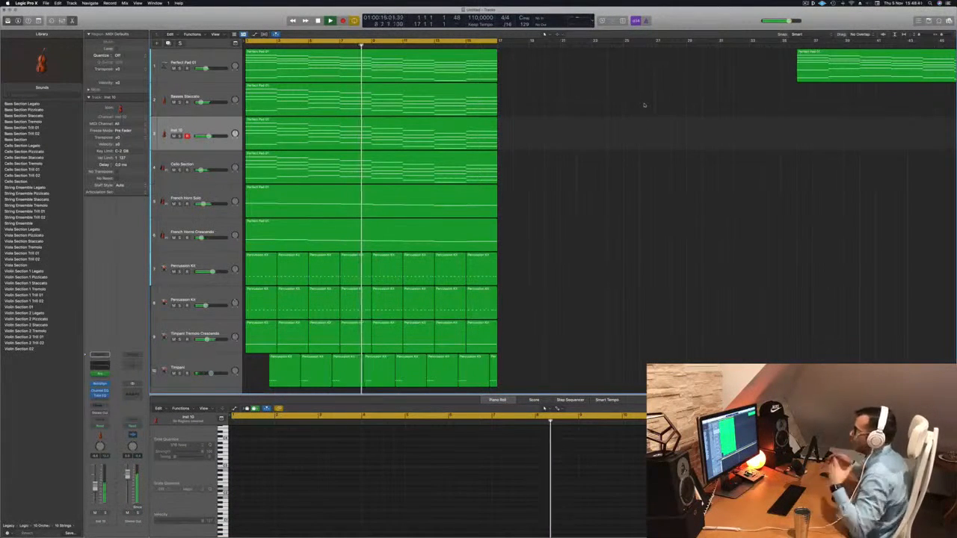
pyautogui.scroll(-2, 561, 211)
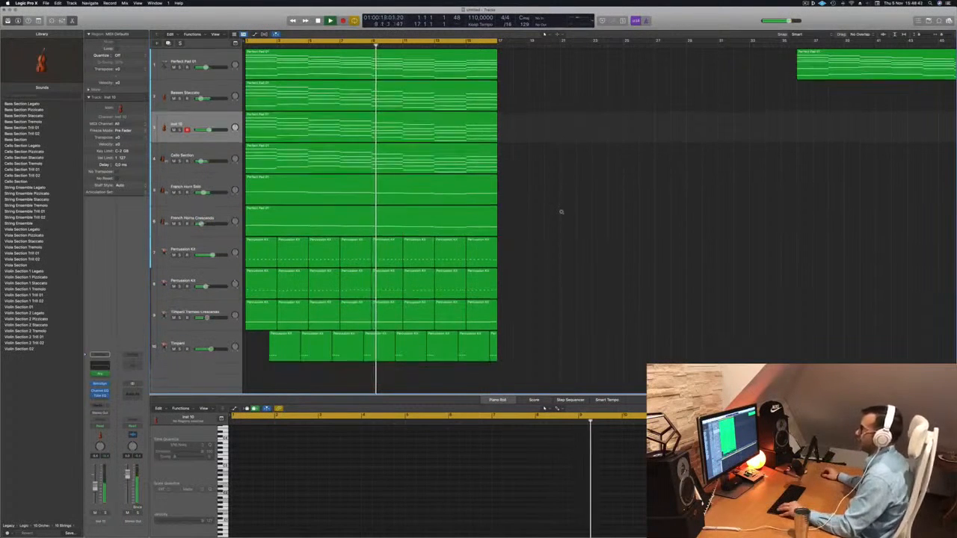
# Replay the arrangement from the start and compare the Inst 10 and Cello Section tracks by toggling their solo.
pyautogui.press('space')
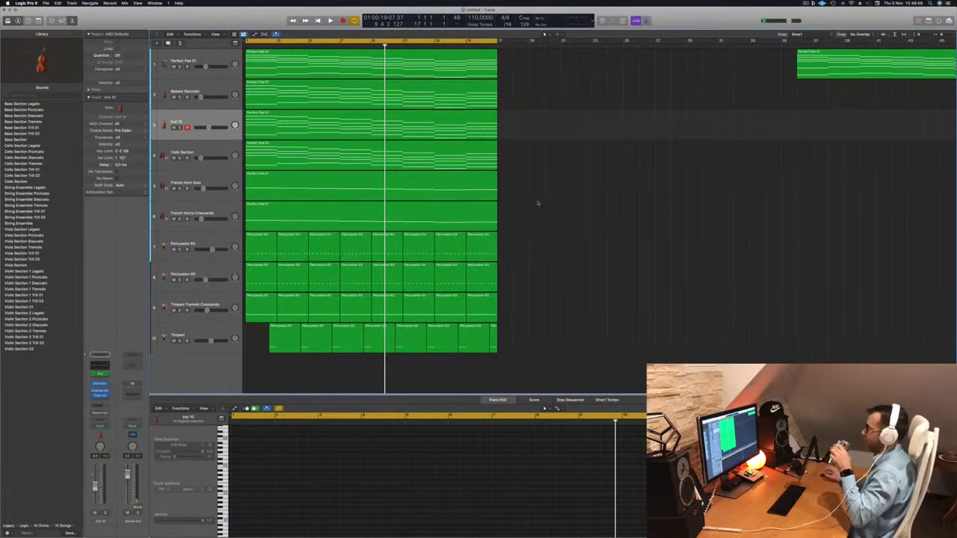
pyautogui.press('Return')
pyautogui.press('space')
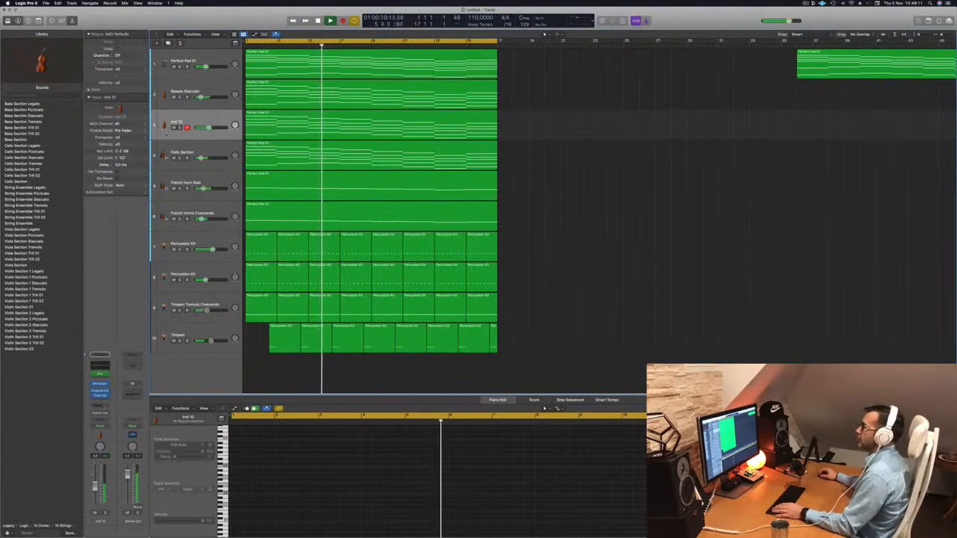
pyautogui.press('s')
pyautogui.click(180, 128)
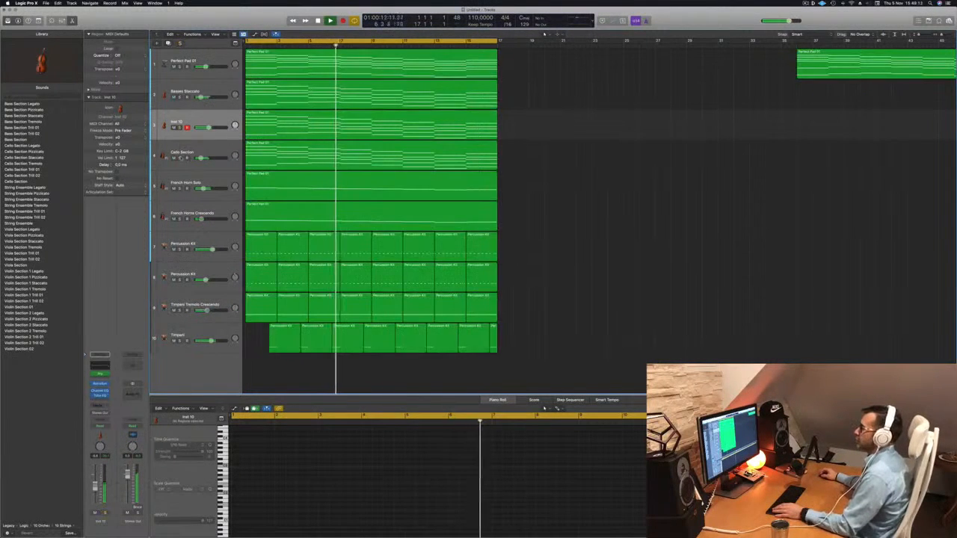
pyautogui.click(179, 158)
pyautogui.click(179, 158)
# Select the Cello Section track and replace its Sampler instrument with a stereo Studio Strings instance.
pyautogui.press('Return')
pyautogui.click(179, 153)
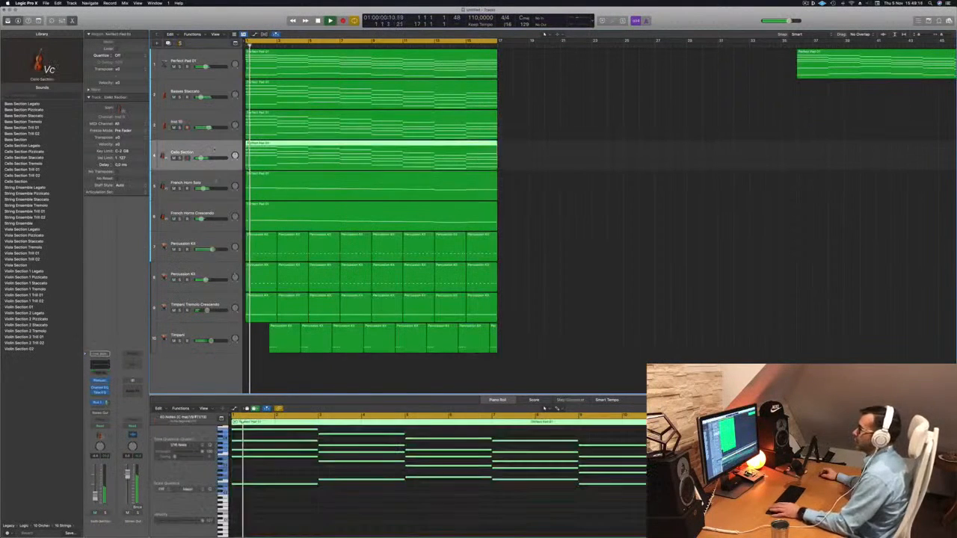
pyautogui.press('Return')
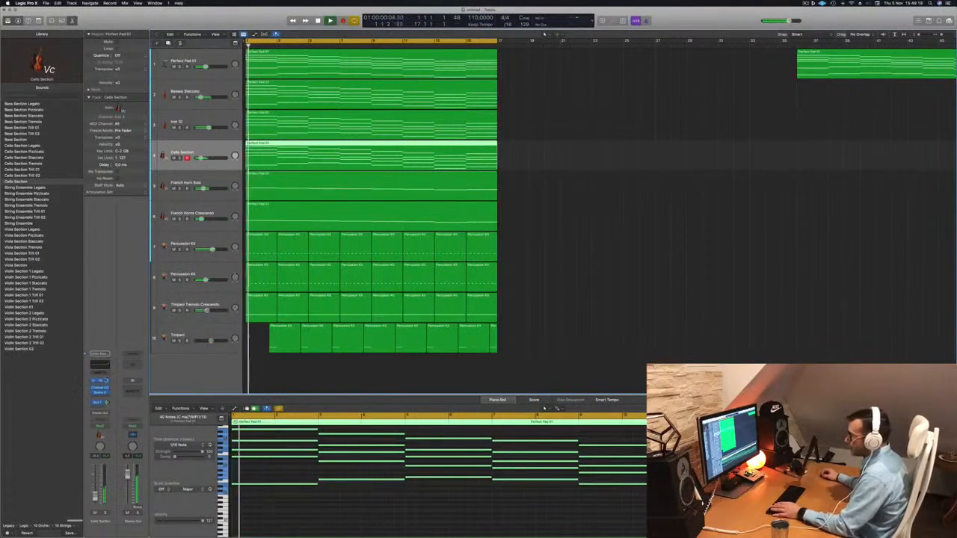
pyautogui.click(100, 381)
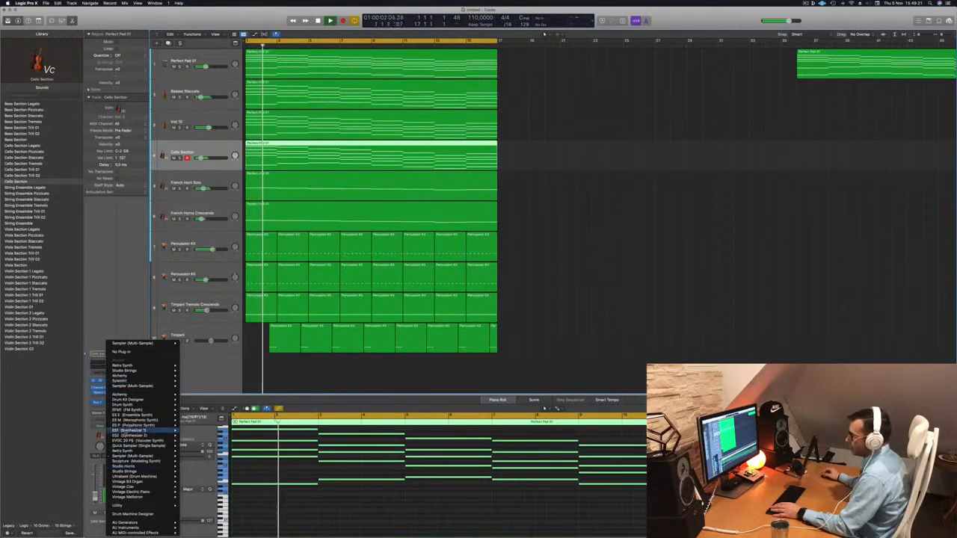
pyautogui.moveTo(131, 471)
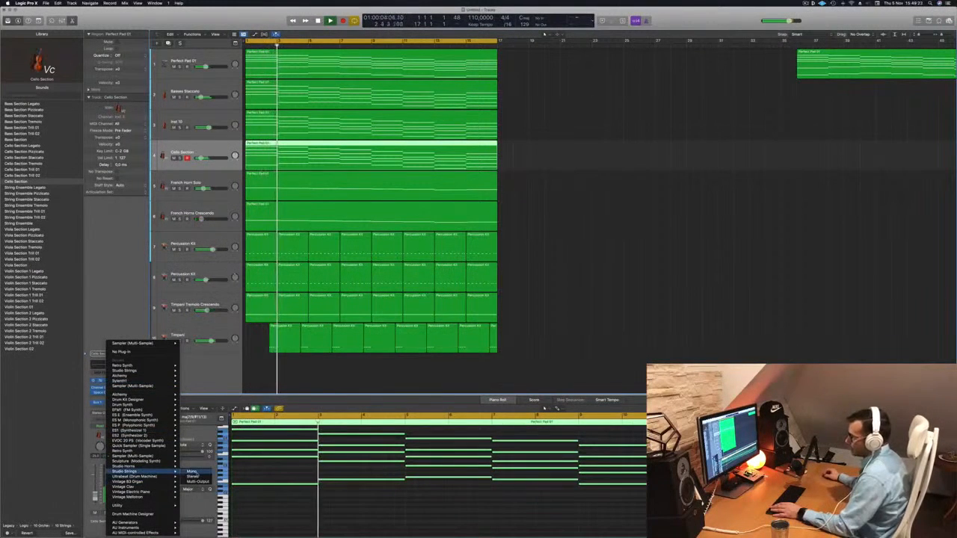
pyautogui.click(193, 476)
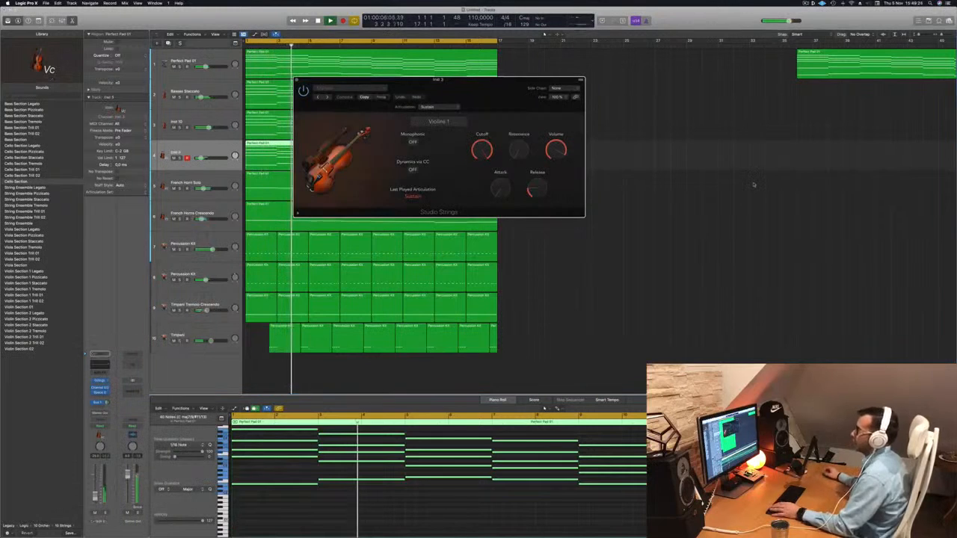
# Move the Studio Strings window clear of the regions and replay the arrangement from the start.
pyautogui.press('space')
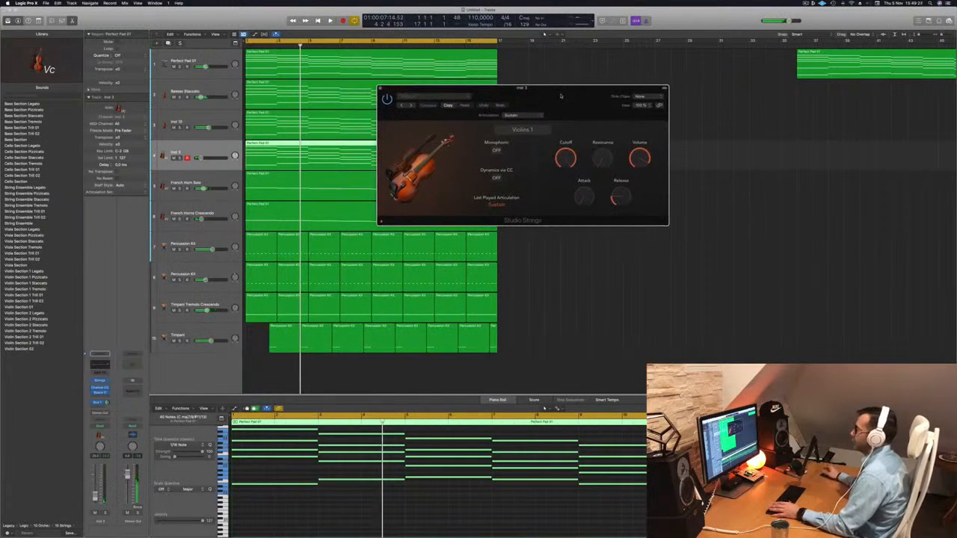
pyautogui.moveTo(528, 90); pyautogui.dragTo(550, 96)
pyautogui.press('Return')
pyautogui.press('space')
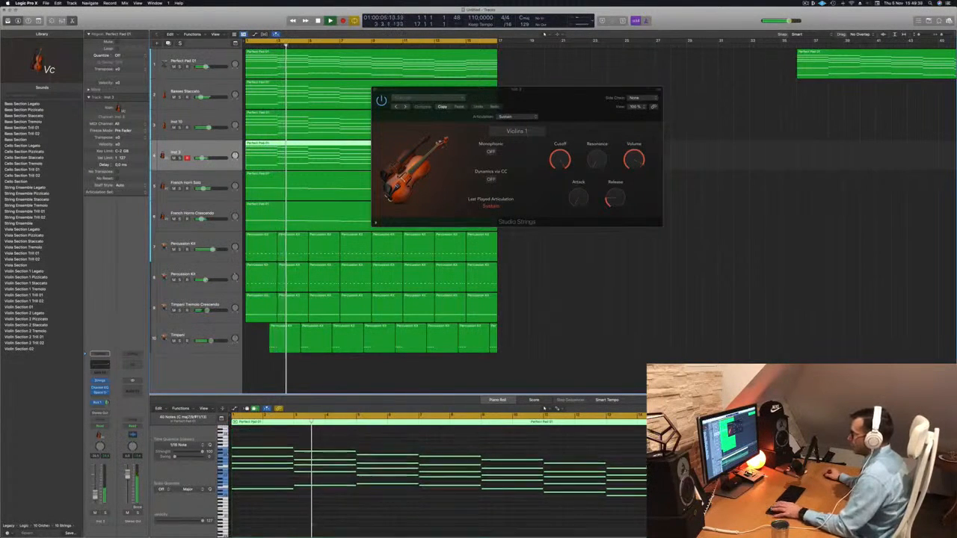
pyautogui.press('space')
pyautogui.moveTo(516, 90); pyautogui.dragTo(800, 92)
pyautogui.press('space')
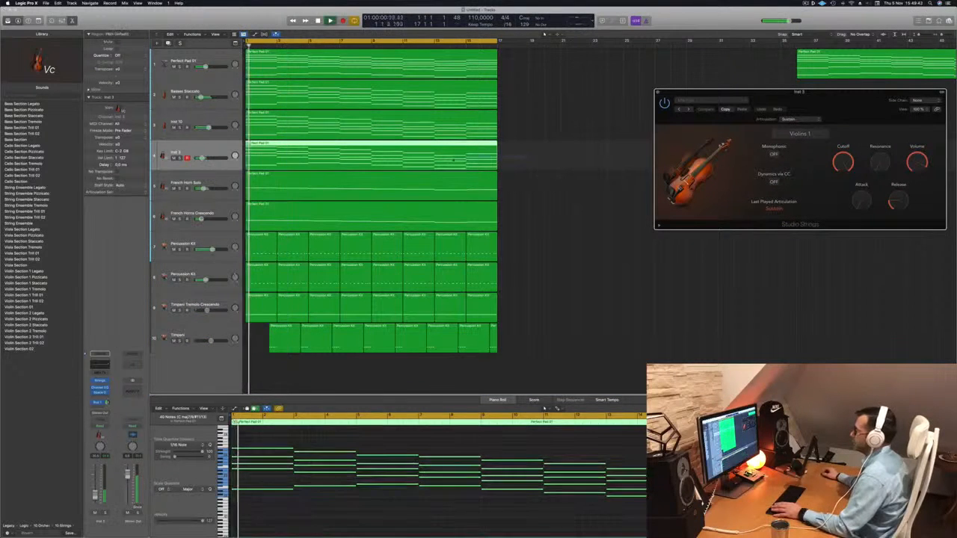
# Replace the region on the Studio Strings track with a copy of the Perfect Pad track's region.
pyautogui.click(457, 154)
pyautogui.press('BackSpace')
pyautogui.moveTo(391, 73); pyautogui.dragTo(388, 169)
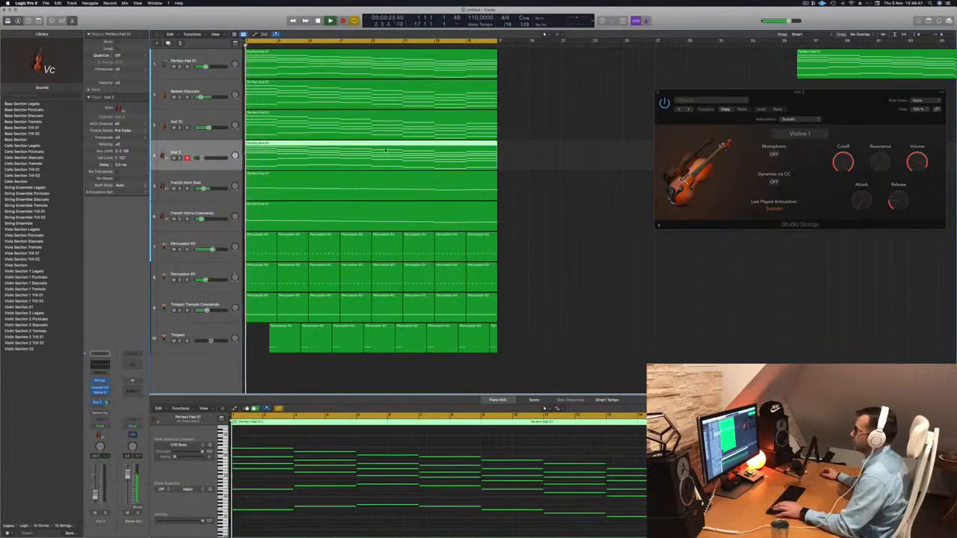
# Switch the Studio Strings instrument from Violins 1 to the String Ensemble section.
pyautogui.press('super+Left')
pyautogui.moveTo(837, 105); pyautogui.dragTo(483, 202)
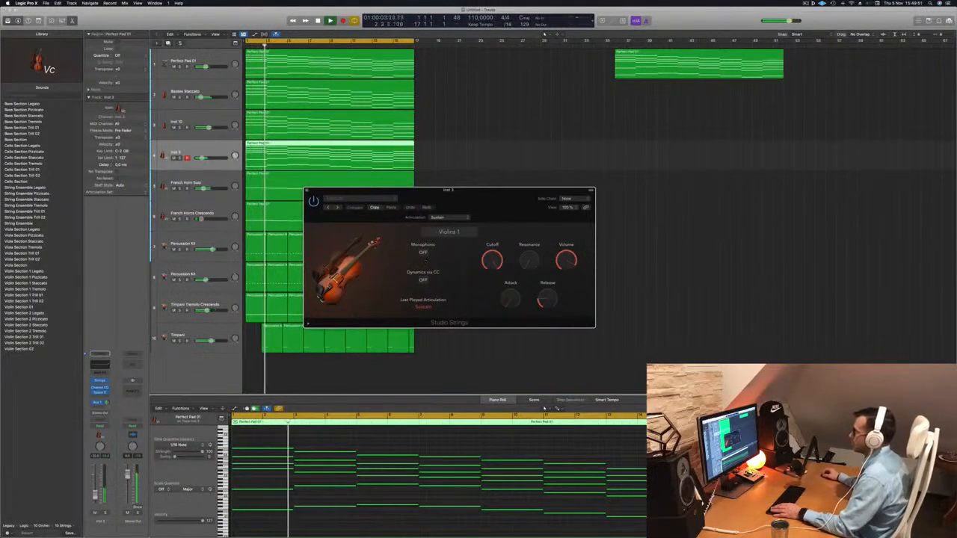
pyautogui.click(449, 232)
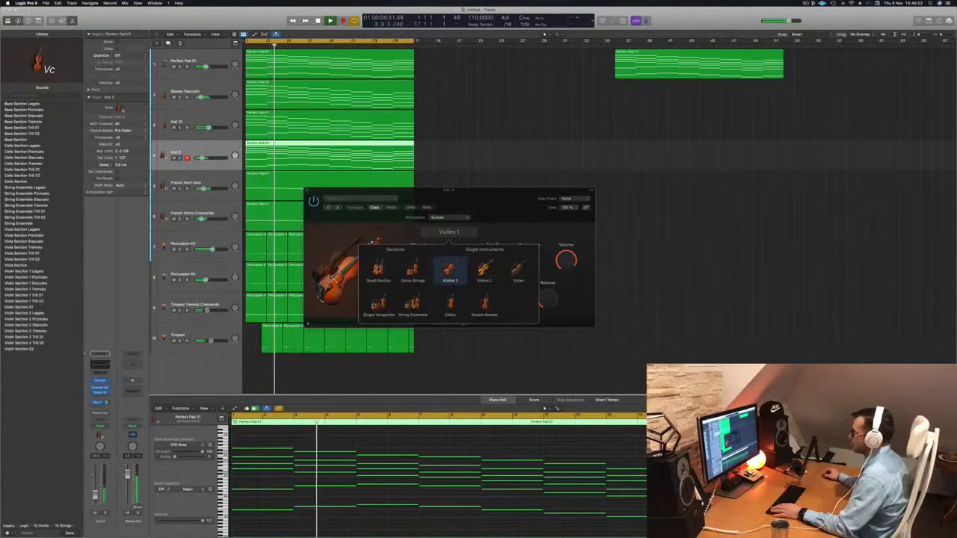
pyautogui.click(413, 304)
pyautogui.click(516, 224)
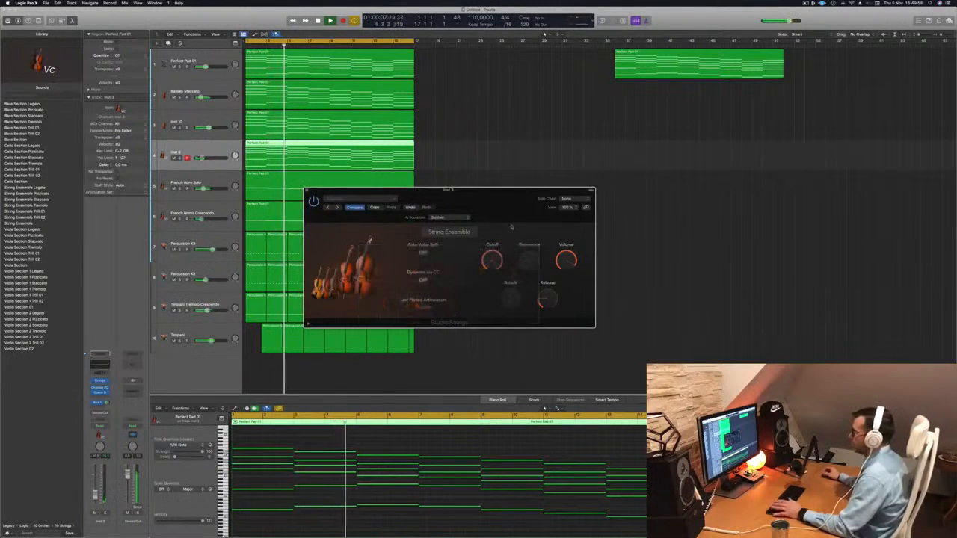
# Raise the Studio Strings track's volume and audition it alternately in solo and with the full arrangement.
pyautogui.moveTo(484, 200); pyautogui.dragTo(524, 194)
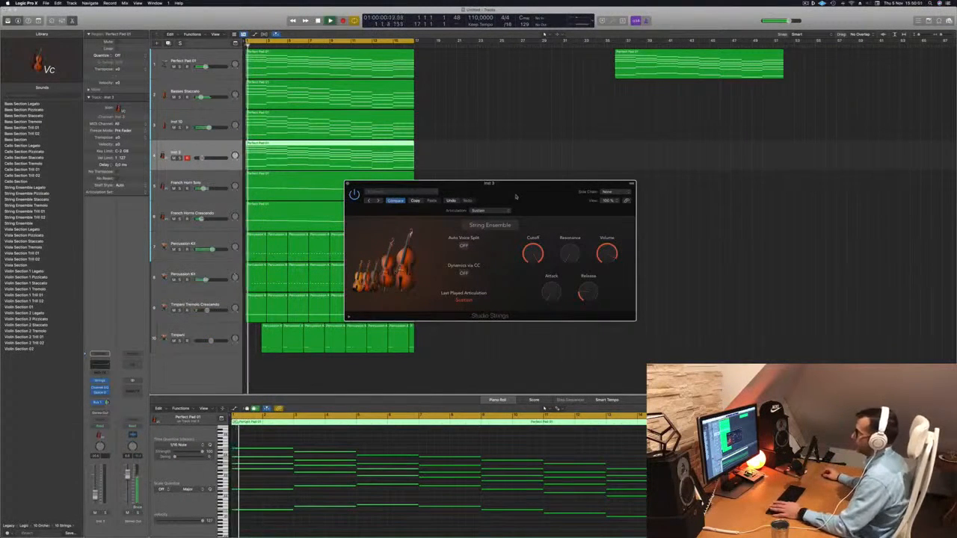
pyautogui.moveTo(520, 194); pyautogui.dragTo(588, 170)
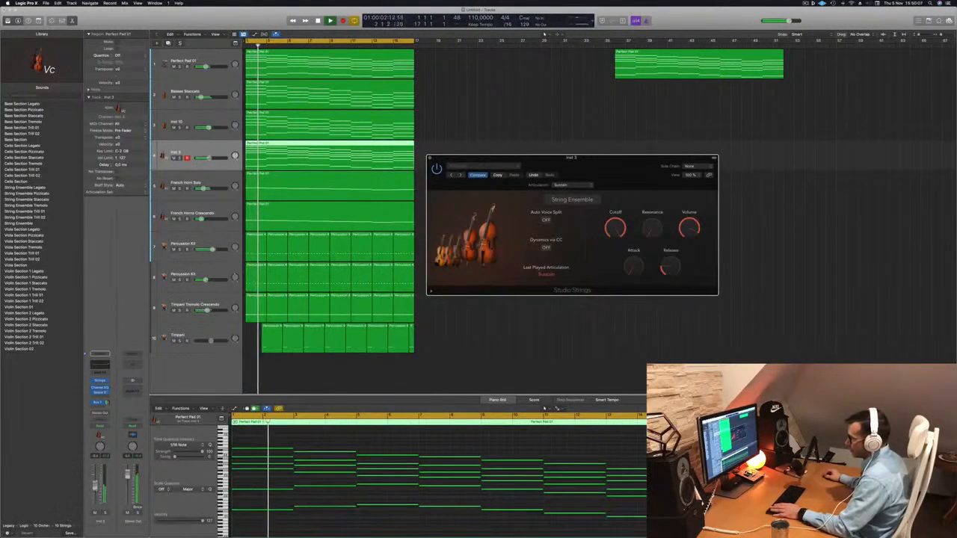
pyautogui.click(96, 510)
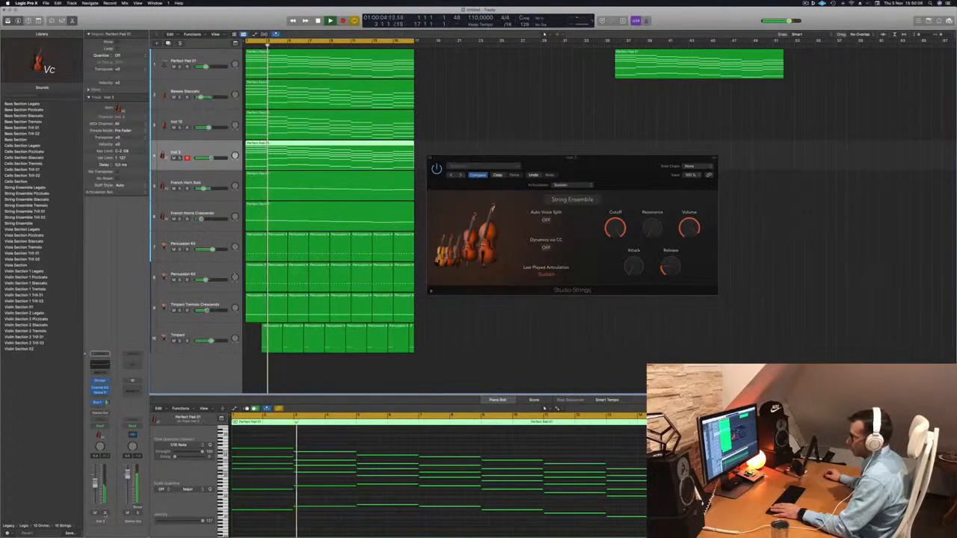
pyautogui.hotkey('ctrl', 's')
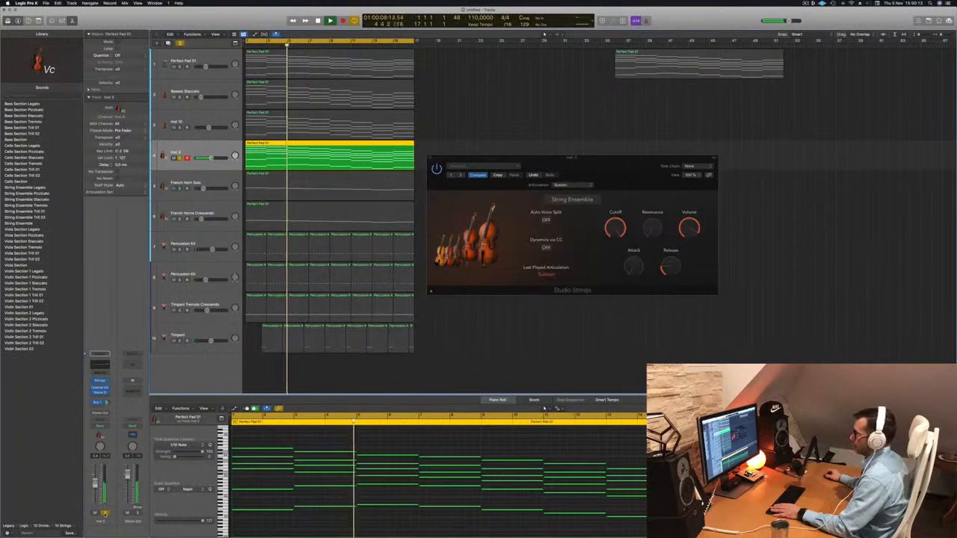
pyautogui.hotkey('ctrl', 's')
pyautogui.press('Return')
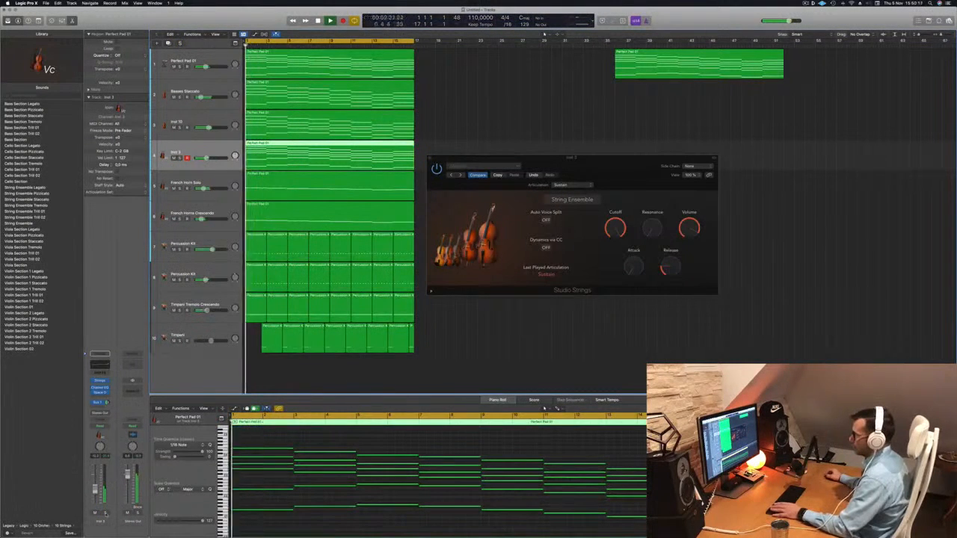
pyautogui.hotkey('ctrl', 's')
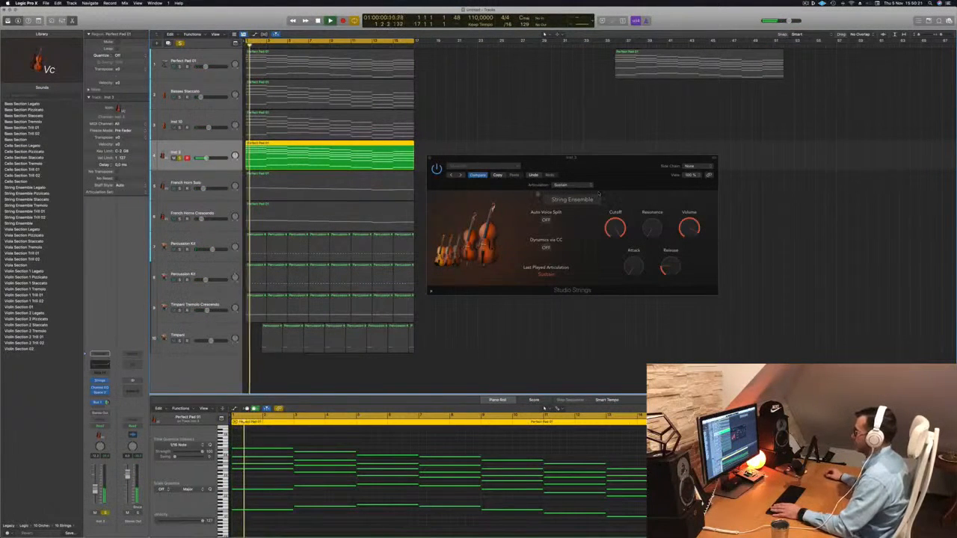
# Change the Studio Strings section to Singer Songwriter and replay the soloed track from the start.
pyautogui.click(576, 200)
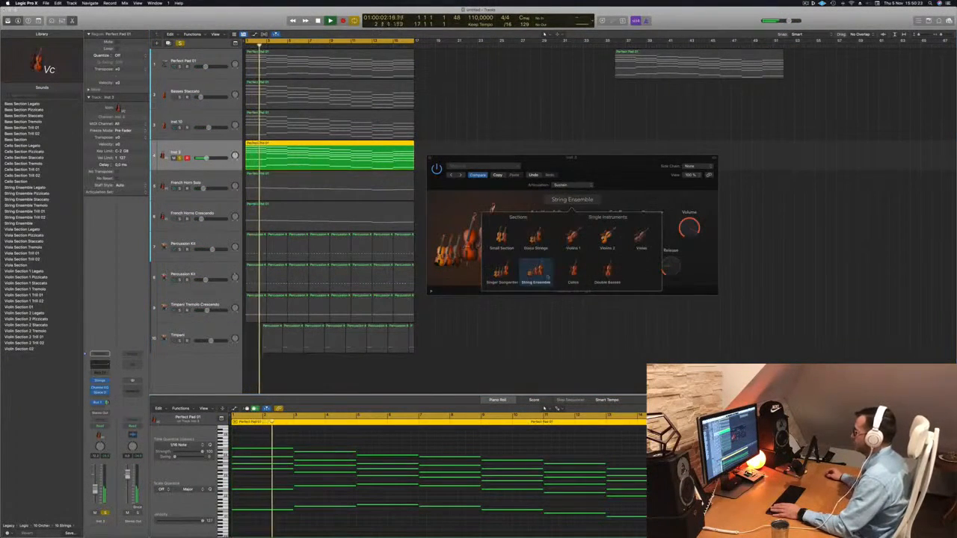
pyautogui.click(501, 274)
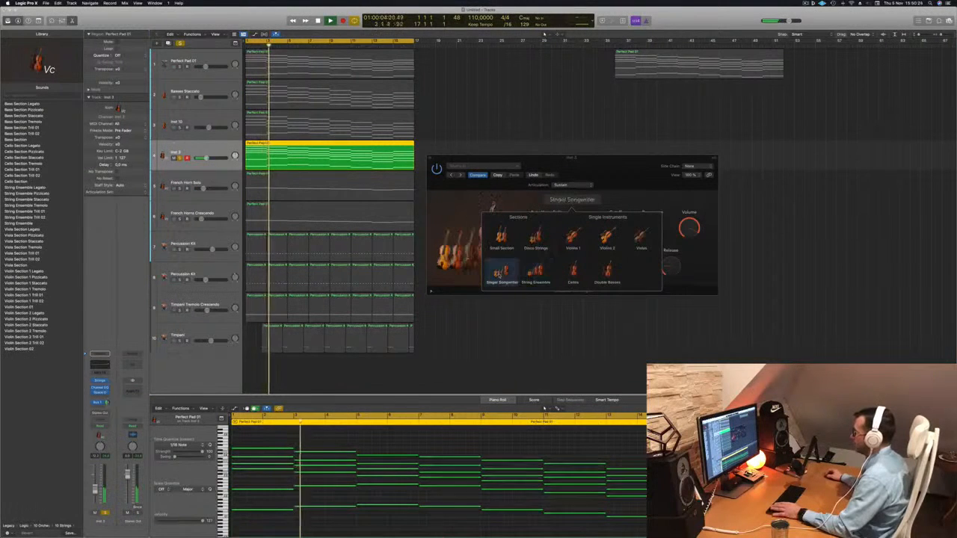
pyautogui.click(462, 224)
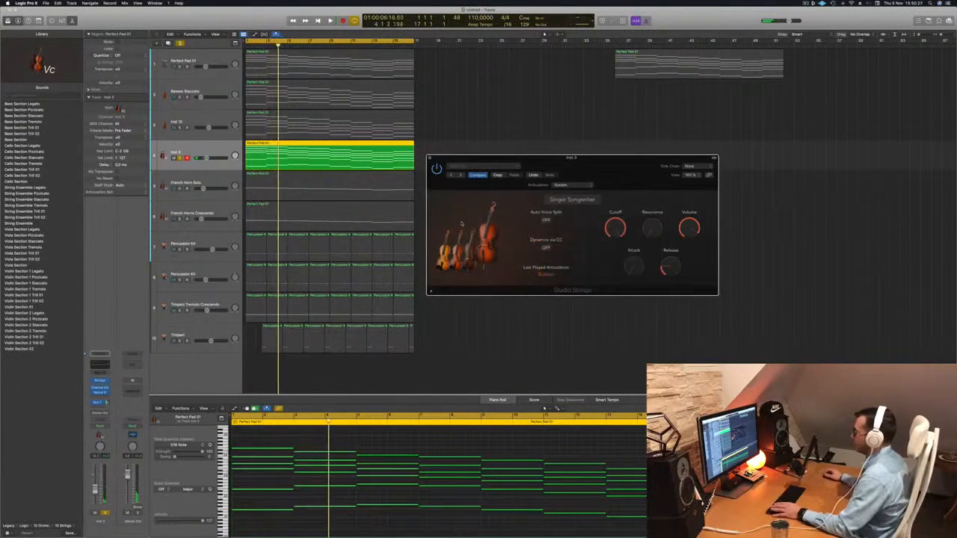
pyautogui.press('space')
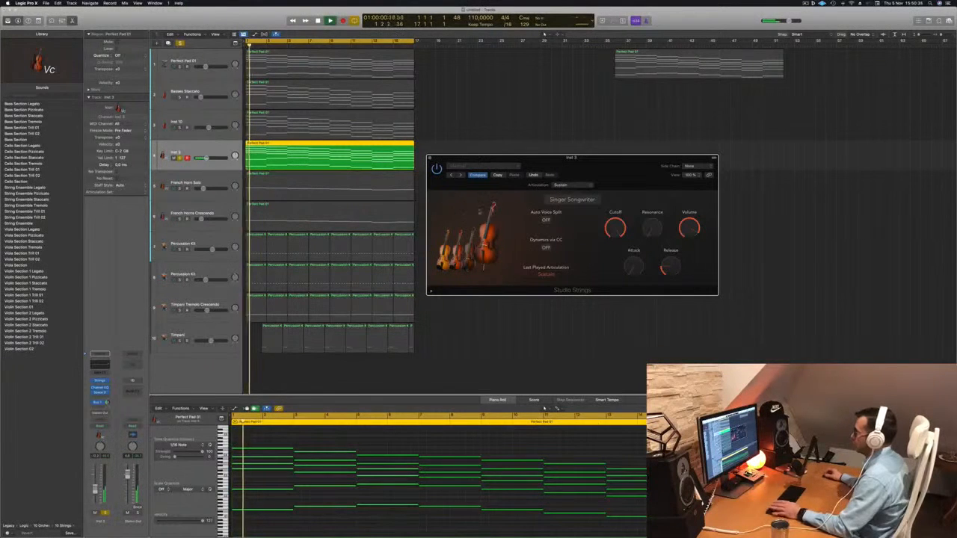
# Check the extended Studio Strings parameters, turn on Auto Voice Split and listen to the soloed track.
pyautogui.click(429, 443)
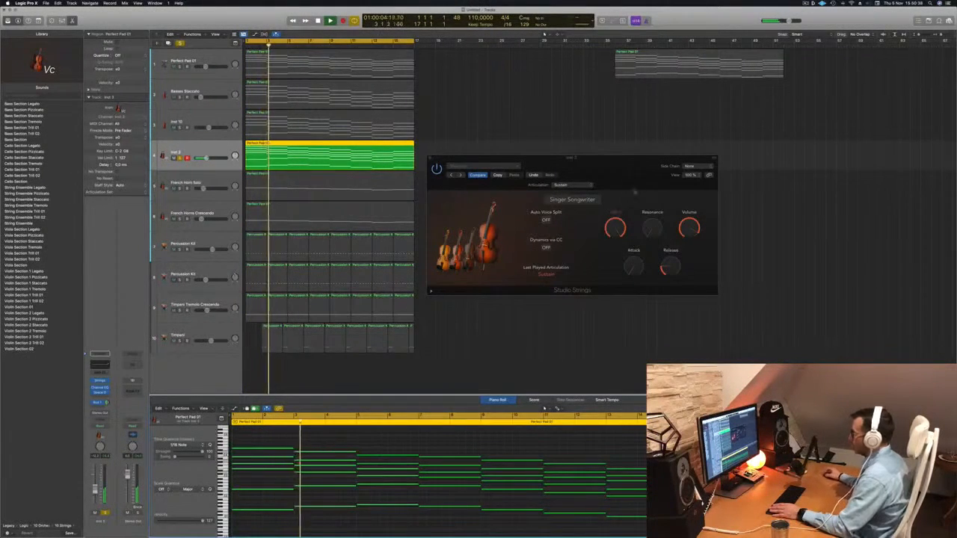
pyautogui.click(431, 292)
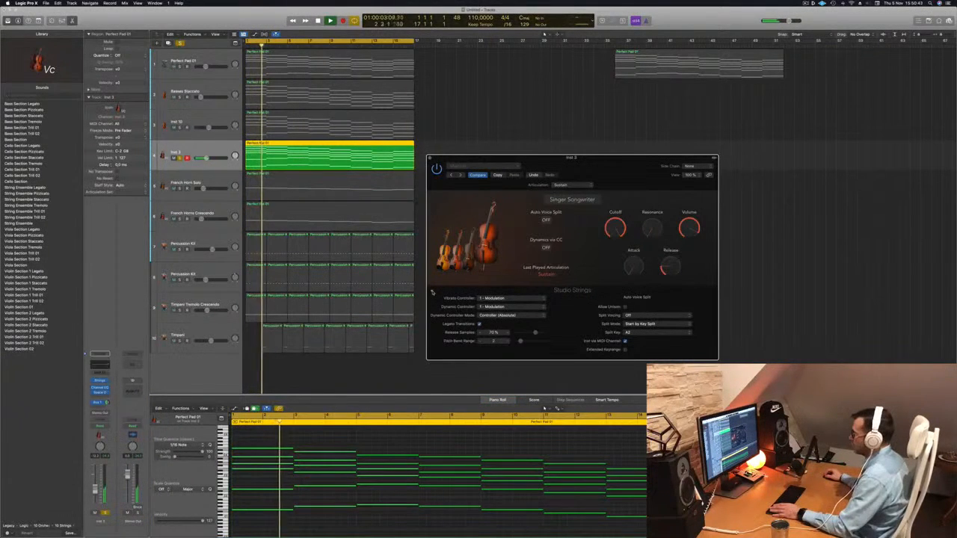
pyautogui.click(431, 292)
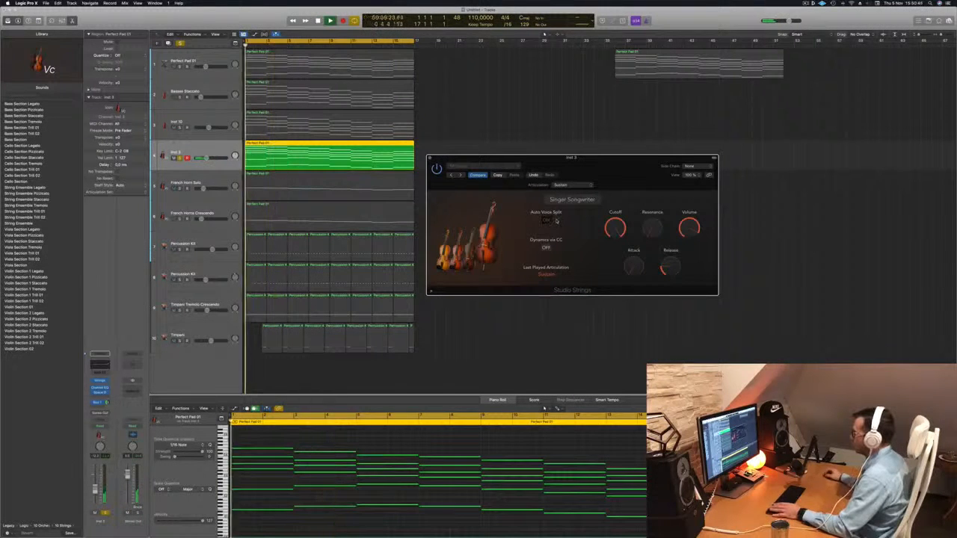
pyautogui.moveTo(624, 167); pyautogui.dragTo(605, 140)
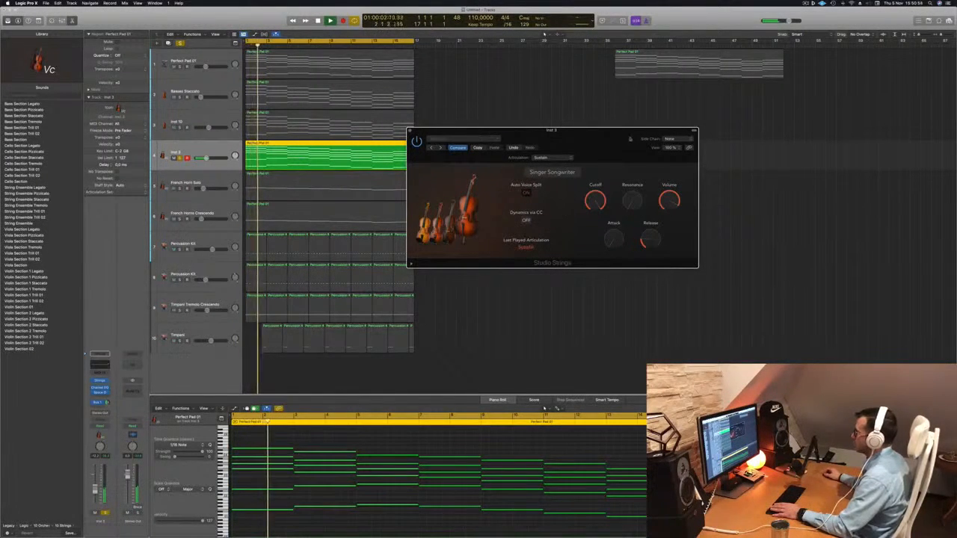
pyautogui.moveTo(629, 139); pyautogui.dragTo(663, 118)
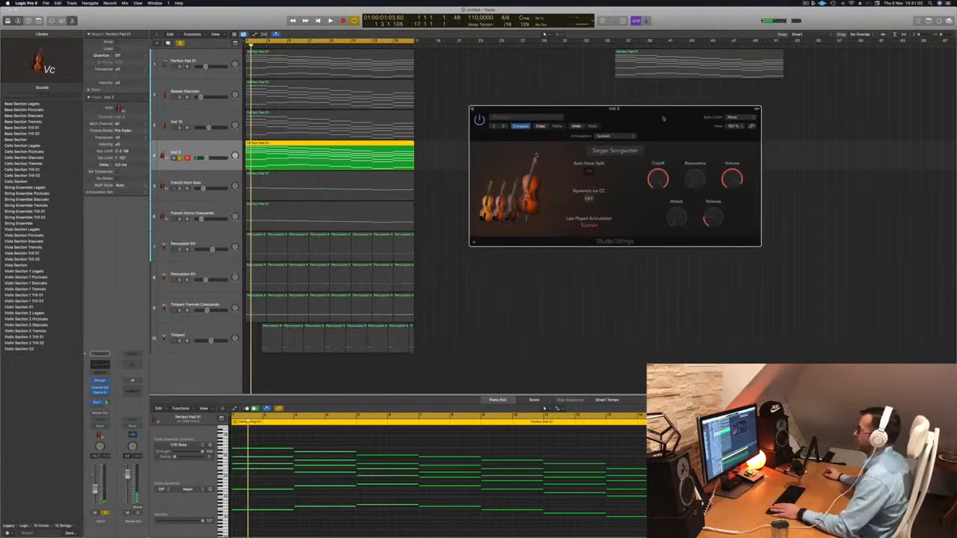
pyautogui.moveTo(663, 118); pyautogui.dragTo(640, 133)
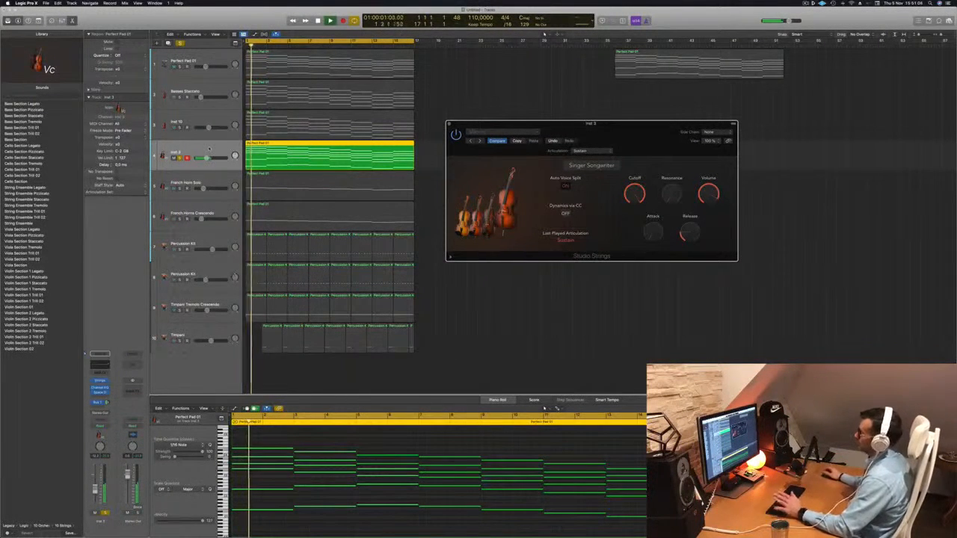
# Unsolo the Studio Strings track, close its plug-in window and replay the full arrangement from the start.
pyautogui.click(213, 148)
pyautogui.press('super+a')
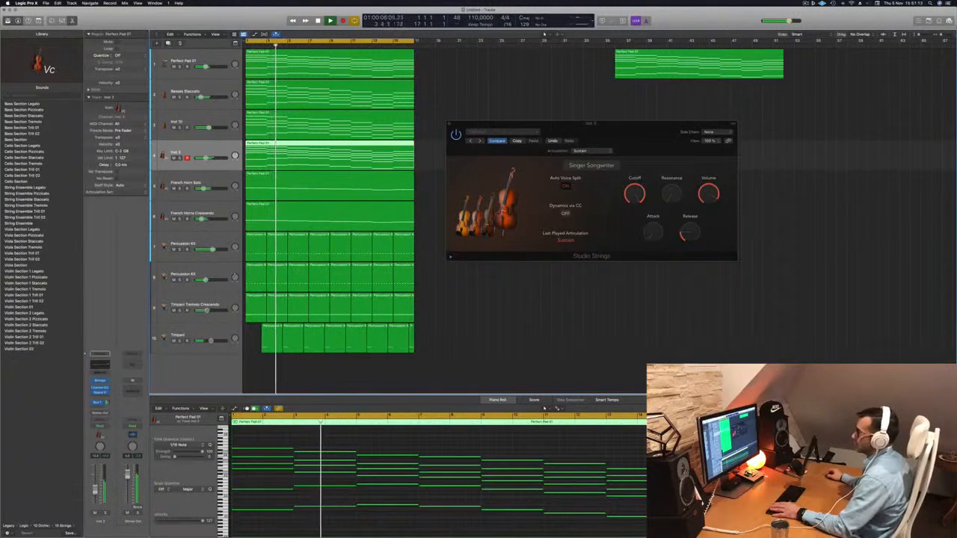
pyautogui.press('Return')
pyautogui.moveTo(593, 133); pyautogui.dragTo(636, 128)
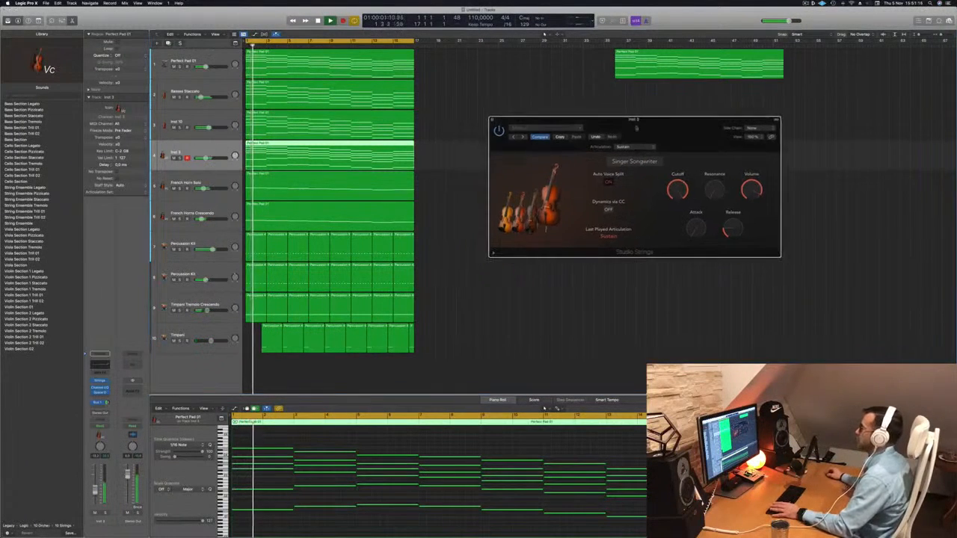
pyautogui.press('super+w')
pyautogui.hscroll(-5, 463, 198)
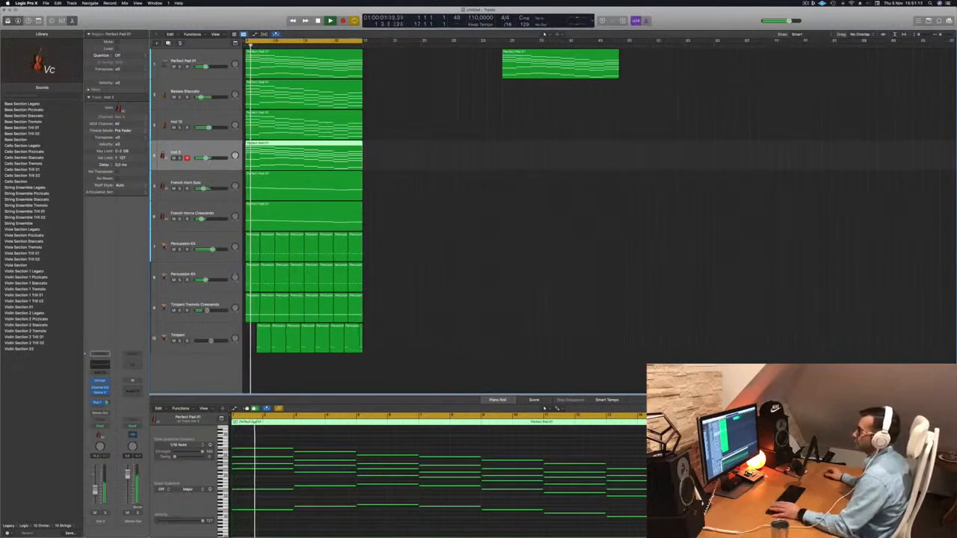
pyautogui.press('Return')
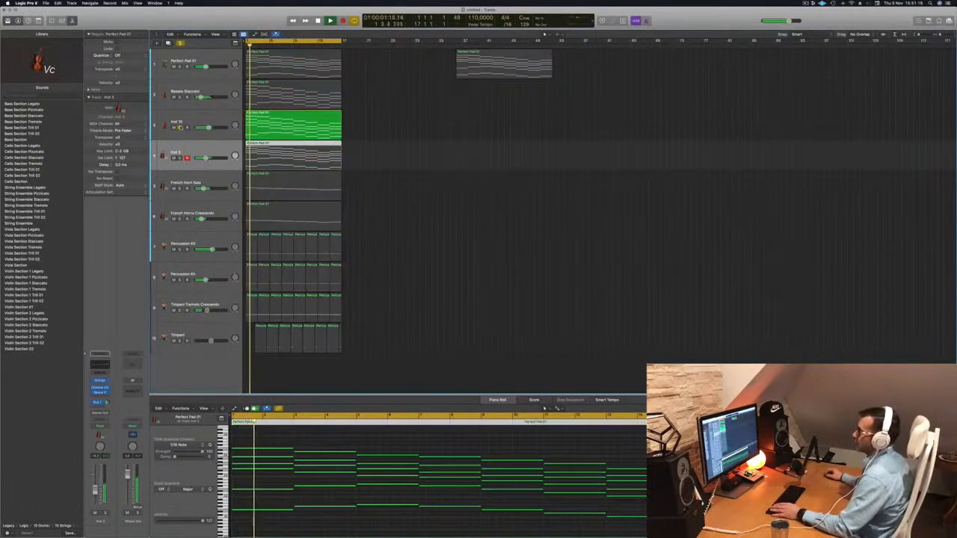
# Select the Inst 10 track, deselect all regions and replay the full arrangement from the start.
pyautogui.press('Up')
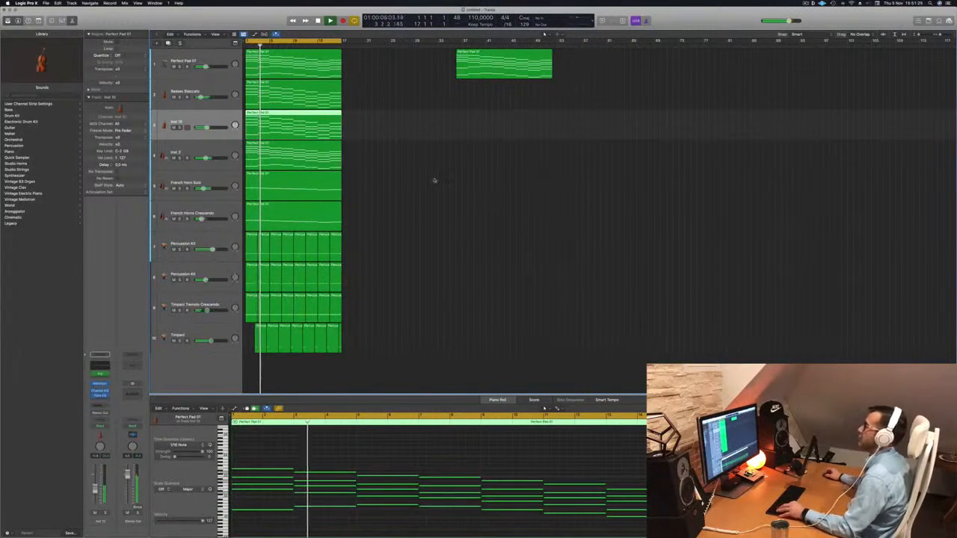
pyautogui.scroll(5, 434, 181)
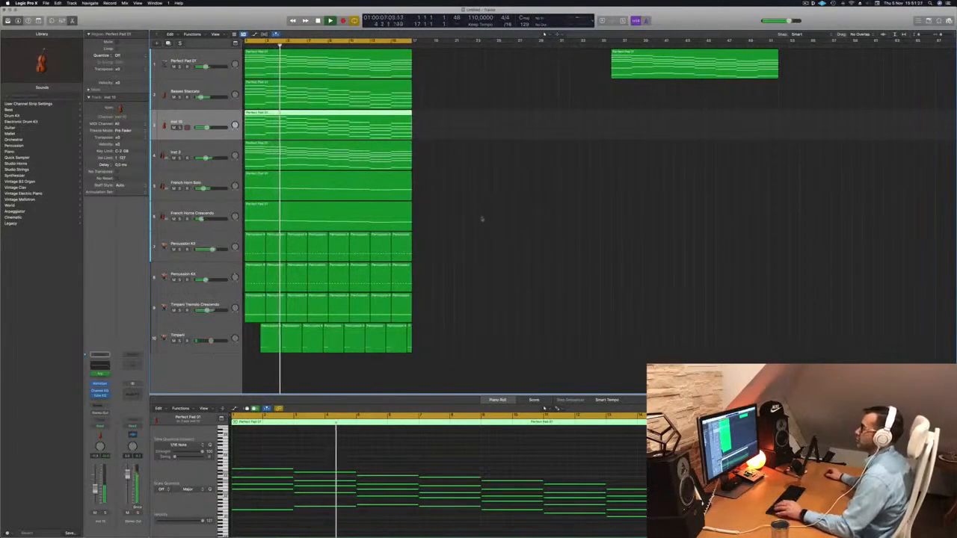
pyautogui.click(480, 224)
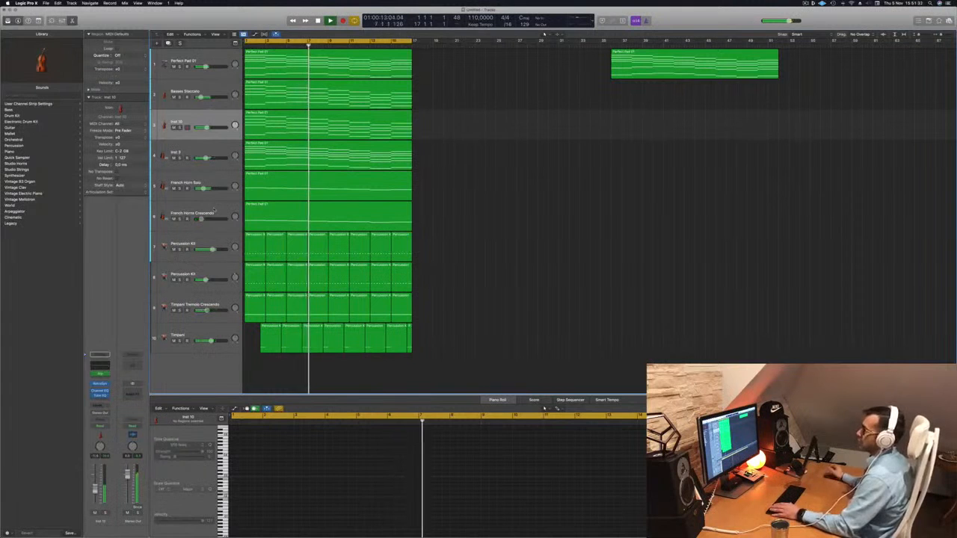
pyautogui.click(351, 217)
pyautogui.press('space')
pyautogui.press('space')
# Repeat the 16-bar section once across all tracks and extend the cycle range to bar 33.
pyautogui.click(179, 54)
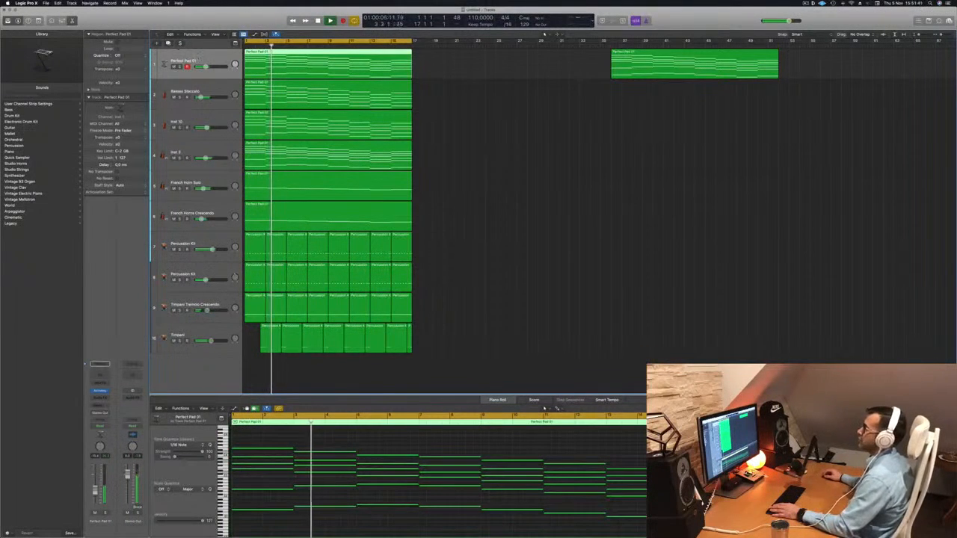
pyautogui.click(483, 114)
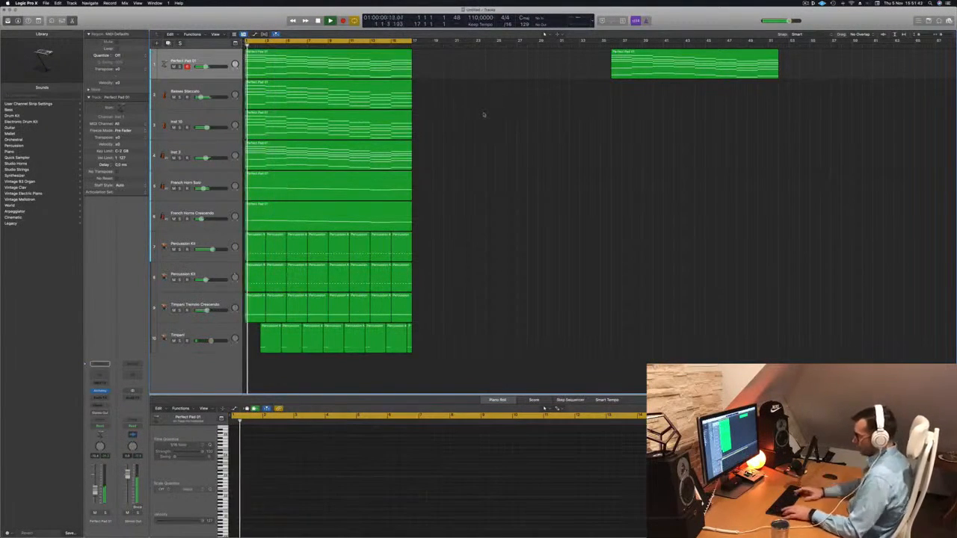
pyautogui.press('ctrl+super+r')
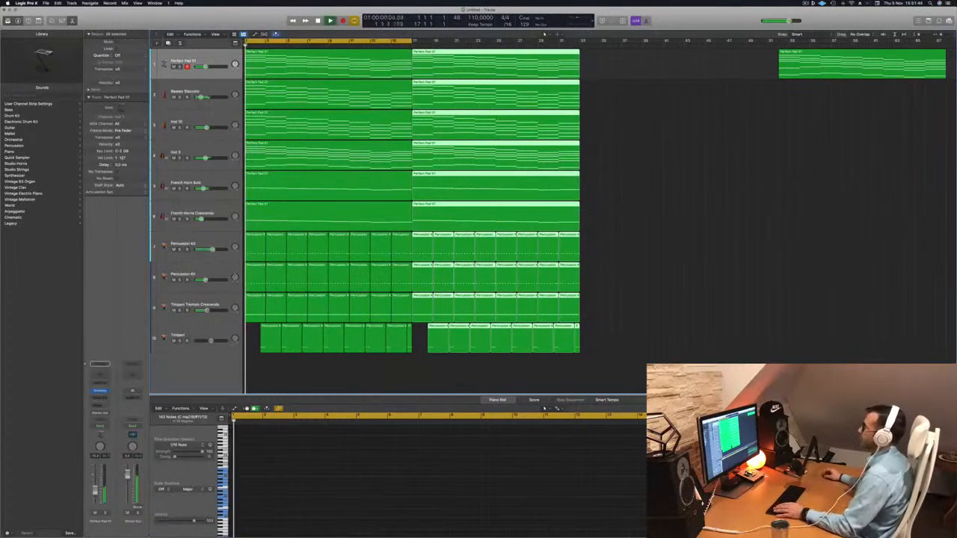
pyautogui.moveTo(411, 42); pyautogui.dragTo(580, 42)
pyautogui.press('Return')
# Duplicate the Perfect Pad 01 track without its regions and add a send to Bus 1 on the new track.
pyautogui.click(220, 66)
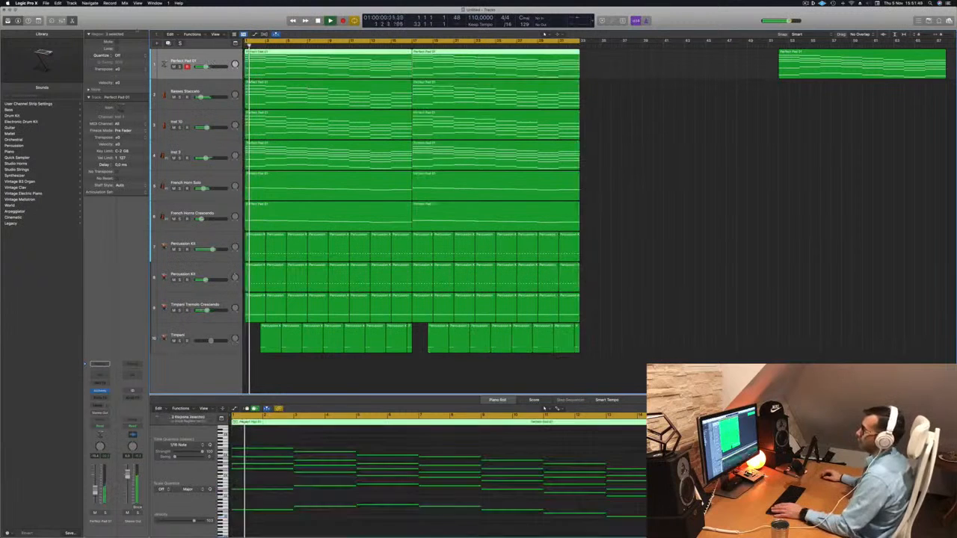
pyautogui.press('super+d')
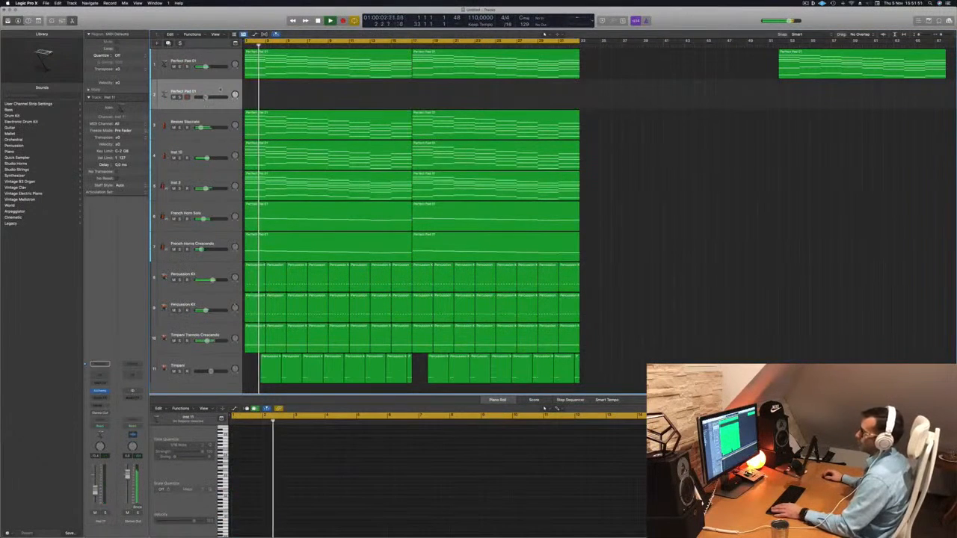
pyautogui.click(100, 405)
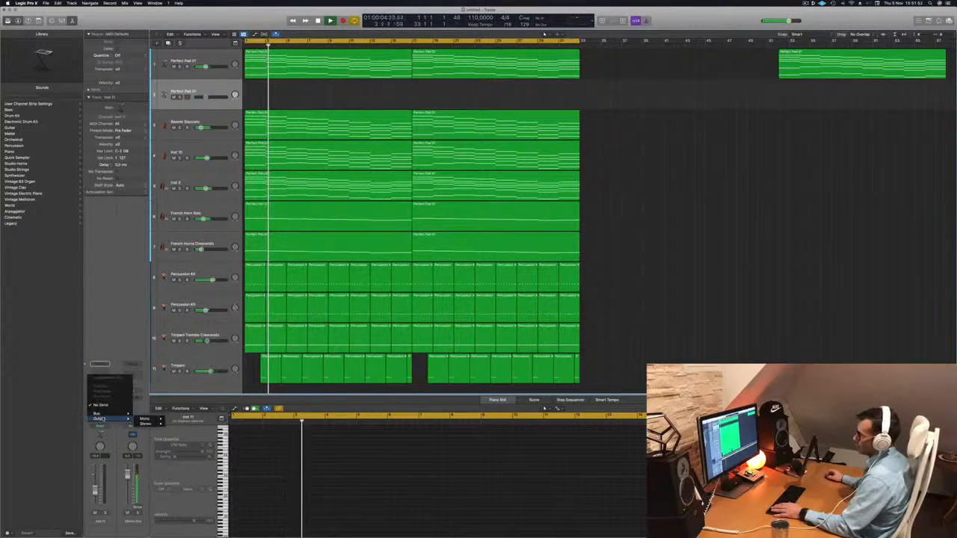
pyautogui.moveTo(105, 416)
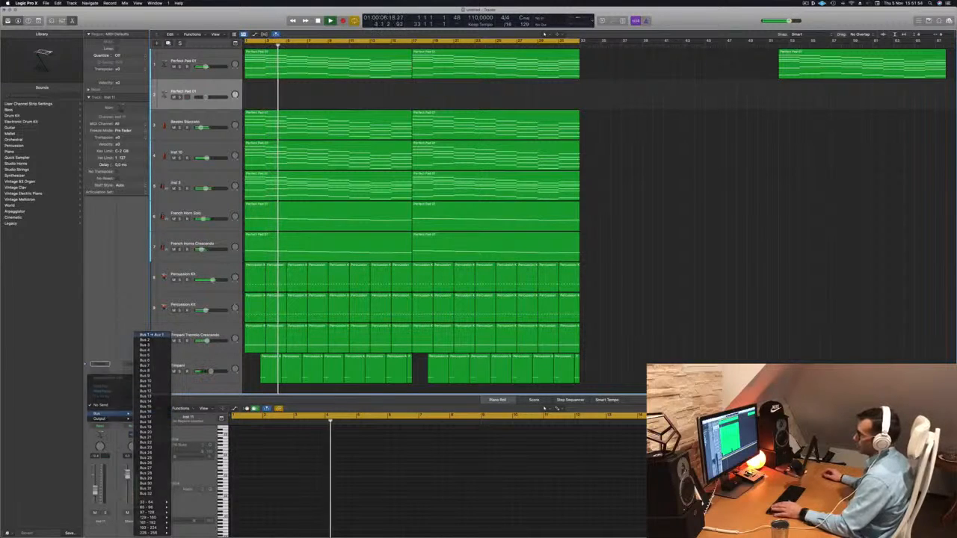
pyautogui.click(150, 334)
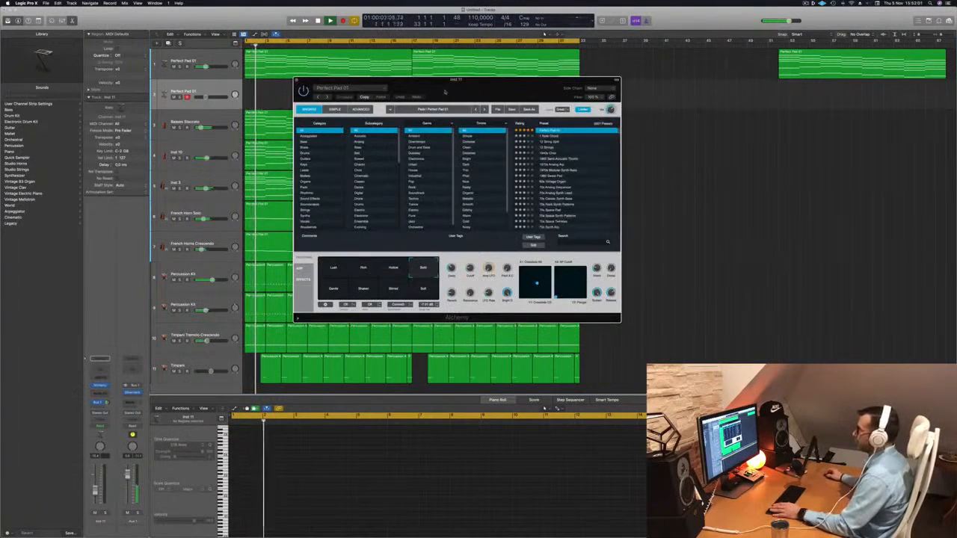
# Filter the new track's Alchemy presets to Pads with the Fast Attack subcategory and load the Breathing preset.
pyautogui.moveTo(444, 92); pyautogui.dragTo(423, 95)
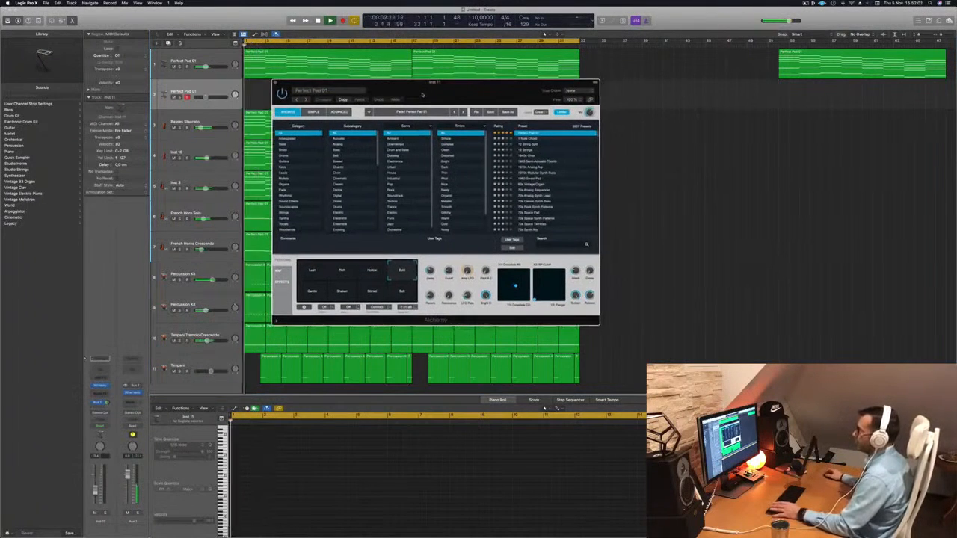
pyautogui.click(299, 190)
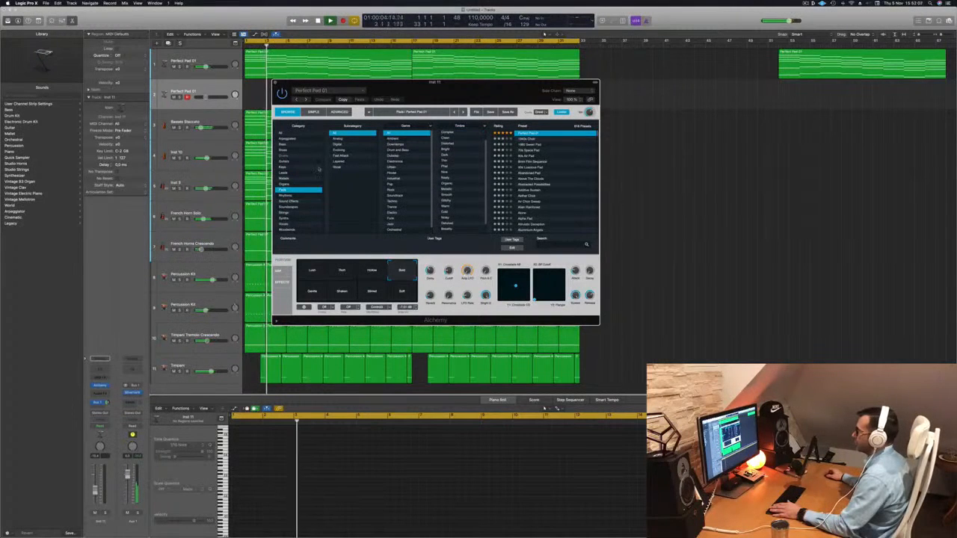
pyautogui.click(341, 155)
pyautogui.moveTo(457, 88); pyautogui.dragTo(521, 135)
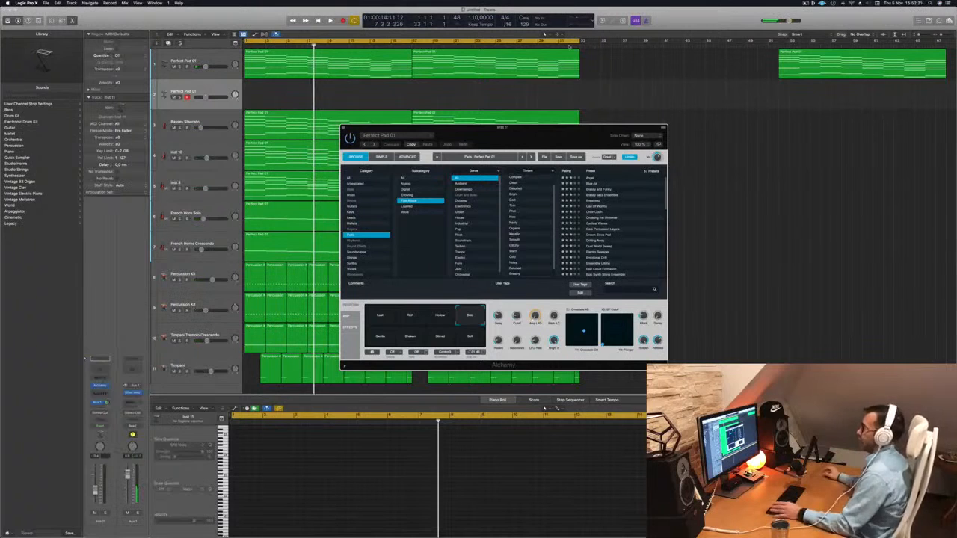
pyautogui.moveTo(545, 132); pyautogui.dragTo(468, 142)
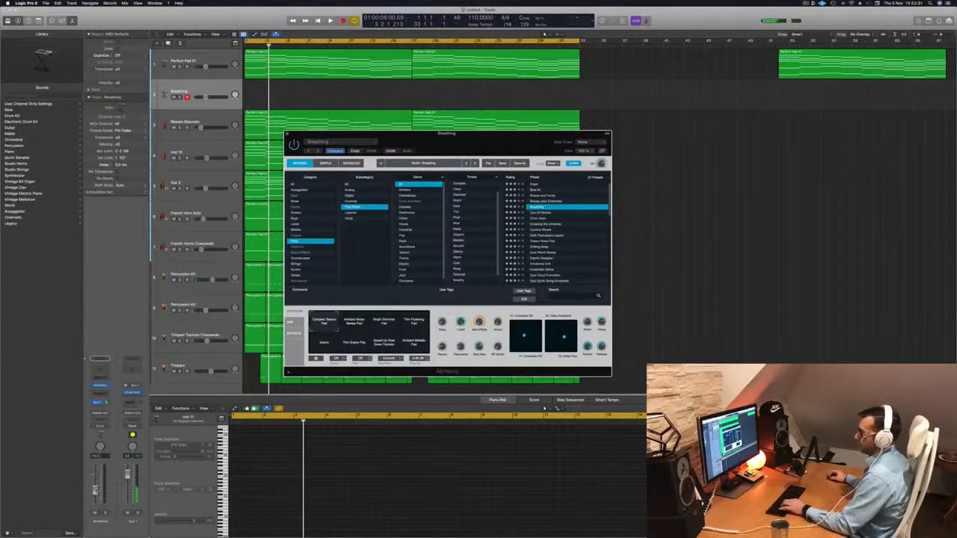
# Open the Musical Typing keyboard, arrange the plug-in window beside it and audition the Breathing pad over the arrangement.
pyautogui.press('f')
pyautogui.press('f')
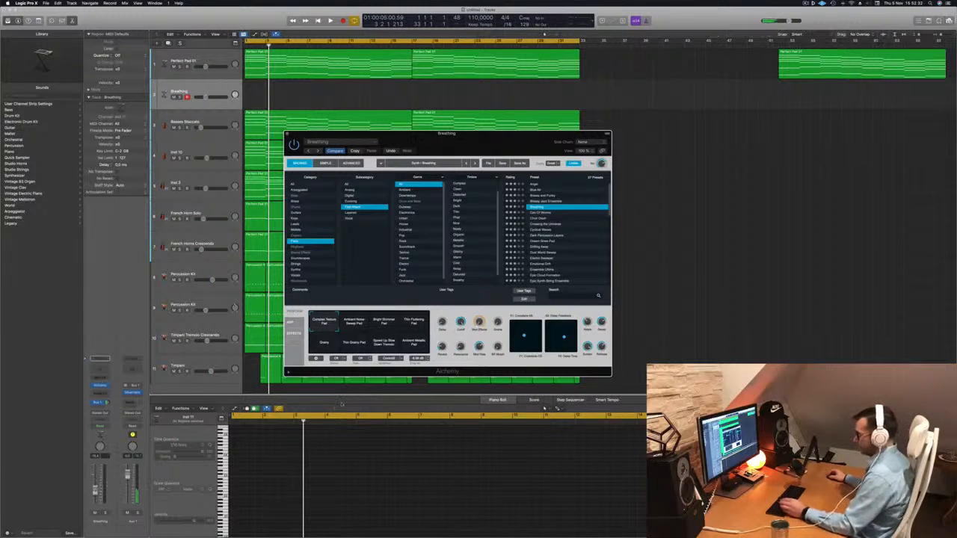
pyautogui.press('super+k')
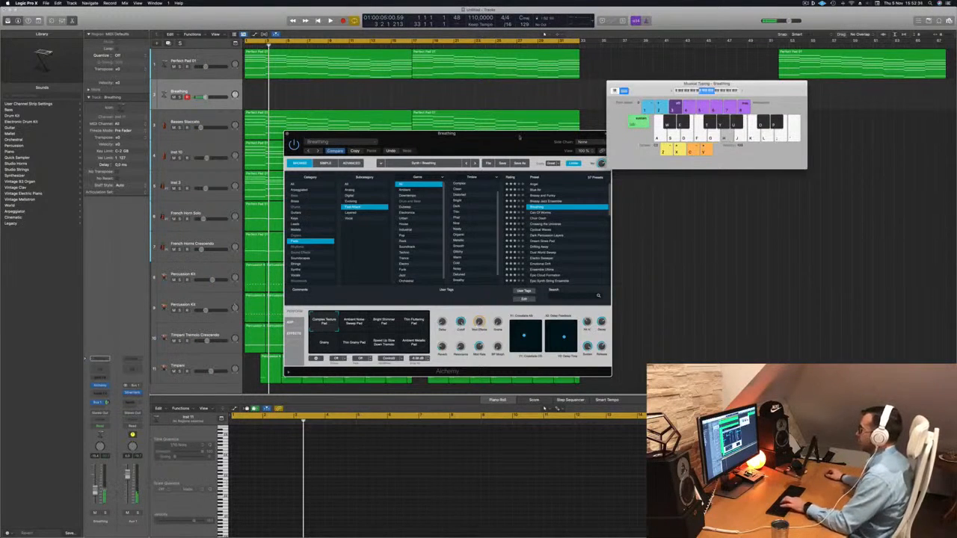
pyautogui.moveTo(520, 137); pyautogui.dragTo(636, 172)
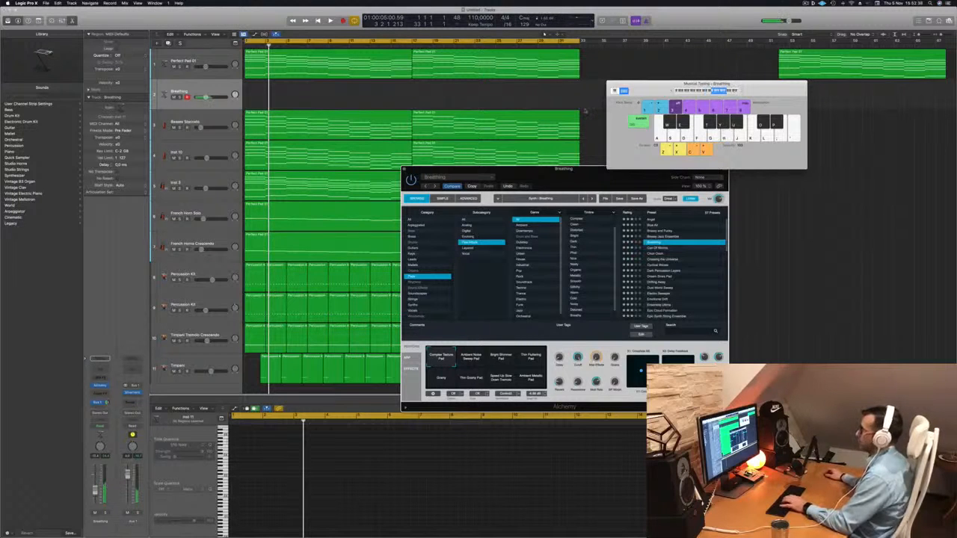
pyautogui.press('space')
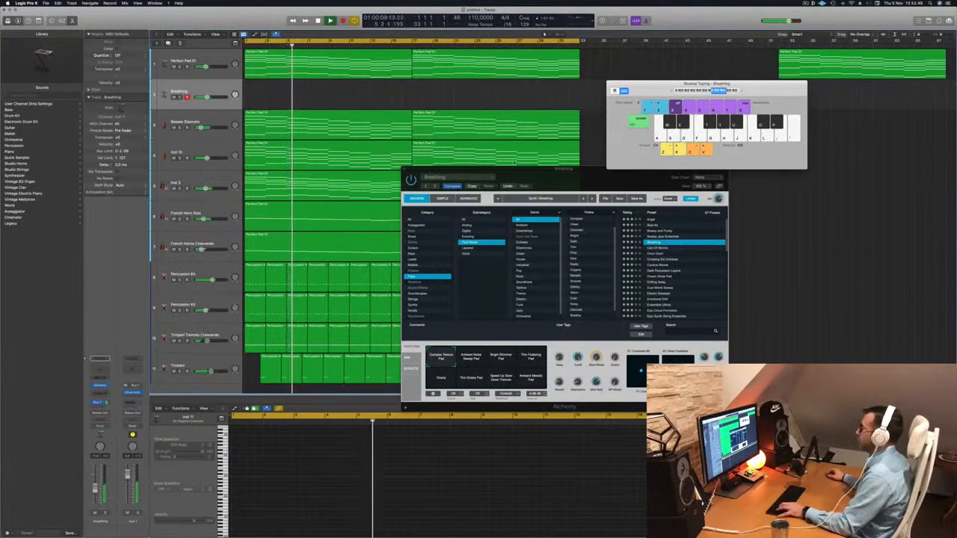
# Raise the Breathing track's volume and try its Ambient Noise Sweep Pad and Bright Shimmer Pad variations.
pyautogui.moveTo(519, 169); pyautogui.dragTo(550, 150)
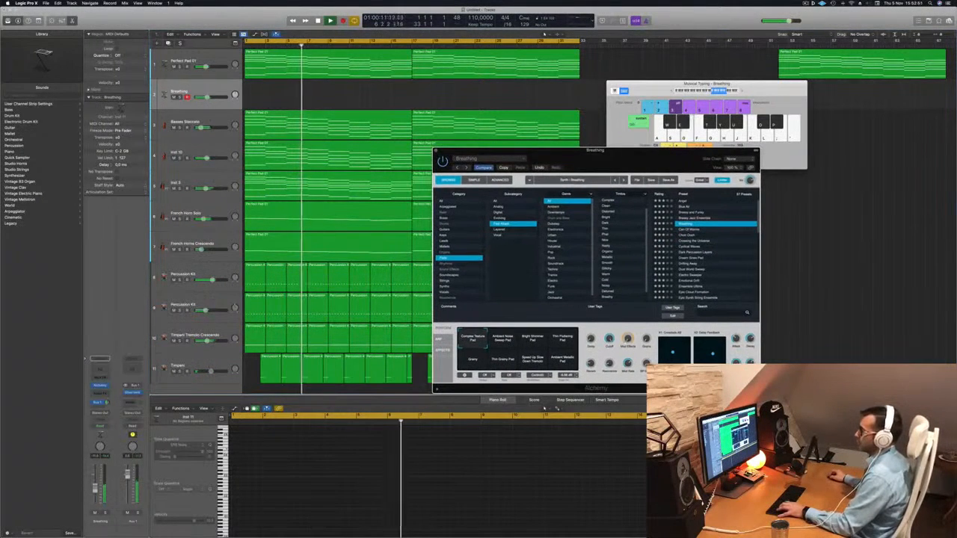
pyautogui.moveTo(97, 488); pyautogui.dragTo(100, 483)
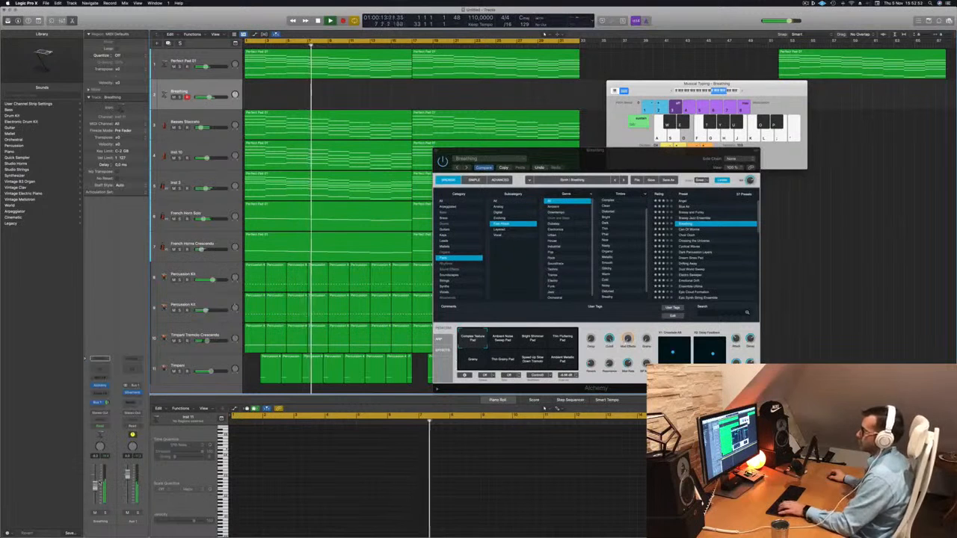
pyautogui.click(505, 345)
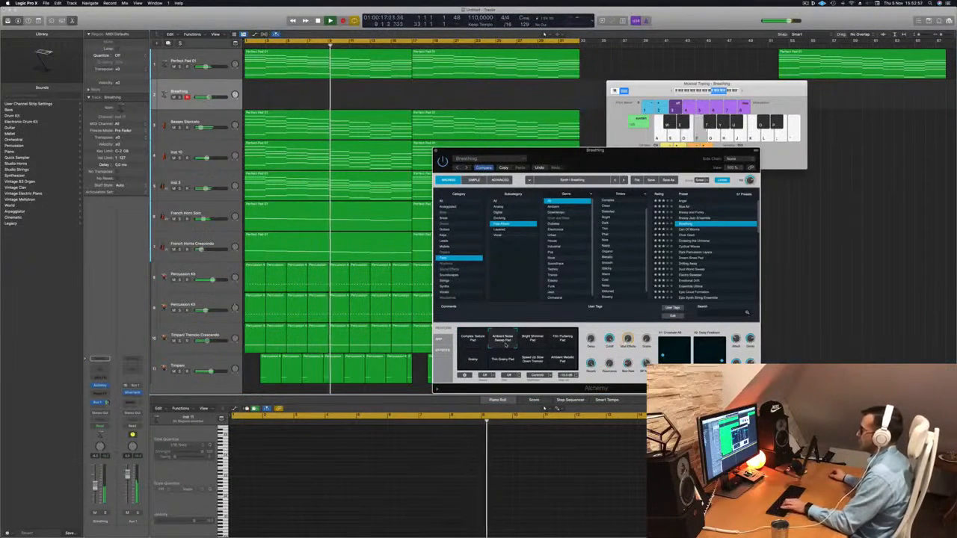
pyautogui.click(532, 340)
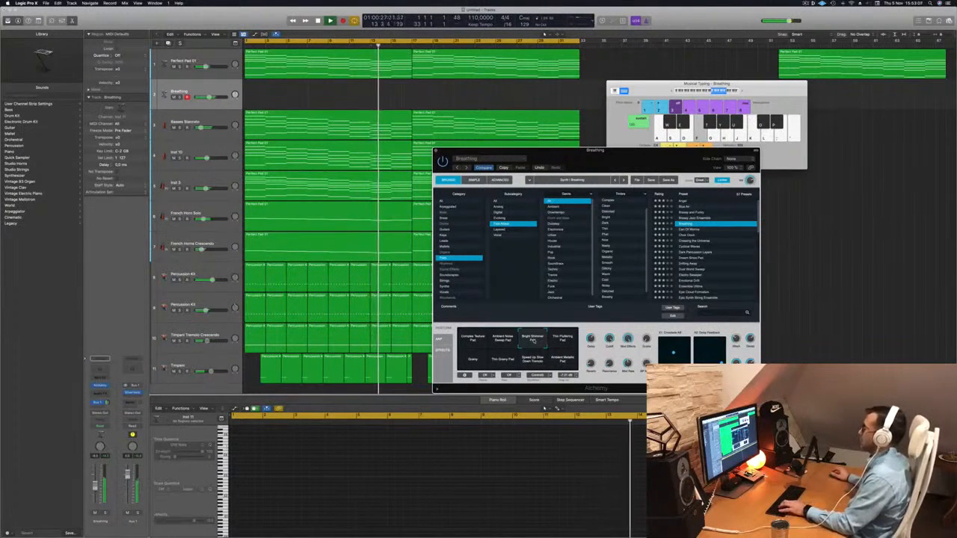
# Try the 90s Luscious Pad preset in Alchemy and rearrange the plug-in and Musical Typing windows.
pyautogui.scroll(1, 692, 203)
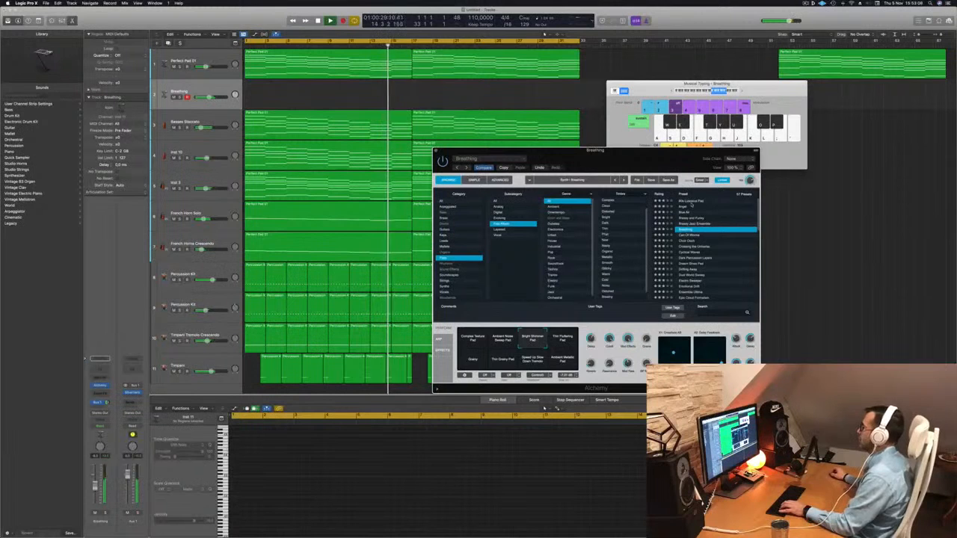
pyautogui.click(692, 202)
pyautogui.moveTo(650, 162); pyautogui.dragTo(608, 80)
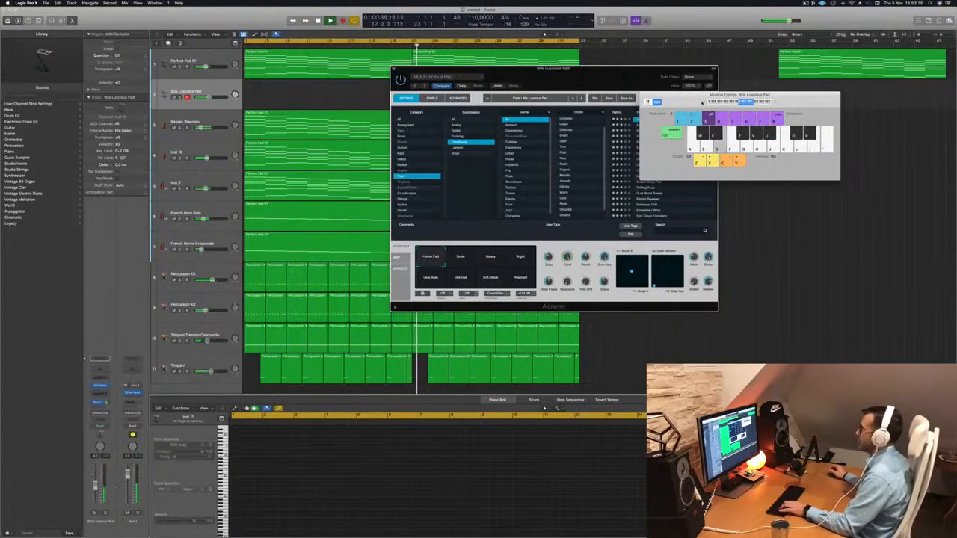
pyautogui.moveTo(618, 79); pyautogui.dragTo(649, 172)
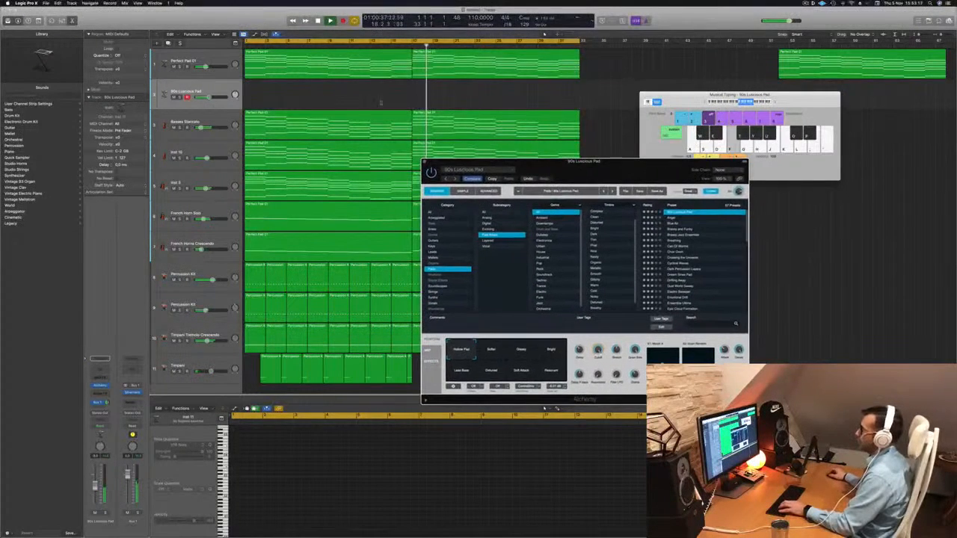
# Mute the Inst 3 strings track and audition the Angel and Blue Air presets on the new pad track.
pyautogui.click(174, 189)
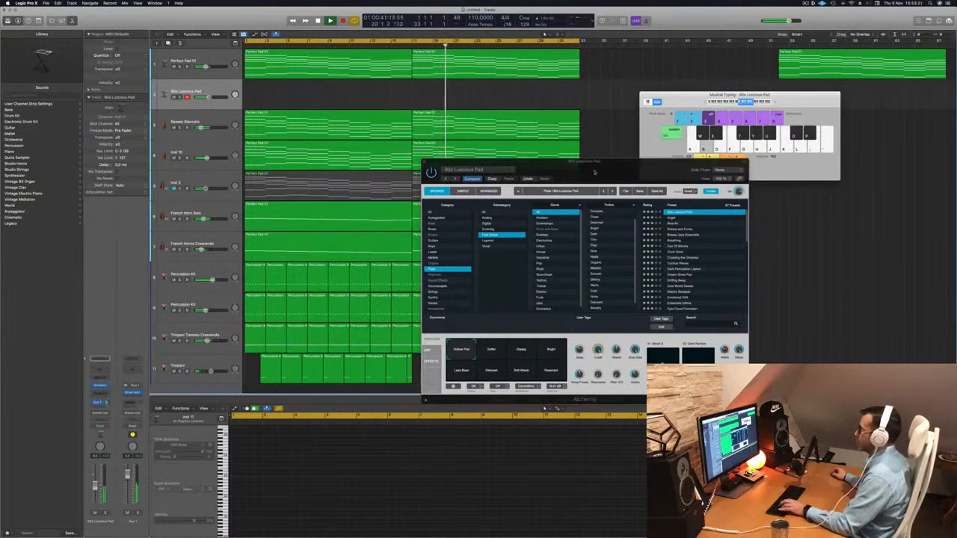
pyautogui.moveTo(595, 172); pyautogui.dragTo(599, 152)
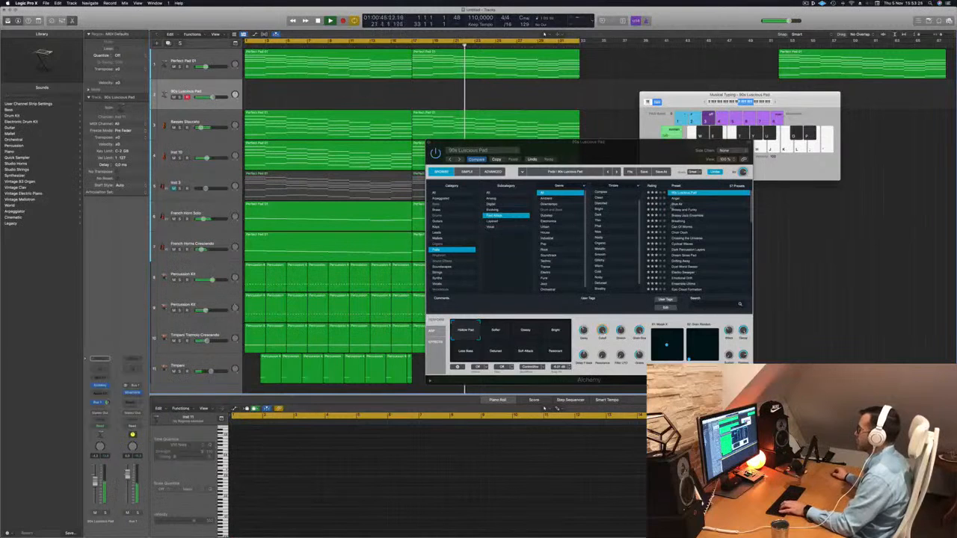
pyautogui.press('Down')
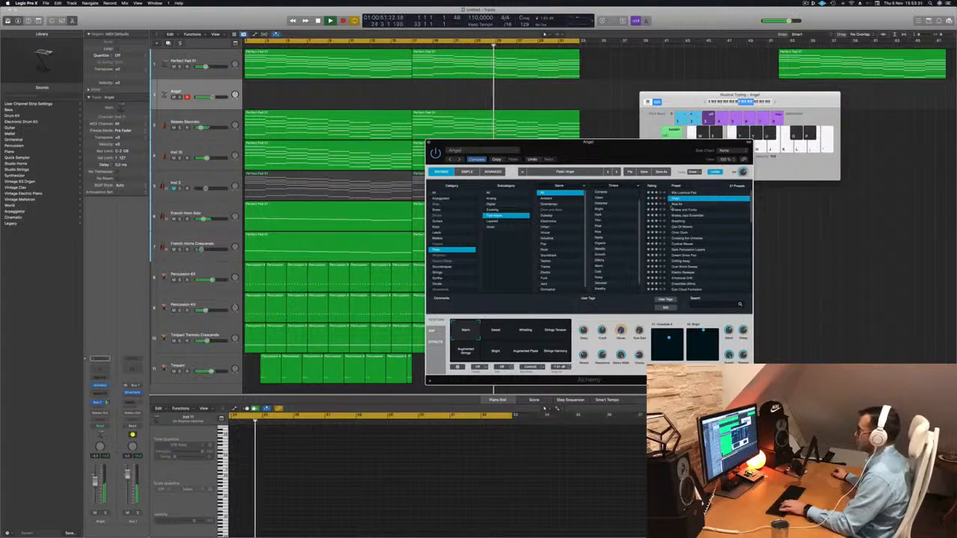
pyautogui.press('Down')
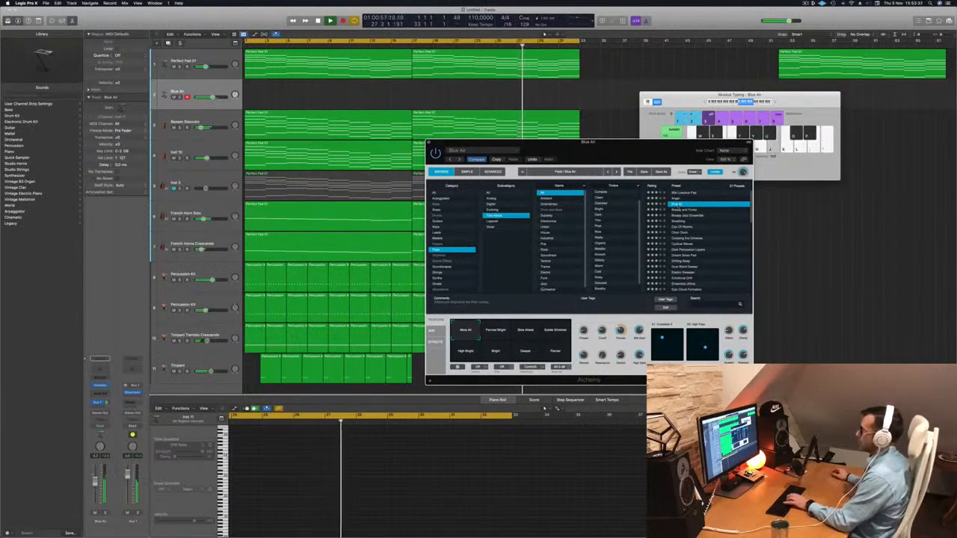
# Unmute the Inst 3 strings track, open its Channel EQ and watch the spectrum during playback.
pyautogui.click(598, 96)
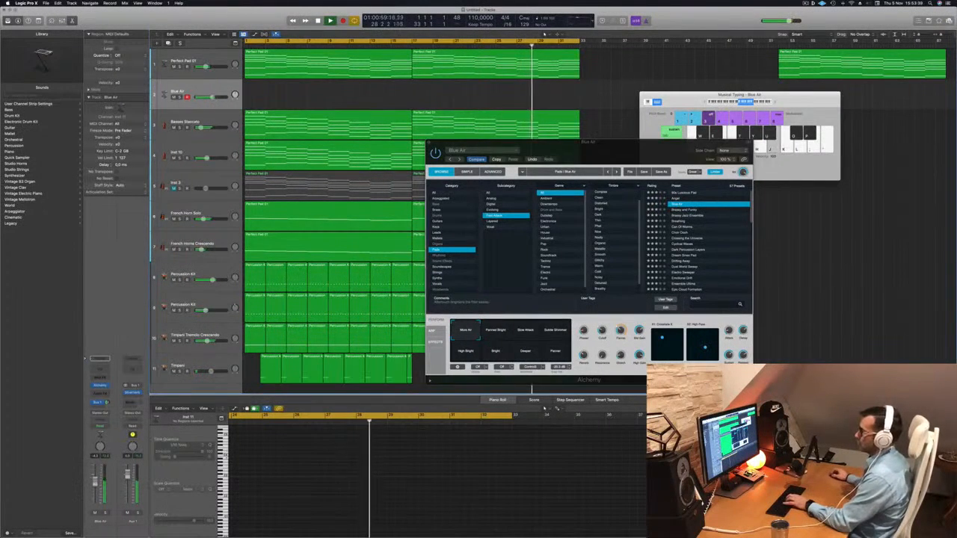
pyautogui.click(191, 184)
pyautogui.press('m')
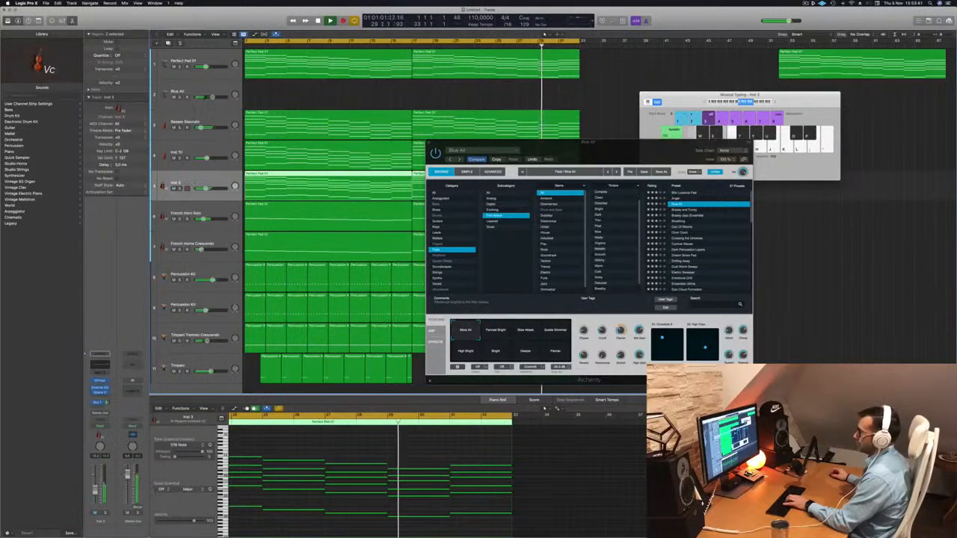
pyautogui.click(103, 365)
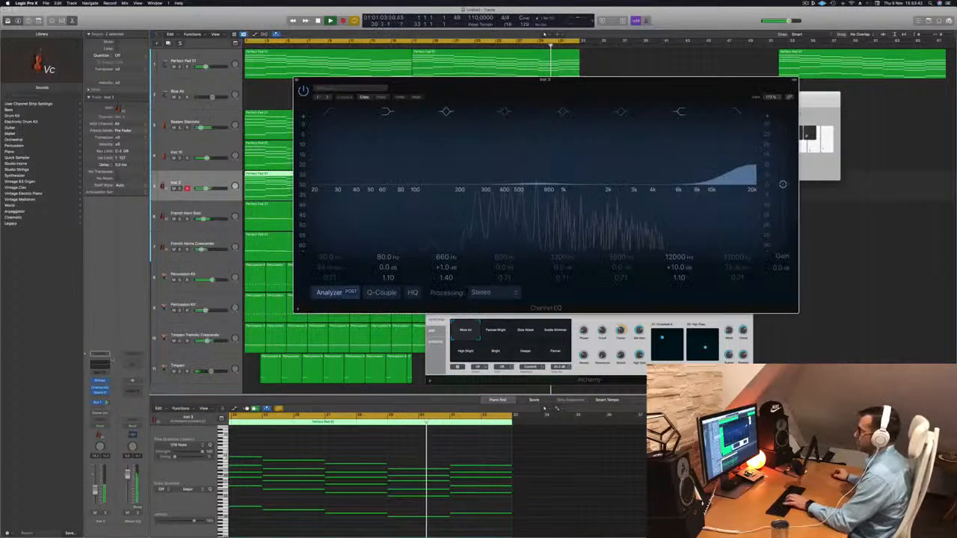
pyautogui.moveTo(523, 82); pyautogui.dragTo(708, 118)
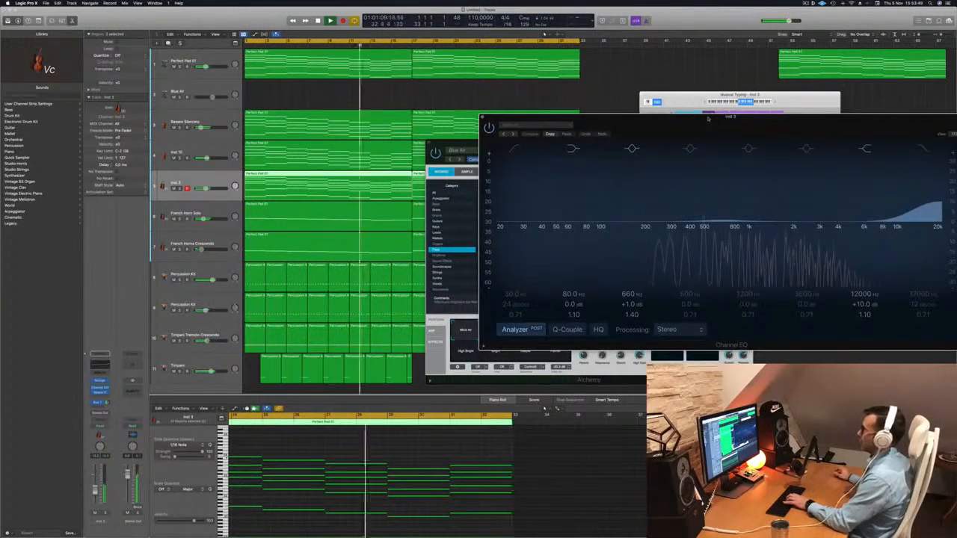
pyautogui.moveTo(700, 120); pyautogui.dragTo(629, 125)
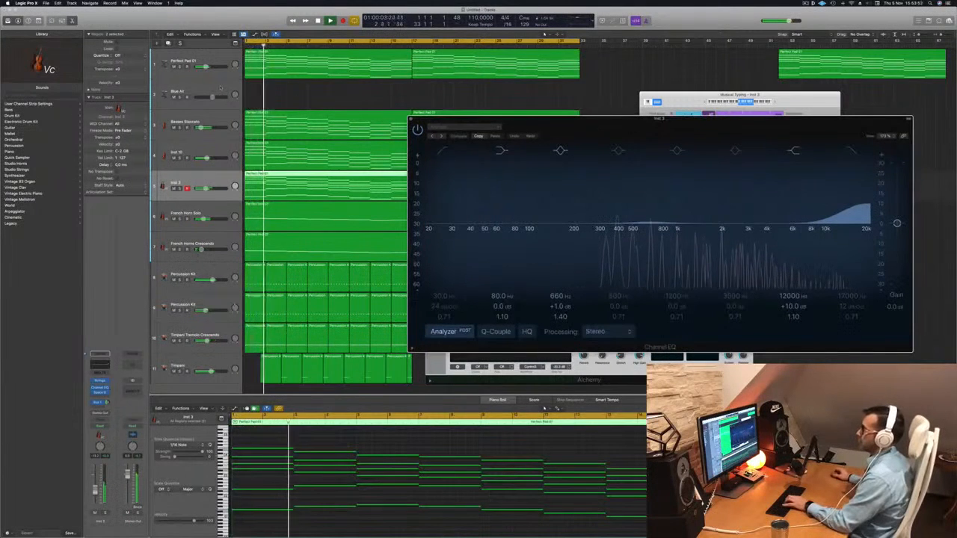
# Select the Blue Air track, clear its plug-in window from behind the EQ, and record a melody from about bar 20 to bar 33.
pyautogui.click(229, 92)
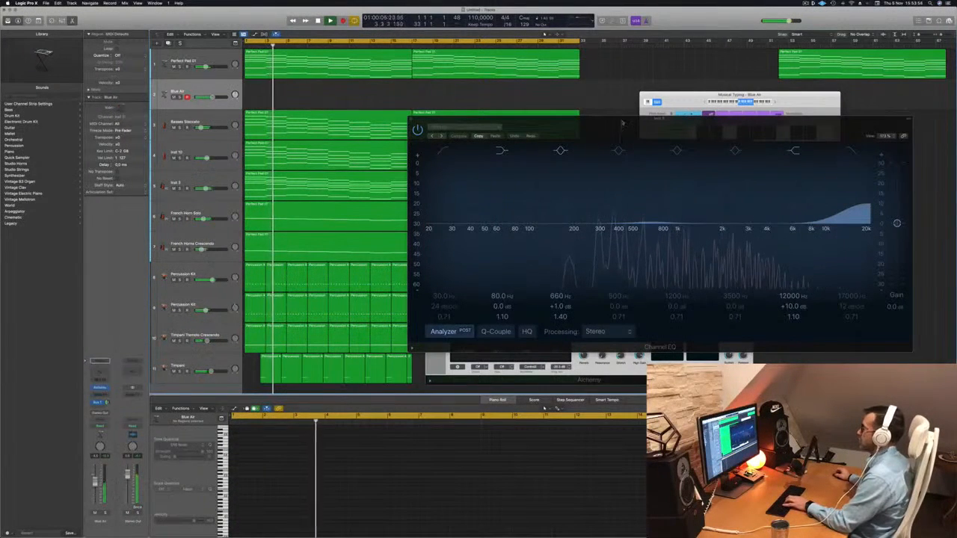
pyautogui.moveTo(624, 122); pyautogui.dragTo(617, 178)
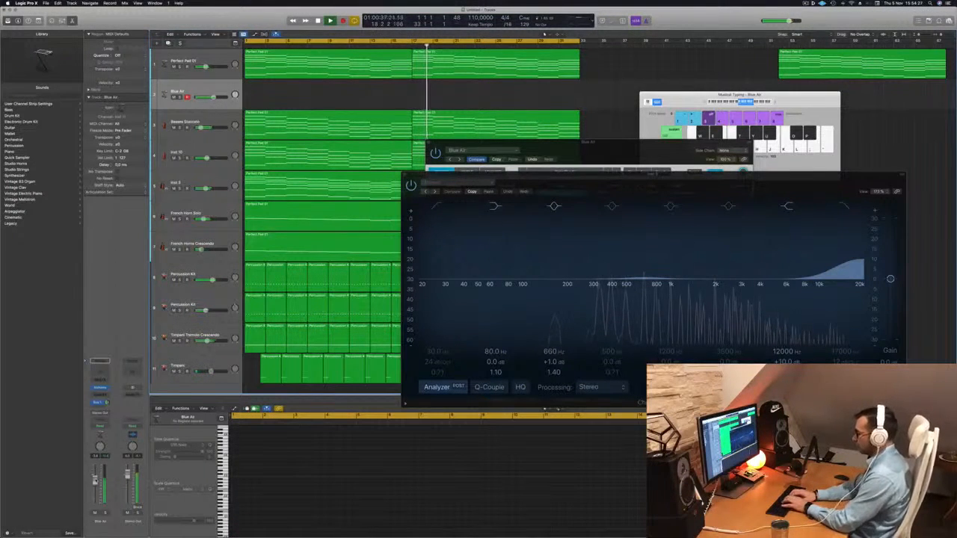
pyautogui.press('r')
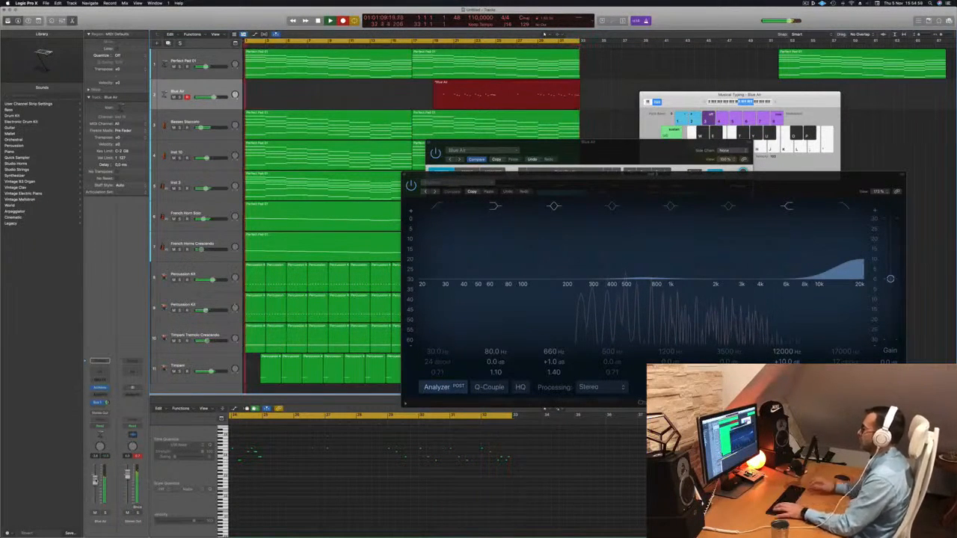
pyautogui.press('space')
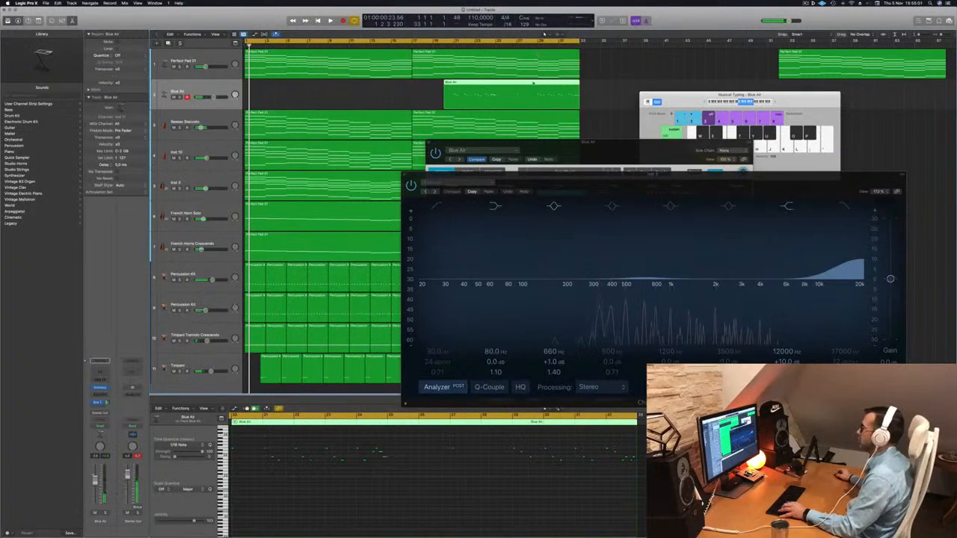
# Split the recorded Blue Air region at bar 29, delete the earlier part and move the remaining four bars to bar 1.
pyautogui.keyDown('super'); pyautogui.click(537, 84); pyautogui.keyUp('super')
pyautogui.click(518, 83)
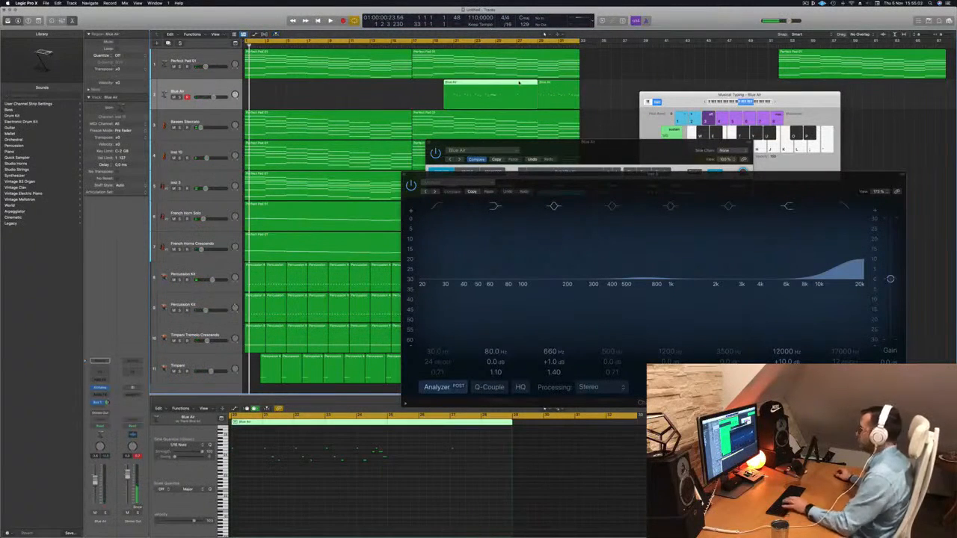
pyautogui.press('BackSpace')
pyautogui.moveTo(549, 83); pyautogui.dragTo(251, 83)
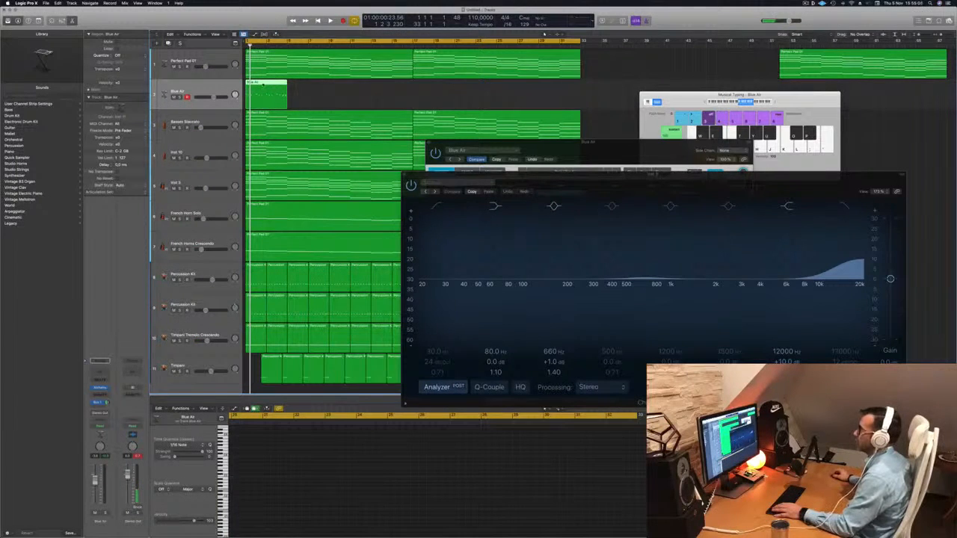
# Show the Blue Air melody's notes in the Piano Roll and shift the low note in bar 1 slightly earlier during playback.
pyautogui.press('e')
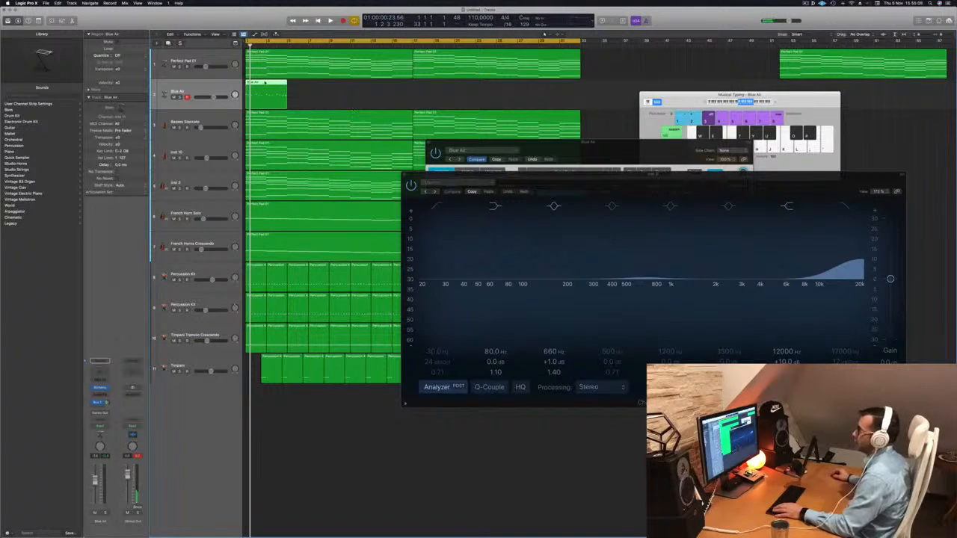
pyautogui.press('e')
pyautogui.press('space')
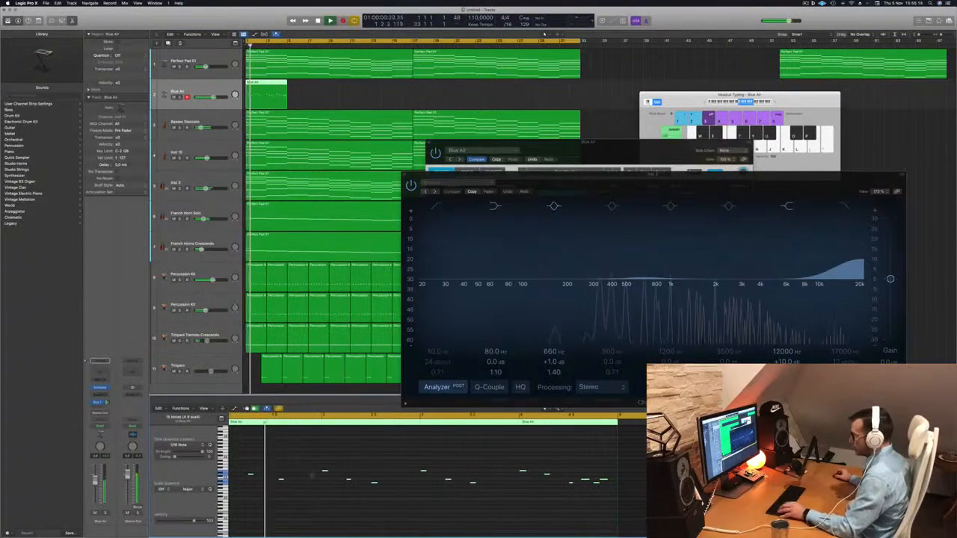
pyautogui.click(281, 478)
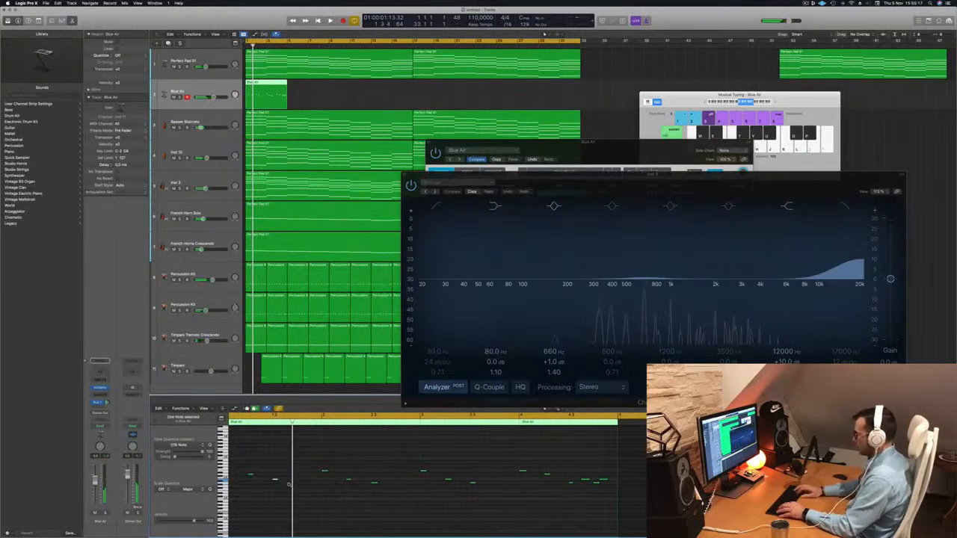
pyautogui.press('space')
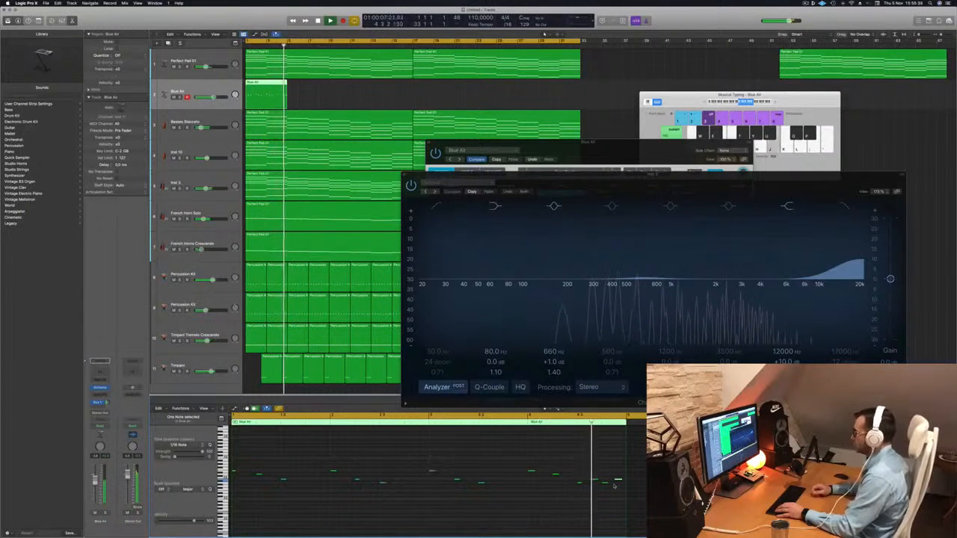
# Replay the four-bar Blue Air melody from the start to check the timing of its notes.
pyautogui.press('space')
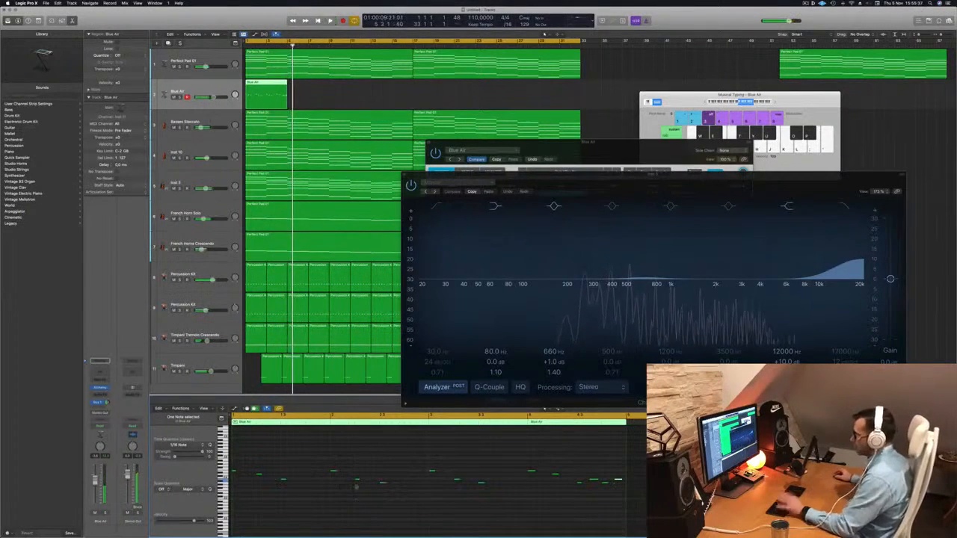
pyautogui.press('space')
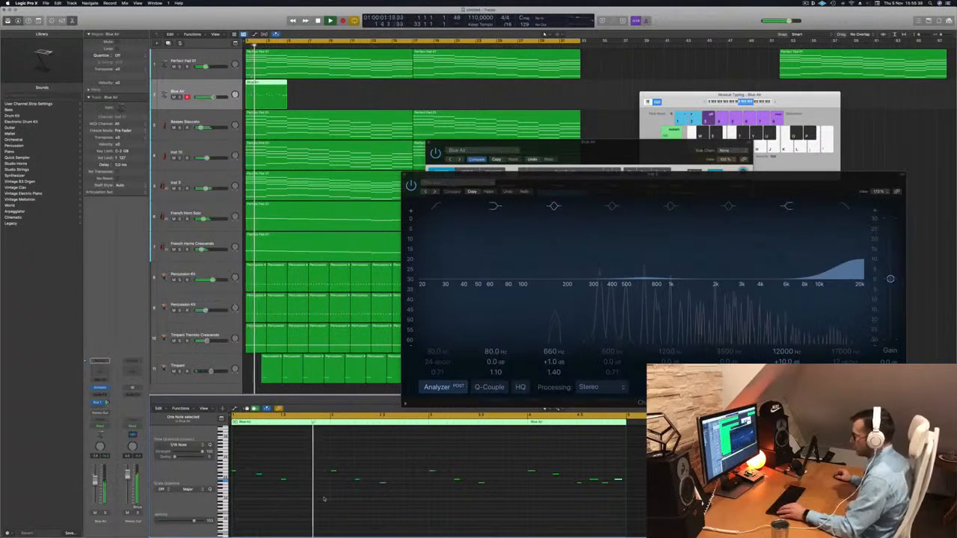
pyautogui.scroll(3, 326, 498)
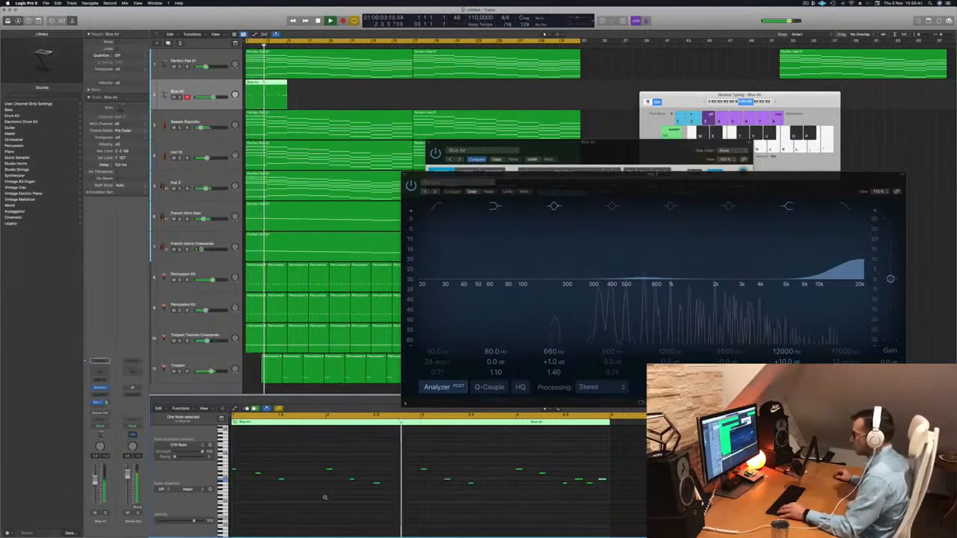
pyautogui.press('space')
pyautogui.press('space')
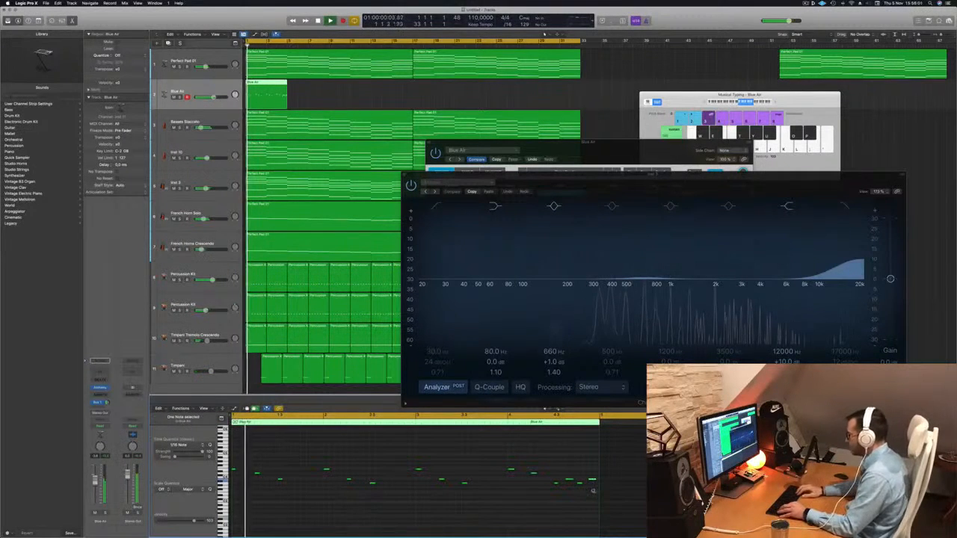
# Try a higher pitch for the final note of the Blue Air melody and replay the phrase.
pyautogui.hotkey('alt', 'Up')
pyautogui.hotkey('alt', 'Up')
pyautogui.hotkey('alt', 'Up')
pyautogui.hotkey('alt', 'Up')
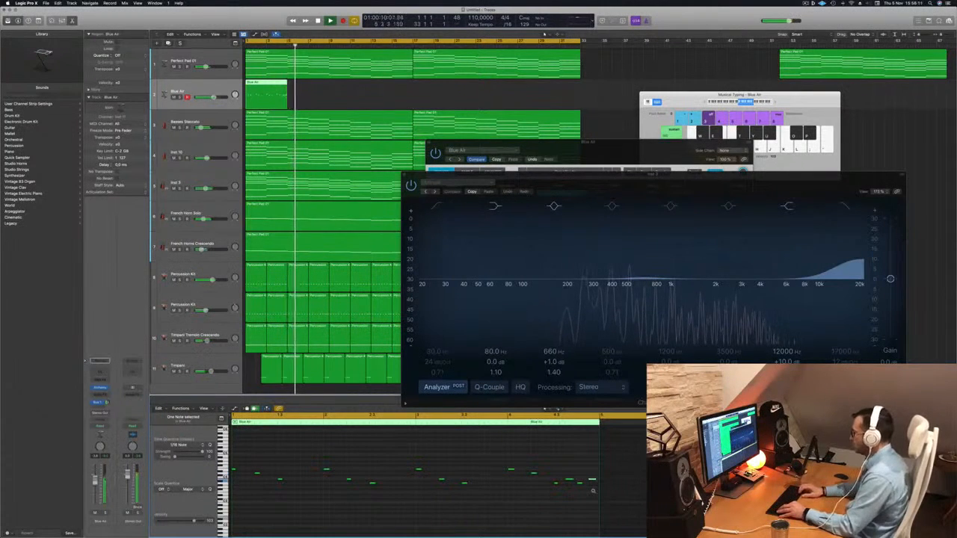
pyautogui.press('Return')
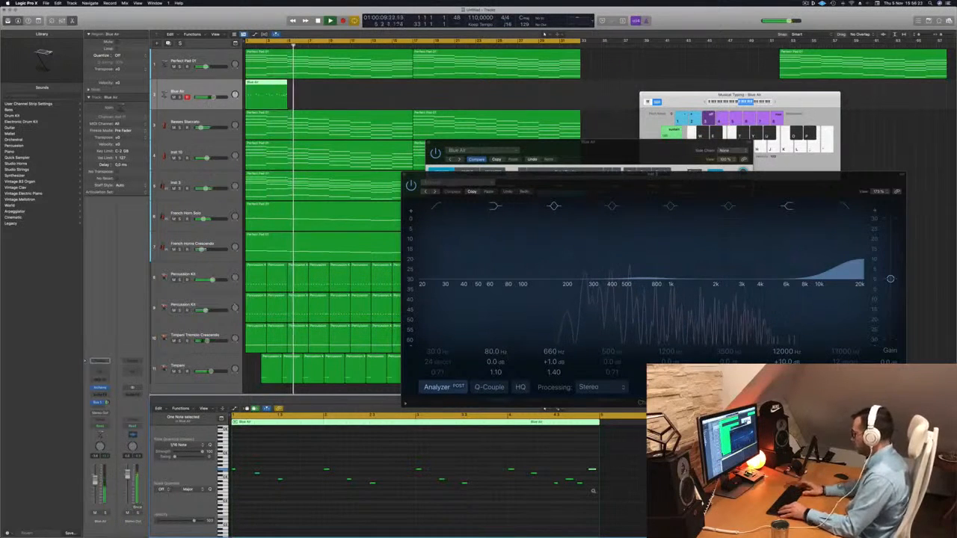
# Try the final Blue Air note at a much lower pitch, raise it again and replay the melody.
pyautogui.hotkey('alt', 'Down')
pyautogui.hotkey('alt', 'Down')
pyautogui.hotkey('alt', 'Down')
pyautogui.hotkey('alt', 'Down')
pyautogui.hotkey('alt', 'Down')
pyautogui.hotkey('alt', 'Down')
pyautogui.hotkey('alt', 'Down')
pyautogui.hotkey('alt', 'Down')
pyautogui.hotkey('alt', 'Down')
pyautogui.hotkey('alt', 'Down')
pyautogui.hotkey('alt', 'Down')
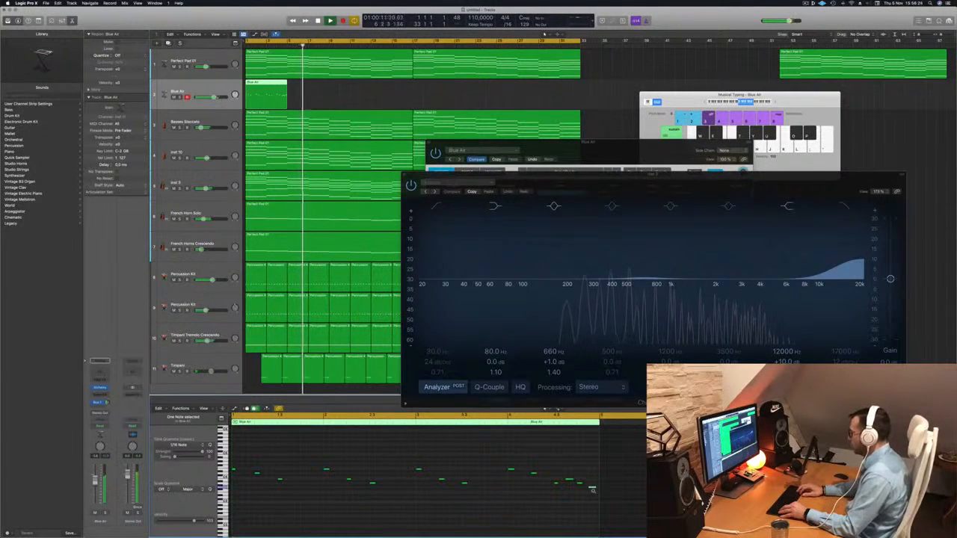
pyautogui.press('Return')
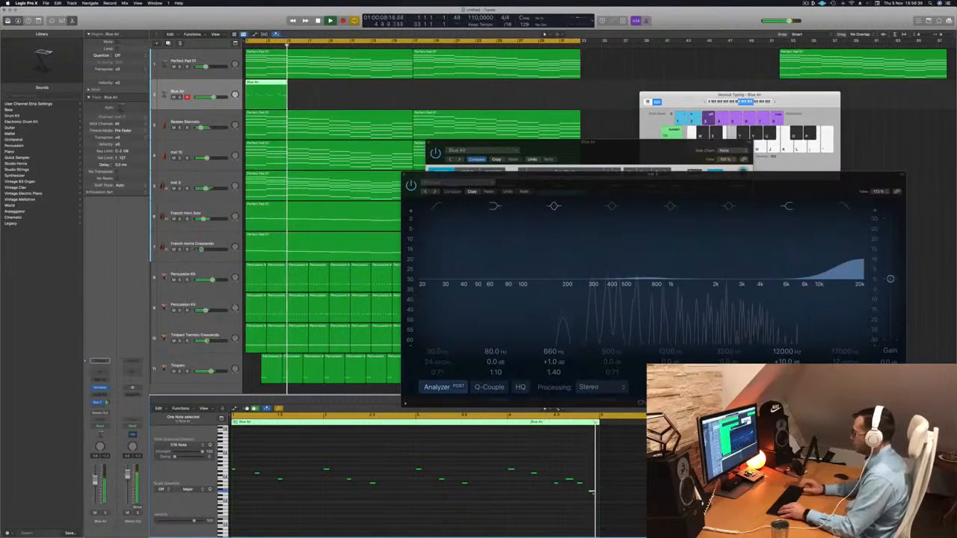
pyautogui.hotkey('alt', 'Up')
pyautogui.hotkey('alt', 'Up')
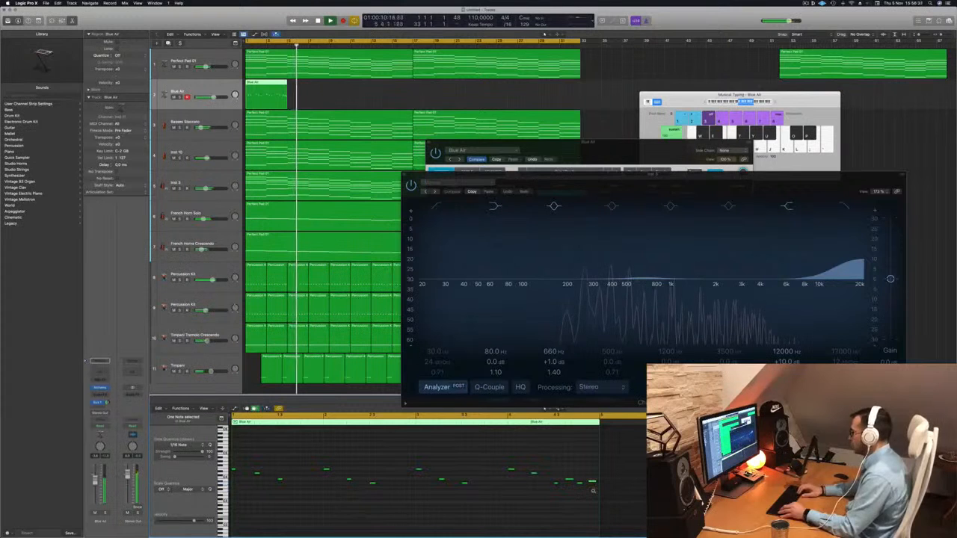
pyautogui.press('space')
pyautogui.press('space')
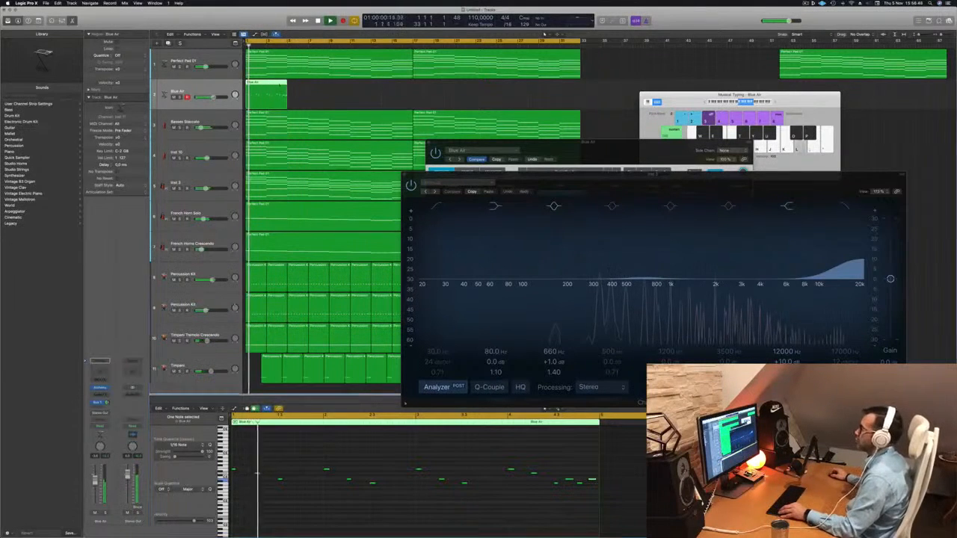
# Copy the four-bar Blue Air region repeatedly along its track to fill bars 1 through 32.
pyautogui.moveTo(268, 90); pyautogui.dragTo(356, 87)
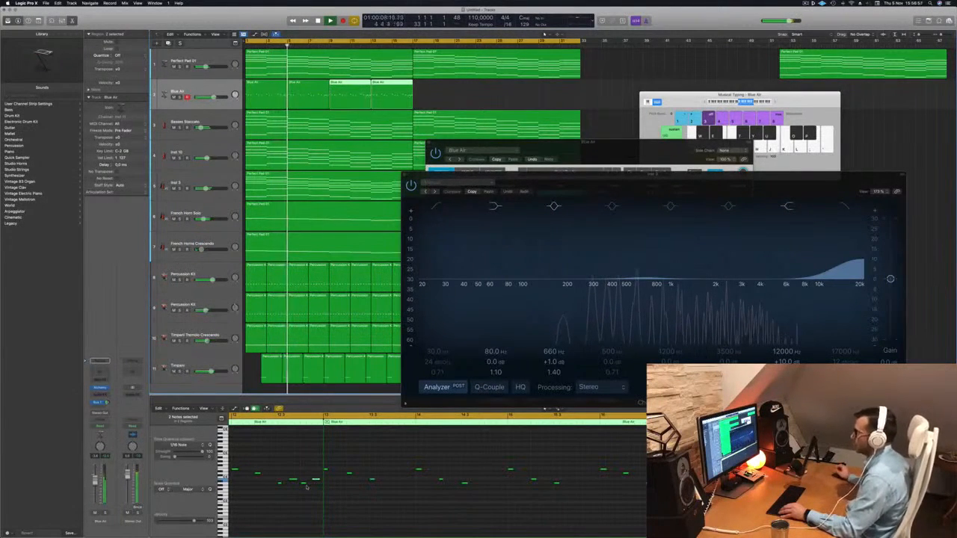
pyautogui.press('space')
pyautogui.press('space')
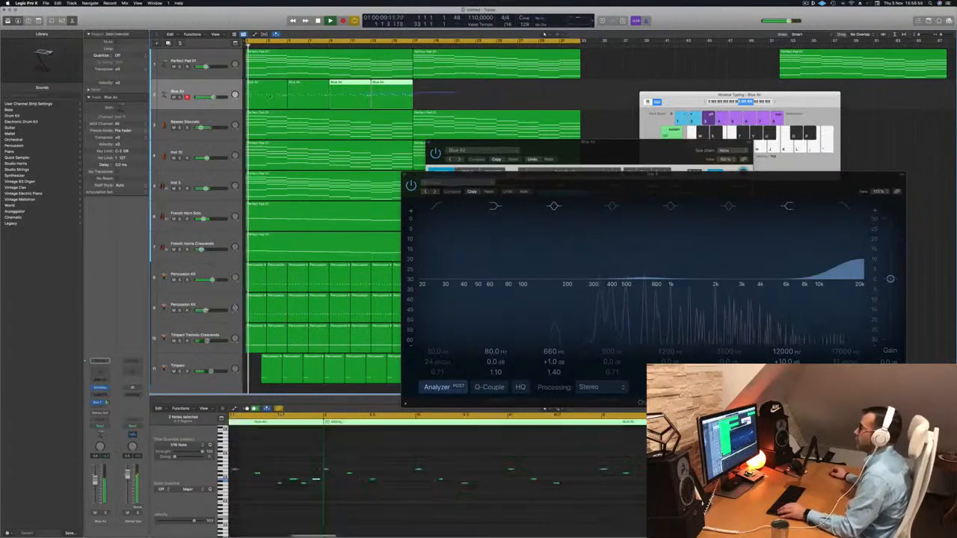
pyautogui.keyDown('shift'); pyautogui.click(267, 81); pyautogui.keyUp('shift')
pyautogui.moveTo(270, 93); pyautogui.dragTo(438, 94)
pyautogui.press('space')
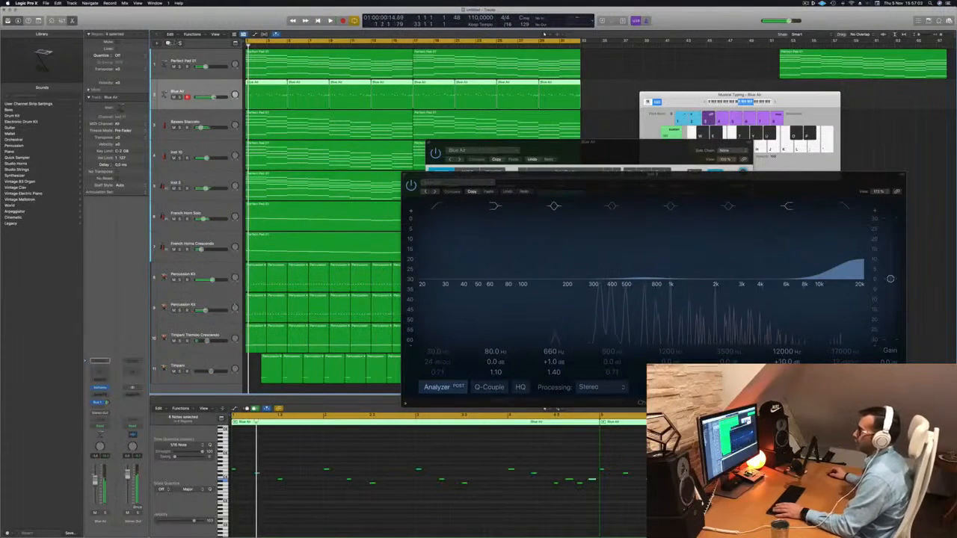
# Duplicate the Blue Air track and copy all eight of its regions onto the new track.
pyautogui.press('super+d')
pyautogui.moveTo(595, 96); pyautogui.dragTo(267, 118)
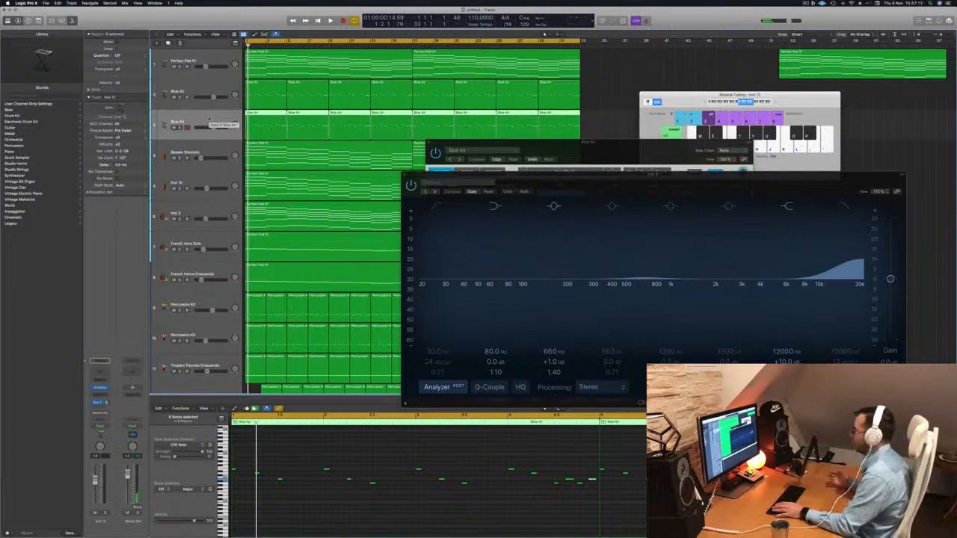
pyautogui.press('space')
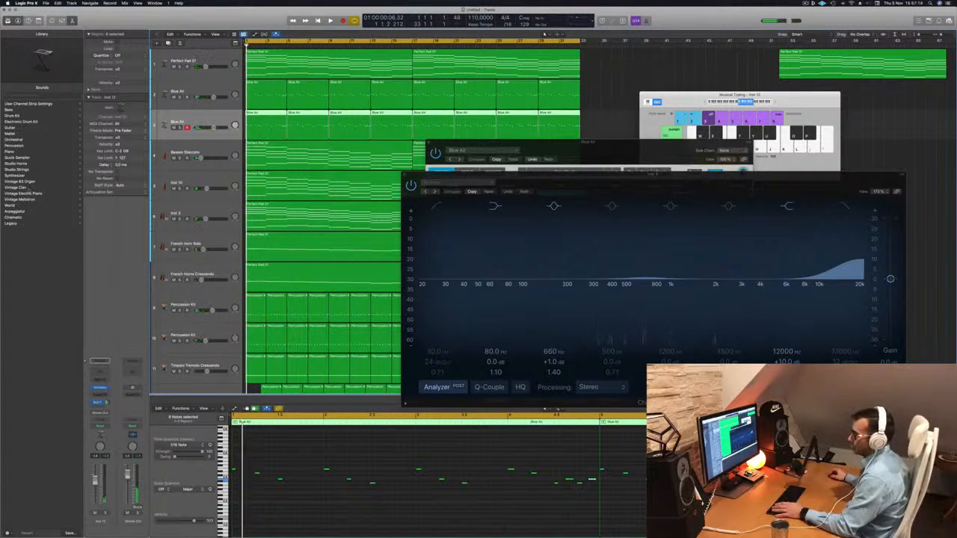
# Load the Cellos sound from the Orchestral Strings library on the duplicated track and play it back.
pyautogui.click(14, 139)
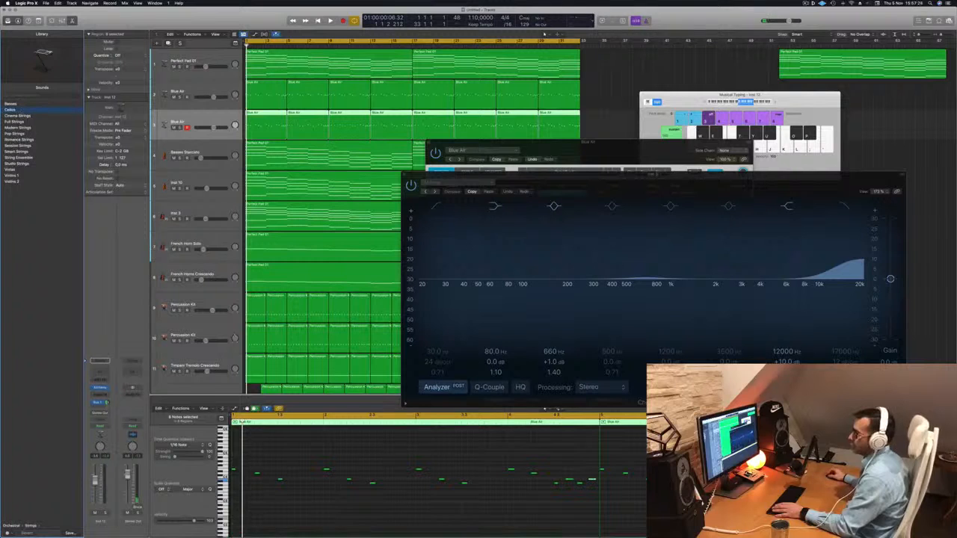
pyautogui.click(45, 110)
pyautogui.click(359, 499)
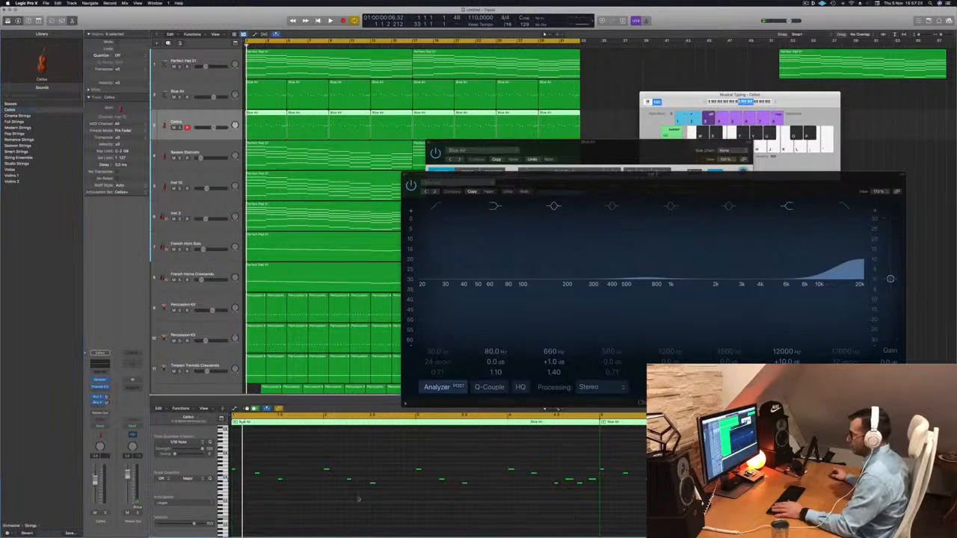
pyautogui.press('space')
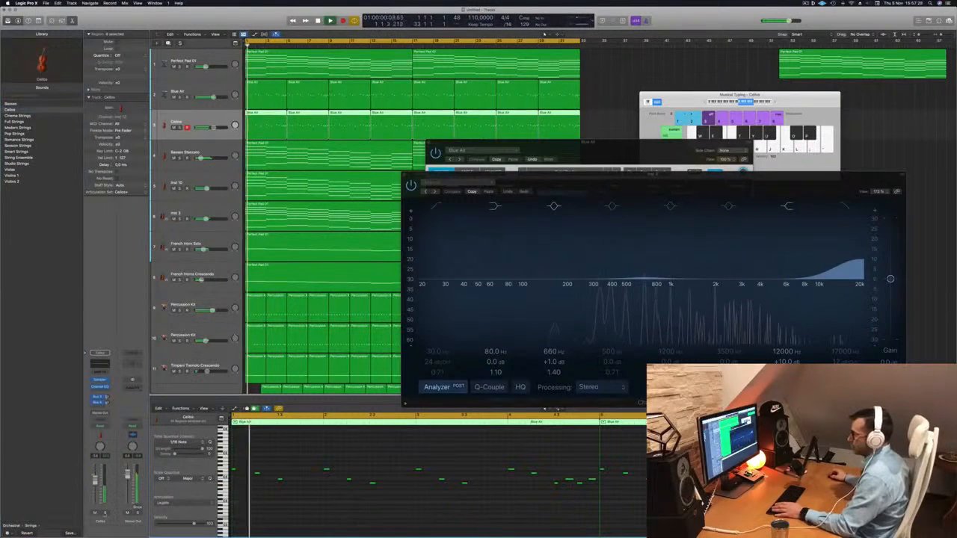
# Solo the Cellos and Blue Air tracks and listen to them together, moving the EQ window out of the way.
pyautogui.press('s')
pyautogui.press('space')
pyautogui.click(179, 97)
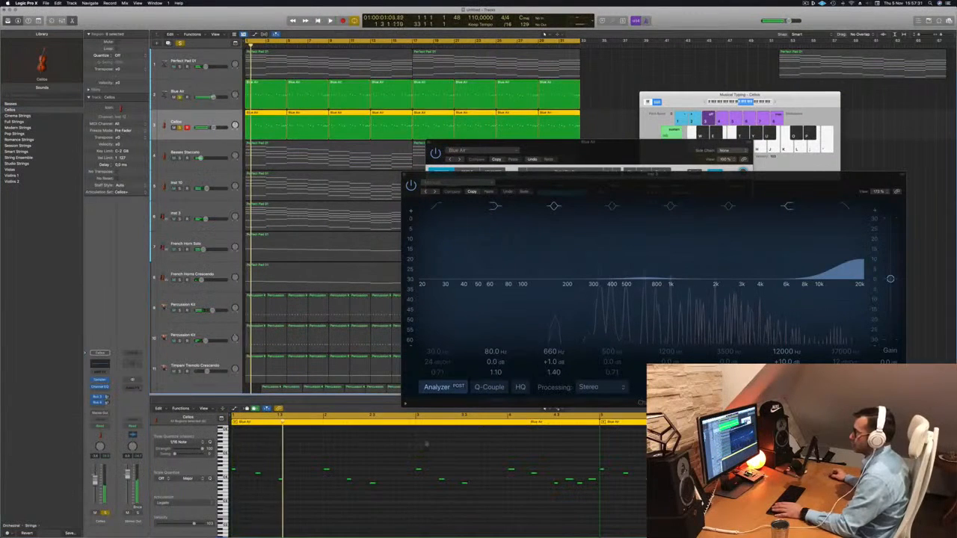
pyautogui.press('space')
pyautogui.press('space')
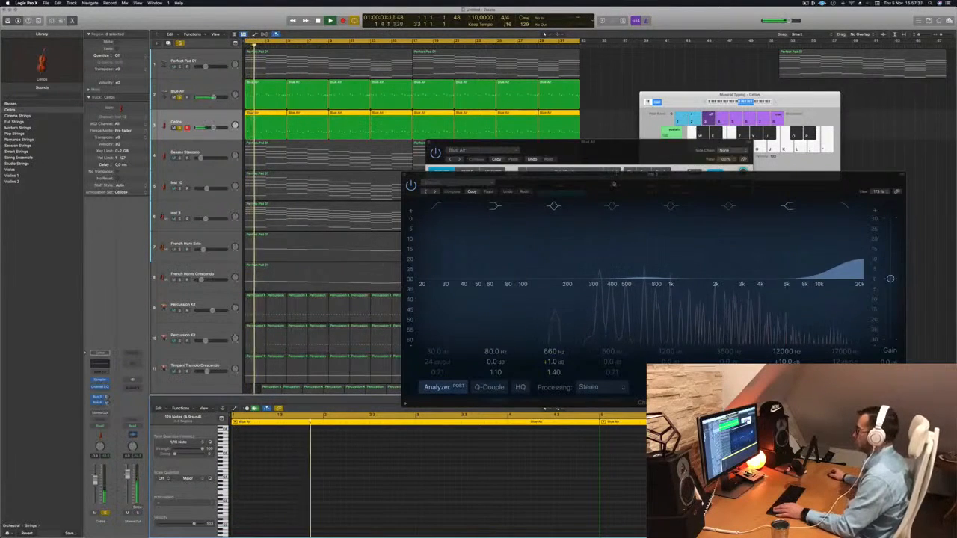
pyautogui.moveTo(616, 183); pyautogui.dragTo(627, 167)
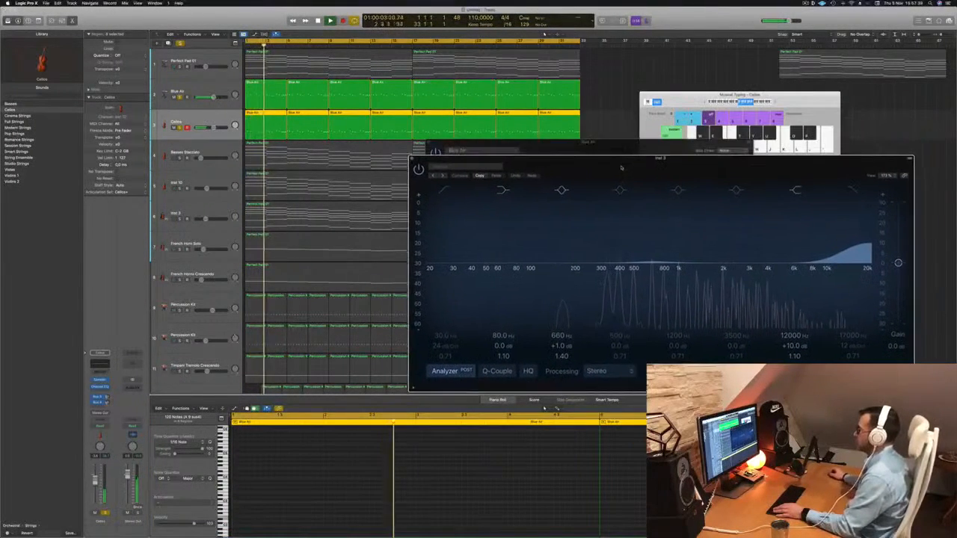
pyautogui.click(212, 113)
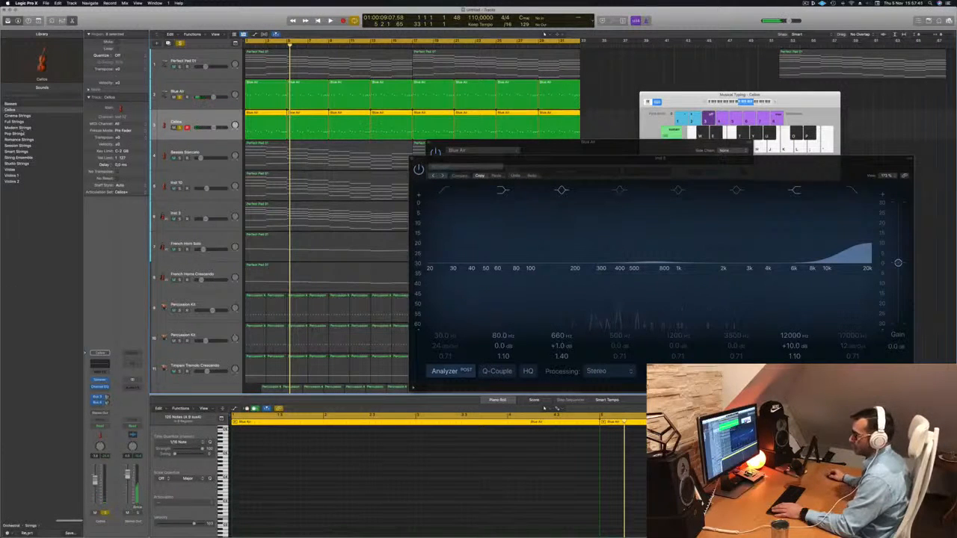
# Replace the Cellos track's Sampler instrument with a stereo Studio Strings instrument.
pyautogui.click(11, 527)
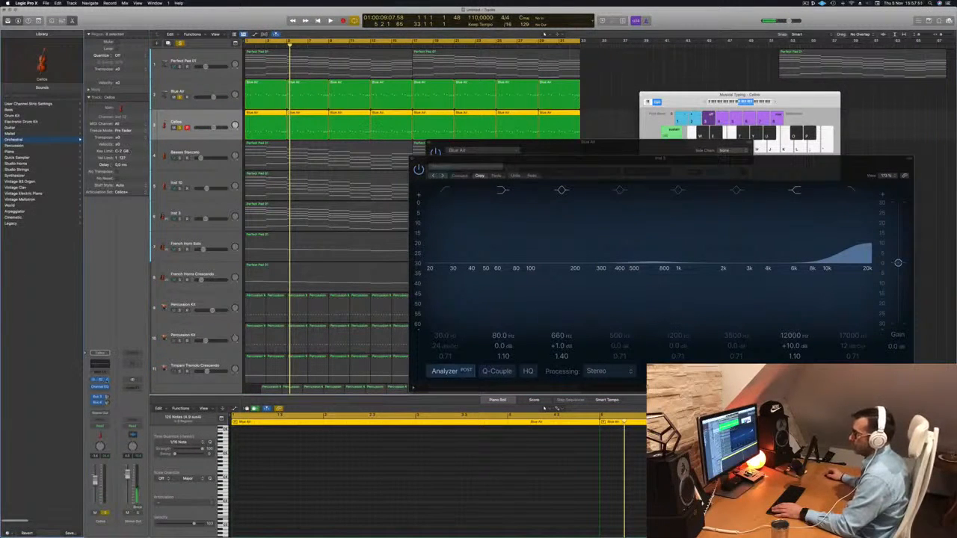
pyautogui.click(100, 353)
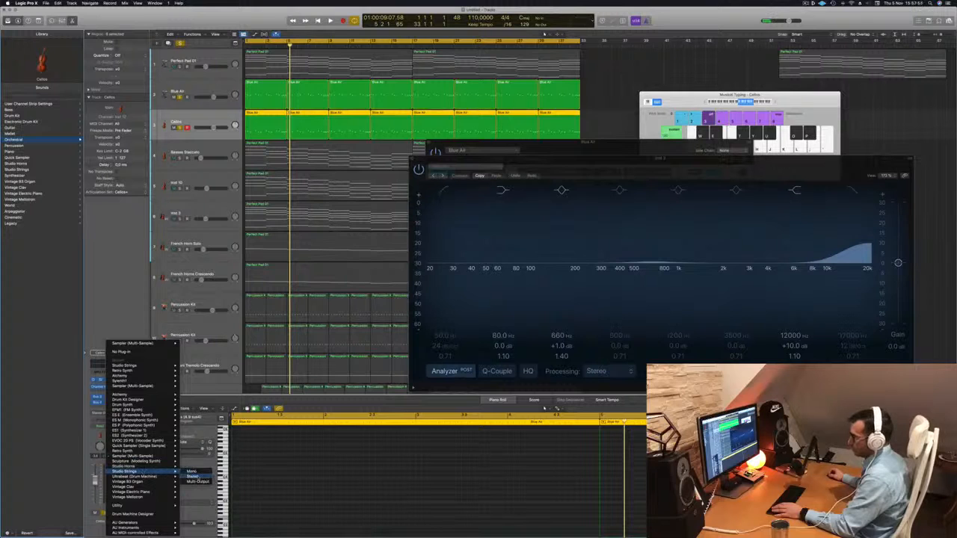
pyautogui.click(193, 476)
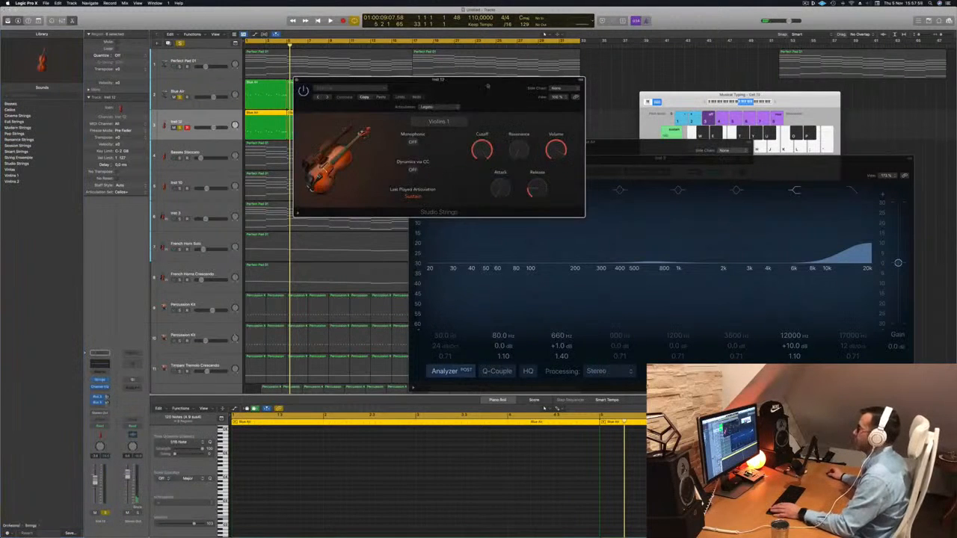
# Load the Studio Cellos preset in the Studio Strings instrument and look through its articulation choices.
pyautogui.moveTo(487, 86); pyautogui.dragTo(533, 91)
pyautogui.click(482, 110)
pyautogui.click(502, 102)
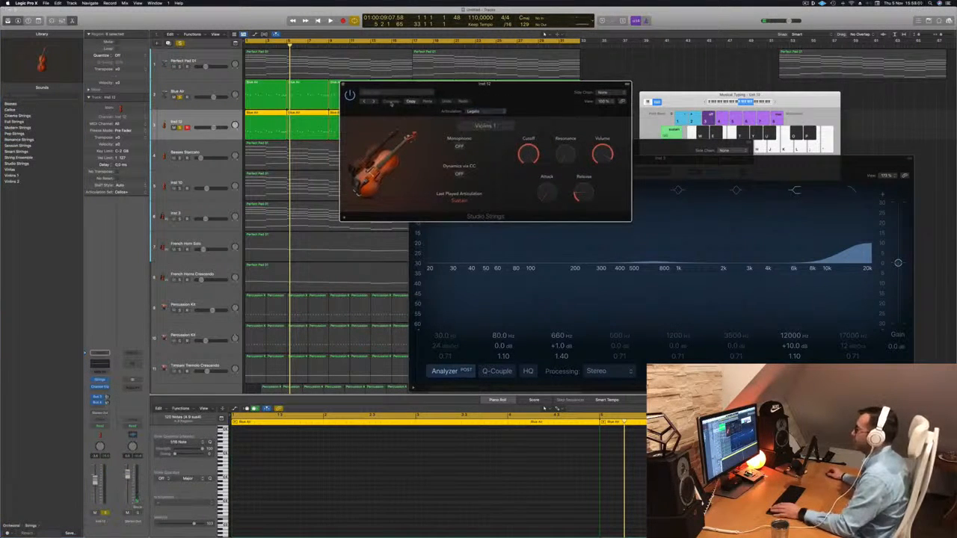
pyautogui.click(402, 94)
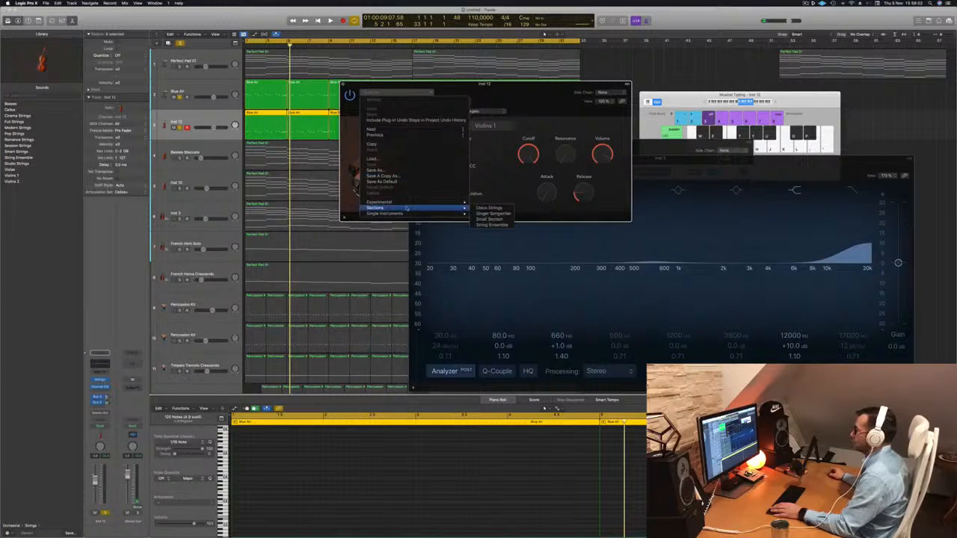
pyautogui.moveTo(415, 204)
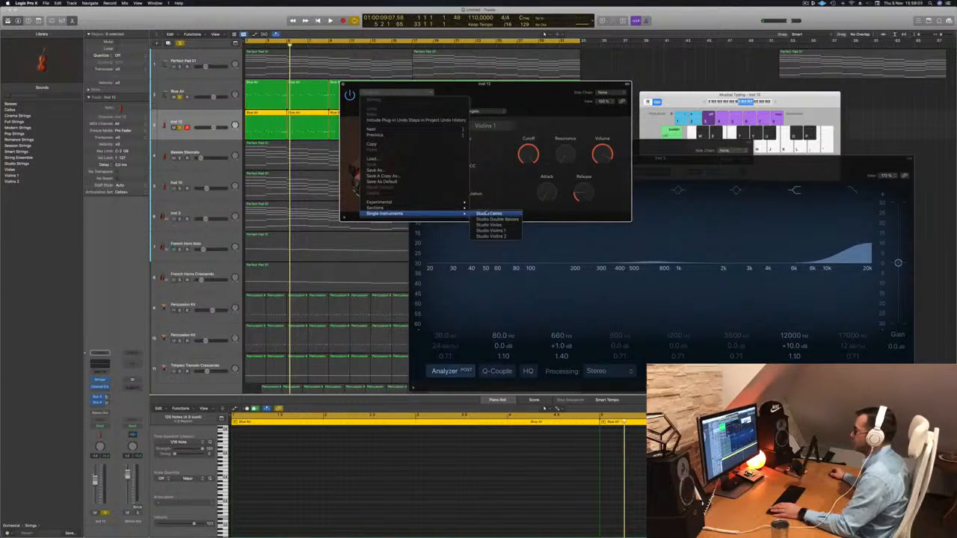
pyautogui.click(487, 214)
pyautogui.click(495, 111)
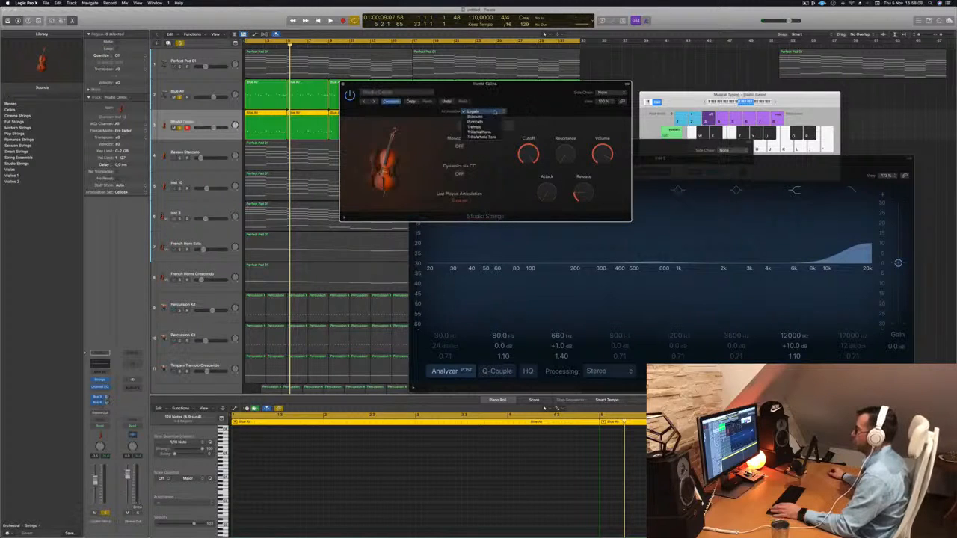
pyautogui.click(433, 109)
# Load the Studio Double Basses preset in the Studio Strings instrument and set its articulation to Pizzicato.
pyautogui.click(396, 91)
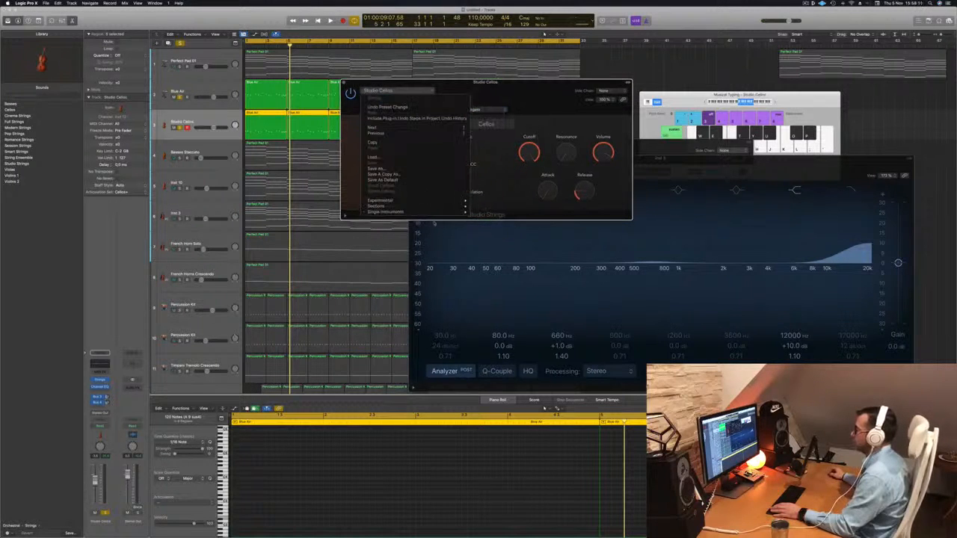
pyautogui.moveTo(442, 202)
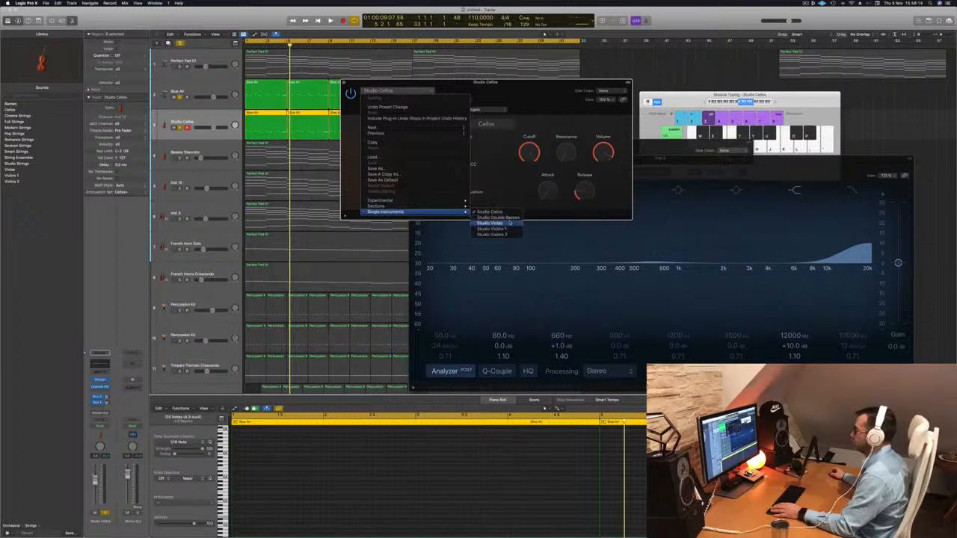
pyautogui.click(511, 217)
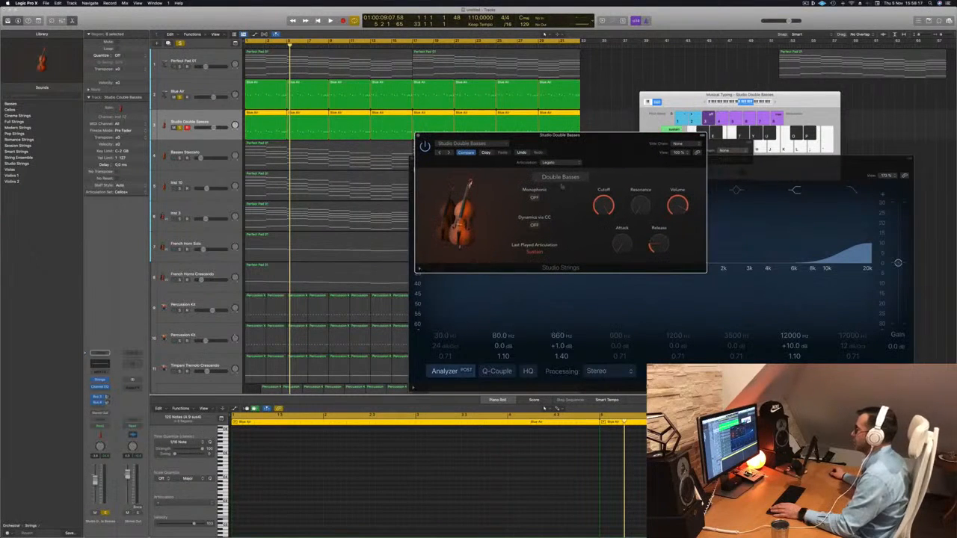
pyautogui.click(566, 162)
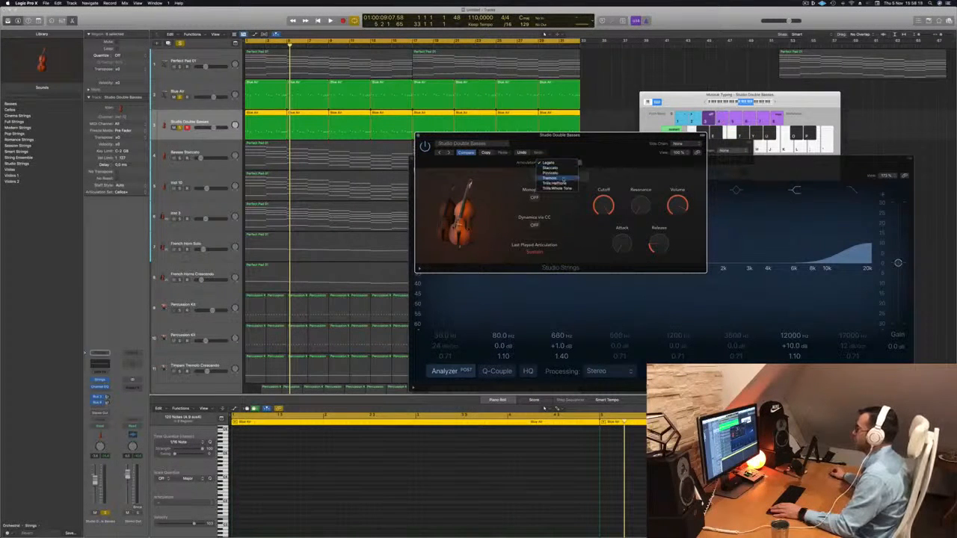
pyautogui.click(563, 174)
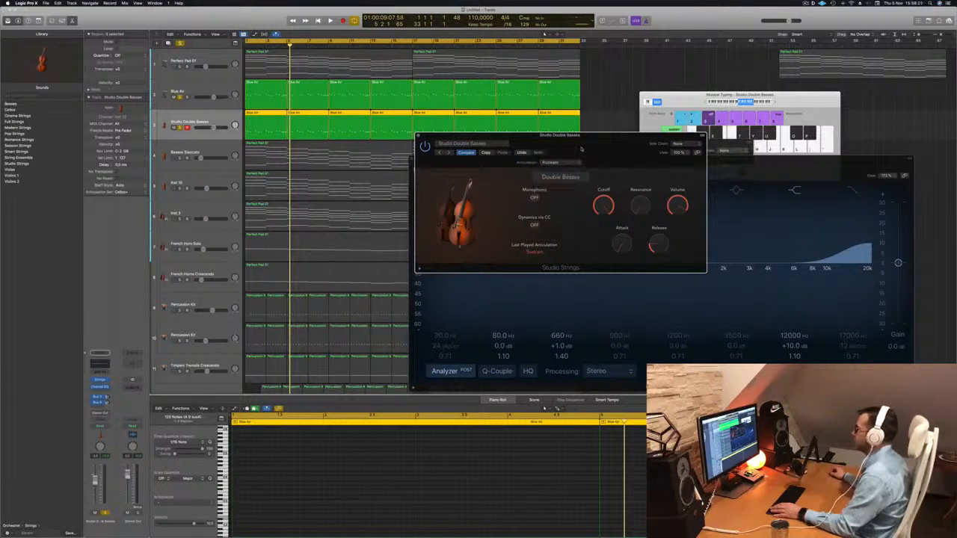
# Play the soloed tracks from the start, then clear all solos and replay with the full arrangement.
pyautogui.moveTo(580, 149); pyautogui.dragTo(610, 141)
pyautogui.press('Return')
pyautogui.press('space')
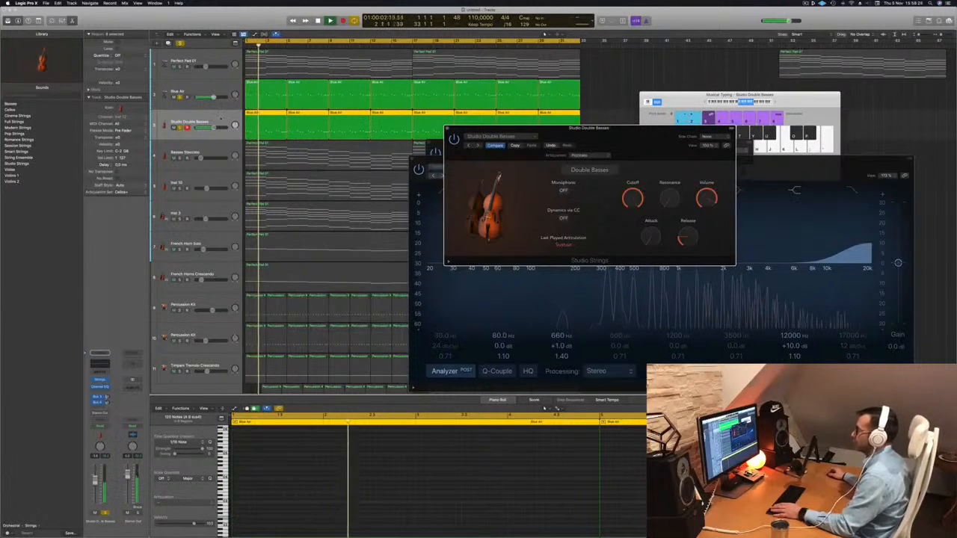
pyautogui.moveTo(606, 144); pyautogui.dragTo(590, 187)
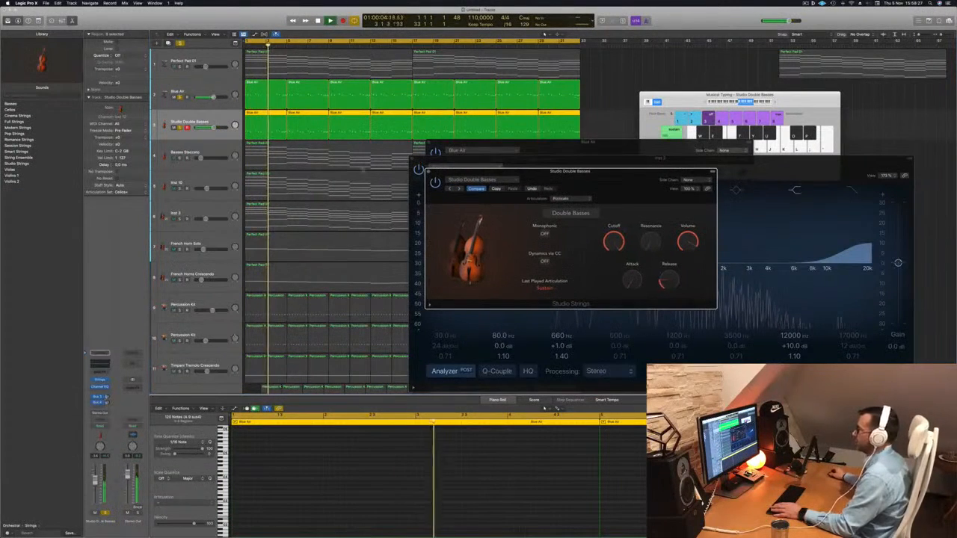
pyautogui.press('Return')
pyautogui.click(179, 42)
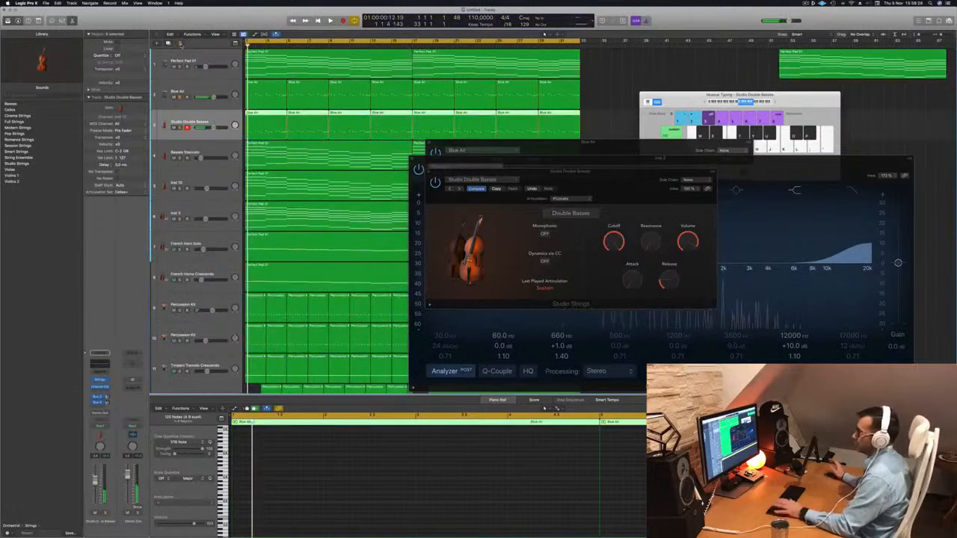
pyautogui.press('space')
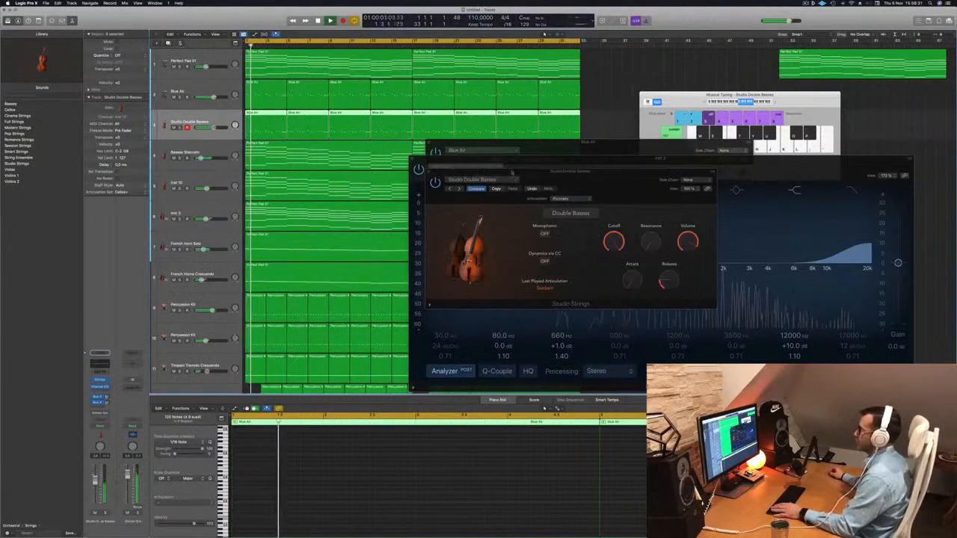
pyautogui.moveTo(565, 180); pyautogui.dragTo(542, 151)
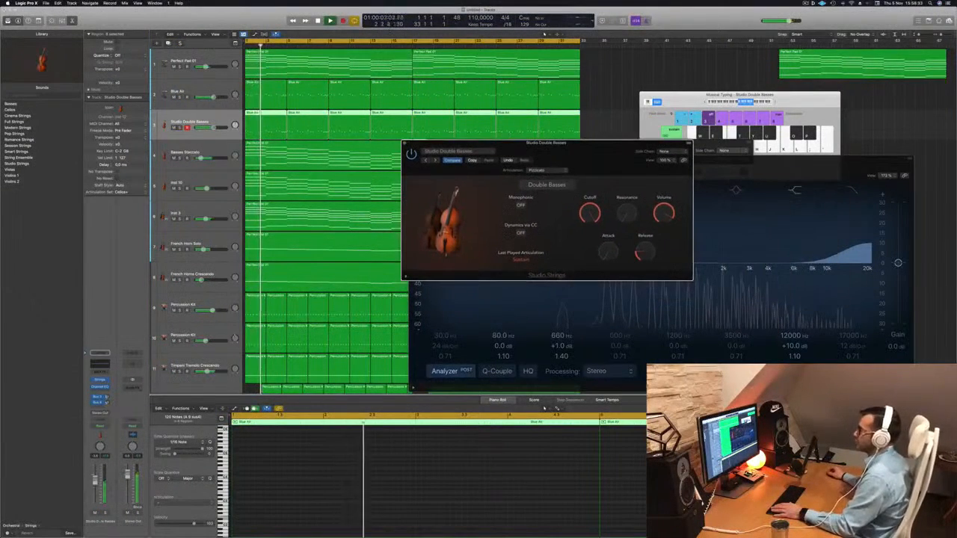
# Compare the Studio Double Basses track soloed and muted against the full mix, leaving it muted.
pyautogui.click(180, 128)
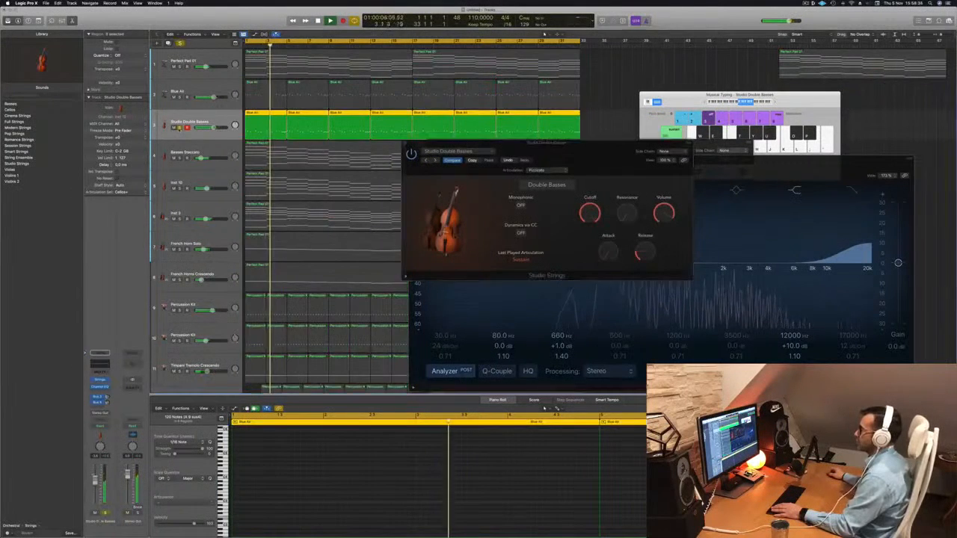
pyautogui.click(180, 128)
pyautogui.click(174, 128)
pyautogui.click(174, 128)
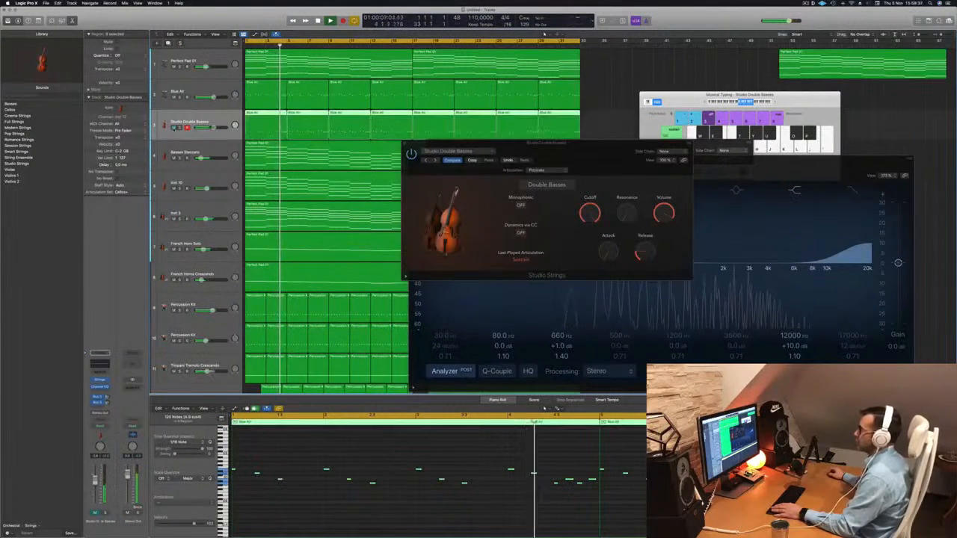
pyautogui.click(174, 128)
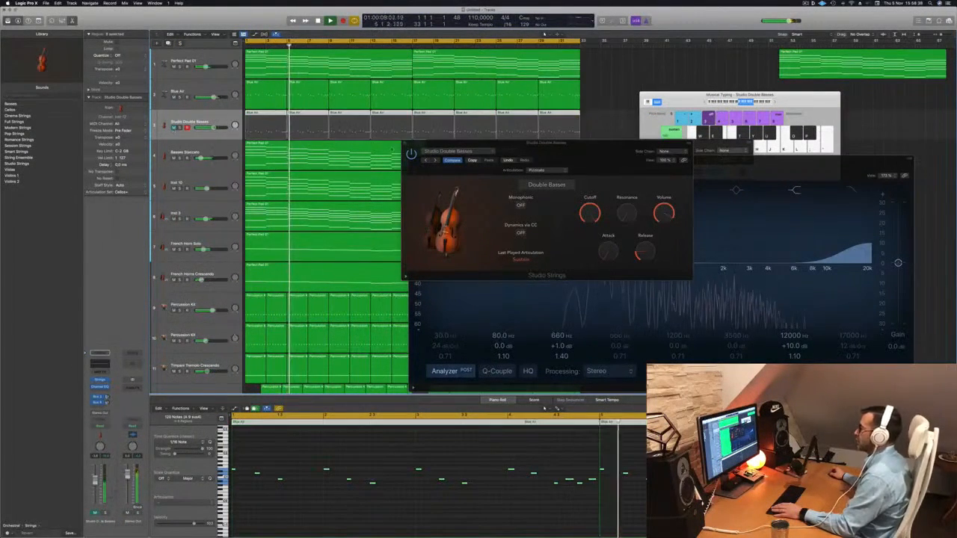
# Close the open Studio Strings, Channel EQ and Blue Air instrument windows while restarting playback.
pyautogui.click(406, 142)
pyautogui.press('space')
pyautogui.press('space')
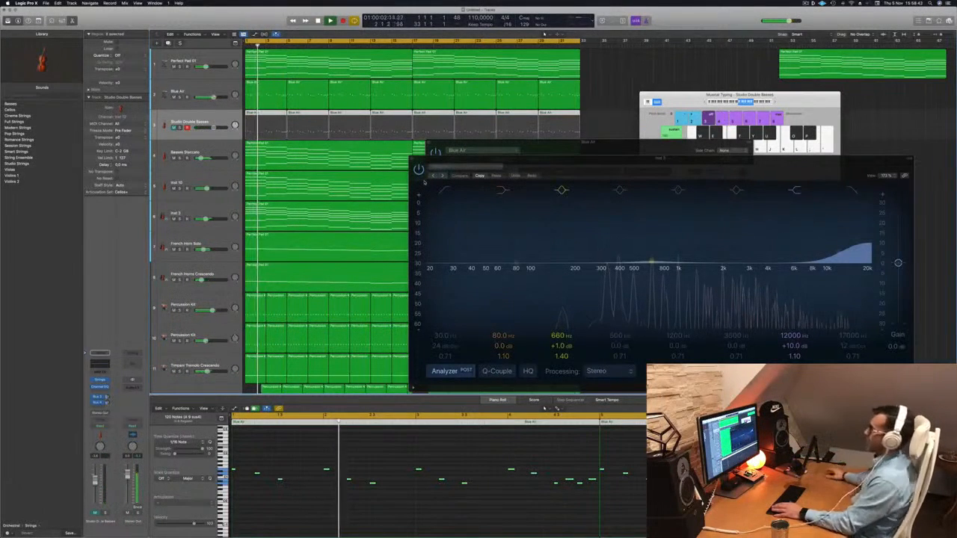
pyautogui.click(412, 159)
pyautogui.moveTo(522, 153); pyautogui.dragTo(516, 152)
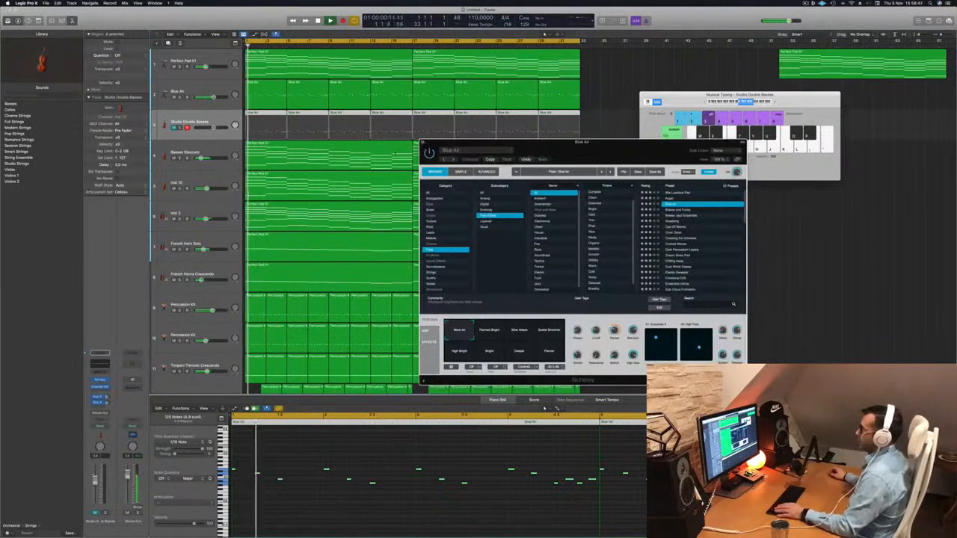
pyautogui.click(423, 142)
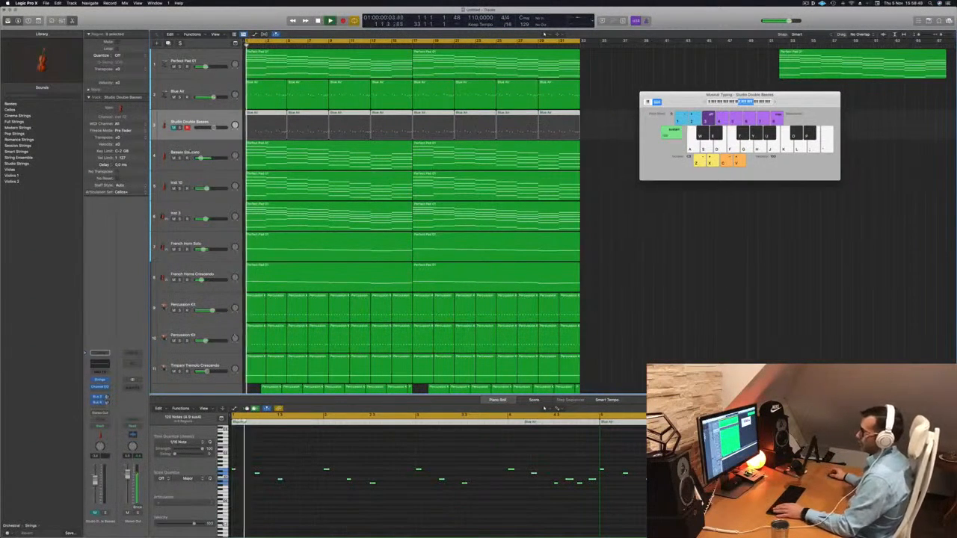
# Listen to the Basses Staccato track alone, then unsolo it and return playback to the start.
pyautogui.click(187, 153)
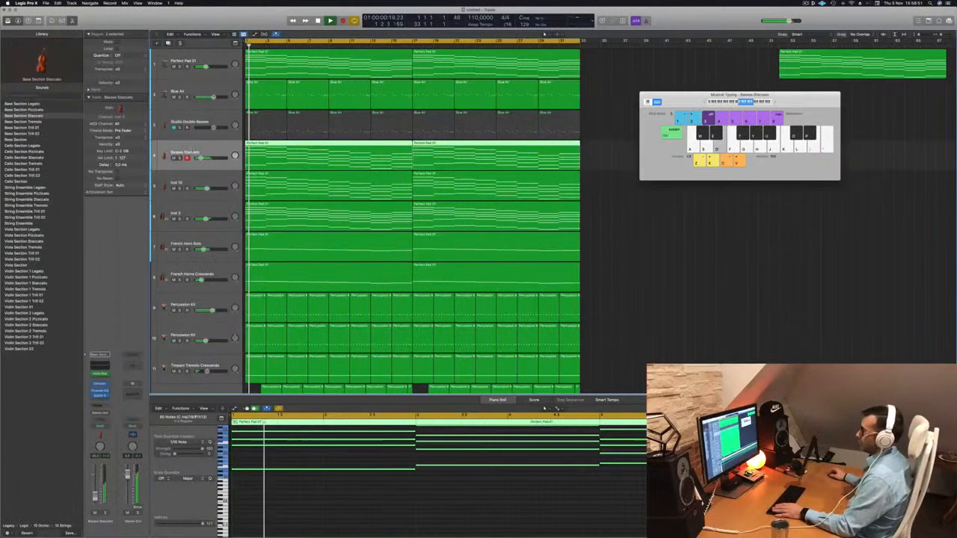
pyautogui.press('s')
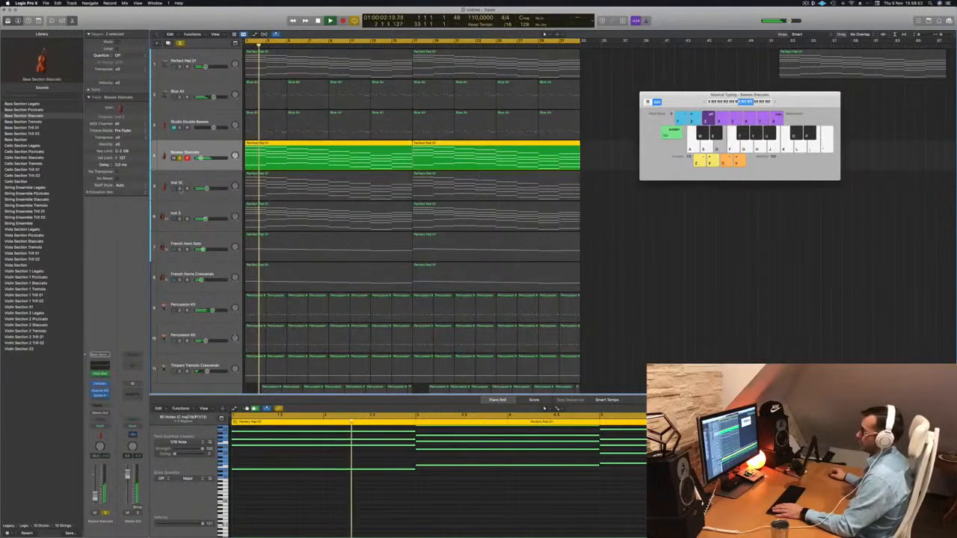
pyautogui.click(180, 157)
pyautogui.press('Return')
# Audition the Inst 10 track, then solo Inst 3, French Horn Solo and French Horns Crescendo together.
pyautogui.click(179, 188)
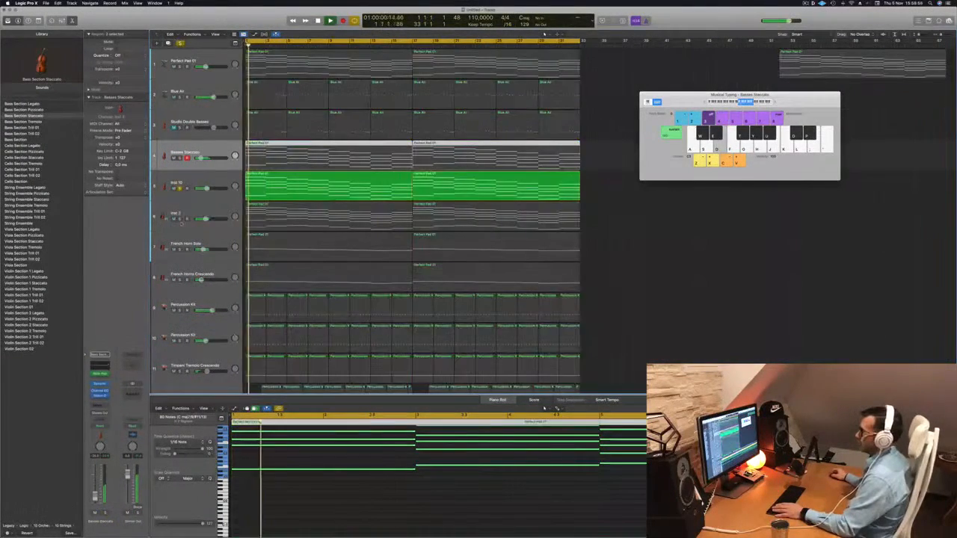
pyautogui.click(179, 219)
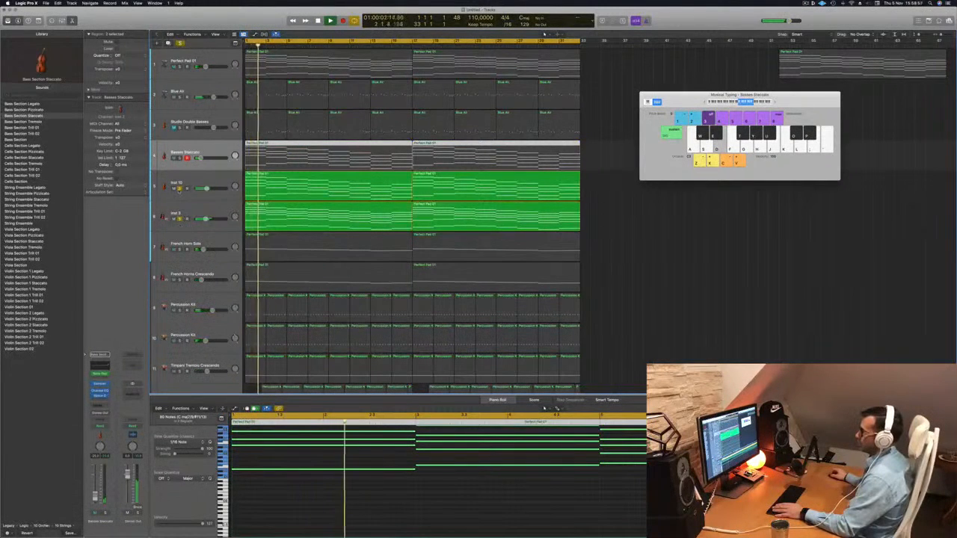
pyautogui.click(180, 190)
pyautogui.click(179, 250)
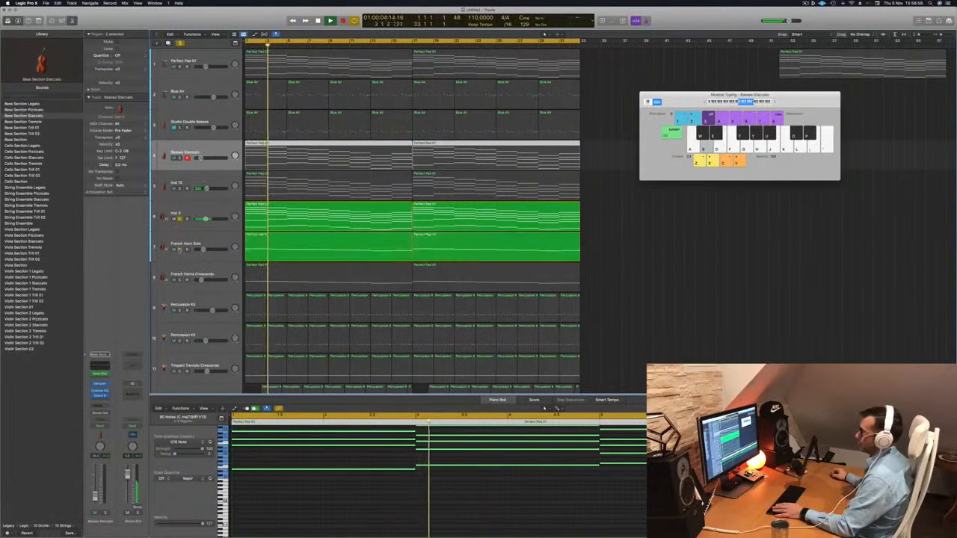
pyautogui.click(180, 280)
pyautogui.scroll(-1, 217, 227)
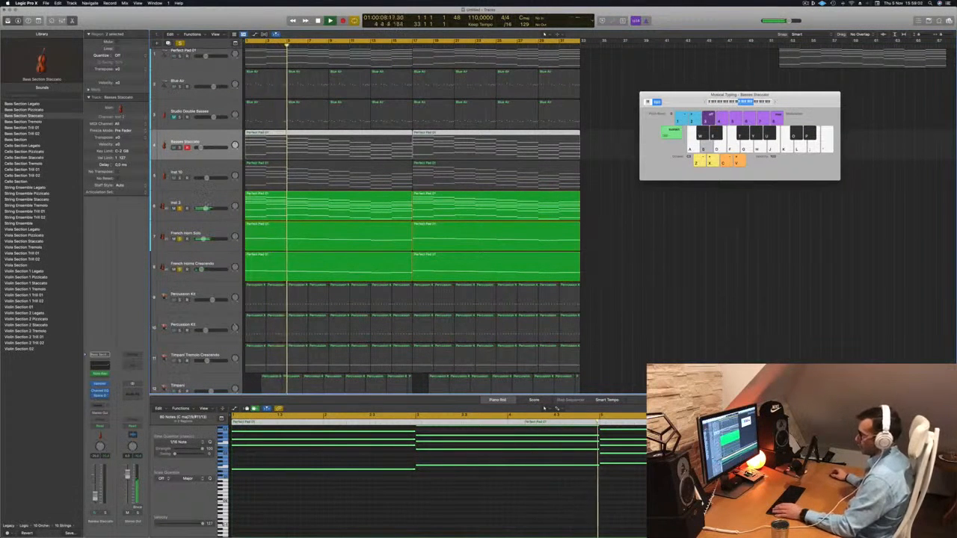
# Show the mixer in place of Musical Typing and route the outputs of Inst 3 and both French horn tracks to an unused bus.
pyautogui.press('super+k')
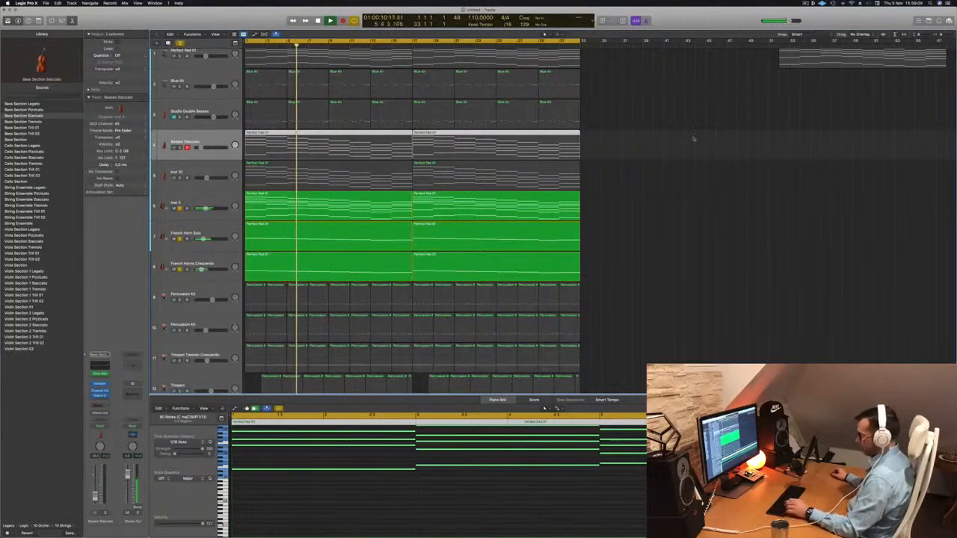
pyautogui.press('x')
pyautogui.press('Return')
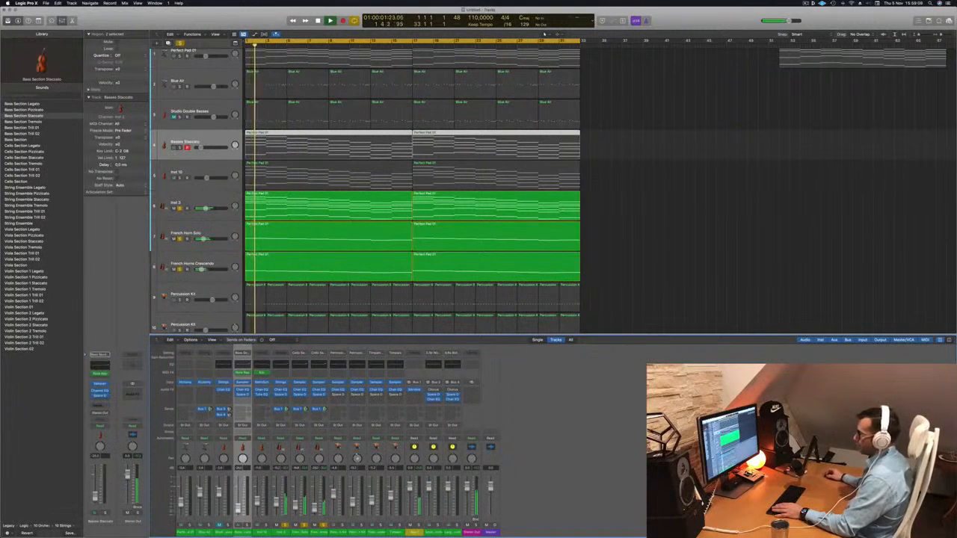
pyautogui.moveTo(281, 532); pyautogui.dragTo(315, 533)
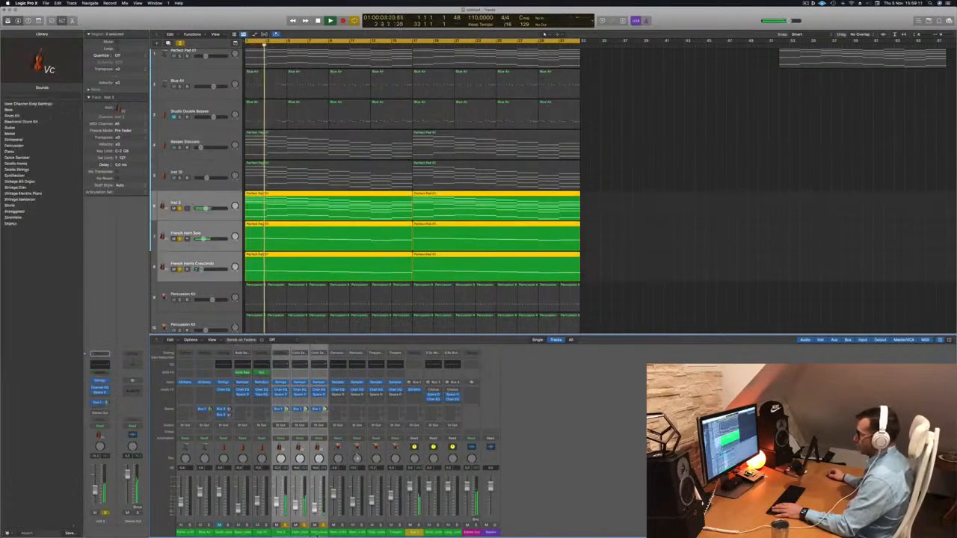
pyautogui.click(319, 426)
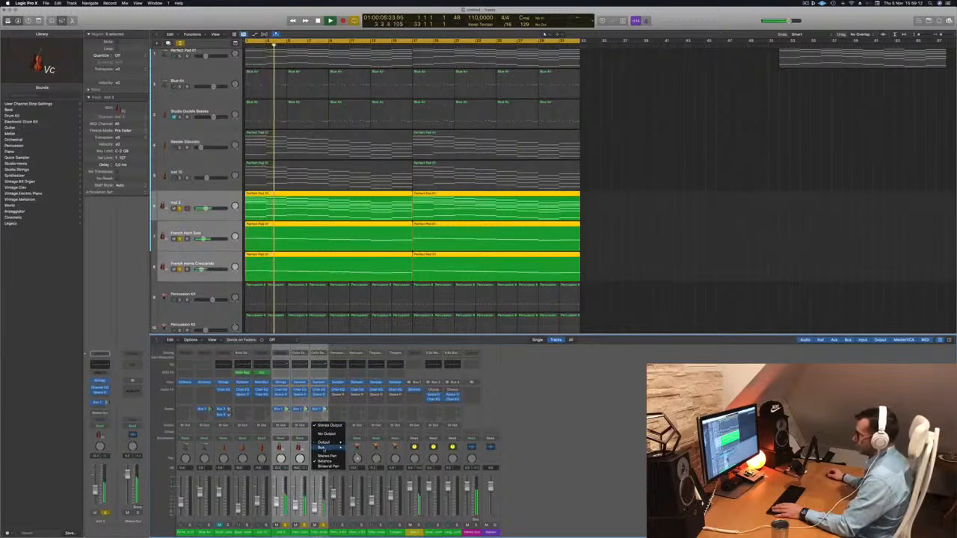
pyautogui.moveTo(322, 447)
pyautogui.click(377, 367)
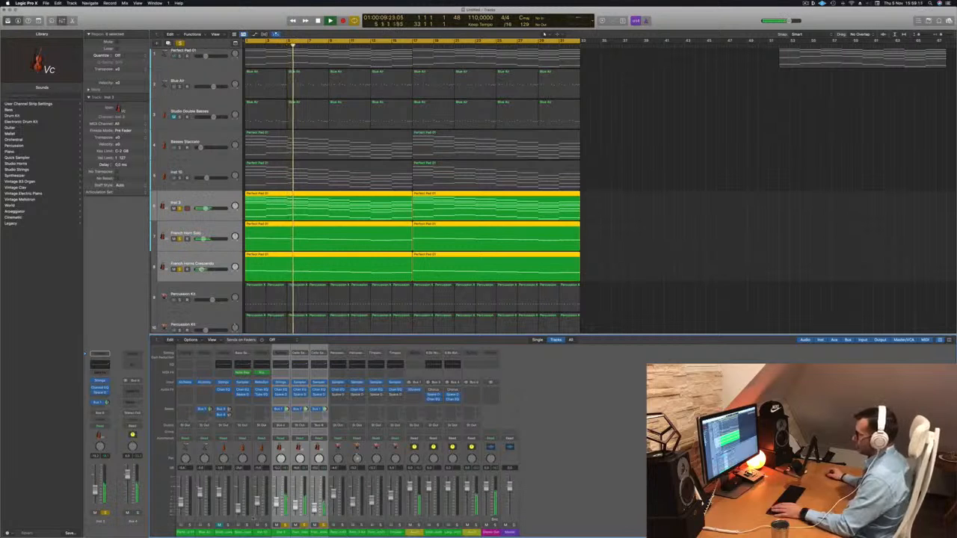
# Clear the track solos and solo the new aux channel that receives the three grouped tracks.
pyautogui.press('super+a')
pyautogui.press('r')
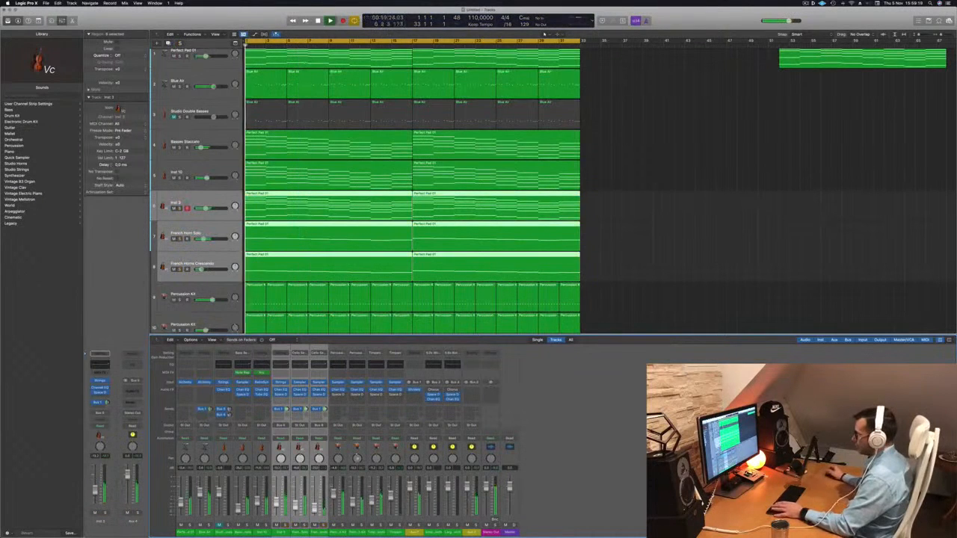
pyautogui.click(476, 525)
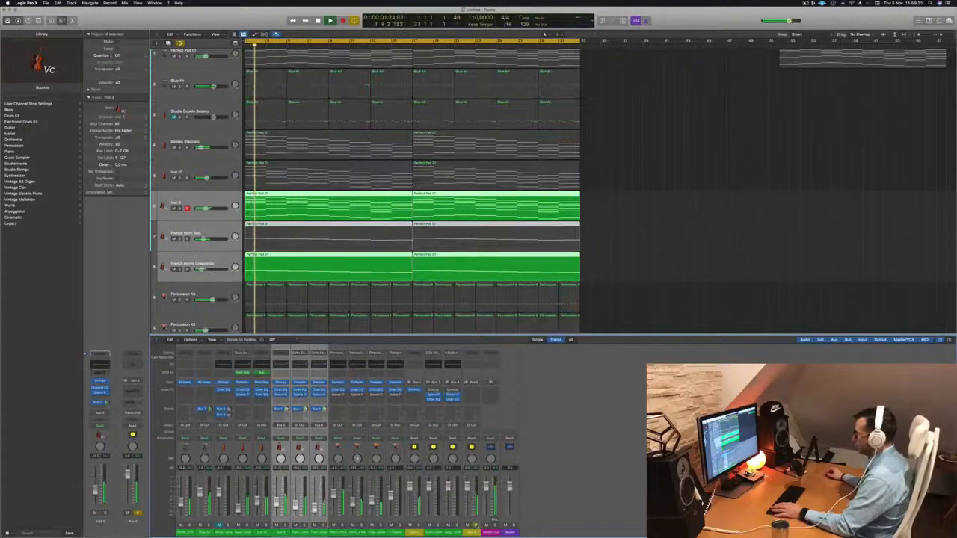
# Replay from the start and insert a Channel EQ on the new aux with a 48 dB/Oct high cut at 930 Hz.
pyautogui.press('Return')
pyautogui.click(132, 364)
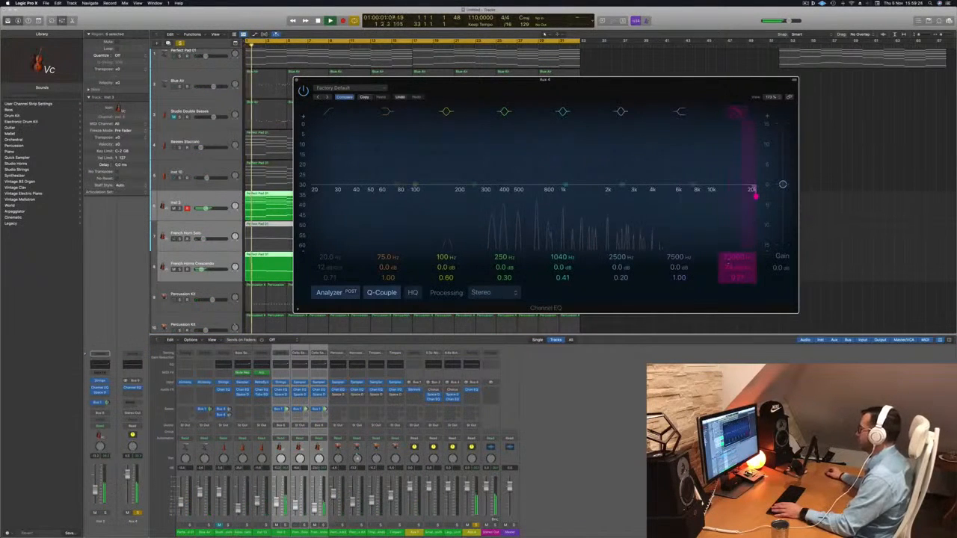
pyautogui.moveTo(755, 196); pyautogui.dragTo(557, 196)
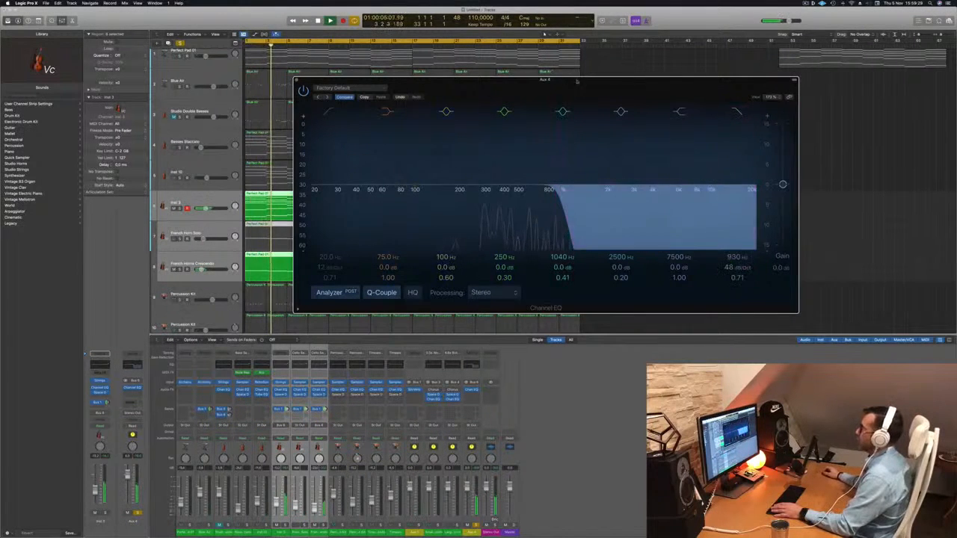
# Clear the solo, replay the arrangement from the start and set the grouped aux's 48 dB/Oct high cut to 985 Hz.
pyautogui.moveTo(546, 80); pyautogui.dragTo(727, 98)
pyautogui.click(180, 43)
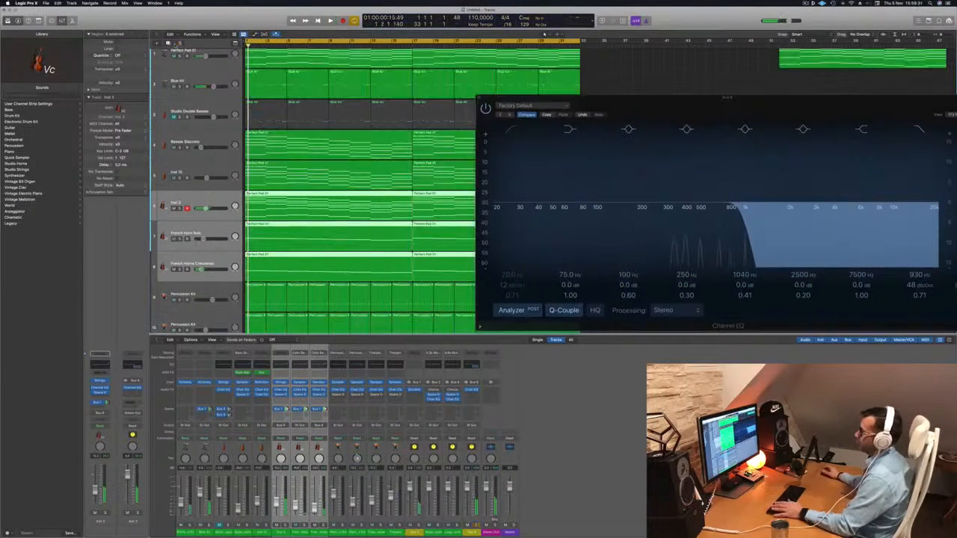
pyautogui.press('space')
pyautogui.moveTo(565, 98); pyautogui.dragTo(244, 161)
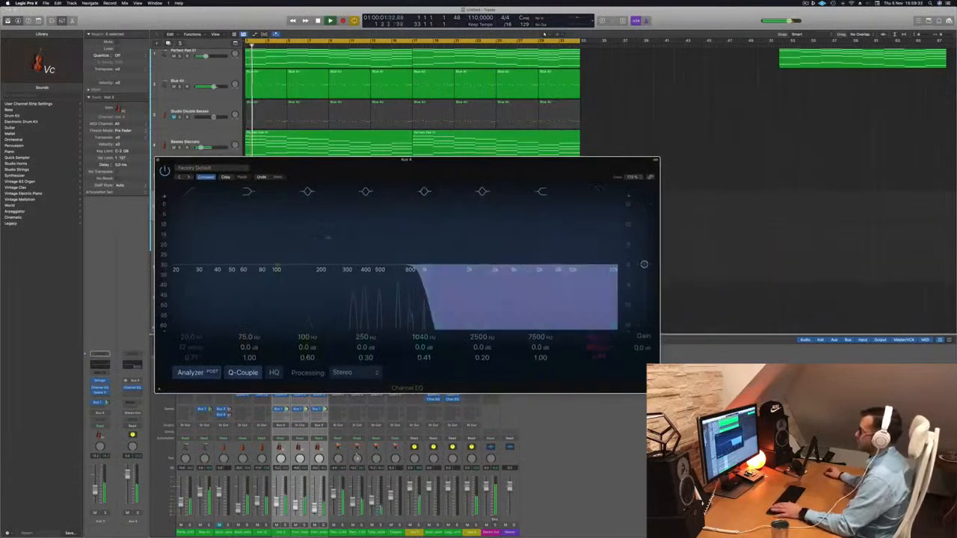
pyautogui.moveTo(432, 276)
pyautogui.mouseDown()
pyautogui.moveTo(606, 276)
pyautogui.moveTo(430, 274)
pyautogui.mouseUp()
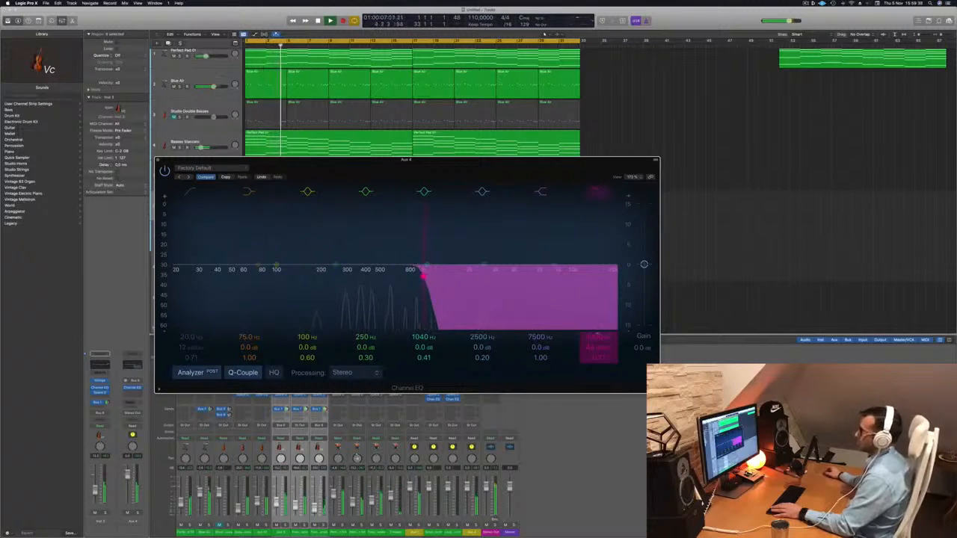
# Insert a Channel EQ on the Blue Air track with a 12 dB/Oct low cut at 386 Hz, beside the aux's EQ.
pyautogui.click(214, 75)
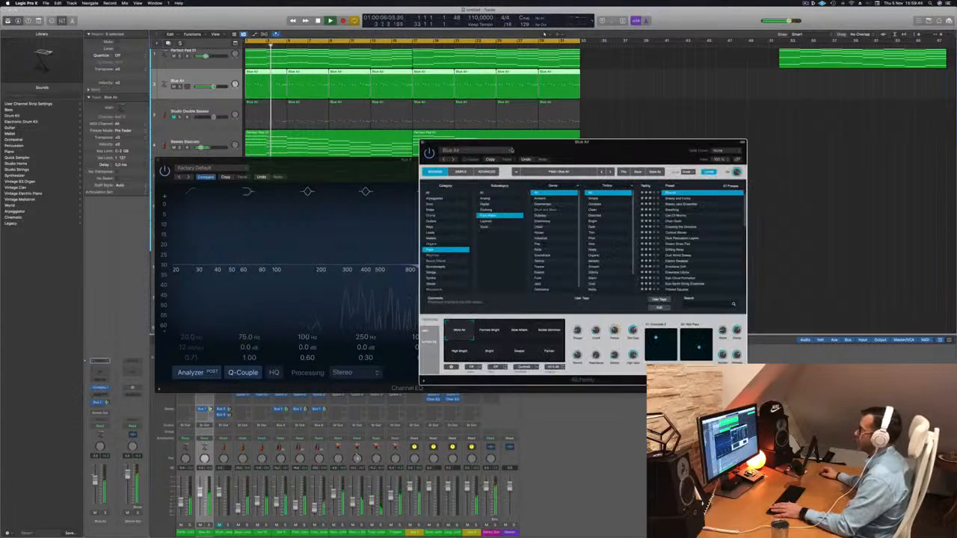
pyautogui.click(102, 371)
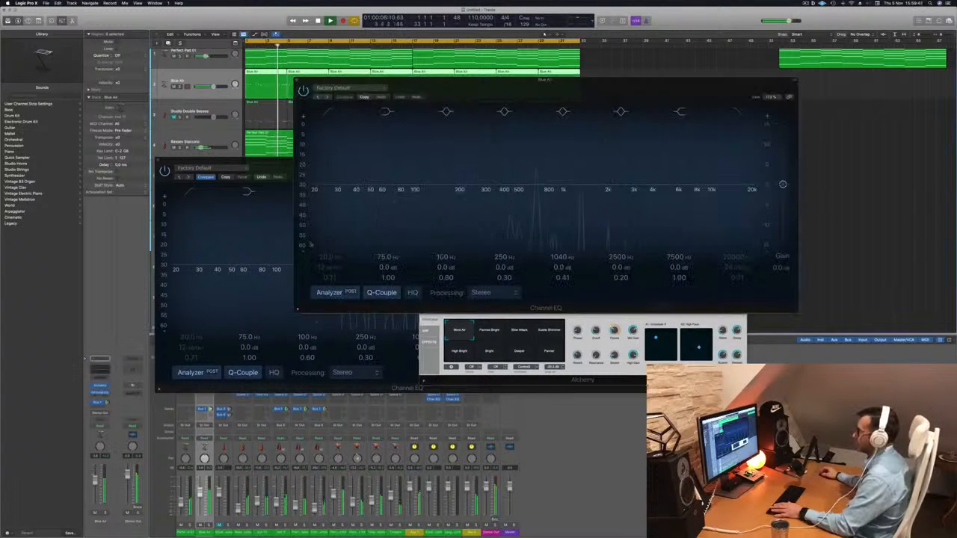
pyautogui.moveTo(604, 88); pyautogui.dragTo(691, 104)
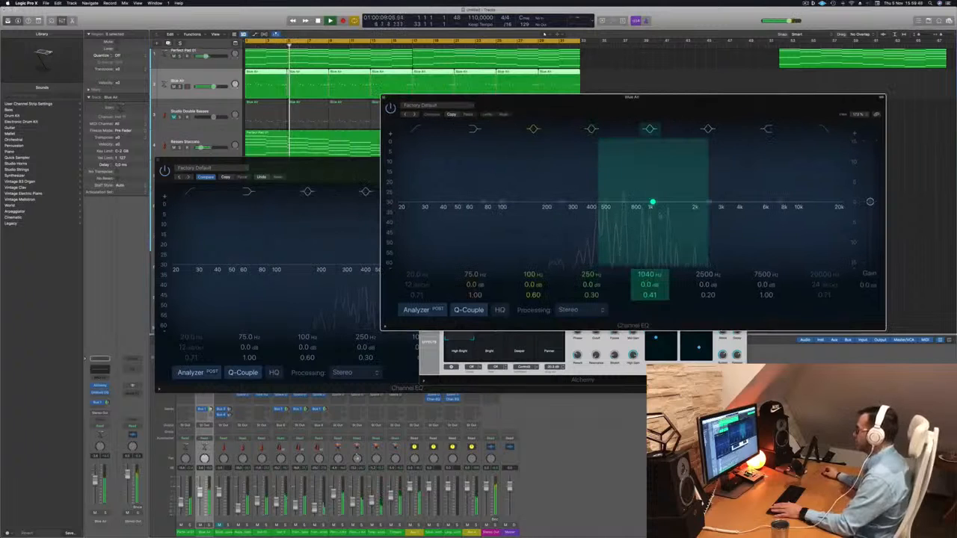
pyautogui.moveTo(315, 173); pyautogui.dragTo(222, 231)
pyautogui.moveTo(703, 107); pyautogui.dragTo(769, 94)
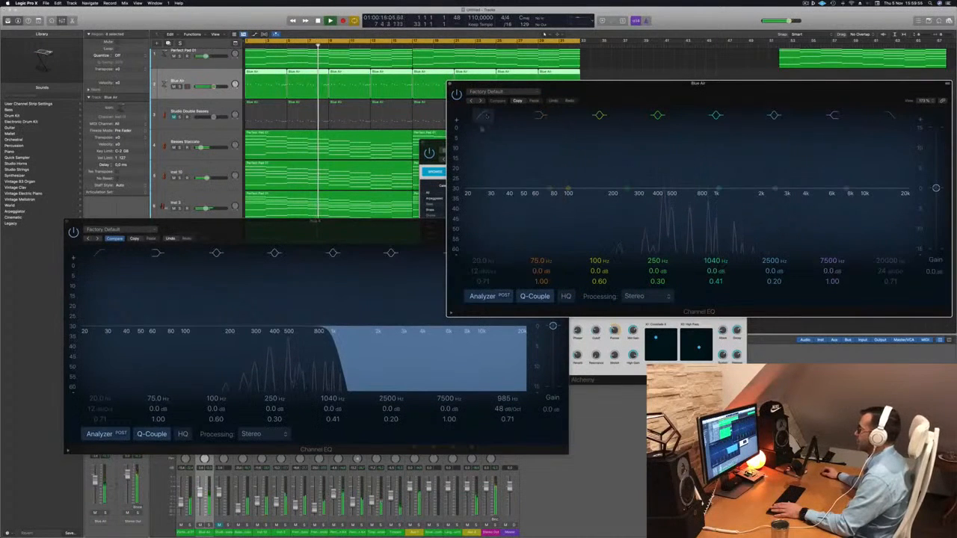
pyautogui.moveTo(481, 127); pyautogui.dragTo(691, 141)
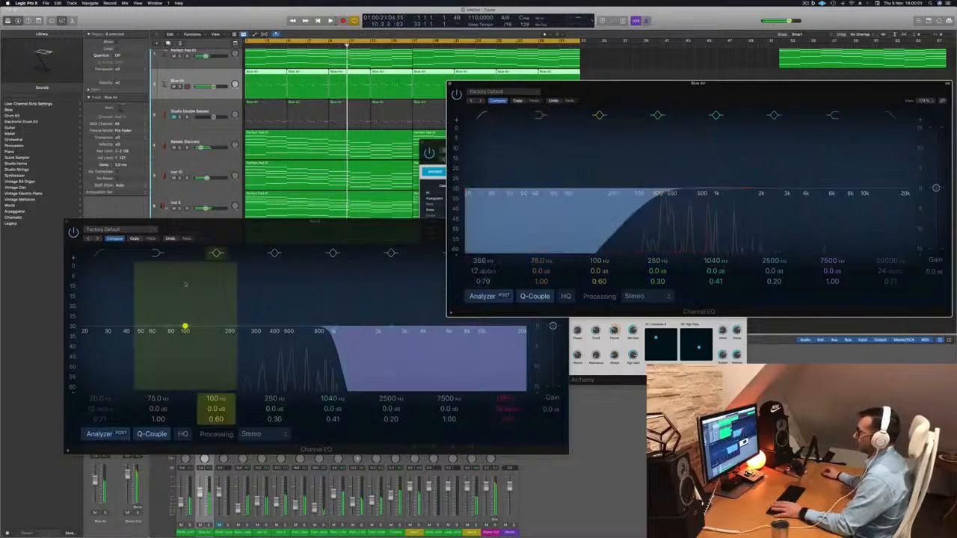
# Replay from the start, sweep the aux's high cut down and up, return it to just under 1 kHz and close its EQ.
pyautogui.press('Return')
pyautogui.moveTo(332, 337); pyautogui.dragTo(248, 342)
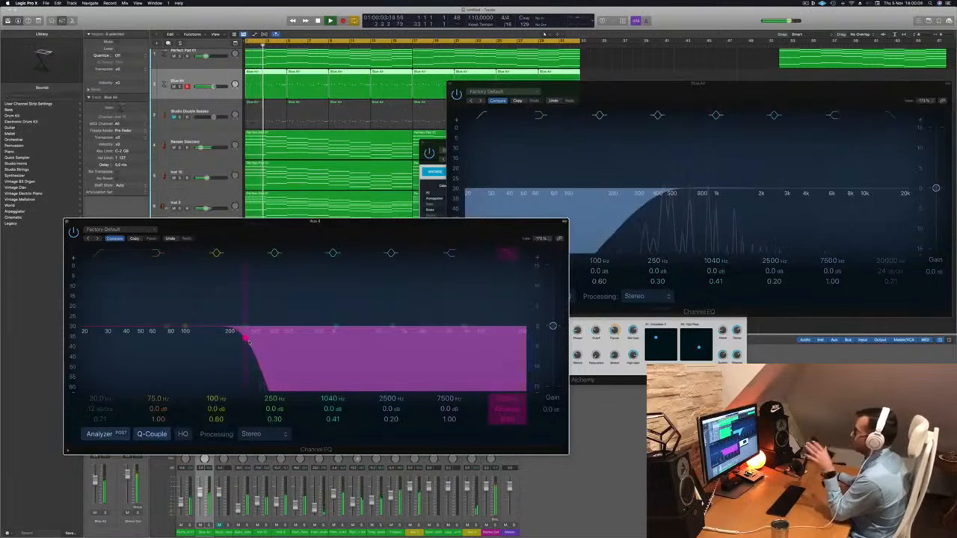
pyautogui.moveTo(252, 342); pyautogui.dragTo(491, 343)
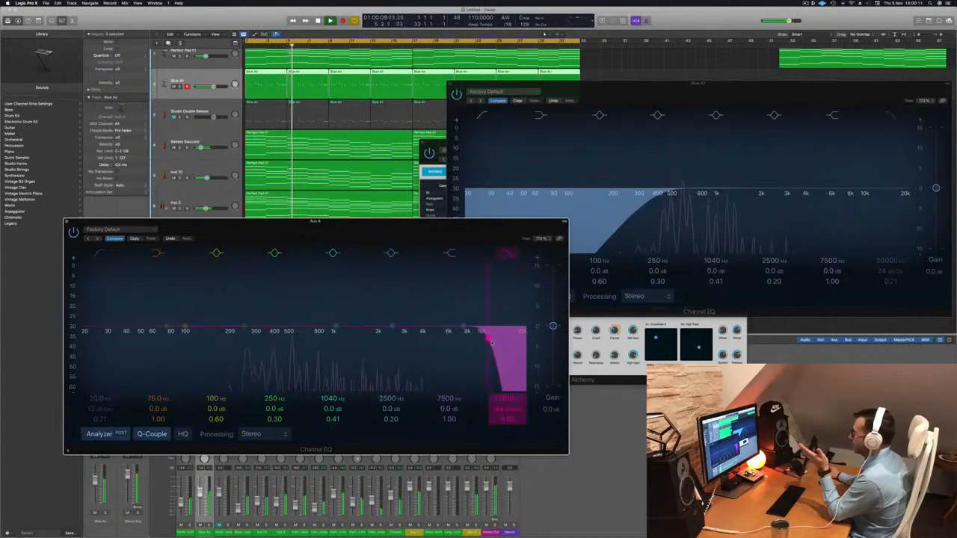
pyautogui.moveTo(490, 342); pyautogui.dragTo(327, 343)
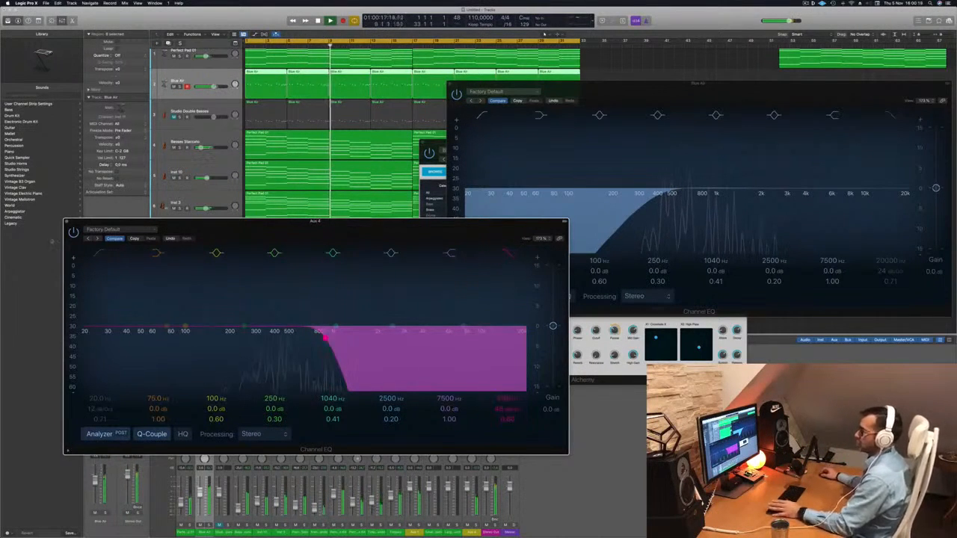
pyautogui.click(65, 222)
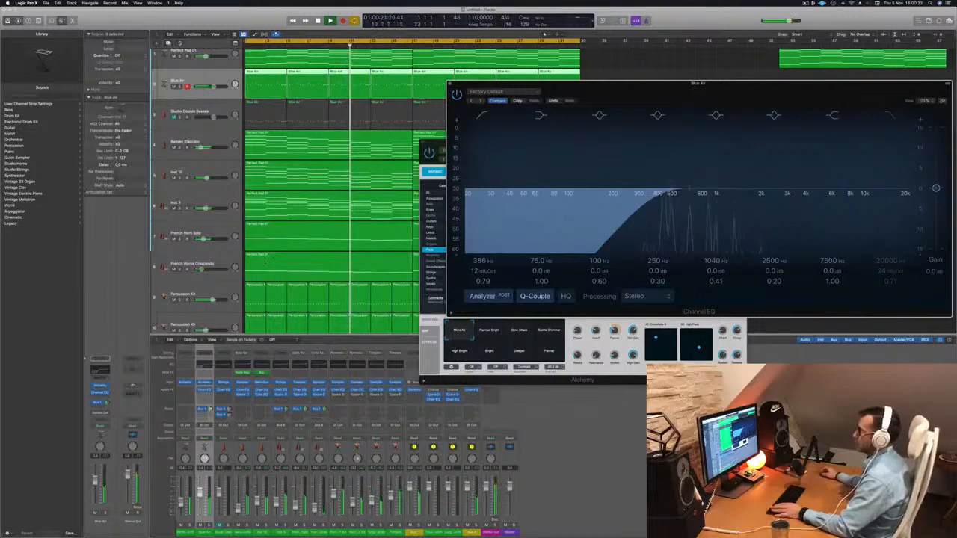
# Solo French Horn Solo and French Horns Crescendo, and route the French Horn Solo output to the bus feeding Aux 4.
pyautogui.click(179, 239)
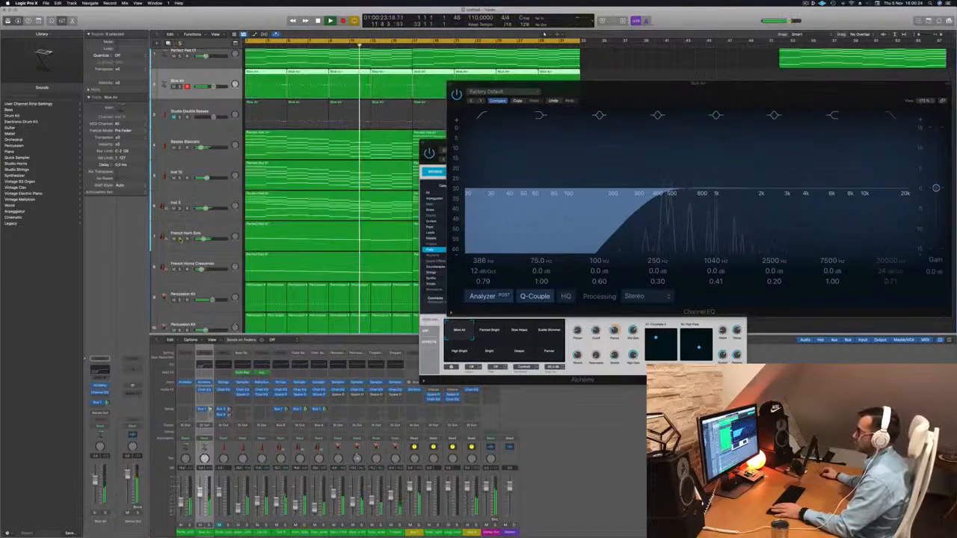
pyautogui.click(179, 239)
pyautogui.click(197, 231)
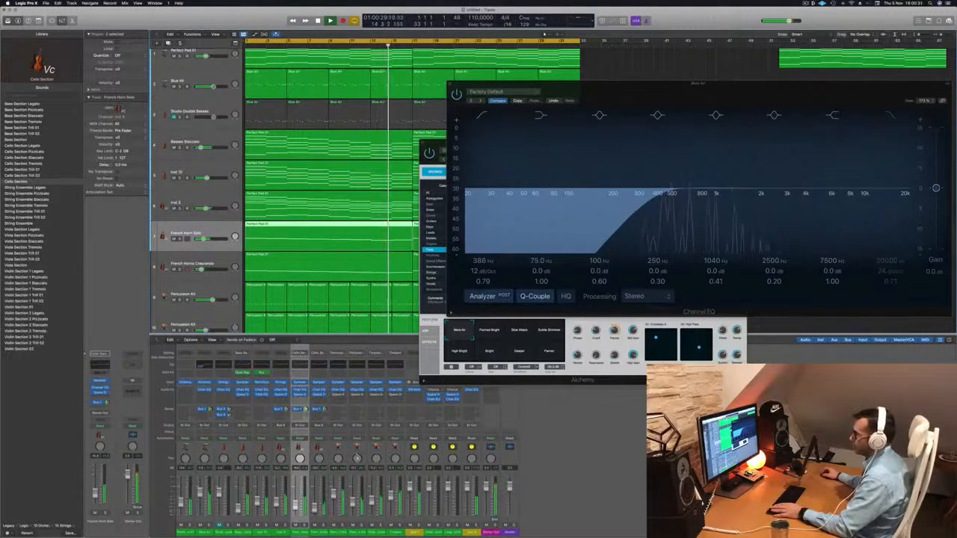
pyautogui.click(179, 238)
pyautogui.click(180, 269)
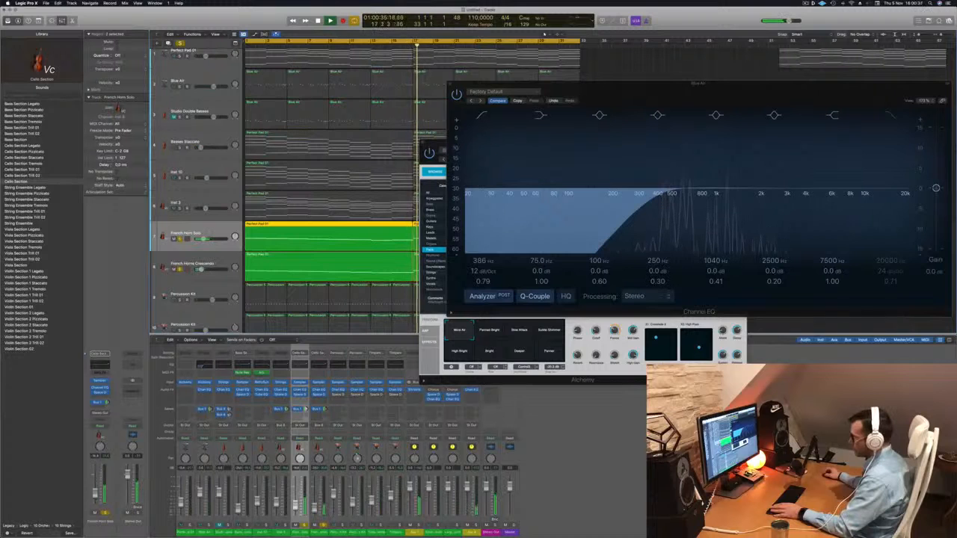
pyautogui.click(299, 425)
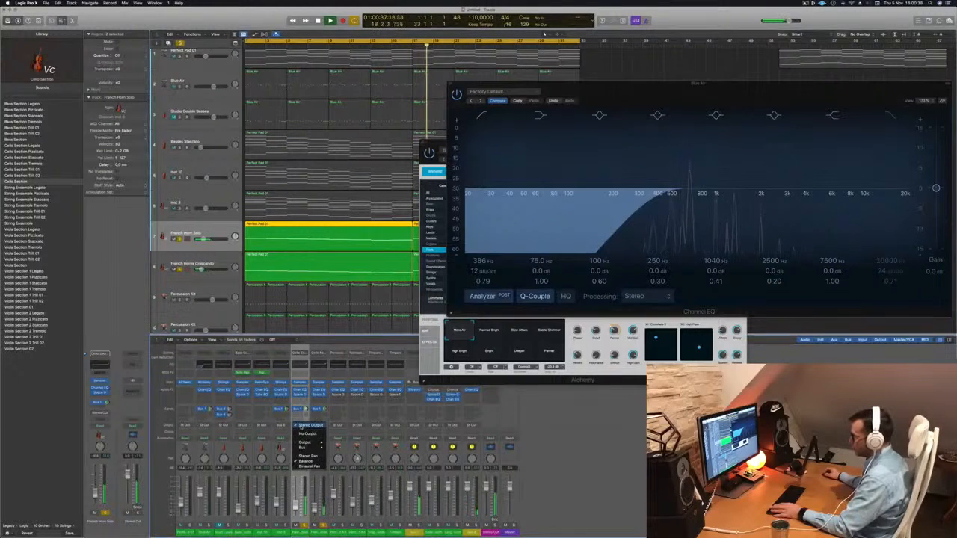
pyautogui.moveTo(306, 447)
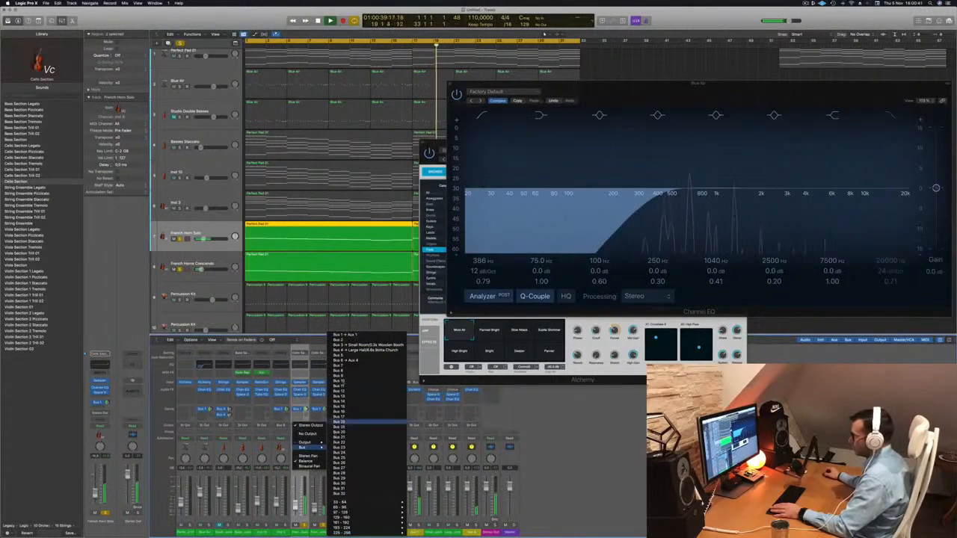
pyautogui.click(345, 360)
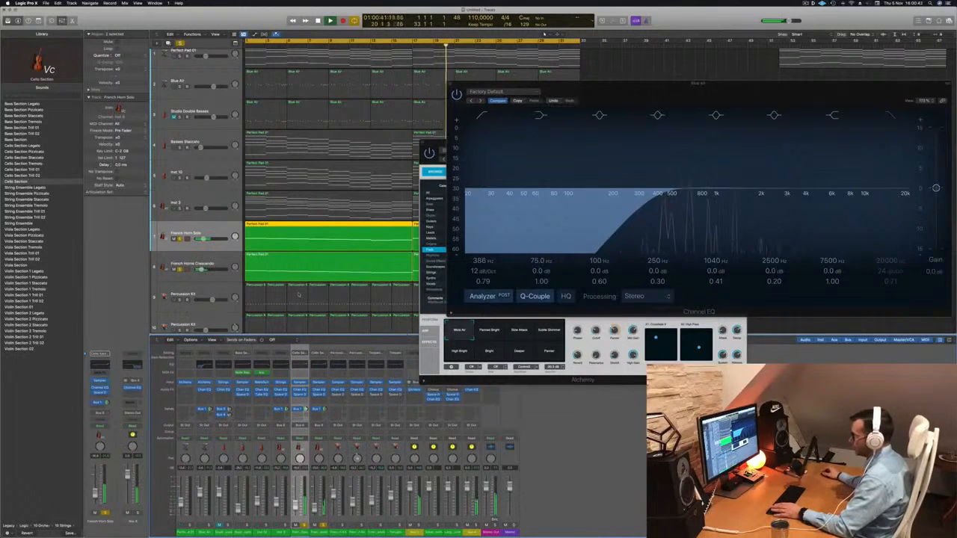
# Replay from the start with the solos cleared and close the open Blue Air EQ and Alchemy windows.
pyautogui.press('Return')
pyautogui.press('space')
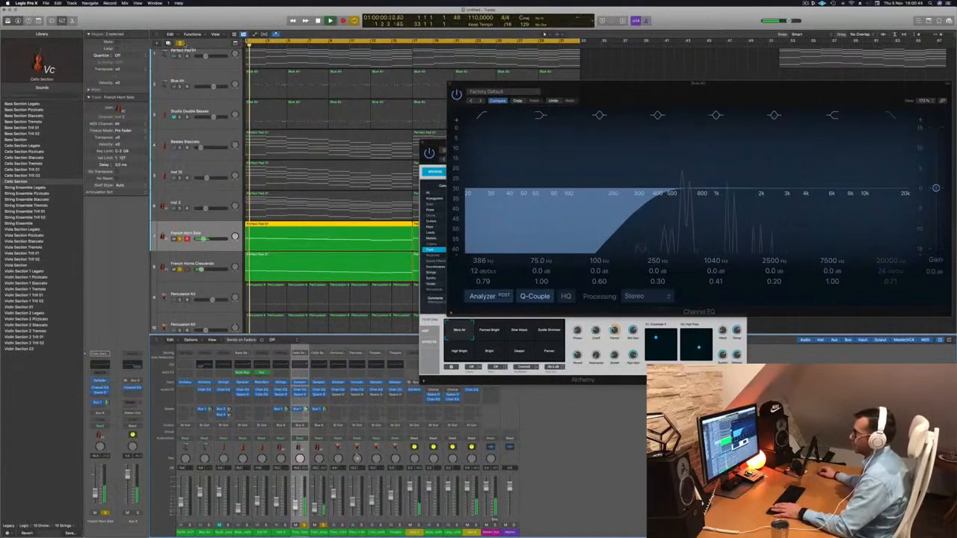
pyautogui.click(181, 44)
pyautogui.moveTo(652, 91); pyautogui.dragTo(419, 189)
pyautogui.click(217, 183)
pyautogui.moveTo(447, 142); pyautogui.dragTo(392, 202)
pyautogui.click(368, 203)
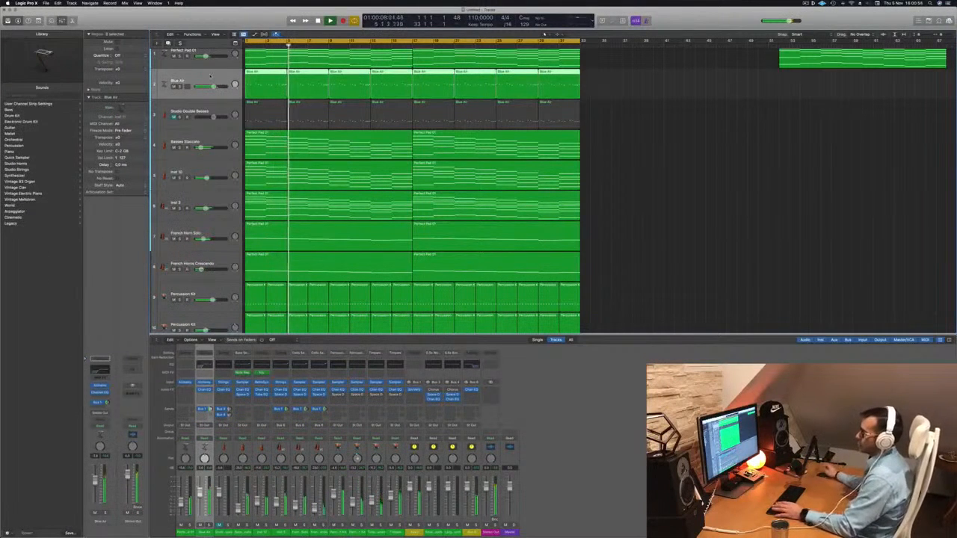
# Duplicate the Perfect Pad 01 track and copy both of its 32-bar regions onto the new track.
pyautogui.press('Return')
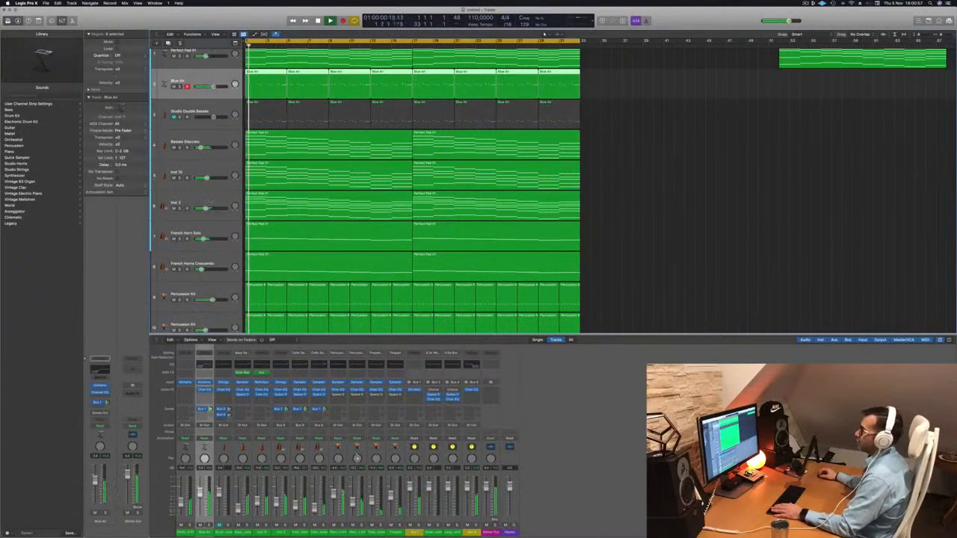
pyautogui.click(196, 201)
pyautogui.press('Up')
pyautogui.press('Up')
pyautogui.press('Up')
pyautogui.press('Up')
pyautogui.press('Up')
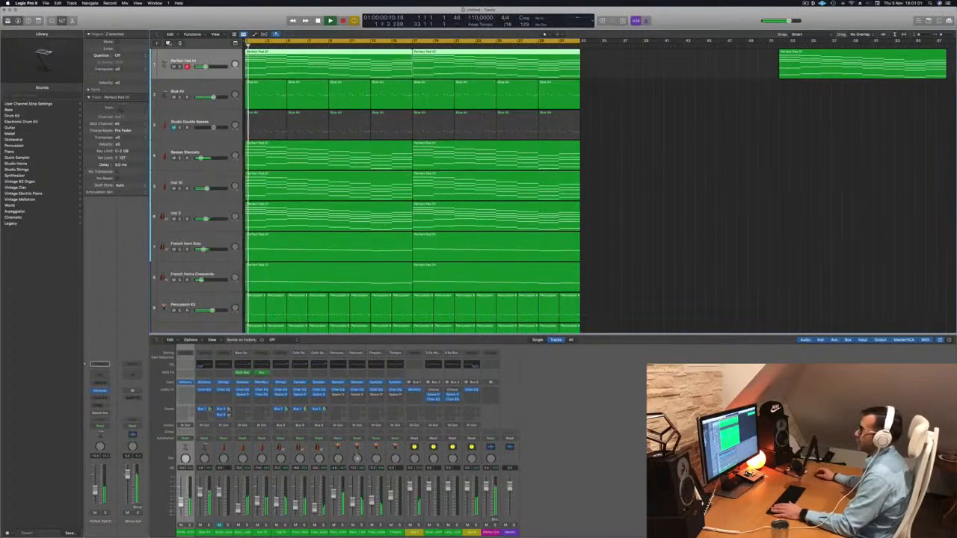
pyautogui.press('super+d')
pyautogui.moveTo(332, 90); pyautogui.dragTo(529, 93)
pyautogui.keyDown('shift'); pyautogui.click(385, 93); pyautogui.keyUp('shift')
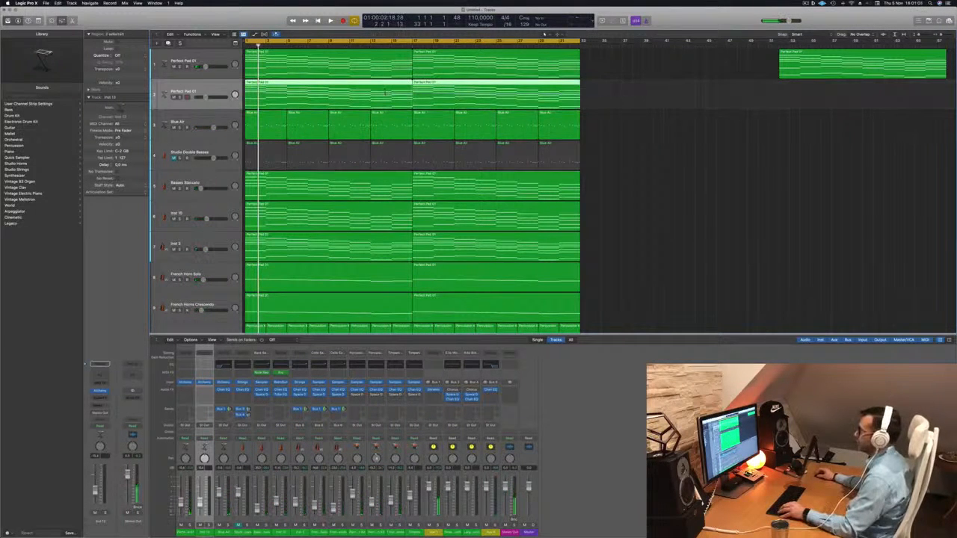
# Open the copied pad regions in the Piano Roll and delete all upper chord notes, keeping only the lowest line.
pyautogui.press('p')
pyautogui.press('super+Left')
pyautogui.press('super+Left')
pyautogui.press('super+Left')
pyautogui.press('super+Left')
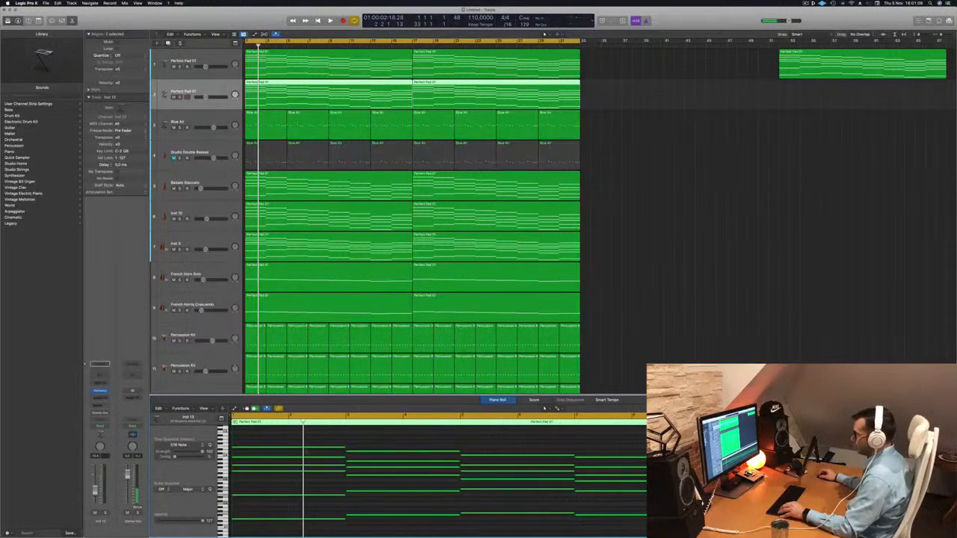
pyautogui.moveTo(233, 440); pyautogui.dragTo(576, 508)
pyautogui.press('Delete')
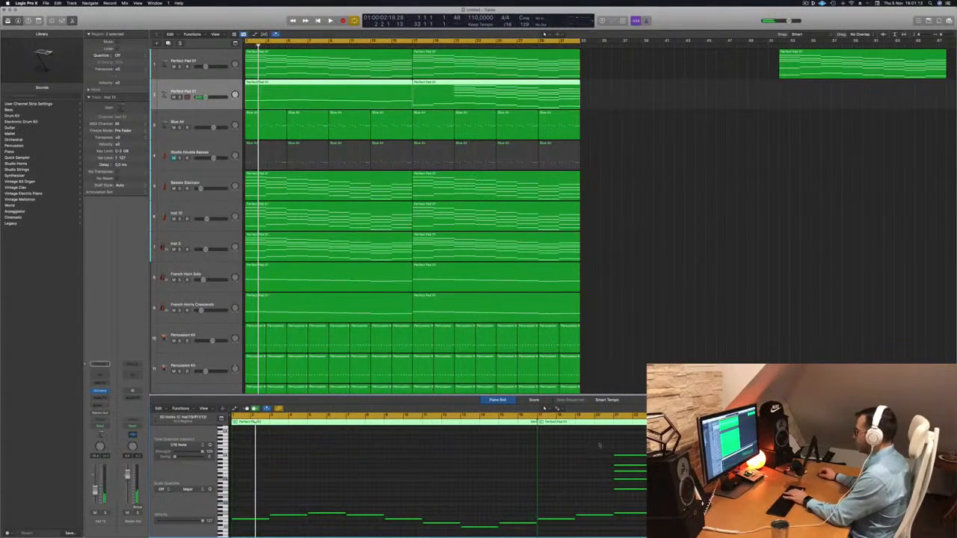
pyautogui.press('Delete')
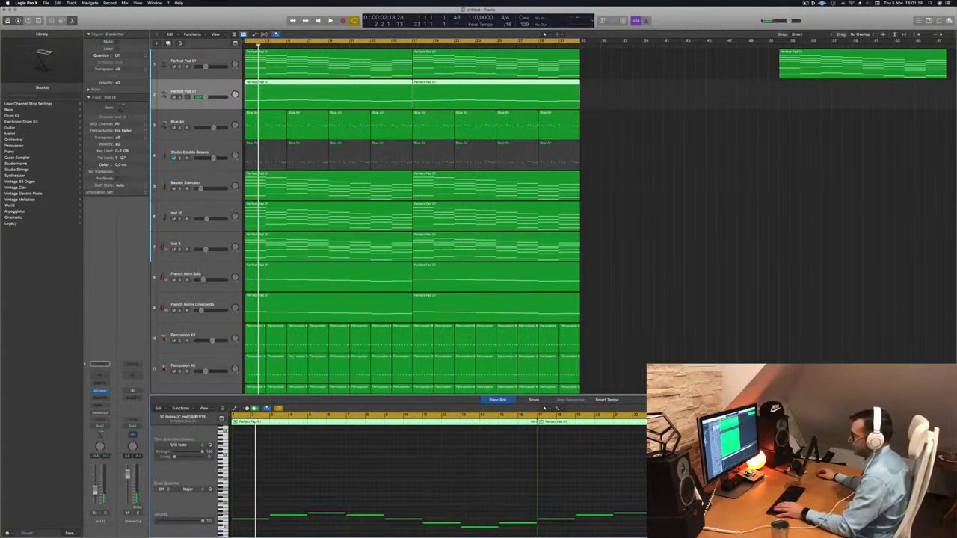
# Play the duplicated pad track soloed from the start with its Alchemy instrument open beside the track list.
pyautogui.press('space')
pyautogui.click(216, 92)
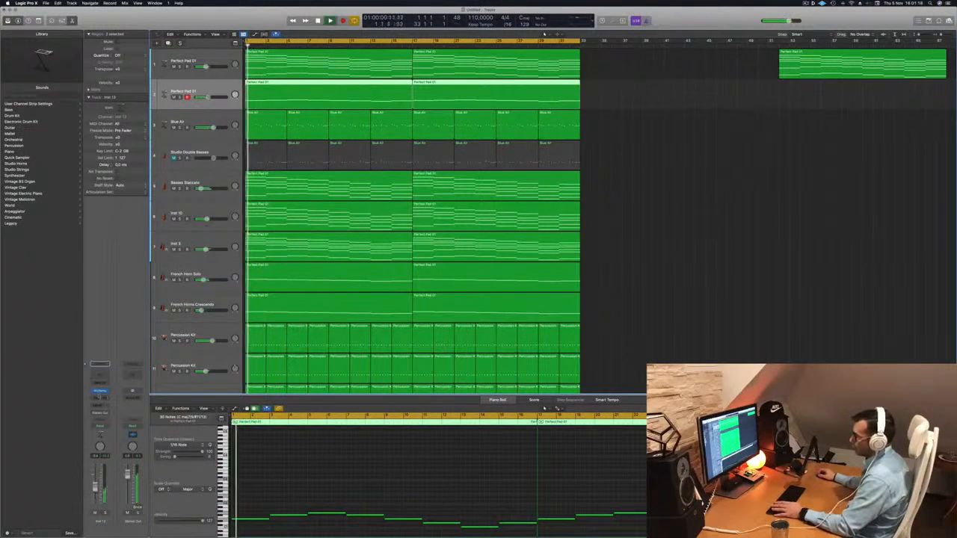
pyautogui.click(100, 391)
pyautogui.click(180, 98)
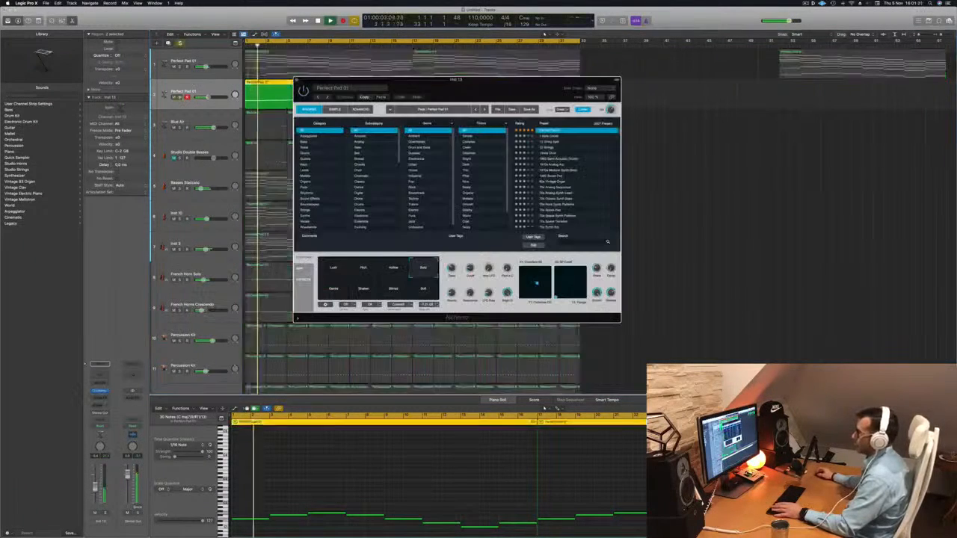
pyautogui.moveTo(473, 90); pyautogui.dragTo(587, 98)
pyautogui.press('Return')
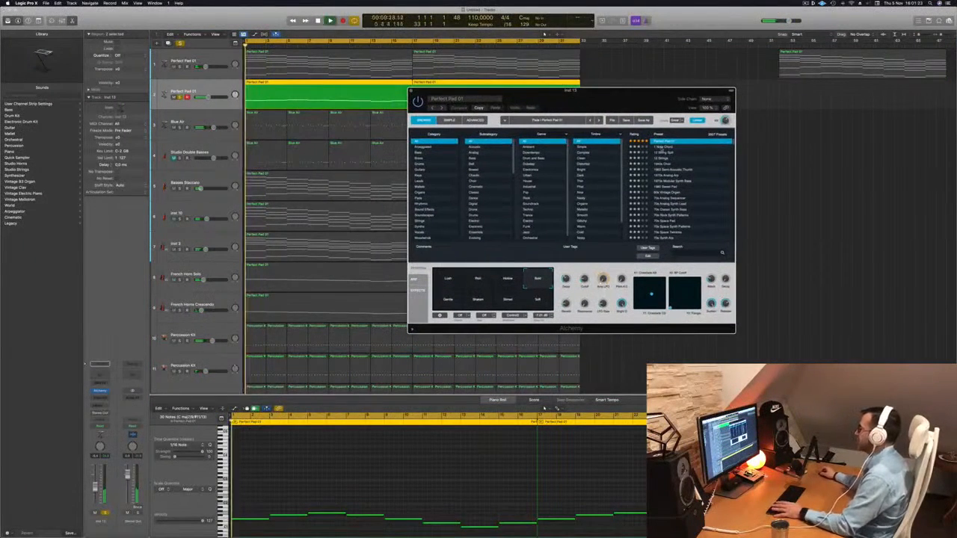
# Browse Alchemy's pad presets for the duplicated track and load Perfect Pad 03.
pyautogui.scroll(2, 672, 149)
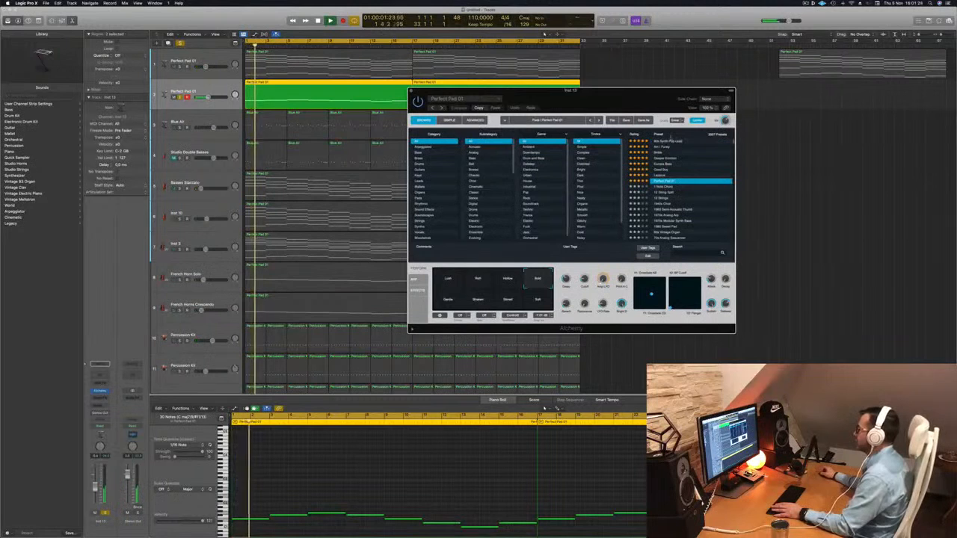
pyautogui.click(665, 133)
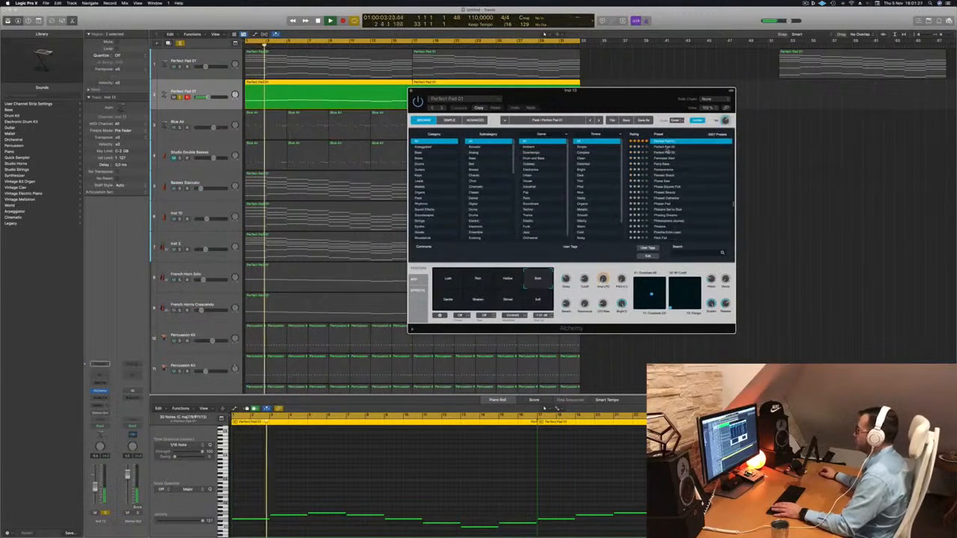
pyautogui.click(667, 148)
pyautogui.click(665, 153)
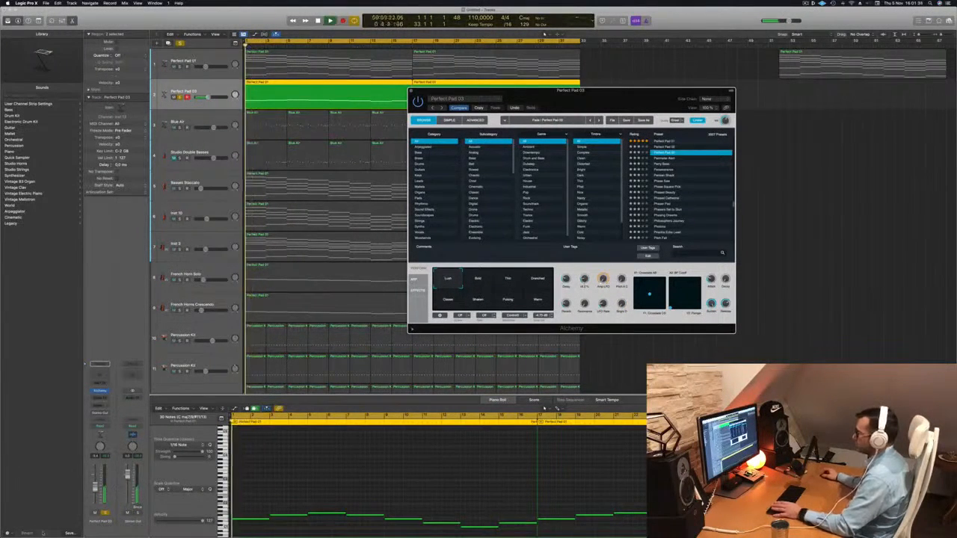
# Audition the Distorted and Bold performance variations of Perfect Pad 03 and select Thin.
pyautogui.press('space')
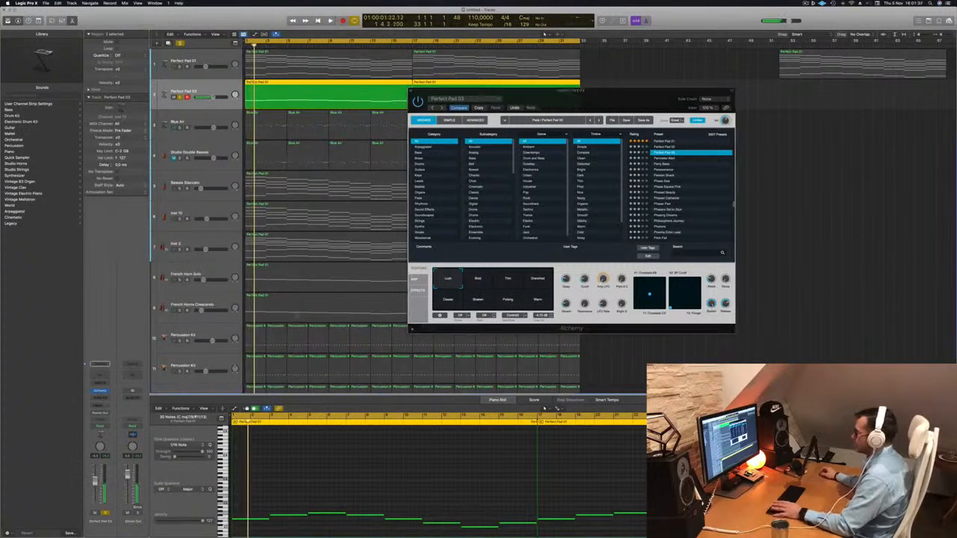
pyautogui.click(581, 283)
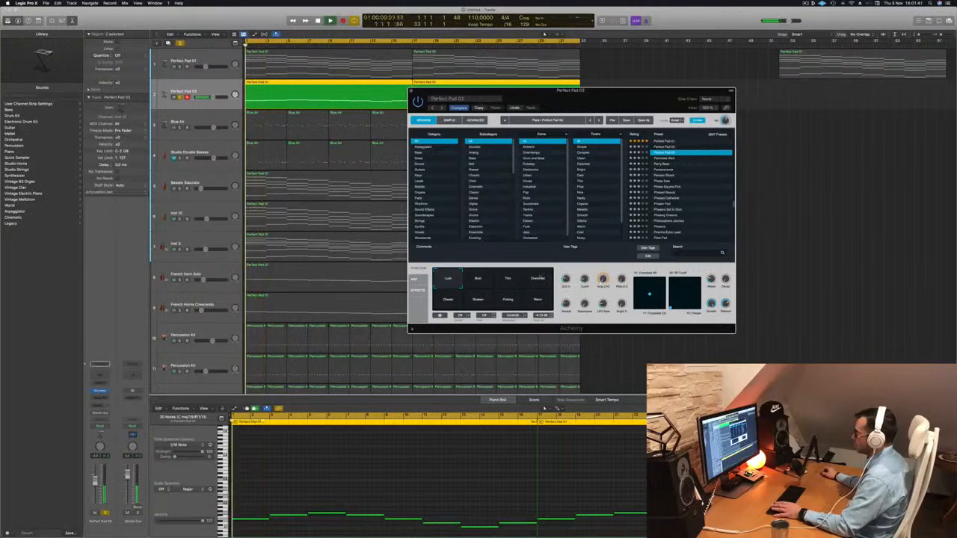
pyautogui.click(538, 280)
pyautogui.click(488, 281)
pyautogui.click(510, 282)
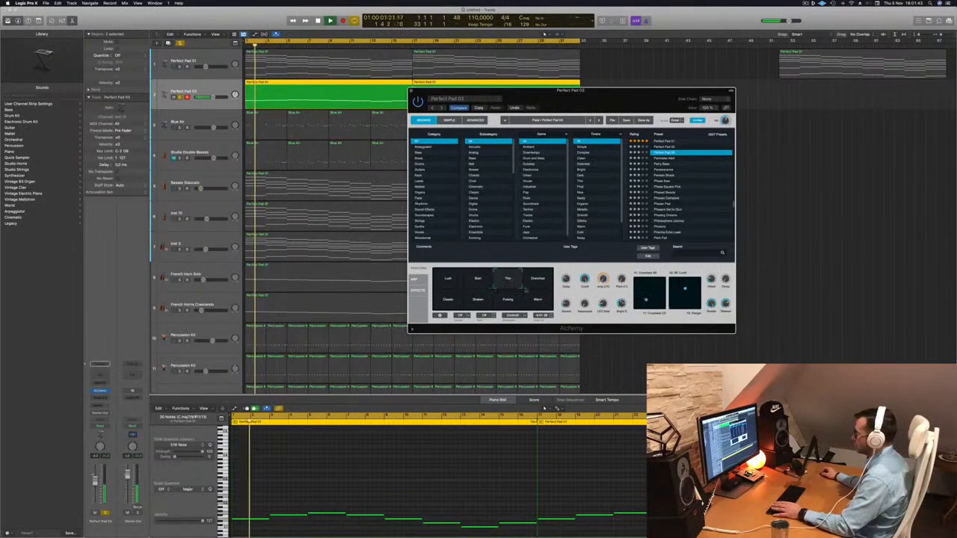
# Select the Warm performance variation of Perfect Pad 03 and move its Alchemy window clear of the track list.
pyautogui.click(538, 301)
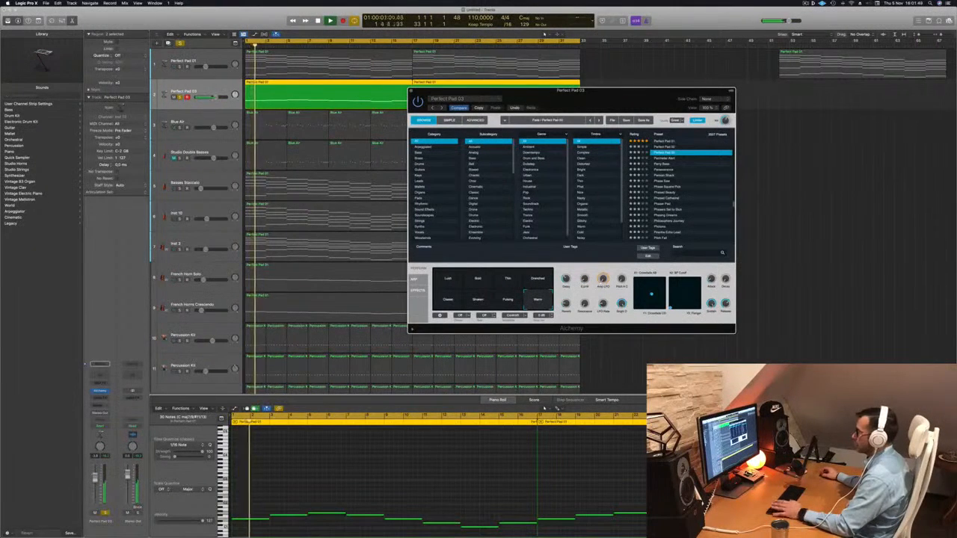
pyautogui.moveTo(603, 101); pyautogui.dragTo(729, 108)
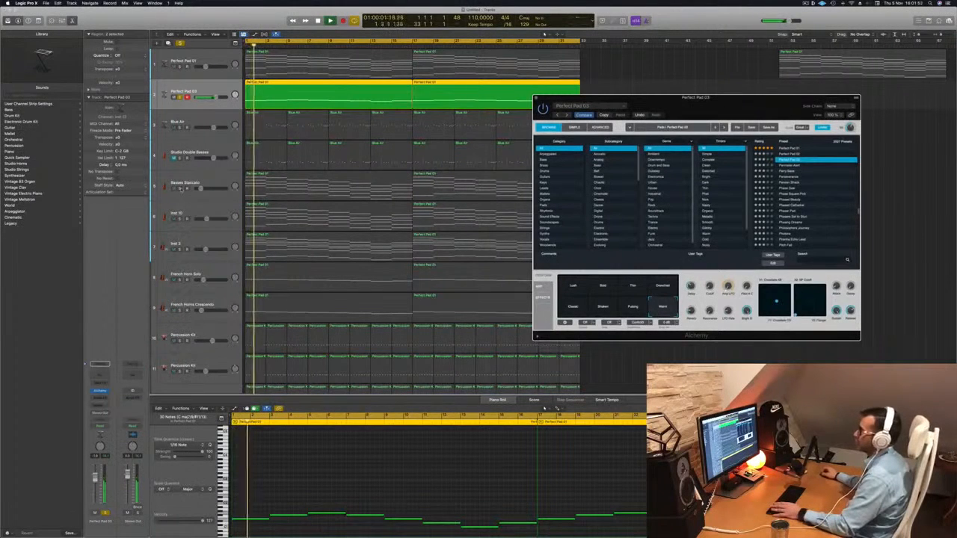
# Solo the Basses Staccato track alongside the low pad, add a send to Bus 1 on it, and restart playback from the beginning.
pyautogui.click(192, 183)
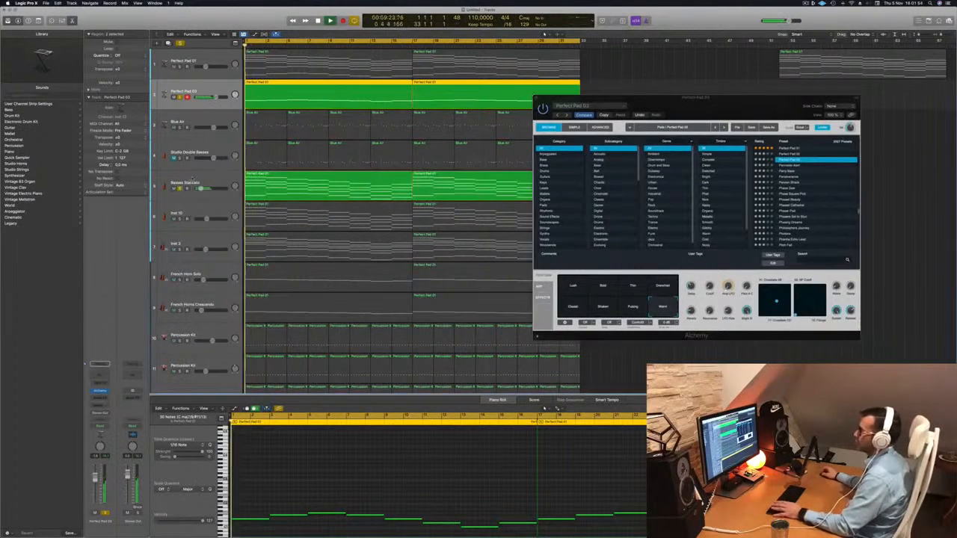
pyautogui.click(209, 182)
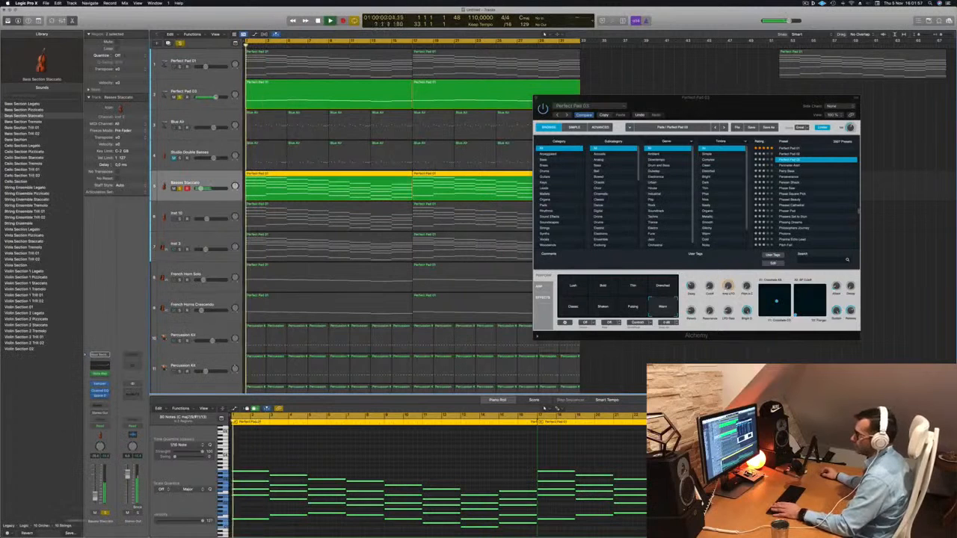
pyautogui.click(97, 411)
pyautogui.moveTo(99, 414)
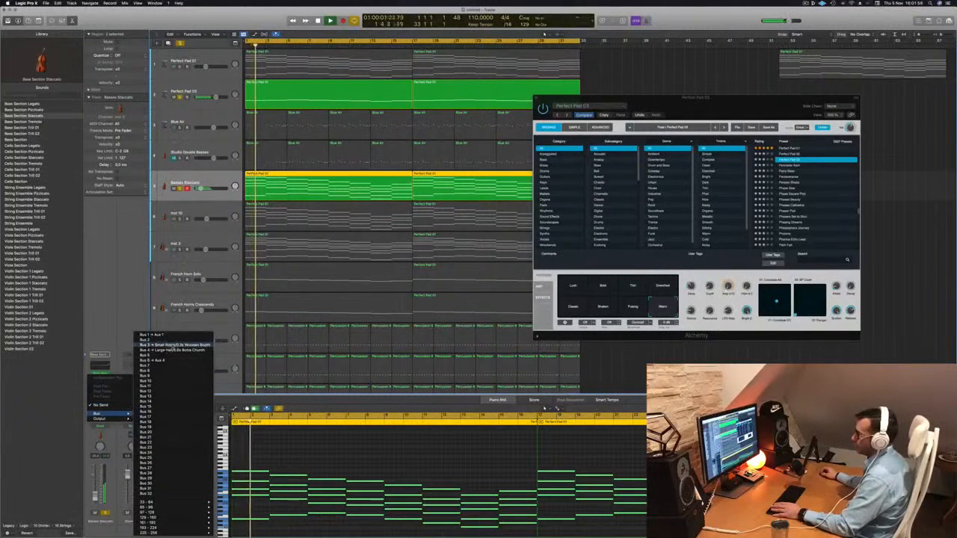
pyautogui.click(153, 335)
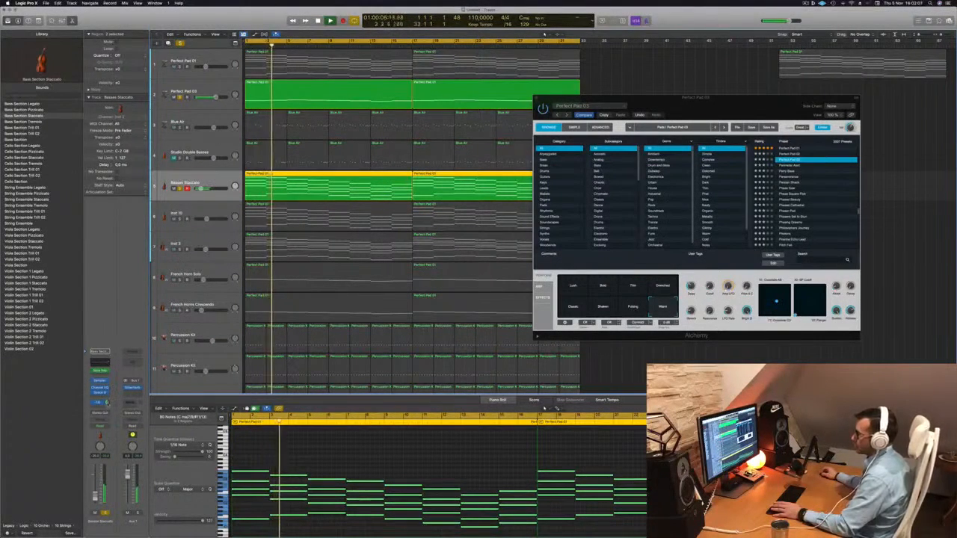
pyautogui.press('Return')
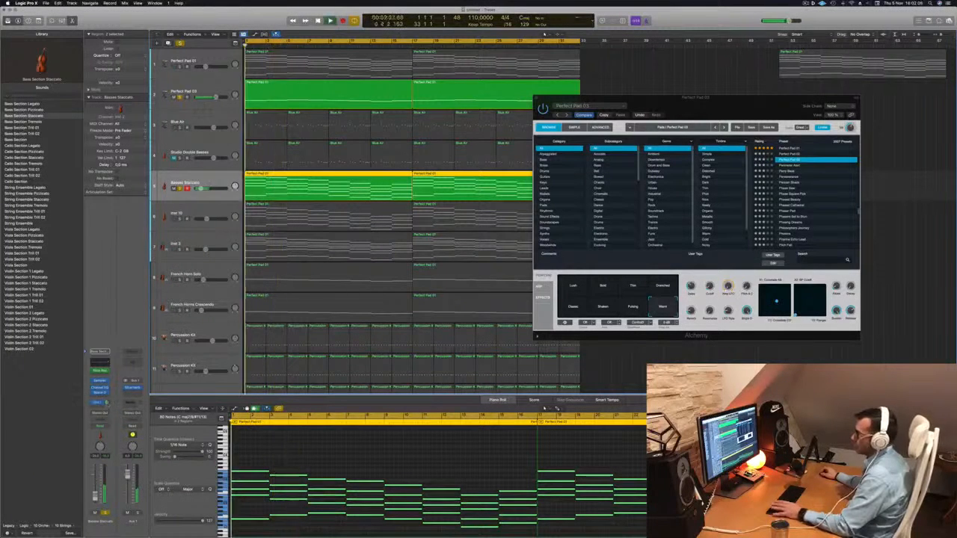
# Insert a Channel EQ on Aux 1 with a 336 Hz low cut and a -4.5 dB high shelf at 2840 Hz.
pyautogui.click(133, 363)
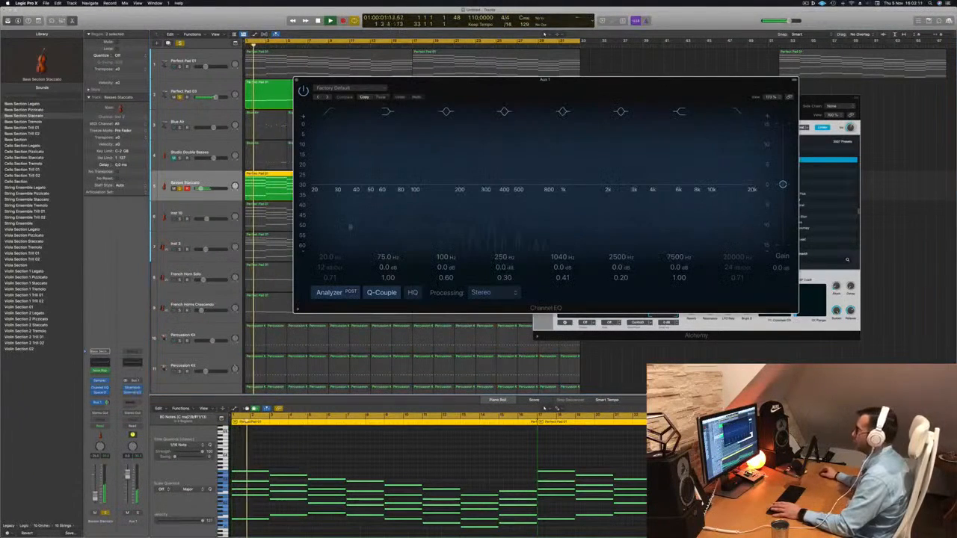
pyautogui.moveTo(692, 183); pyautogui.dragTo(630, 197)
pyautogui.moveTo(329, 147); pyautogui.dragTo(474, 155)
pyautogui.moveTo(472, 194); pyautogui.dragTo(492, 190)
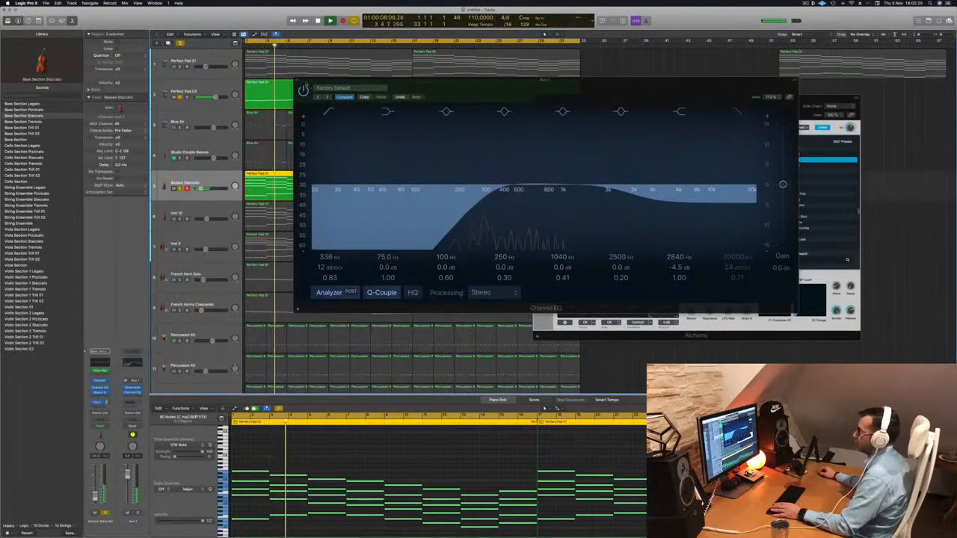
pyautogui.click(296, 80)
# Solo the Inst 10 track and both Percussion Kit tracks as well to hear them with the pad and basses.
pyautogui.moveTo(641, 114); pyautogui.dragTo(770, 119)
pyautogui.click(174, 219)
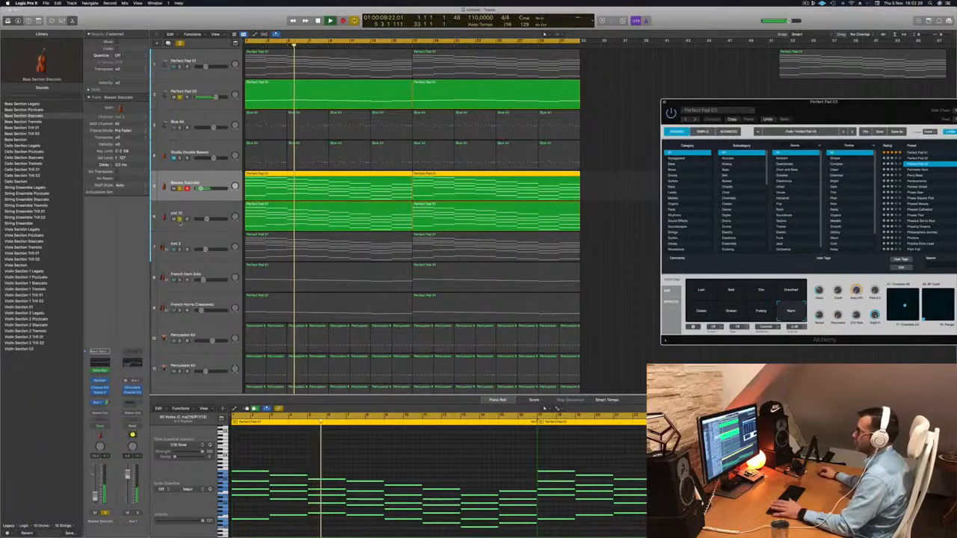
pyautogui.click(210, 212)
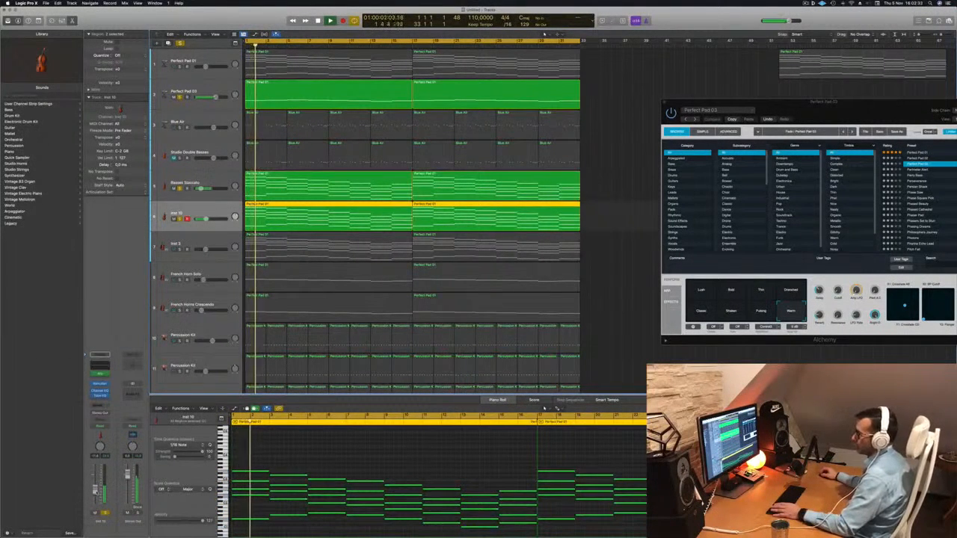
pyautogui.scroll(-3, 543, 34)
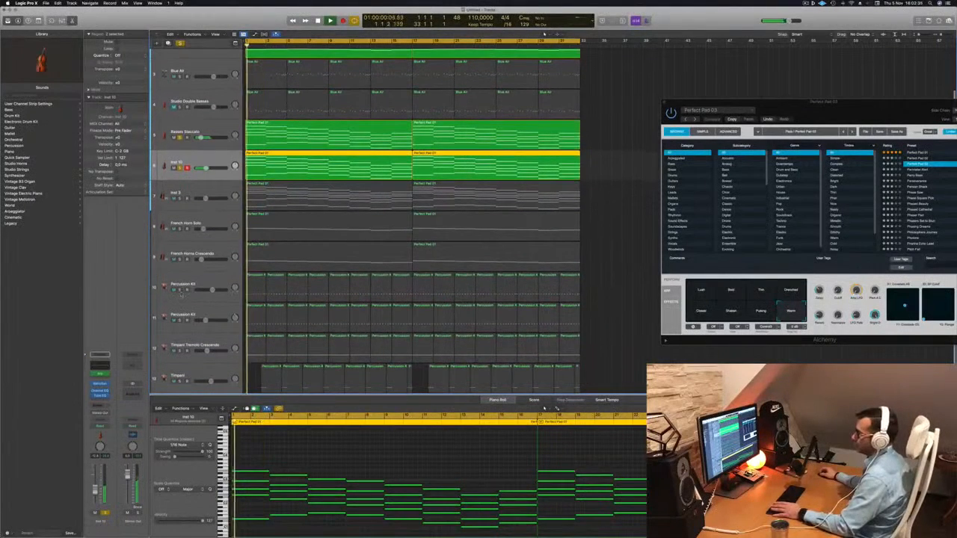
pyautogui.click(206, 282)
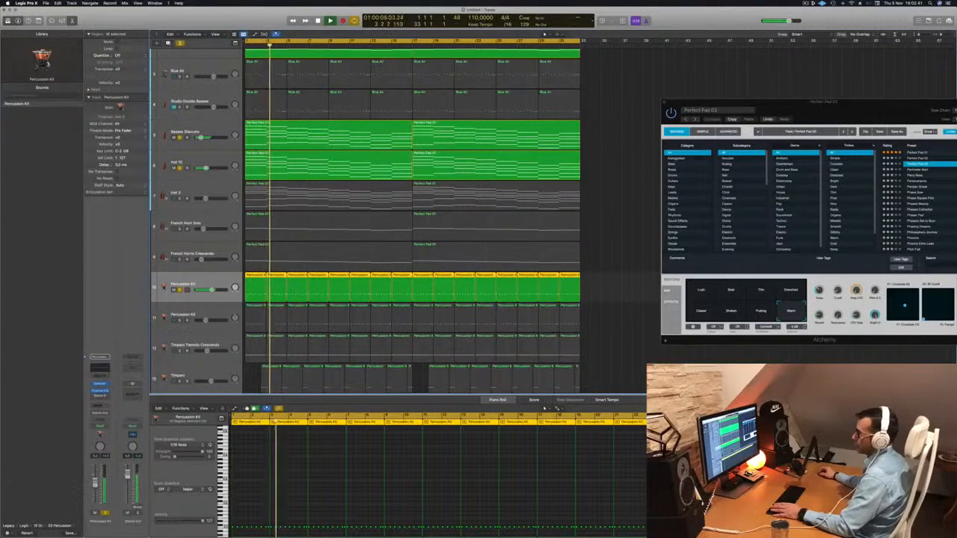
pyautogui.click(219, 315)
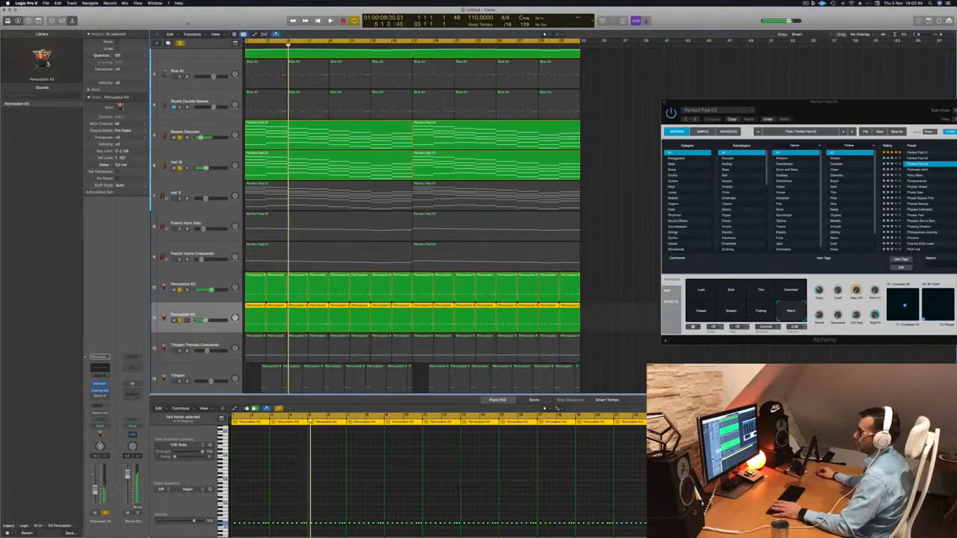
# Clear all solos, play the full arrangement from the start, and close the Perfect Pad 03 Alchemy window.
pyautogui.press('super+a')
pyautogui.press('Return')
pyautogui.press('space')
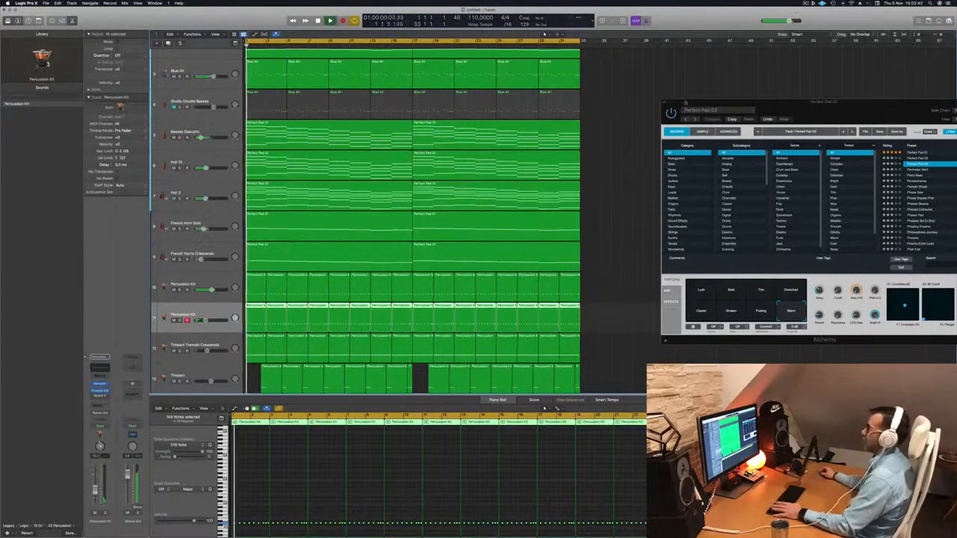
pyautogui.moveTo(773, 102); pyautogui.dragTo(758, 89)
pyautogui.click(213, 69)
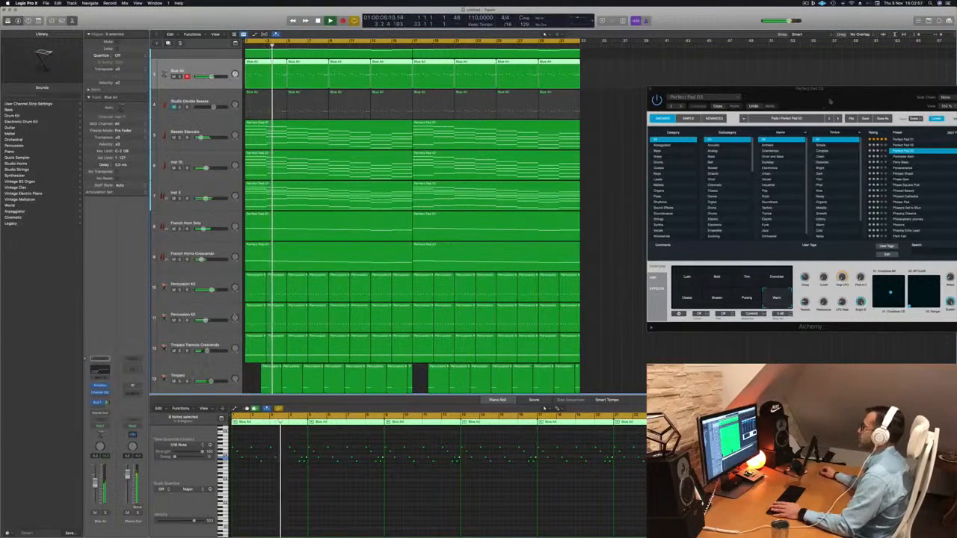
pyautogui.moveTo(662, 89); pyautogui.dragTo(402, 147)
pyautogui.click(389, 147)
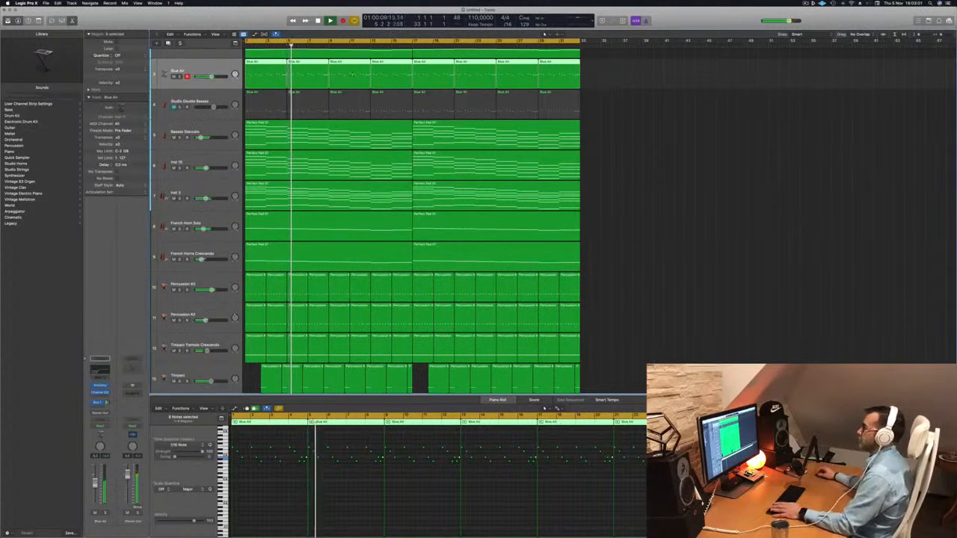
# Delete every second region on the Blue Air track, removing the second, fourth, sixth and eighth, while the arrangement plays from the start.
pyautogui.press('Return')
pyautogui.click(686, 102)
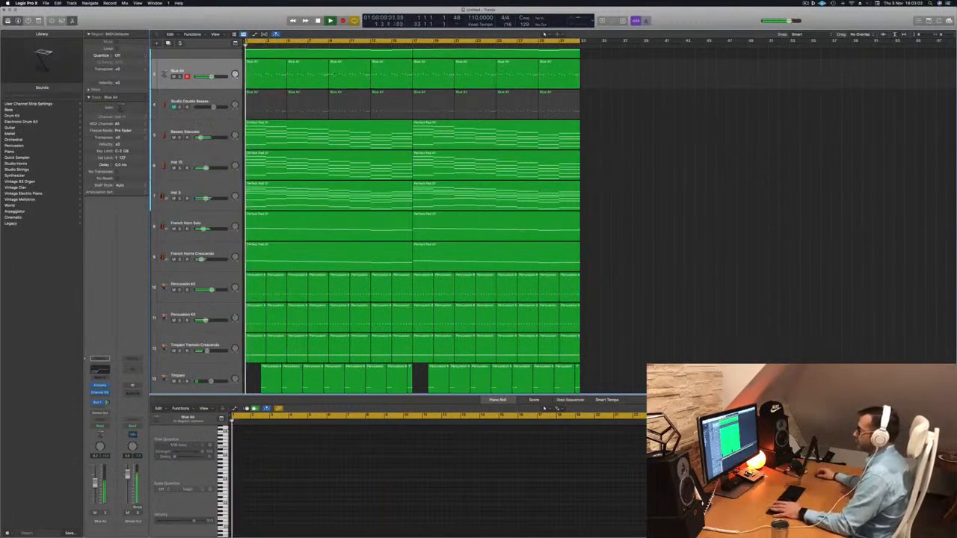
pyautogui.click(323, 68)
pyautogui.press('Delete')
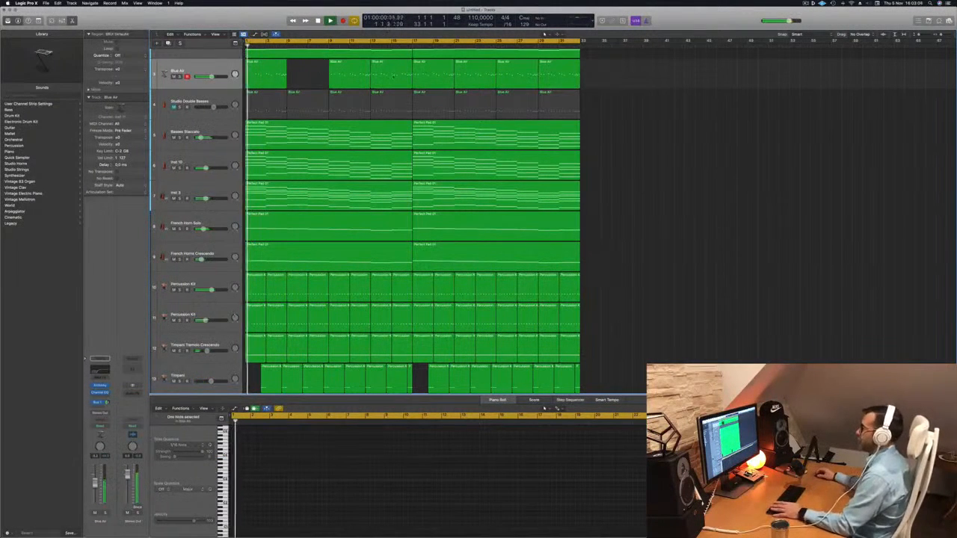
pyautogui.click(396, 75)
pyautogui.press('Delete')
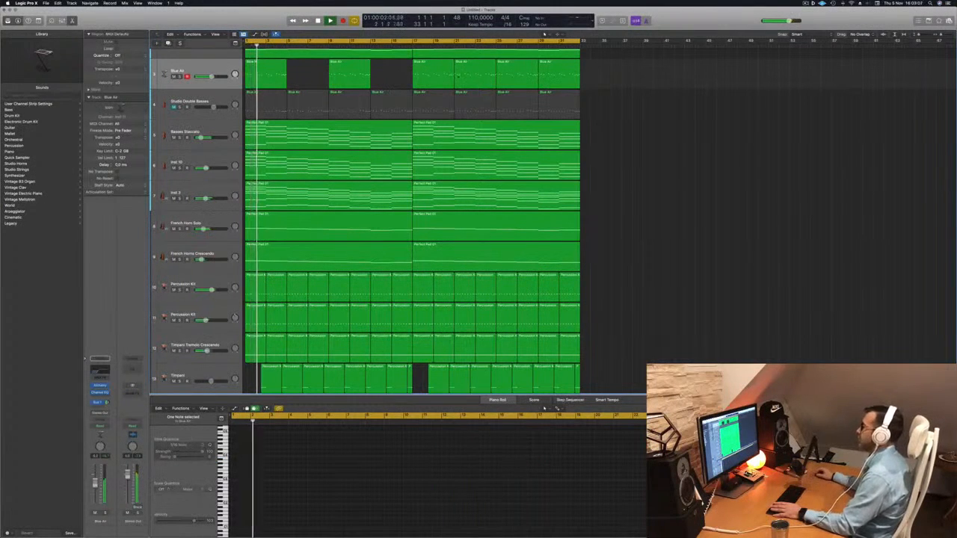
pyautogui.click(462, 77)
pyautogui.press('Delete')
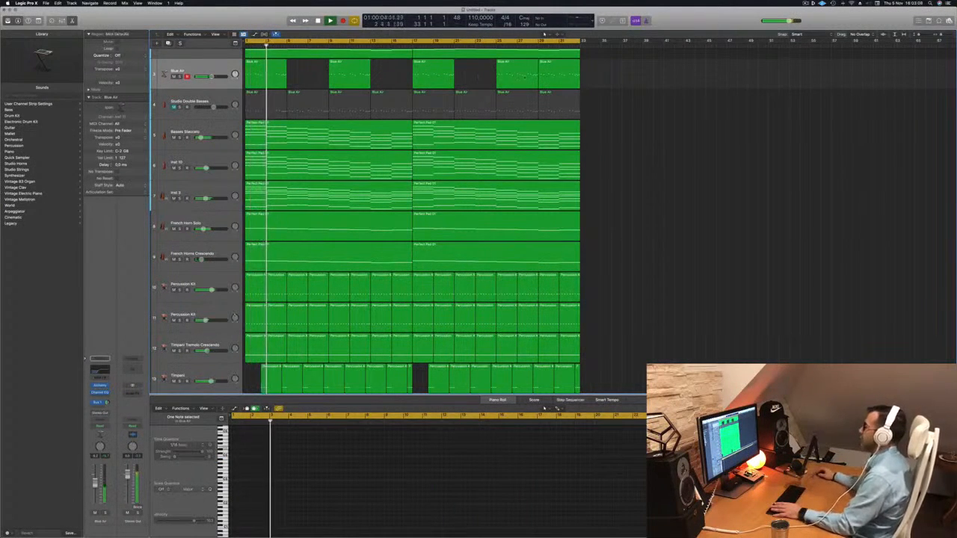
pyautogui.click(551, 77)
pyautogui.press('Delete')
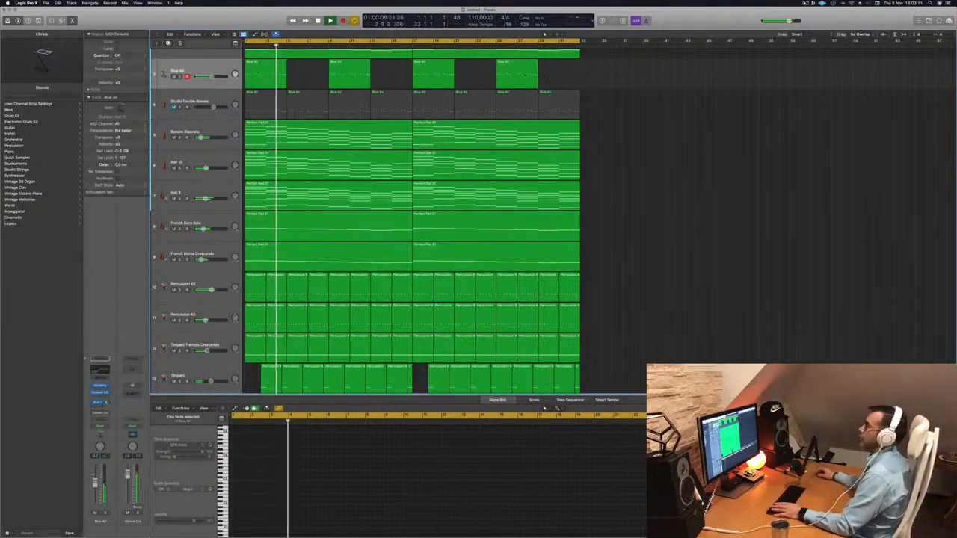
# Delete all regions on the muted Studio Double Basses track.
pyautogui.click(269, 108)
pyautogui.press('Delete')
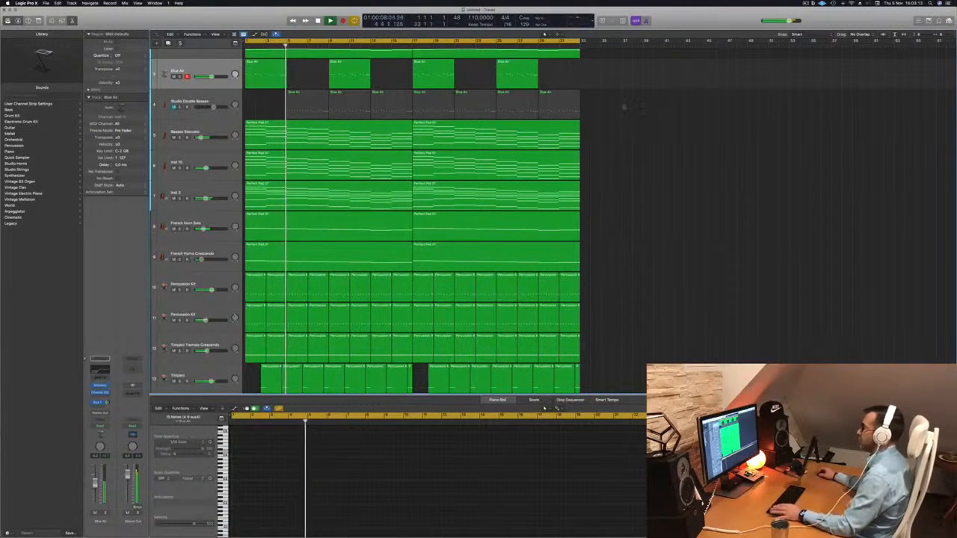
pyautogui.moveTo(624, 106); pyautogui.dragTo(303, 104)
pyautogui.press('Delete')
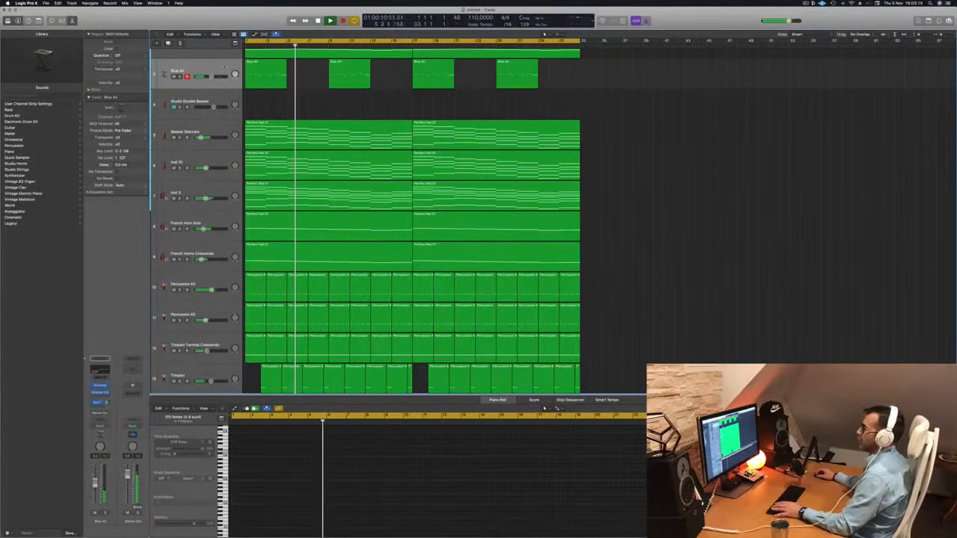
# Create a new track with the same settings as Blue Air and show the Musical Typing keyboard for it.
pyautogui.click(164, 68)
pyautogui.press('space')
pyautogui.press('space')
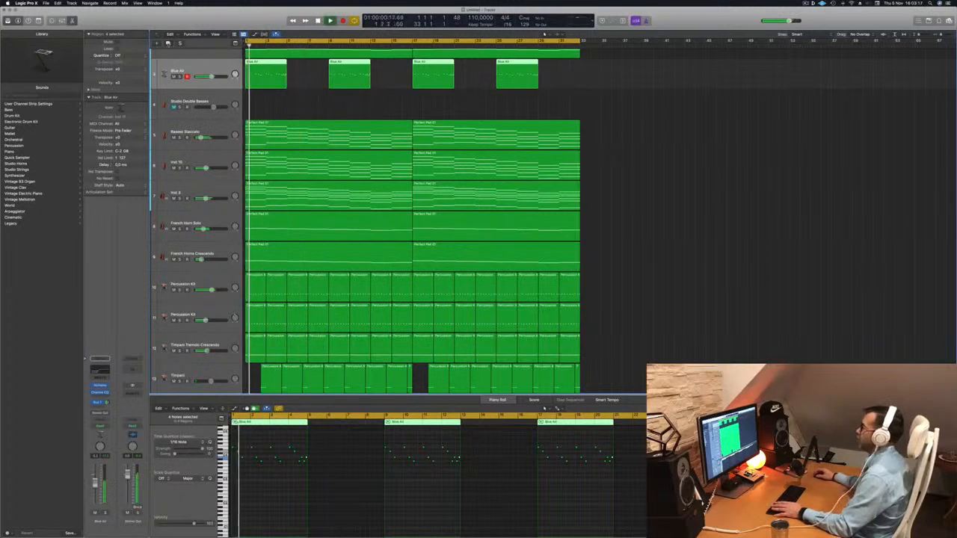
pyautogui.press('super+d')
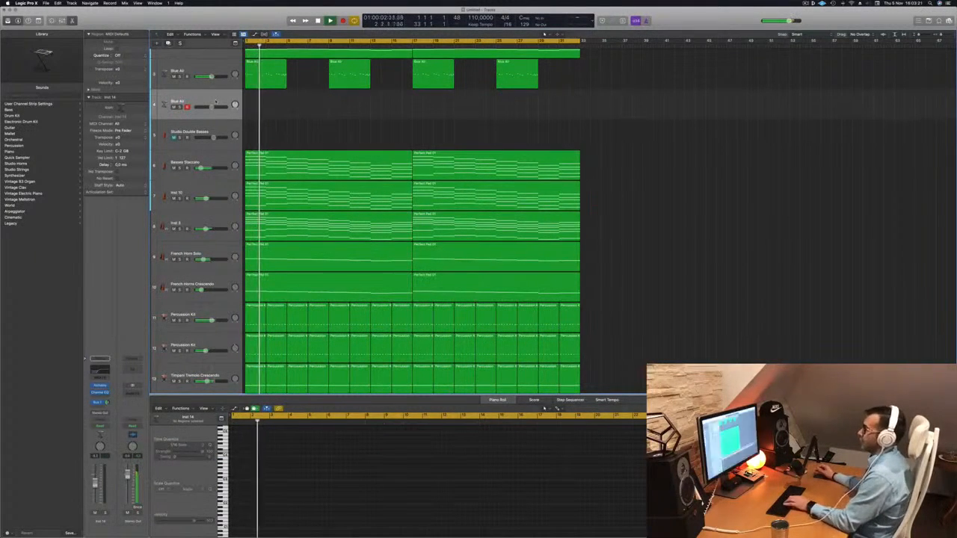
pyautogui.press('super+k')
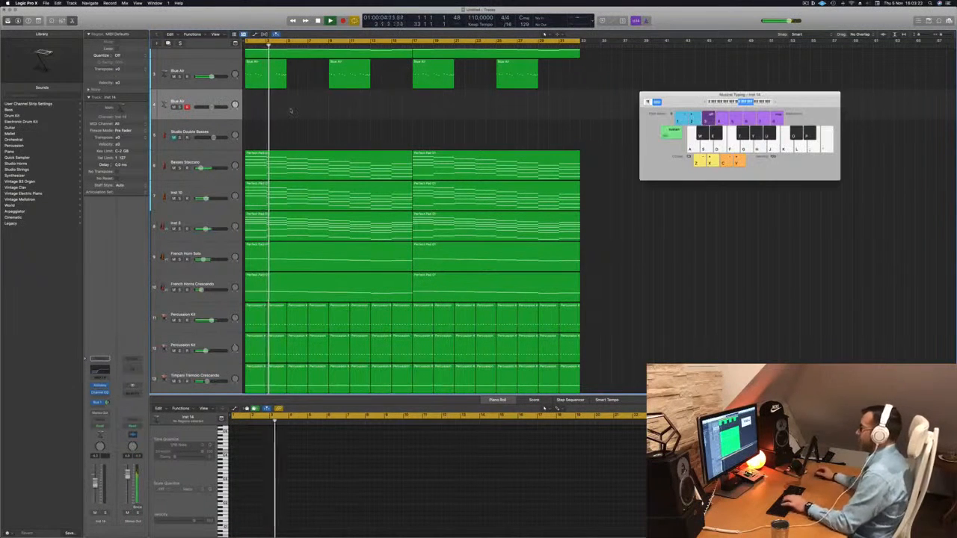
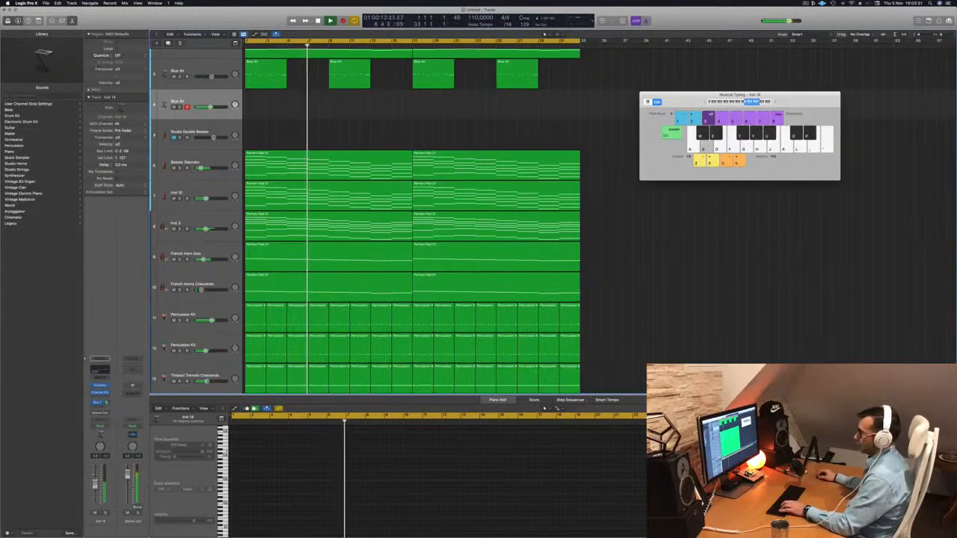
# Audition the Breathing and Can Of Worms Alchemy presets on the new track with played notes, and load Crossing the Universe.
pyautogui.click(101, 386)
pyautogui.press('s')
pyautogui.press('a')
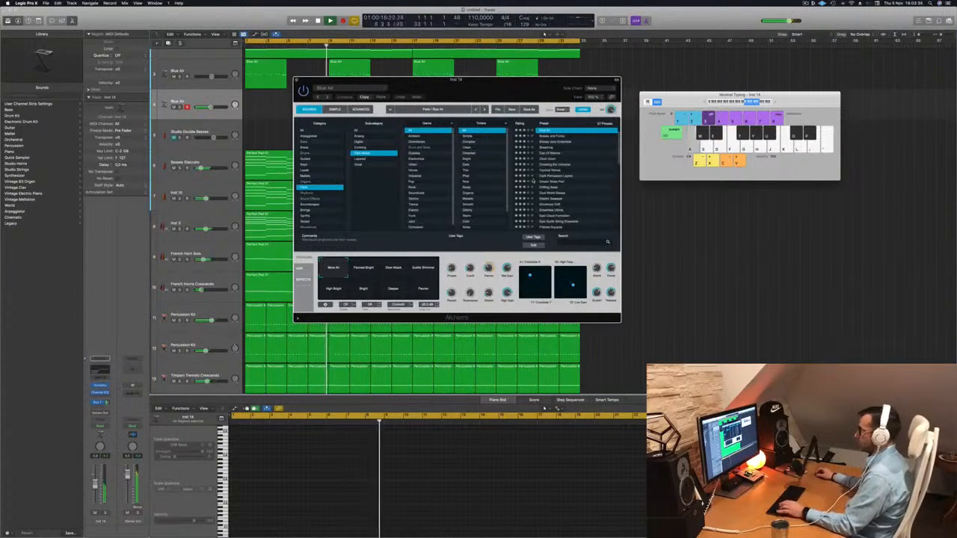
pyautogui.press('a')
pyautogui.press('s')
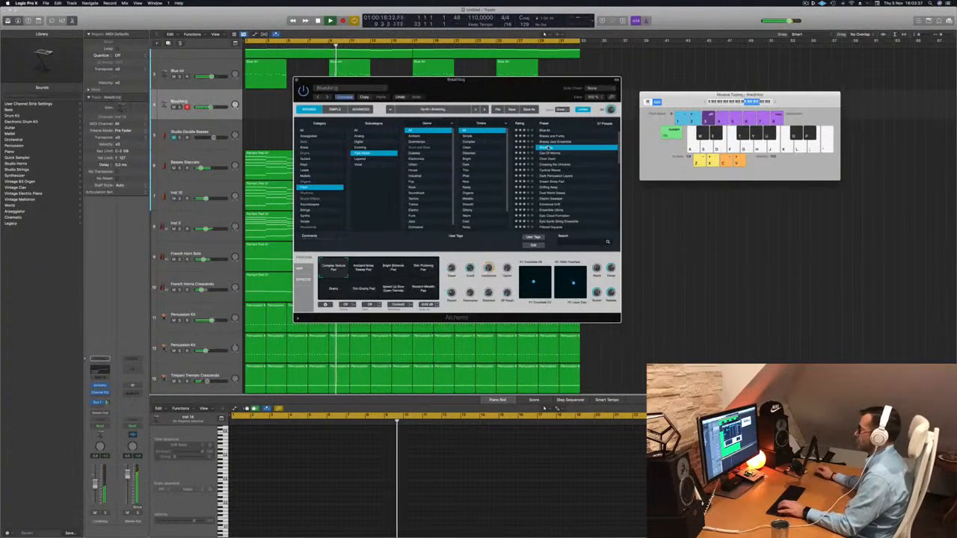
pyautogui.press('s')
pyautogui.click(550, 153)
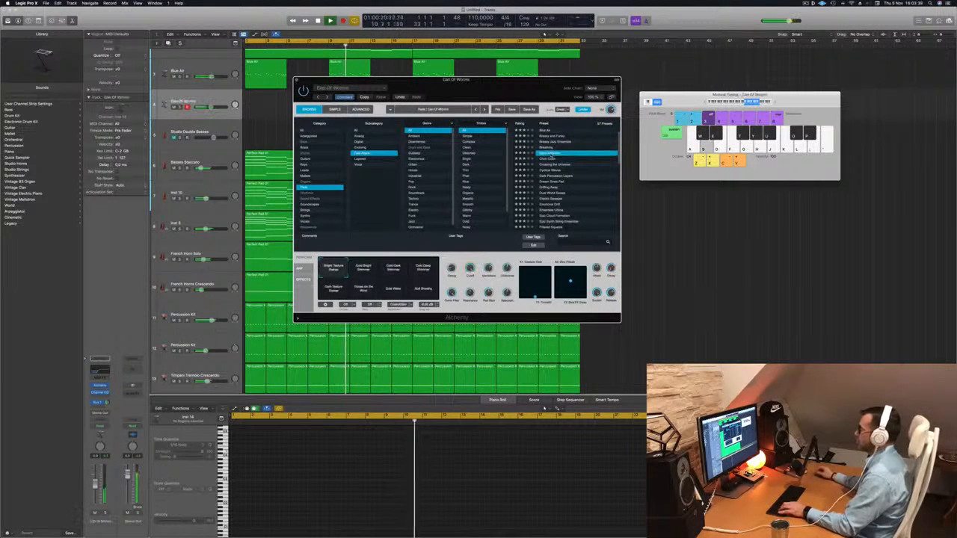
pyautogui.click(557, 163)
pyautogui.press('f')
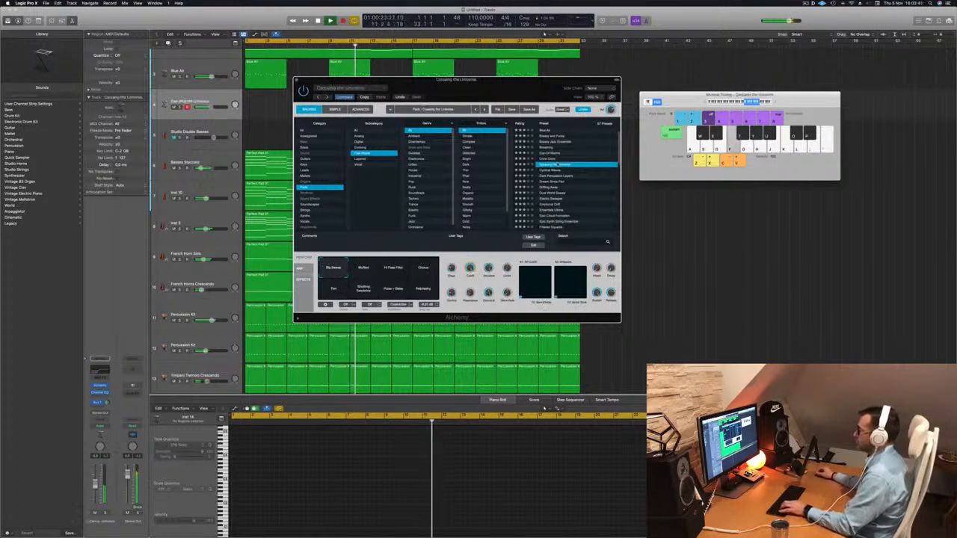
pyautogui.press('s')
# Shift the Musical Typing range to lower octaves and try out notes with Crossing the Universe over the arrangement.
pyautogui.click(737, 103)
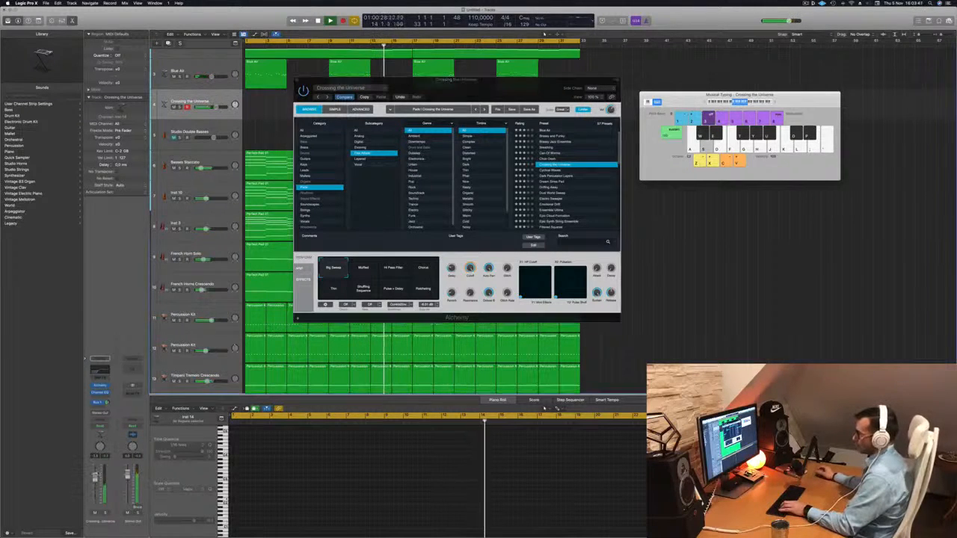
pyautogui.press('f')
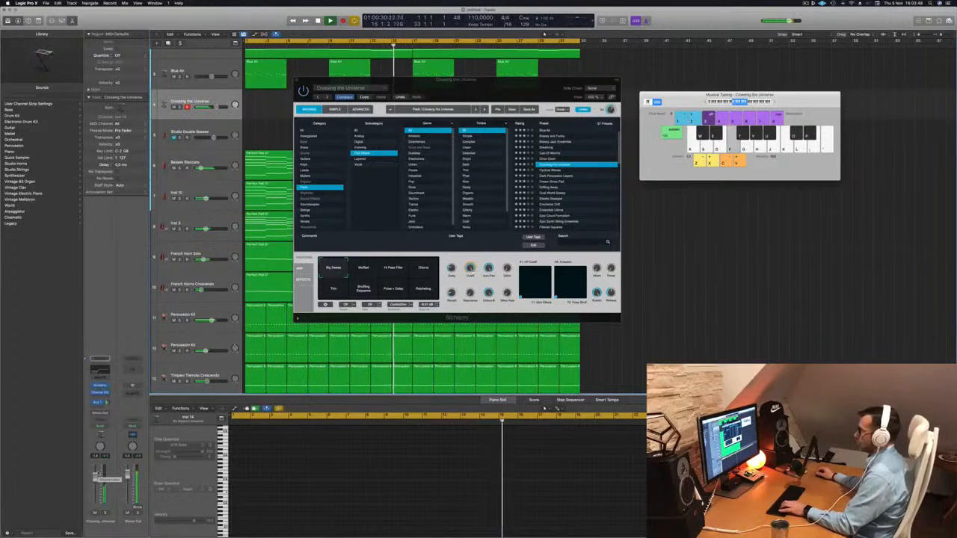
pyautogui.press('a')
pyautogui.press('a')
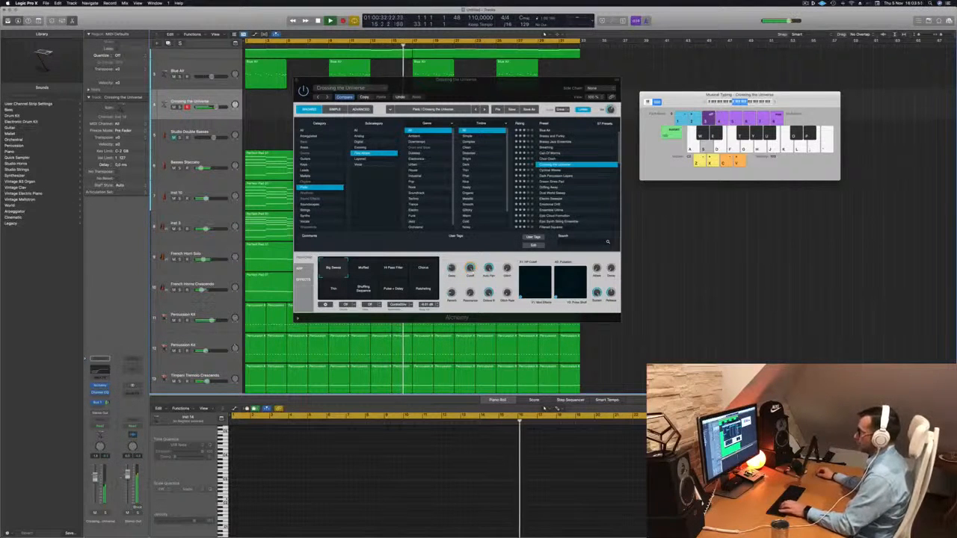
# Audition the Muffled, Hi Pass Filter, Chorus and Thin variations of the Crossing the Universe preset with played notes.
pyautogui.click(364, 271)
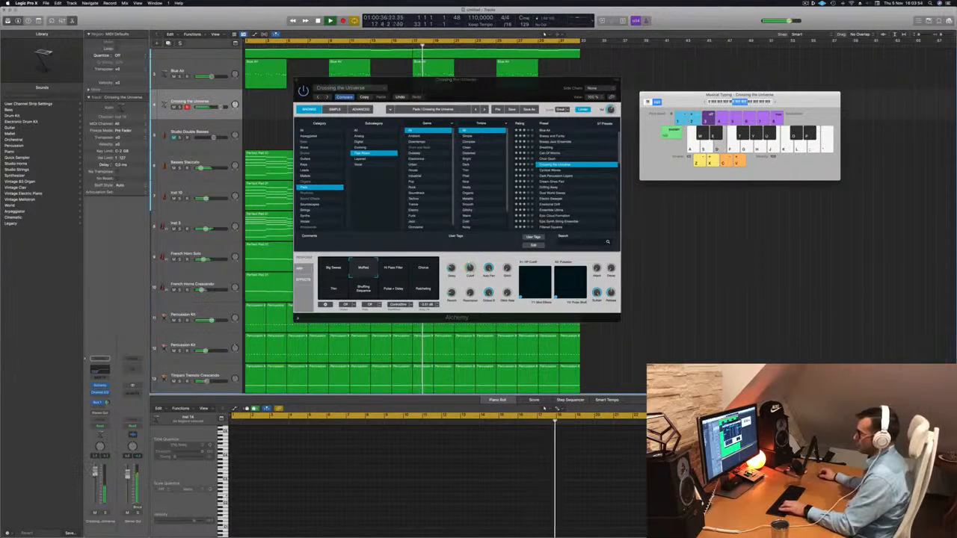
pyautogui.press('d')
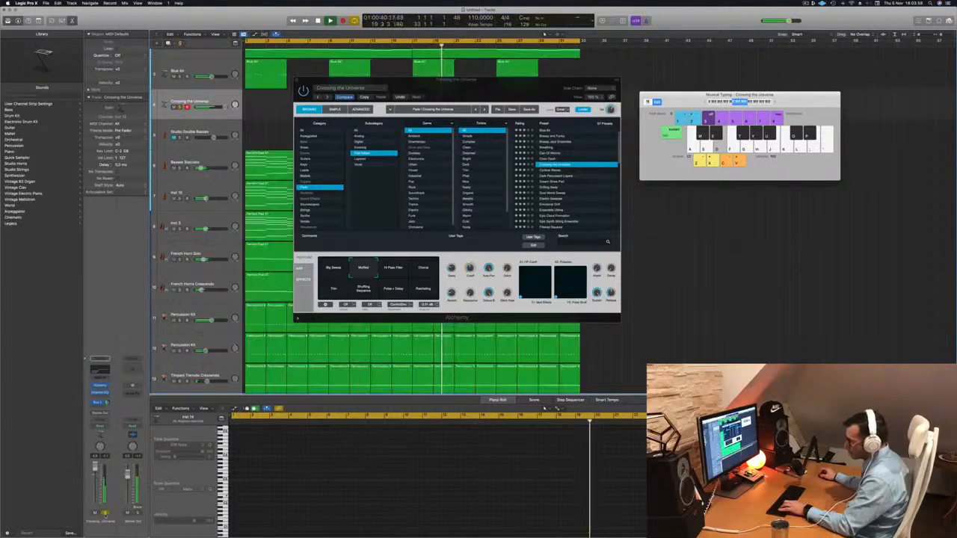
pyautogui.moveTo(497, 92); pyautogui.dragTo(712, 151)
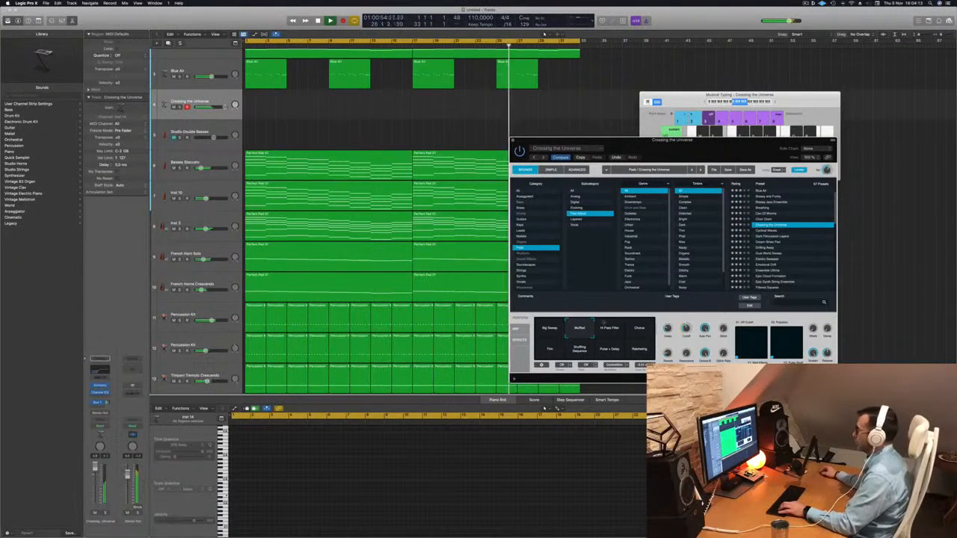
pyautogui.click(606, 336)
pyautogui.click(640, 323)
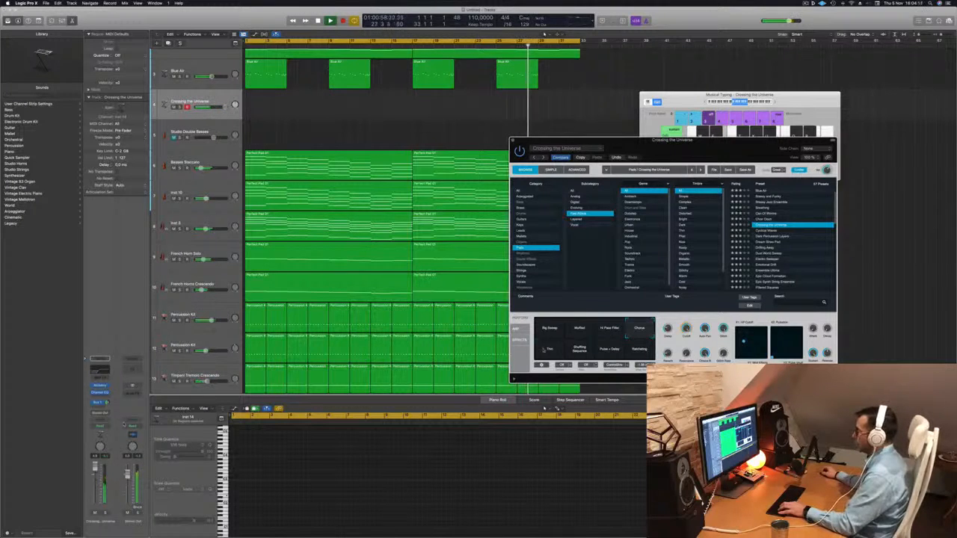
pyautogui.click(545, 349)
# Audition the Alchemy pad presets Cyclical Waves, Dark Percussion Layers, Dream Sines Pad, Drifting Away and Dual World Sweep.
pyautogui.click(758, 232)
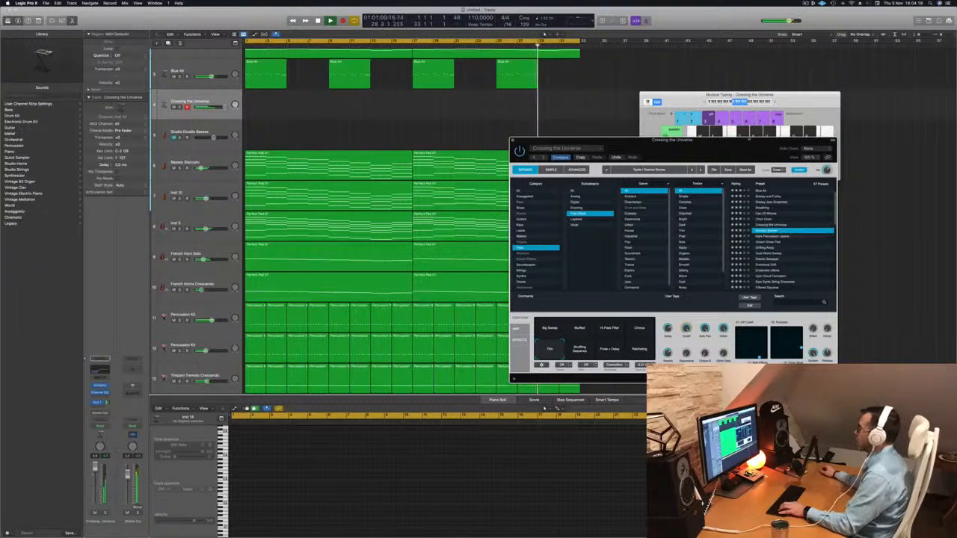
pyautogui.moveTo(610, 142); pyautogui.dragTo(464, 145)
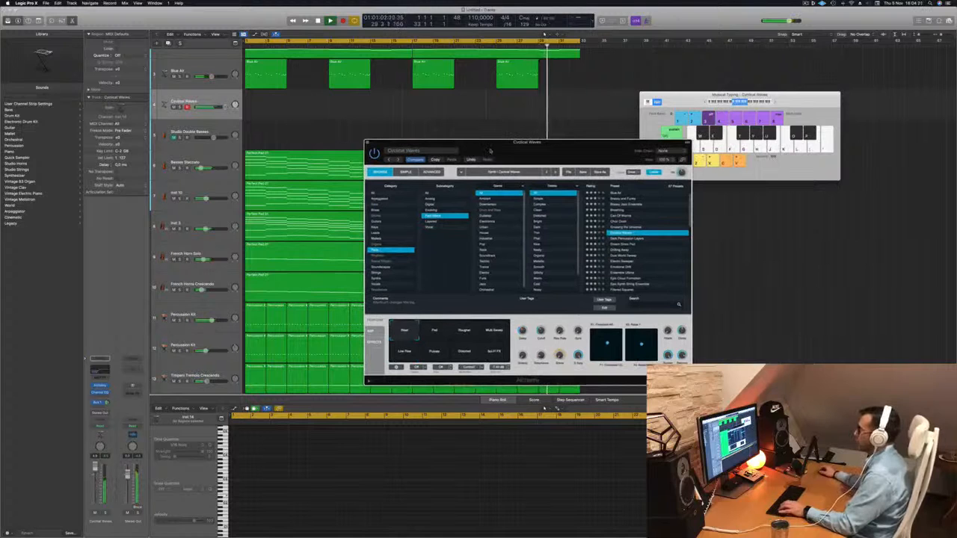
pyautogui.click(611, 238)
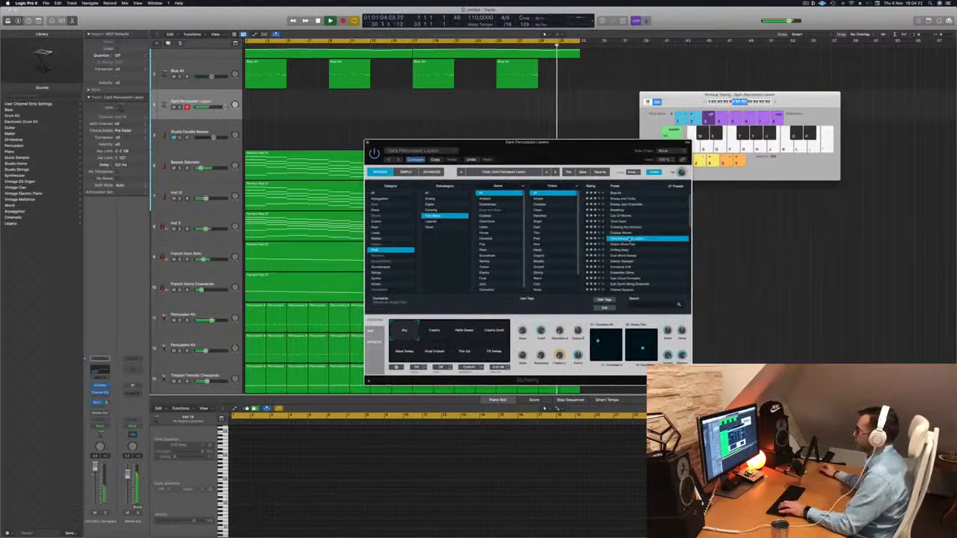
pyautogui.click(624, 244)
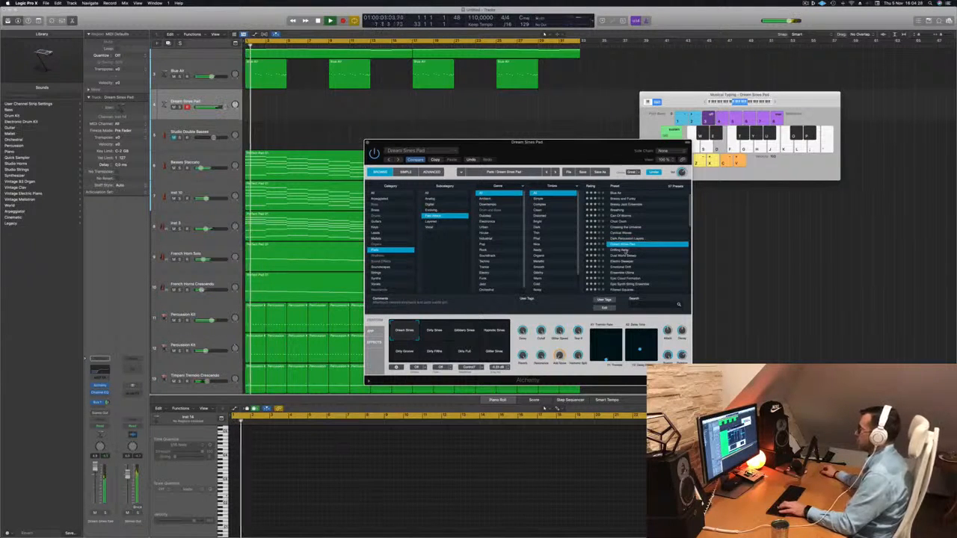
pyautogui.click(624, 251)
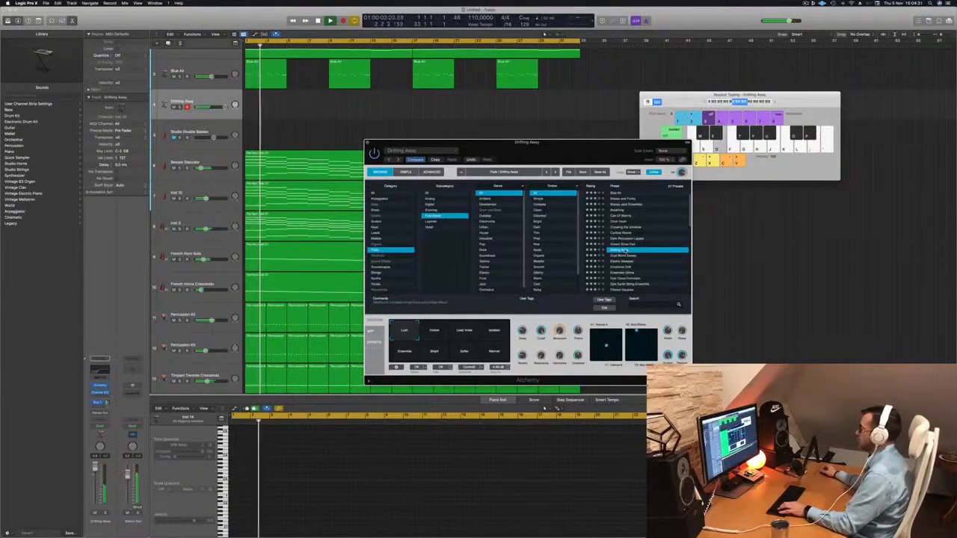
pyautogui.click(623, 256)
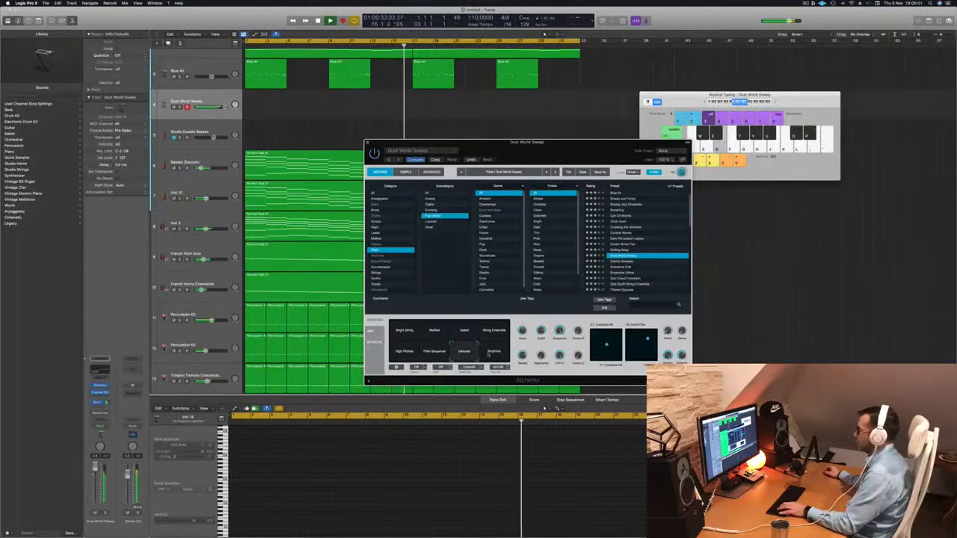
# Load the Emotional Drift preset, lower the track's volume, and try its Shimmers, Space Bubbles, Bright and Organ Lead variations.
pyautogui.click(626, 267)
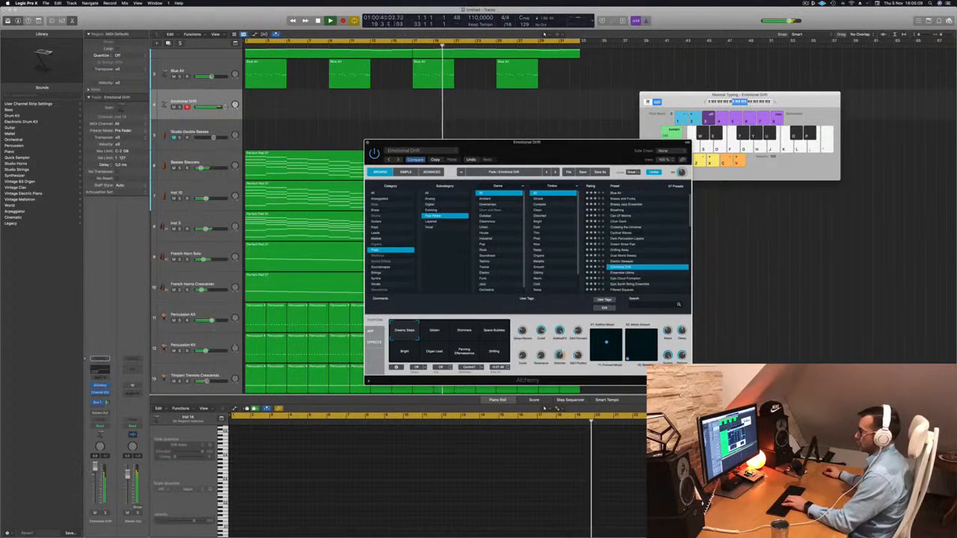
pyautogui.moveTo(95, 468); pyautogui.dragTo(95, 479)
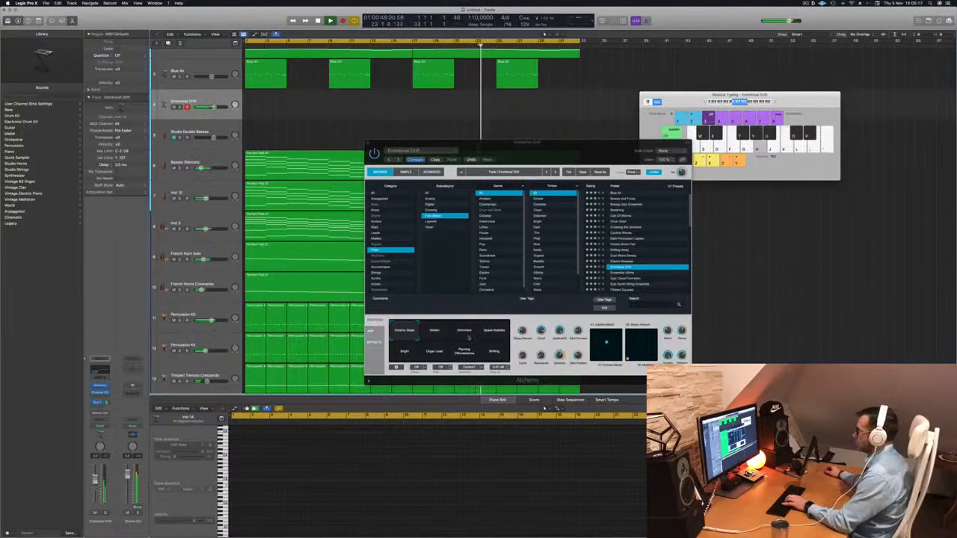
pyautogui.click(469, 336)
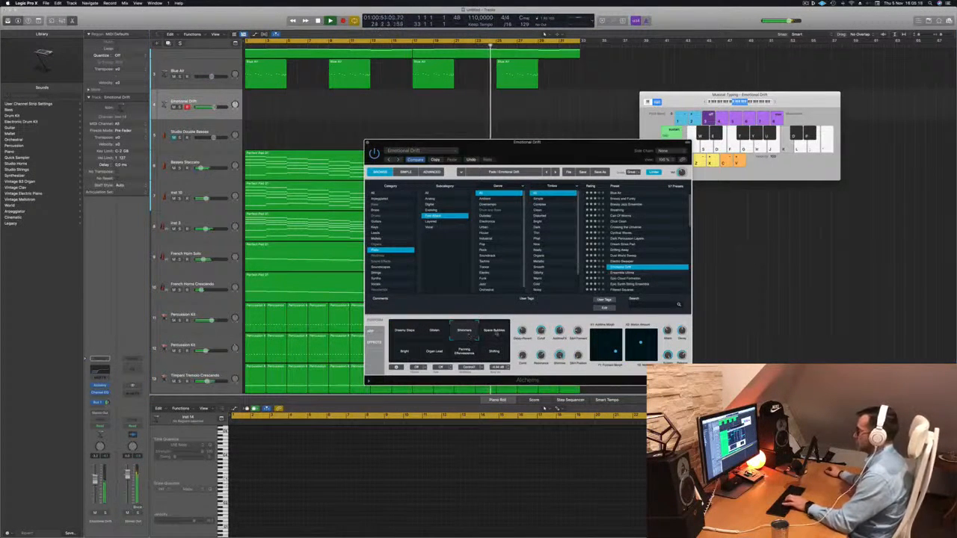
pyautogui.click(494, 335)
pyautogui.click(405, 351)
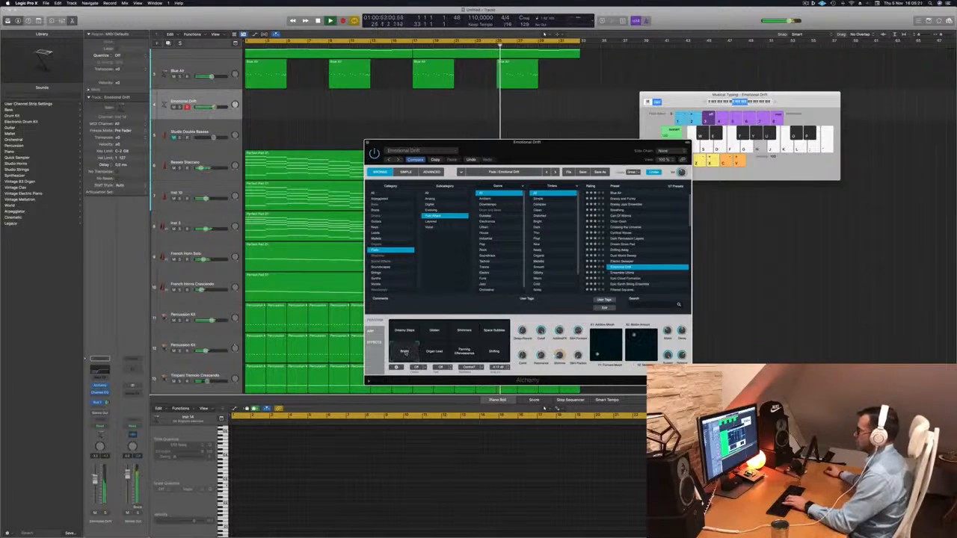
pyautogui.click(436, 352)
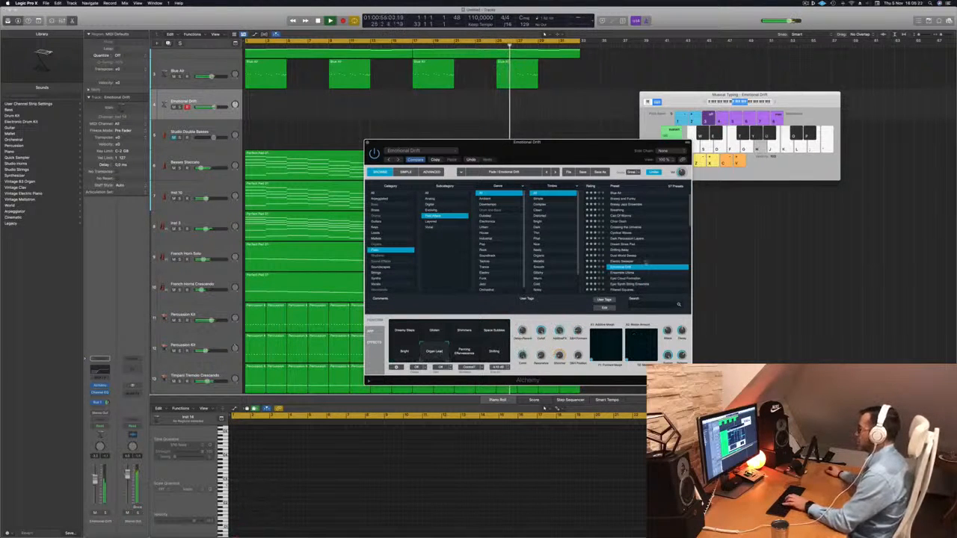
# Audition Ensemble Ultima, load the Epic Cloud Formation preset on the track, and check it briefly soloed.
pyautogui.scroll(-3, 636, 257)
pyautogui.click(625, 238)
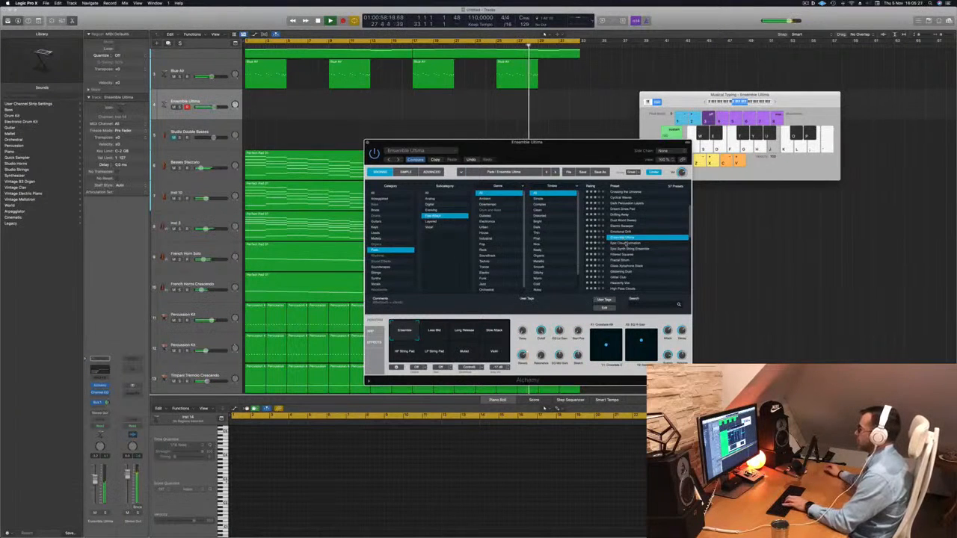
pyautogui.click(627, 243)
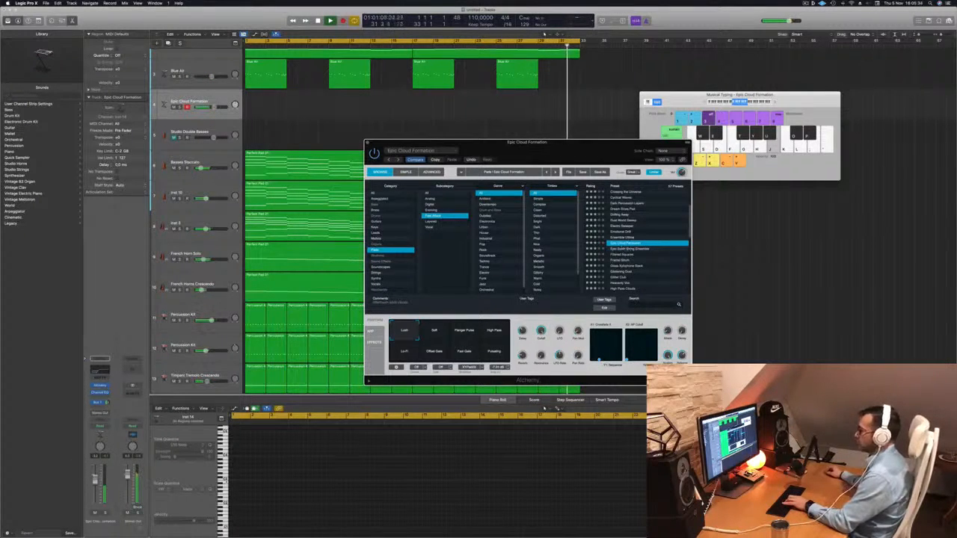
pyautogui.click(105, 514)
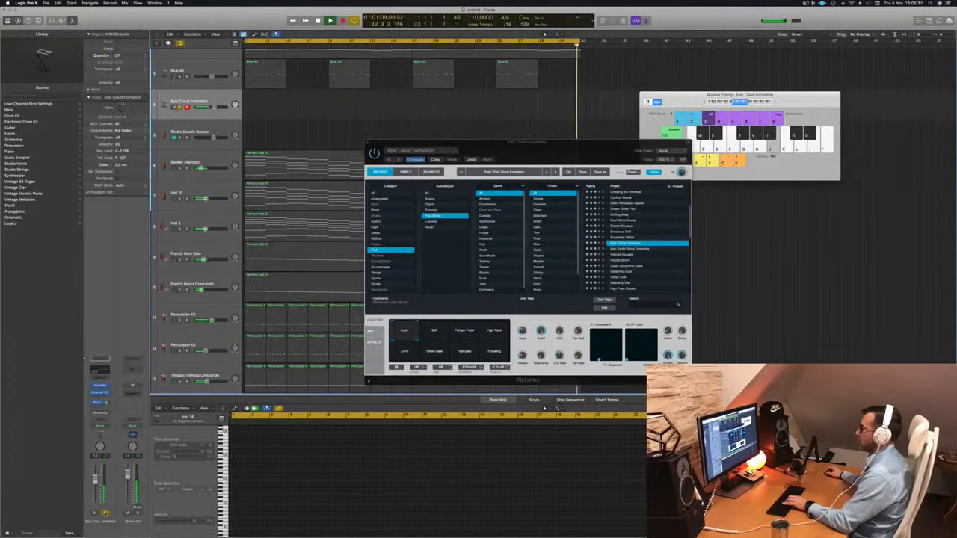
pyautogui.click(106, 513)
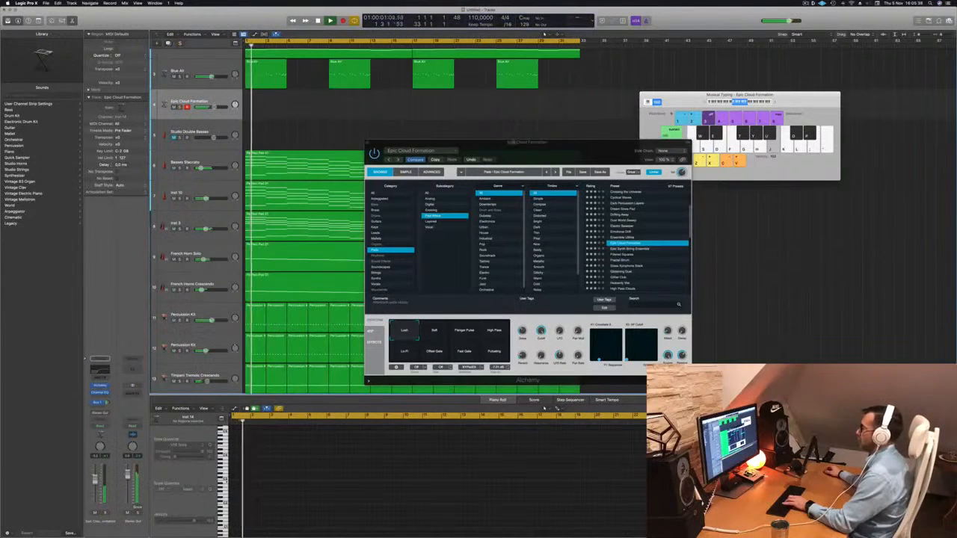
# Copy the first Perfect Pad region of the Basses Staccato track onto the Epic Cloud Formation track at bar 1.
pyautogui.moveTo(670, 146); pyautogui.dragTo(952, 149)
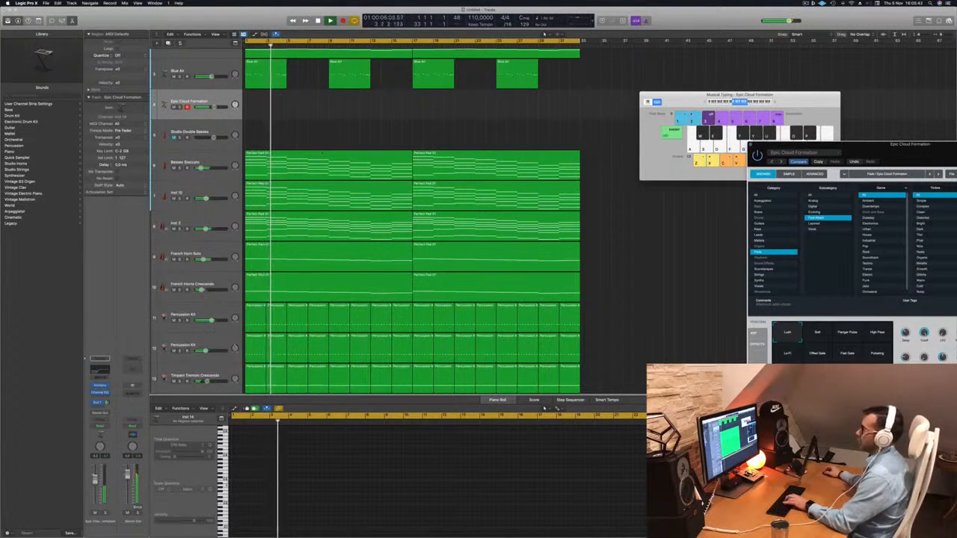
pyautogui.click(314, 159)
pyautogui.moveTo(314, 160); pyautogui.dragTo(314, 104)
# Thin the copied region's chords to two notes each by deleting the bass notes and extra chord notes.
pyautogui.scroll(-3, 272, 469)
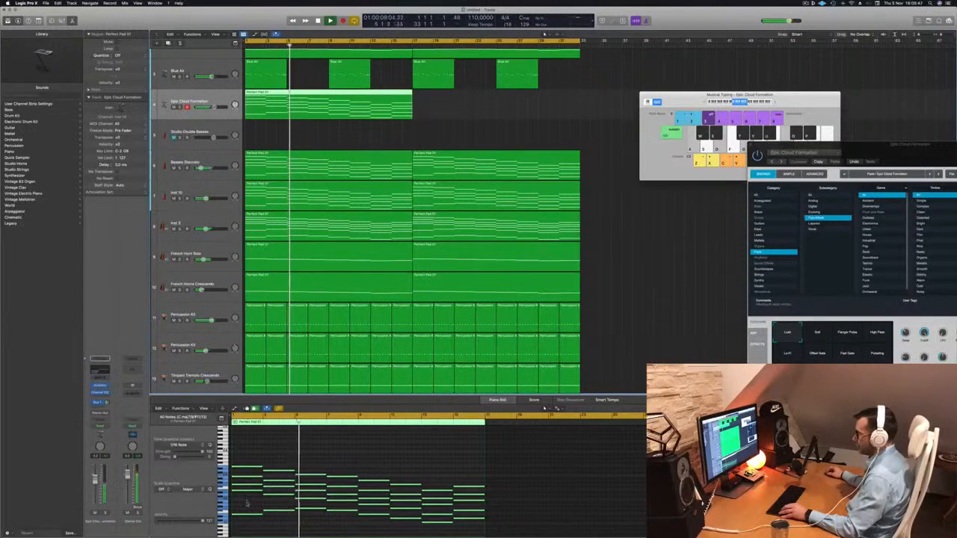
pyautogui.click(252, 512)
pyautogui.moveTo(253, 511); pyautogui.dragTo(377, 525)
pyautogui.press('Delete')
pyautogui.moveTo(389, 476); pyautogui.dragTo(475, 468)
pyautogui.press('Delete')
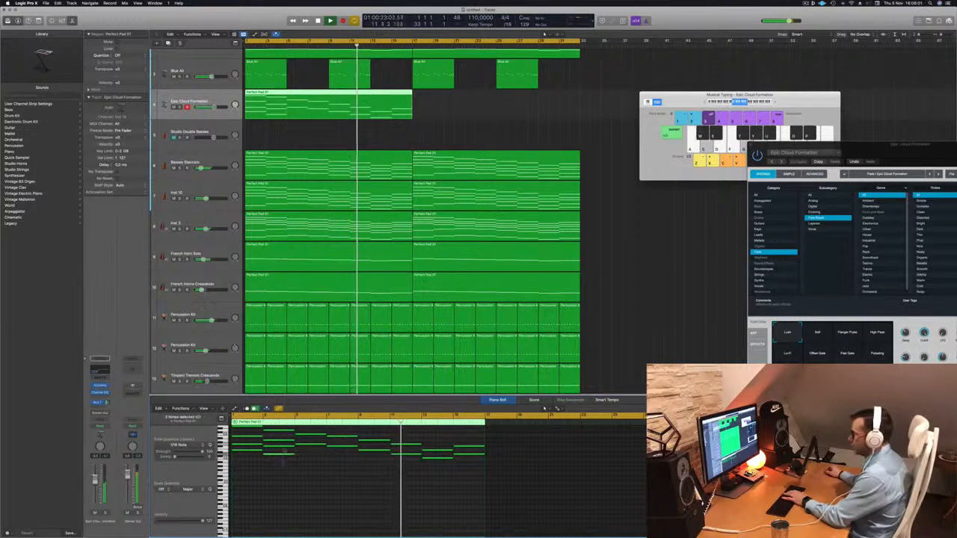
pyautogui.press('Delete')
pyautogui.scroll(1, 245, 461)
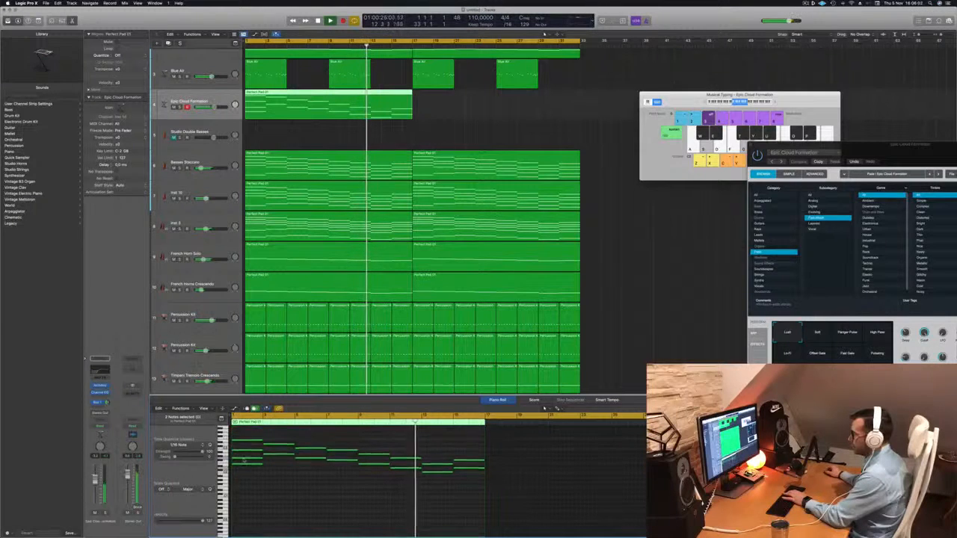
pyautogui.moveTo(245, 482); pyautogui.dragTo(249, 458)
pyautogui.press('Delete')
# Copy the thinned Epic Cloud Formation region to bar 17 and briefly solo the track to check it during playback.
pyautogui.press('space')
pyautogui.press('space')
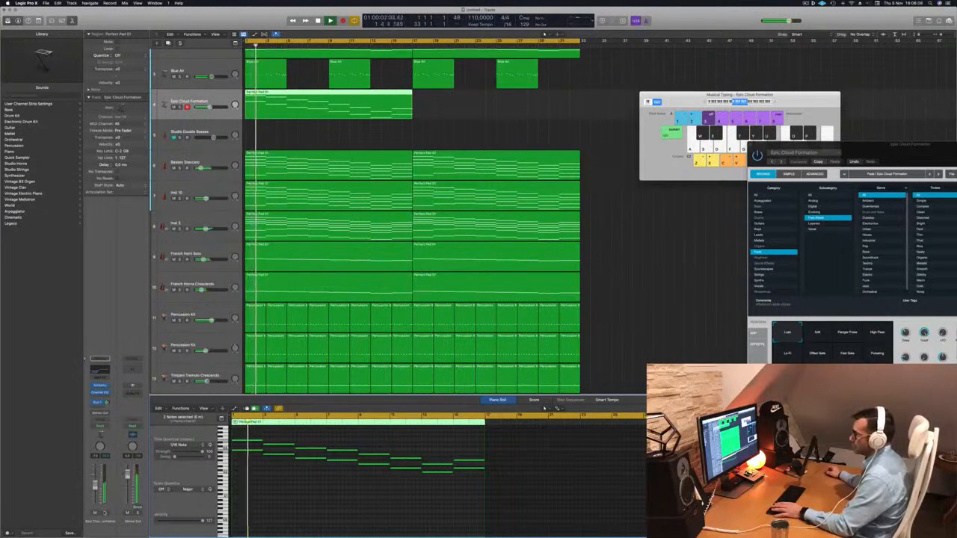
pyautogui.hotkey('ctrl', 's')
pyautogui.hotkey('ctrl', 's')
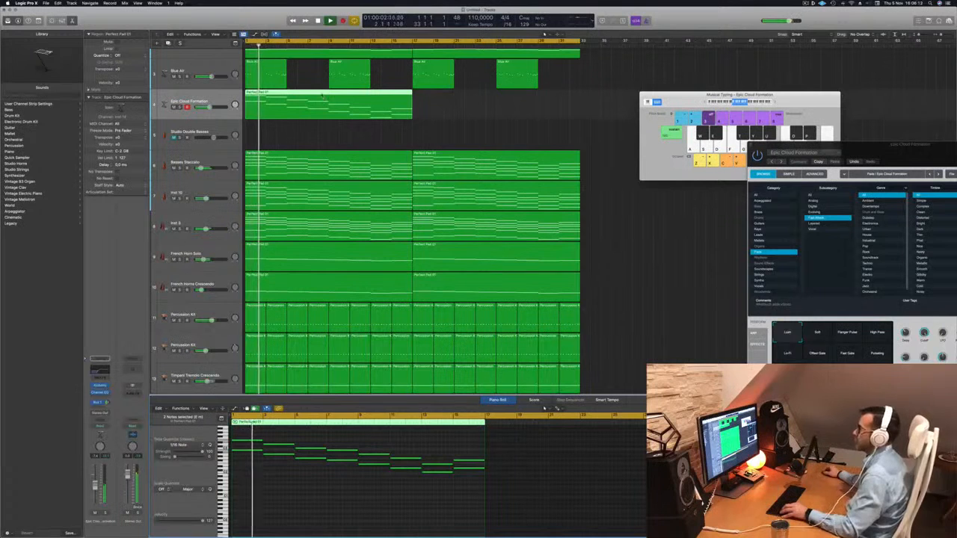
pyautogui.moveTo(322, 95); pyautogui.dragTo(490, 99)
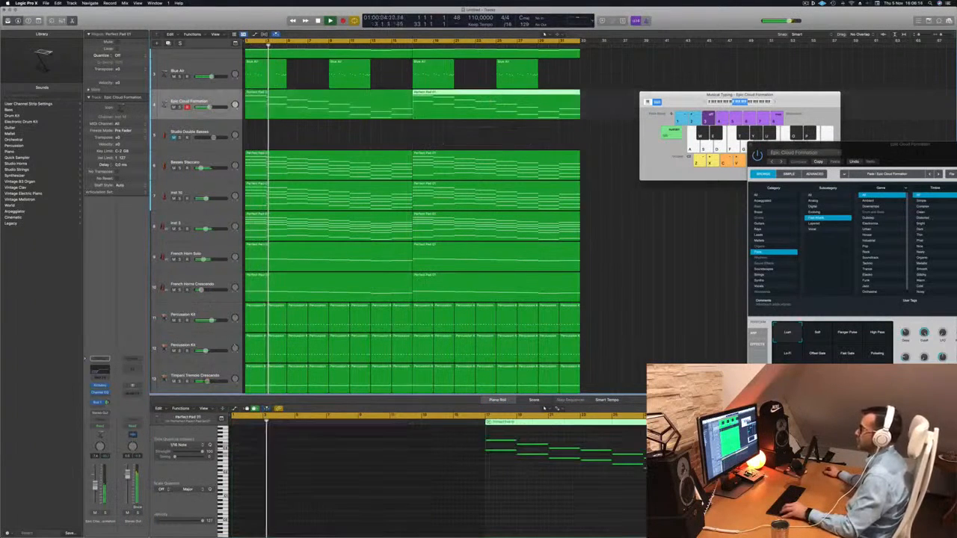
pyautogui.click(105, 513)
pyautogui.click(105, 512)
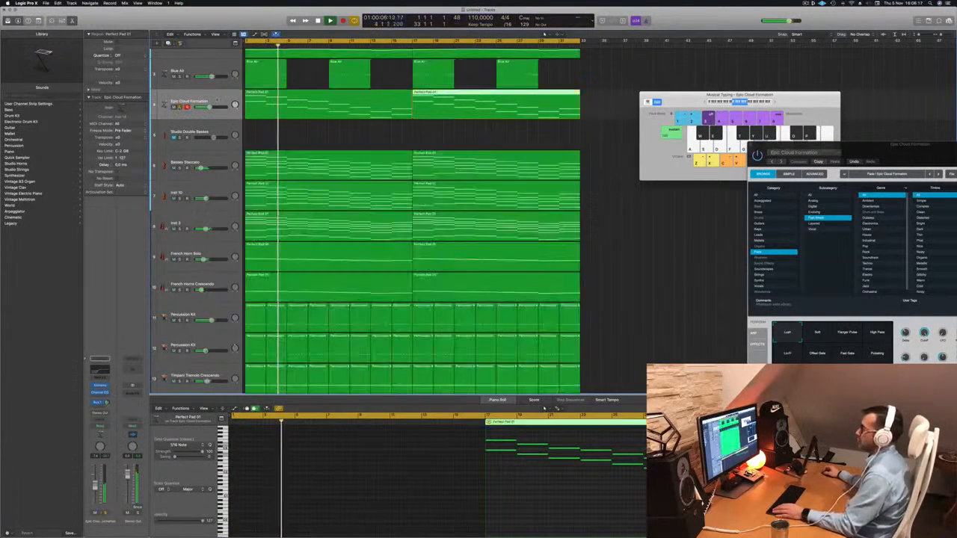
# Set the Epic Cloud Formation track's Channel EQ low cut to 1030 Hz, check it soloed, and adjust its Bus 1 send.
pyautogui.click(119, 418)
pyautogui.click(98, 373)
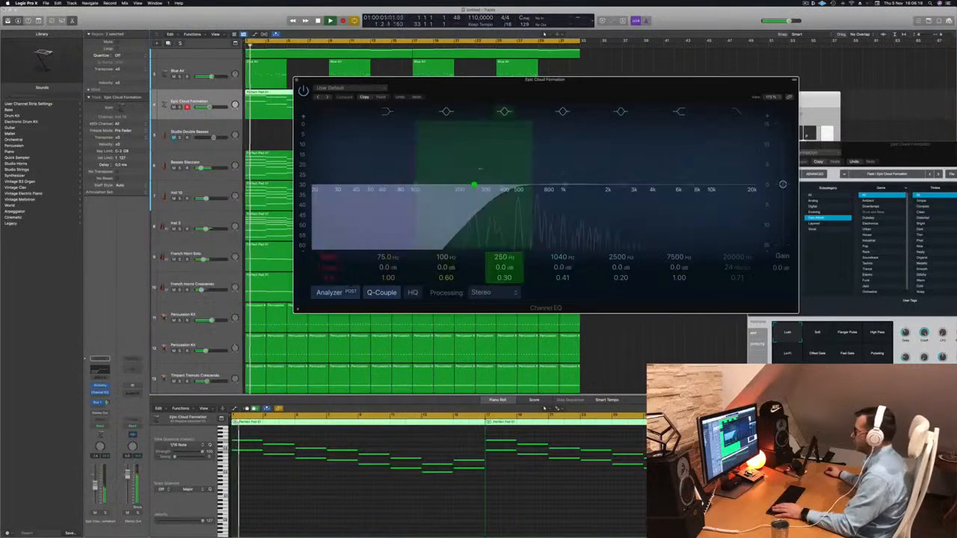
pyautogui.moveTo(507, 190); pyautogui.dragTo(561, 190)
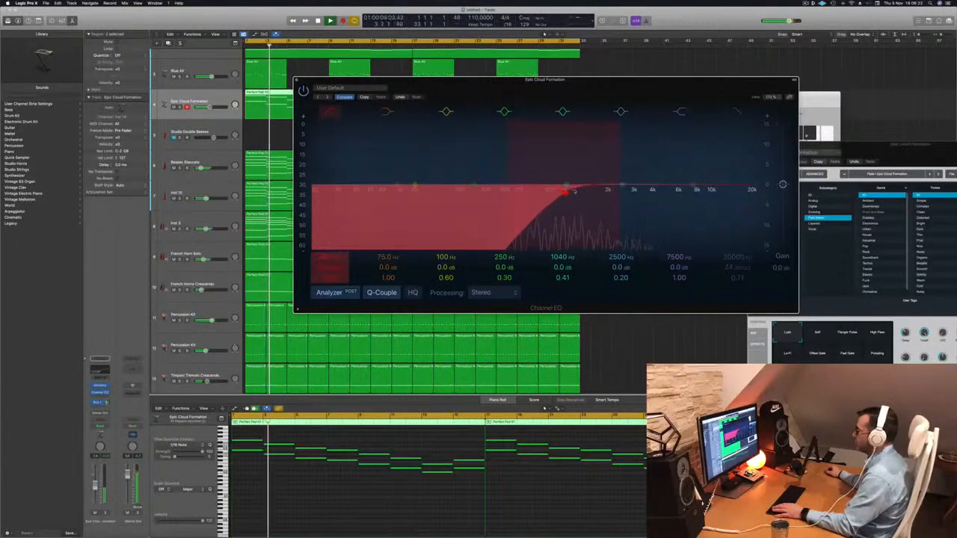
pyautogui.click(106, 514)
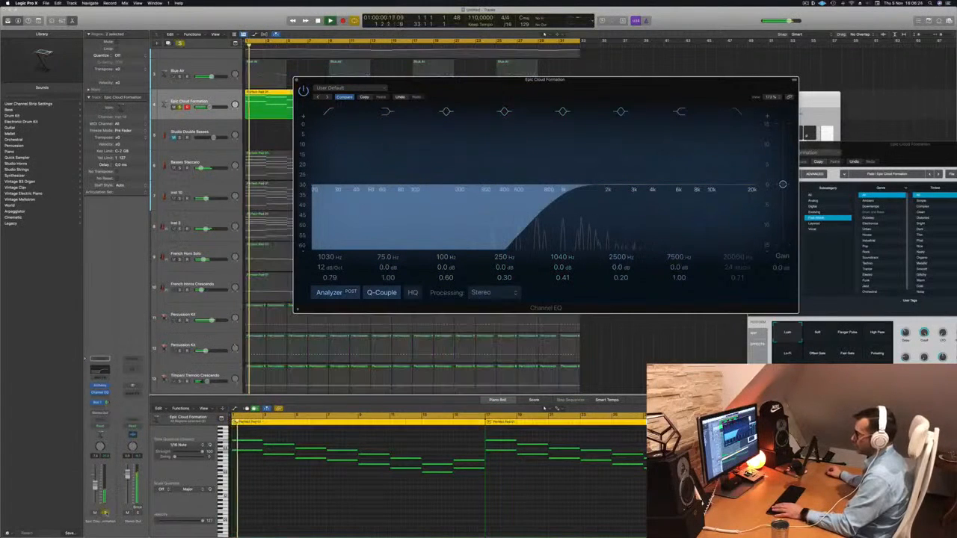
pyautogui.click(109, 516)
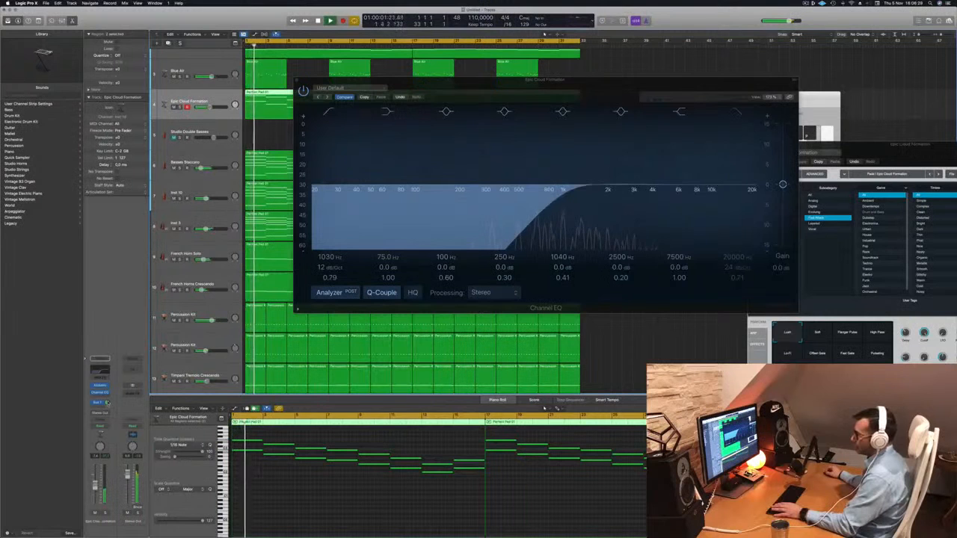
pyautogui.click(107, 402)
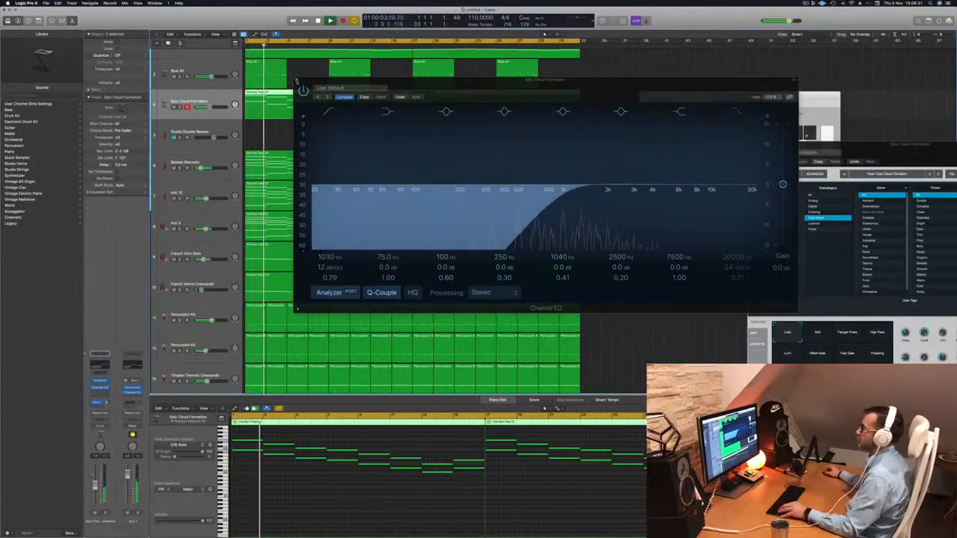
pyautogui.click(296, 81)
# Select the Blue Air track and solo the Epic Cloud Formation track to hear it alone.
pyautogui.hscroll(-4, 244, 69)
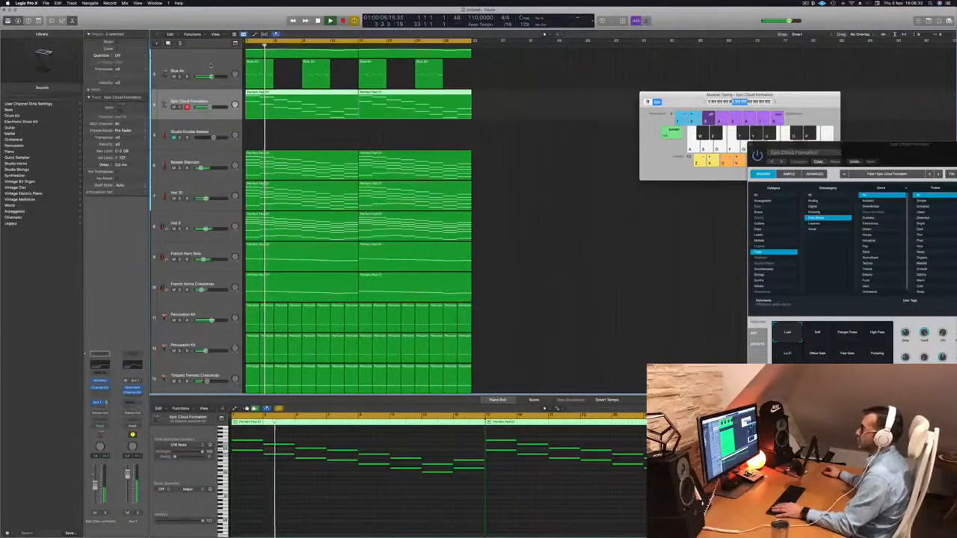
pyautogui.click(211, 66)
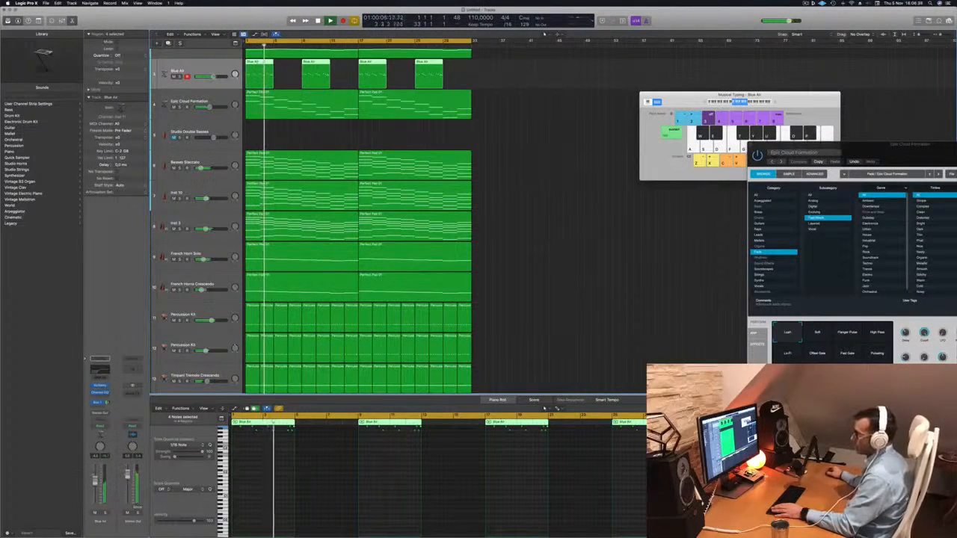
pyautogui.click(179, 107)
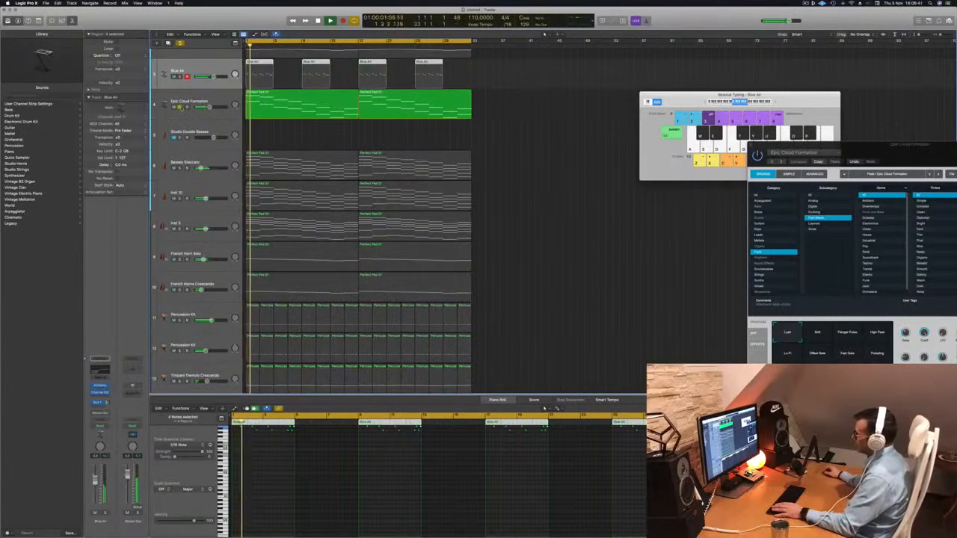
# Unsolo the Epic Cloud Formation track and solo the Perfect Pad 03 track to hear it alone.
pyautogui.click(178, 107)
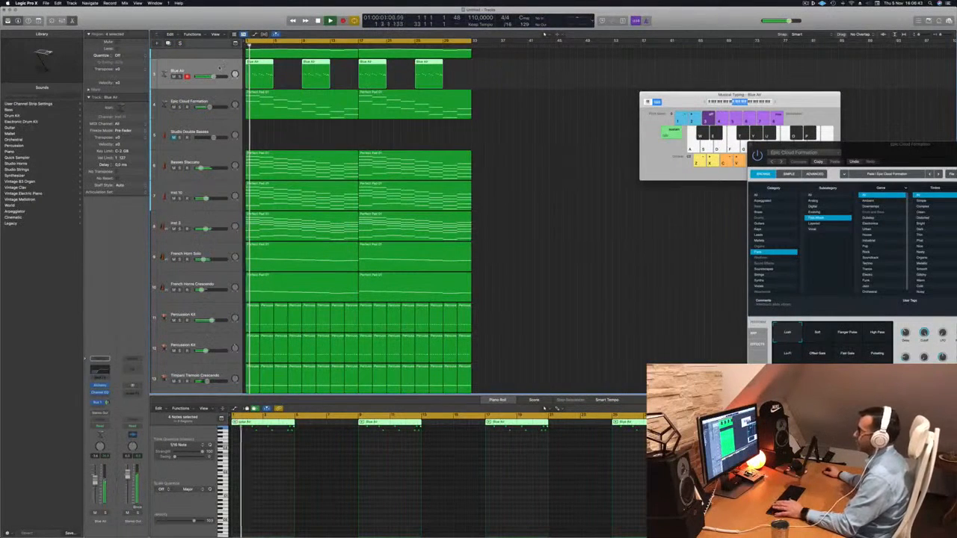
pyautogui.scroll(3, 508, 157)
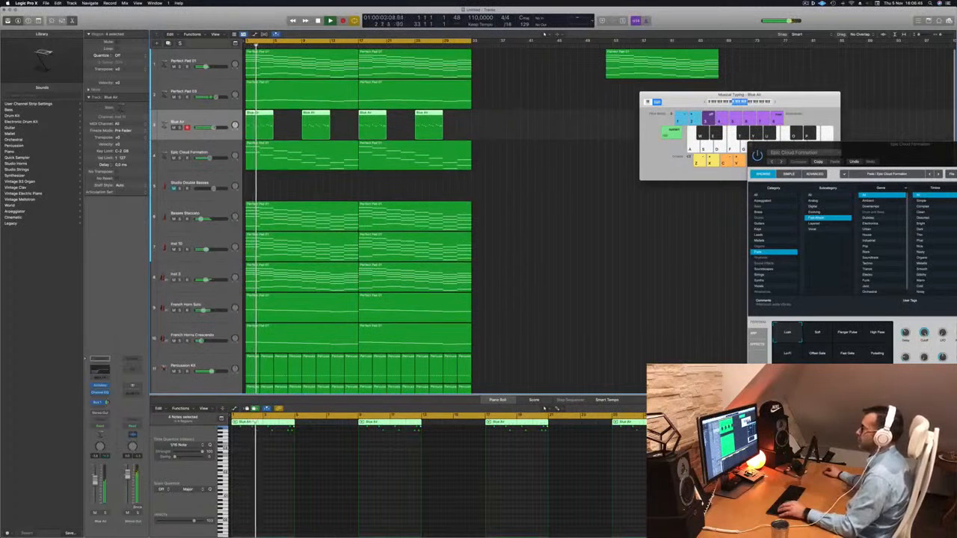
pyautogui.click(179, 97)
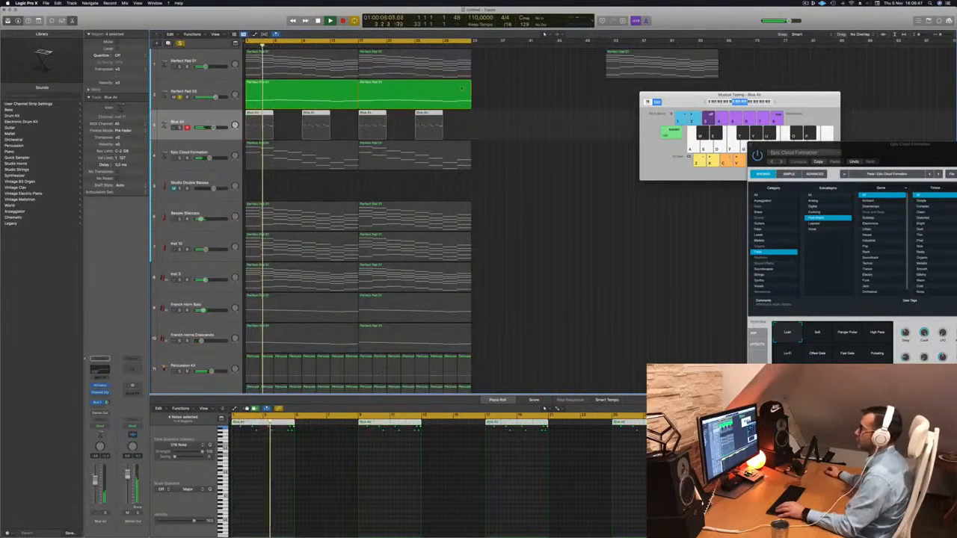
# Transpose all notes in both Perfect Pad 03 regions down one octave.
pyautogui.click(452, 93)
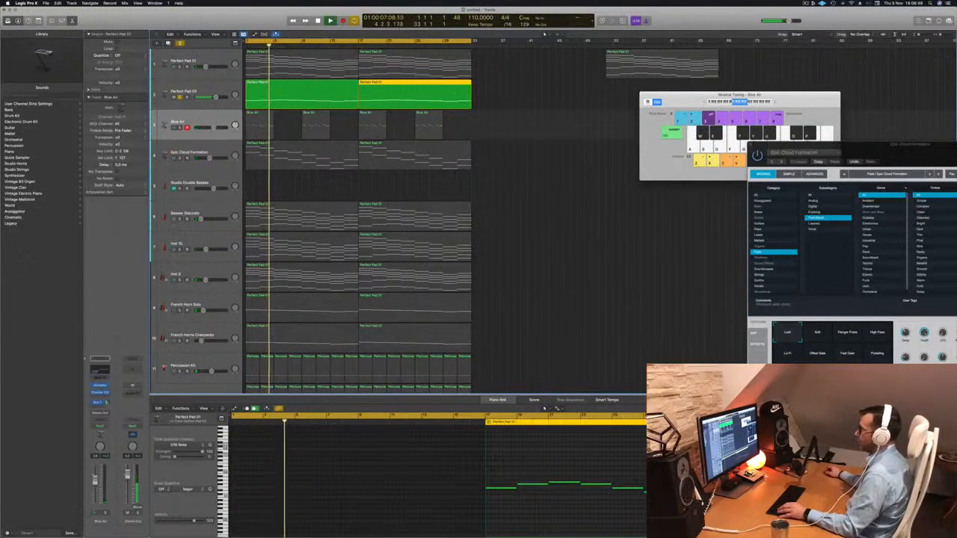
pyautogui.click(216, 86)
pyautogui.click(422, 488)
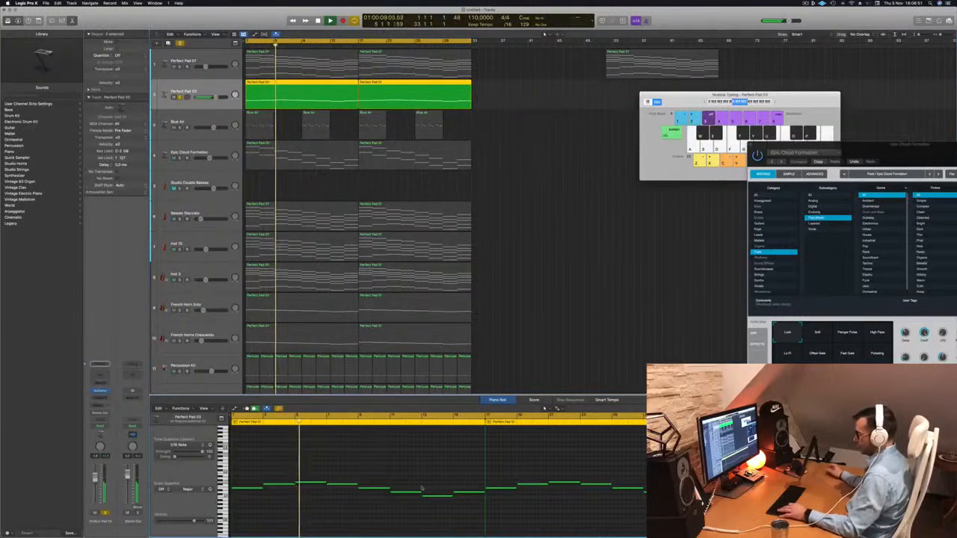
pyautogui.press('super+a')
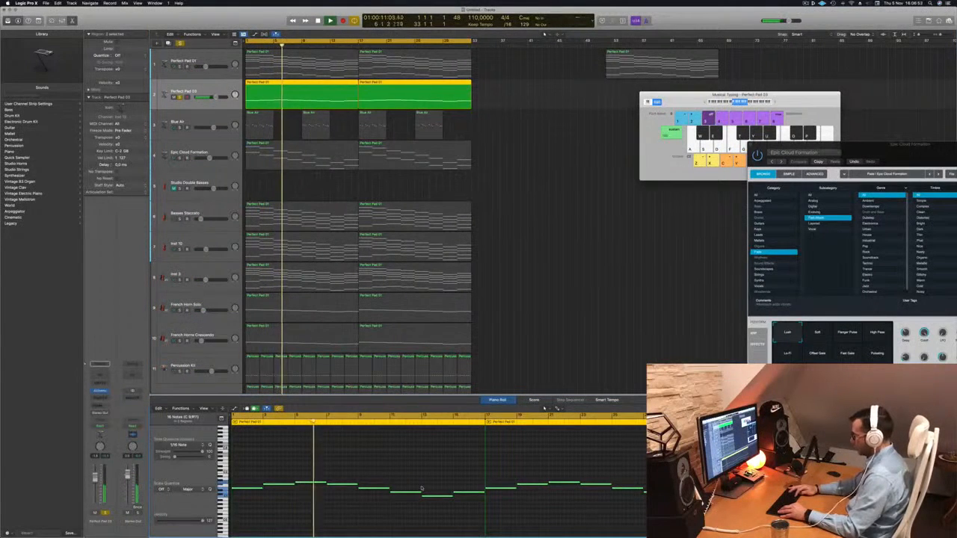
pyautogui.hotkey('alt', 'shift', 'Down')
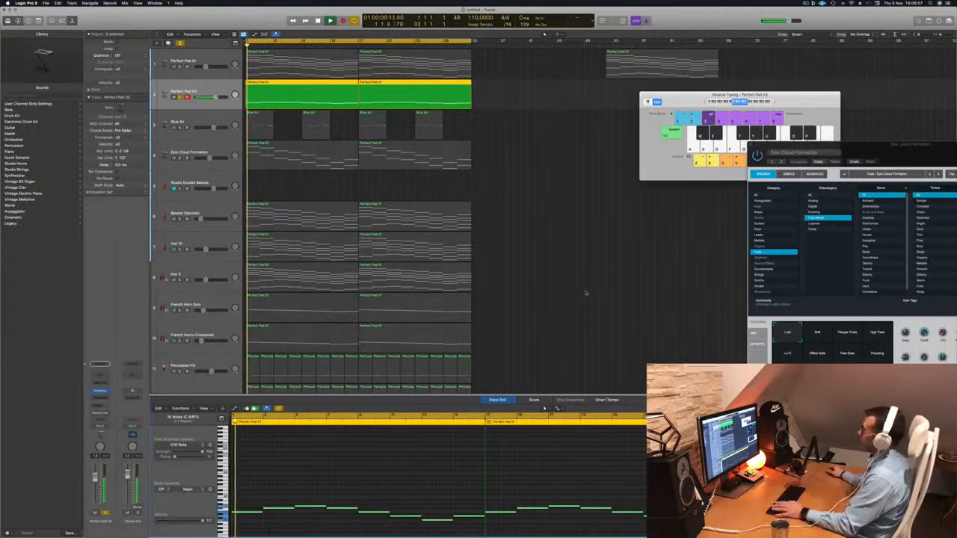
# Unsolo the Perfect Pad 03 track and fine-tune its volume while the full arrangement plays.
pyautogui.click(105, 514)
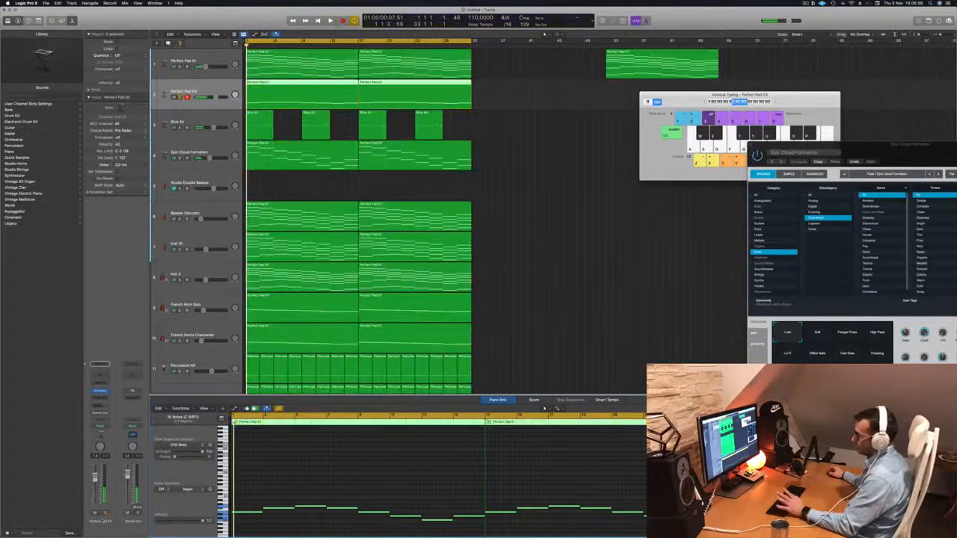
pyautogui.press('space')
pyautogui.moveTo(214, 97); pyautogui.dragTo(215, 97)
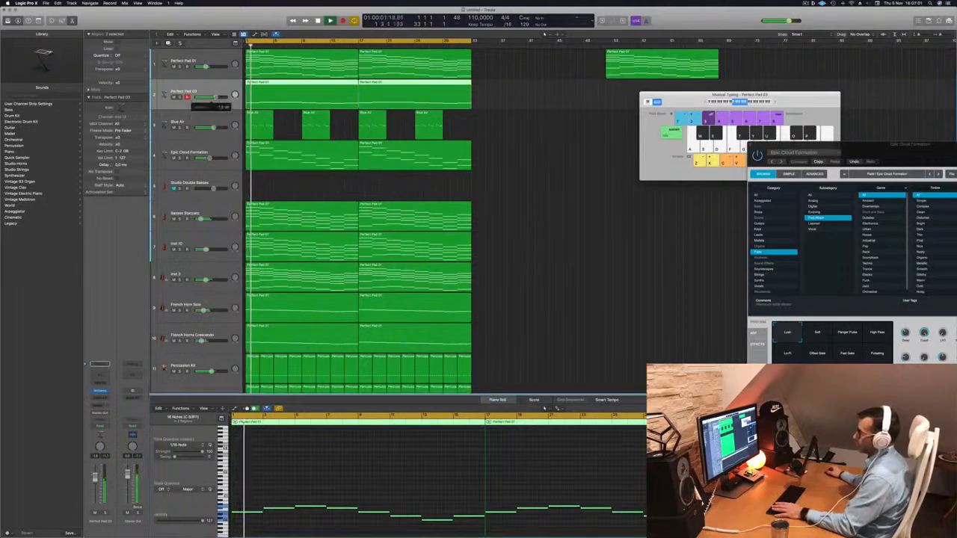
pyautogui.click(805, 3)
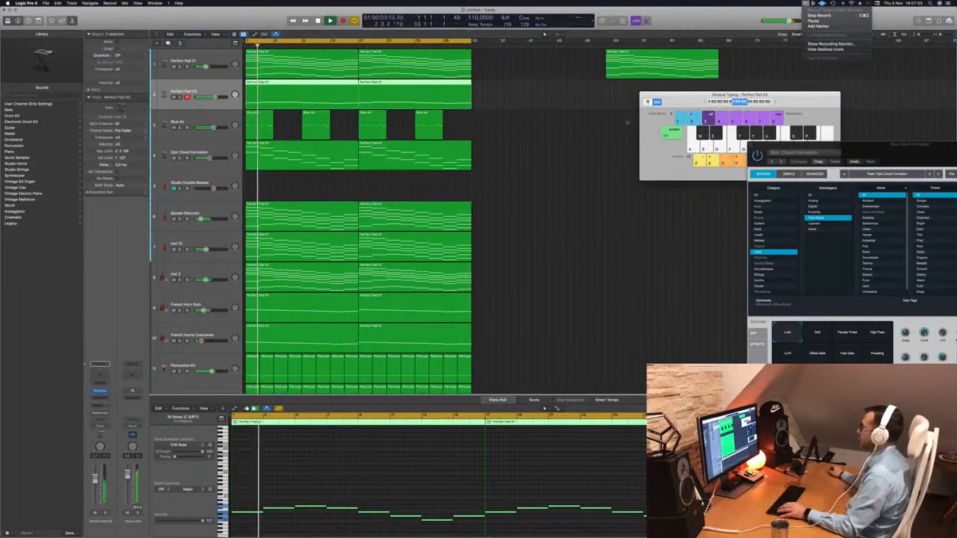
pyautogui.click(546, 183)
pyautogui.scroll(-2, 545, 182)
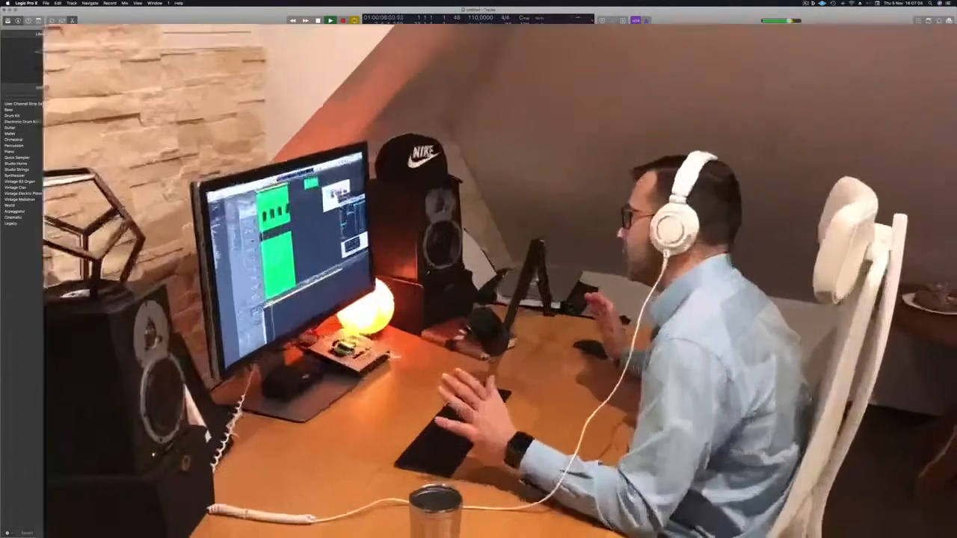